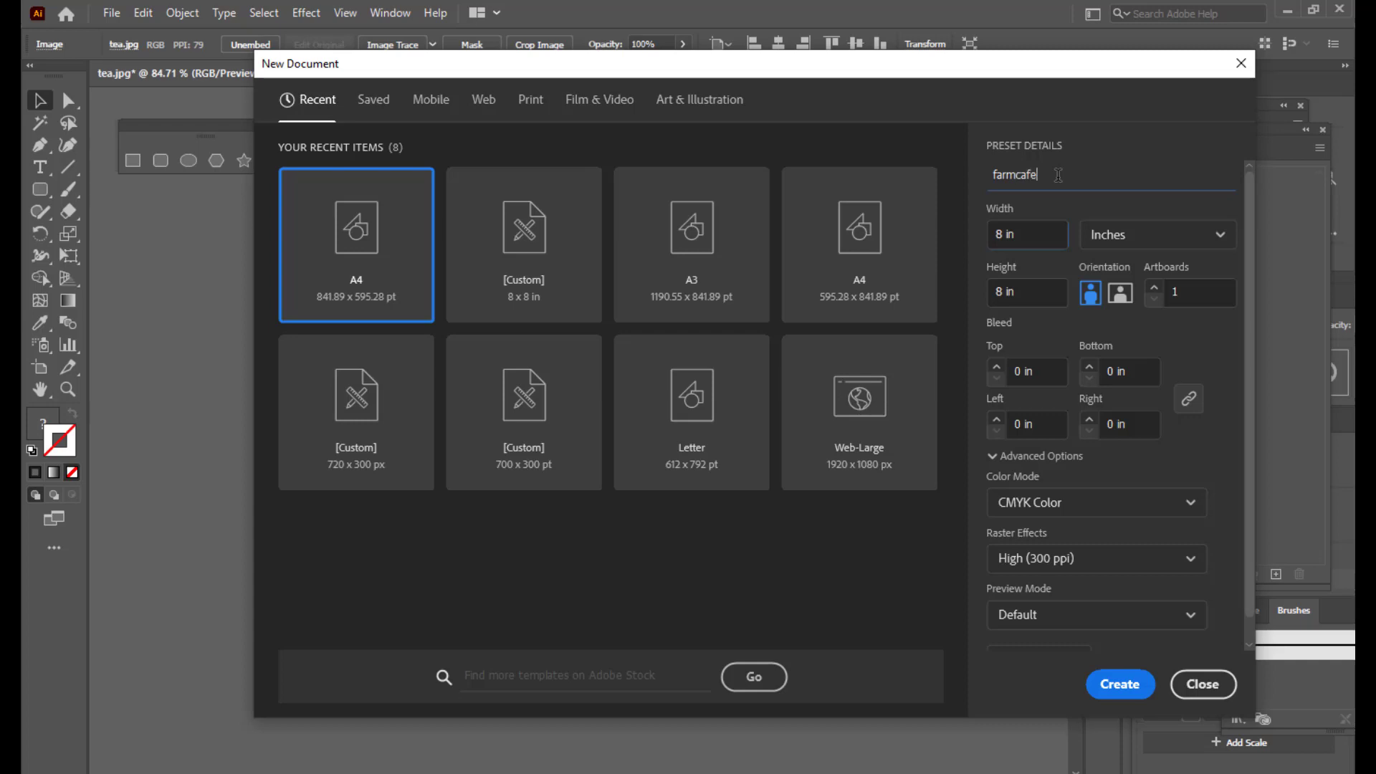
# - Create an 8 × 8 in document named farmcafe with CMYK color and 300 ppi raster effects
pyautogui.moveTo(956, 67); pyautogui.dragTo(926, 63)
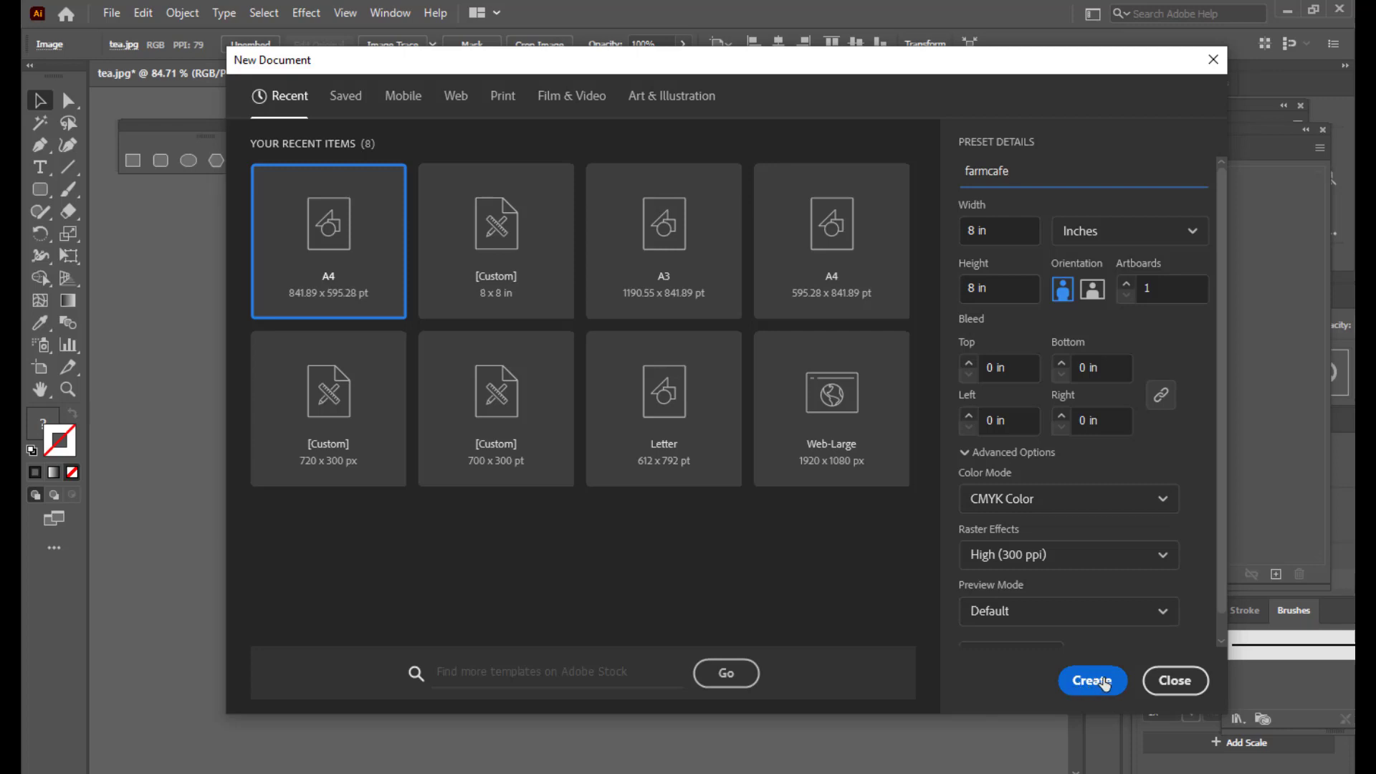
pyautogui.click(1104, 684)
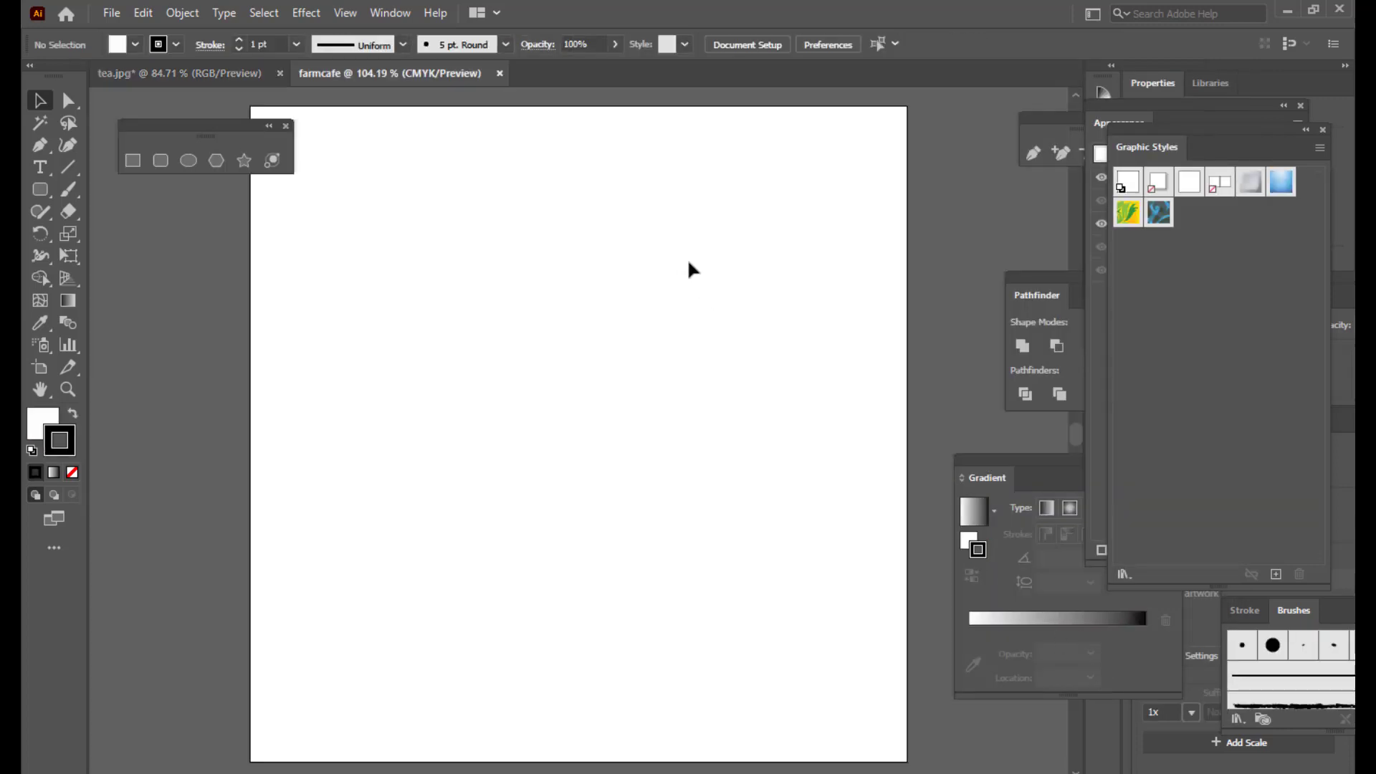
pyautogui.hotkey('ctrl', '-')
pyautogui.hotkey('ctrl', '-')
pyautogui.hotkey('ctrl', '-')
pyautogui.hotkey('ctrl', '+')
pyautogui.hotkey('ctrl', '+')
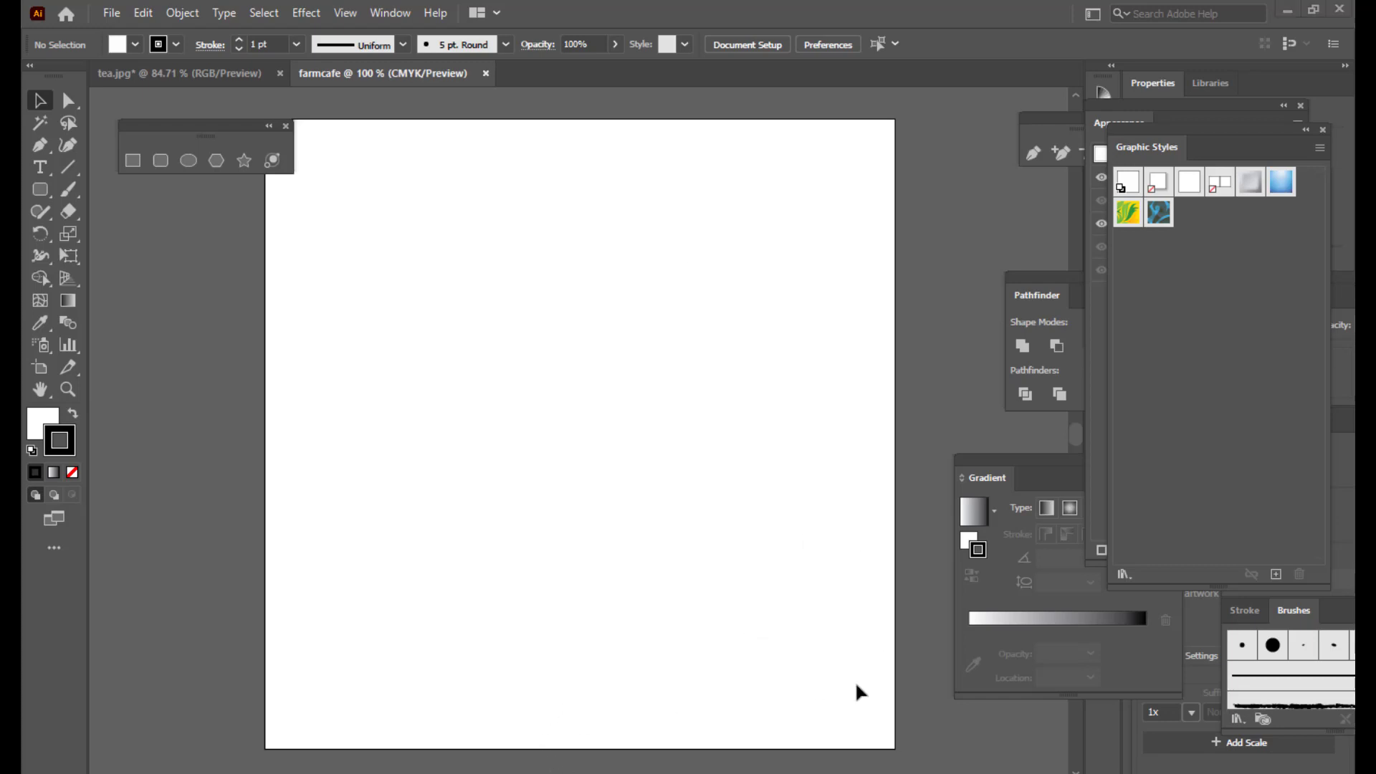
# - Draw an upright rectangle about 4.68 × 6.12 in on the artboard and shift it slightly
pyautogui.moveTo(173, 139); pyautogui.dragTo(122, 108)
pyautogui.click(109, 140)
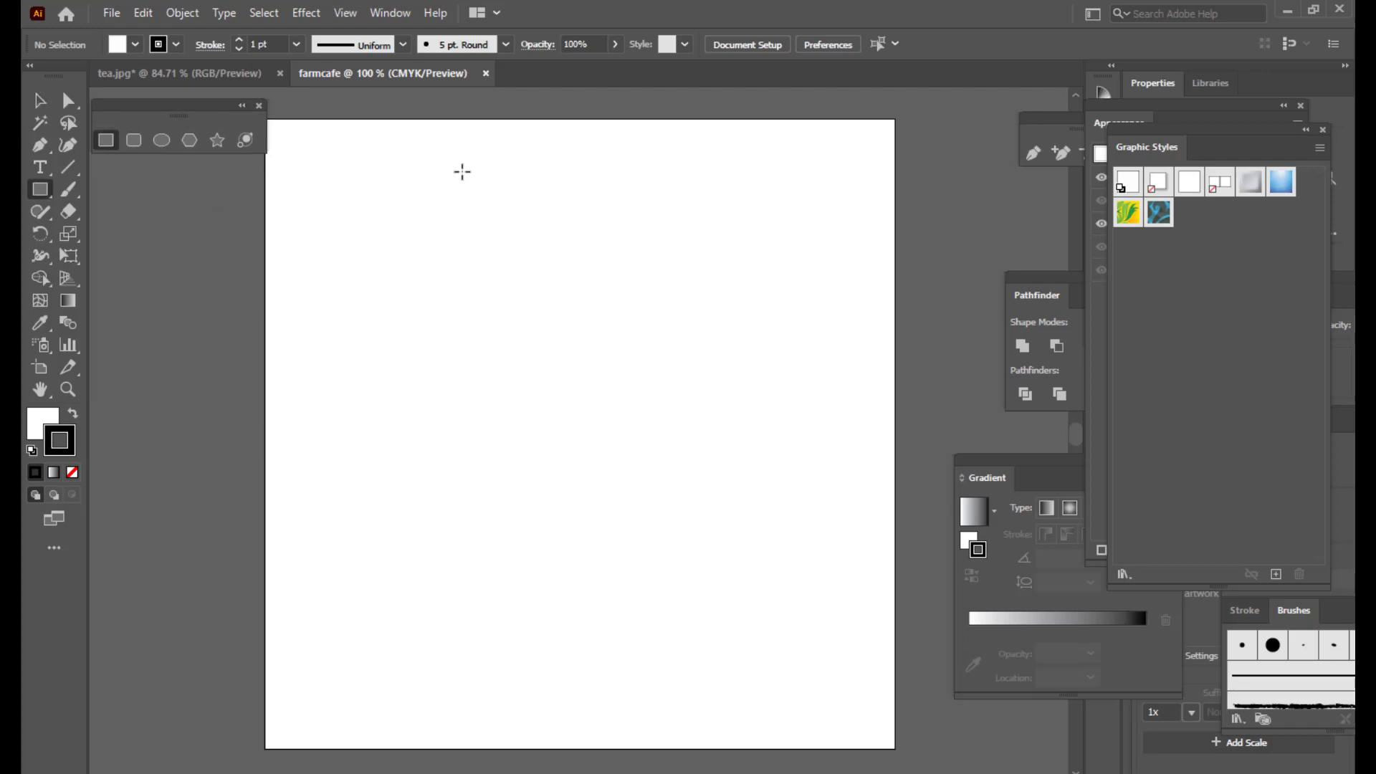
pyautogui.moveTo(411, 149); pyautogui.dragTo(782, 629)
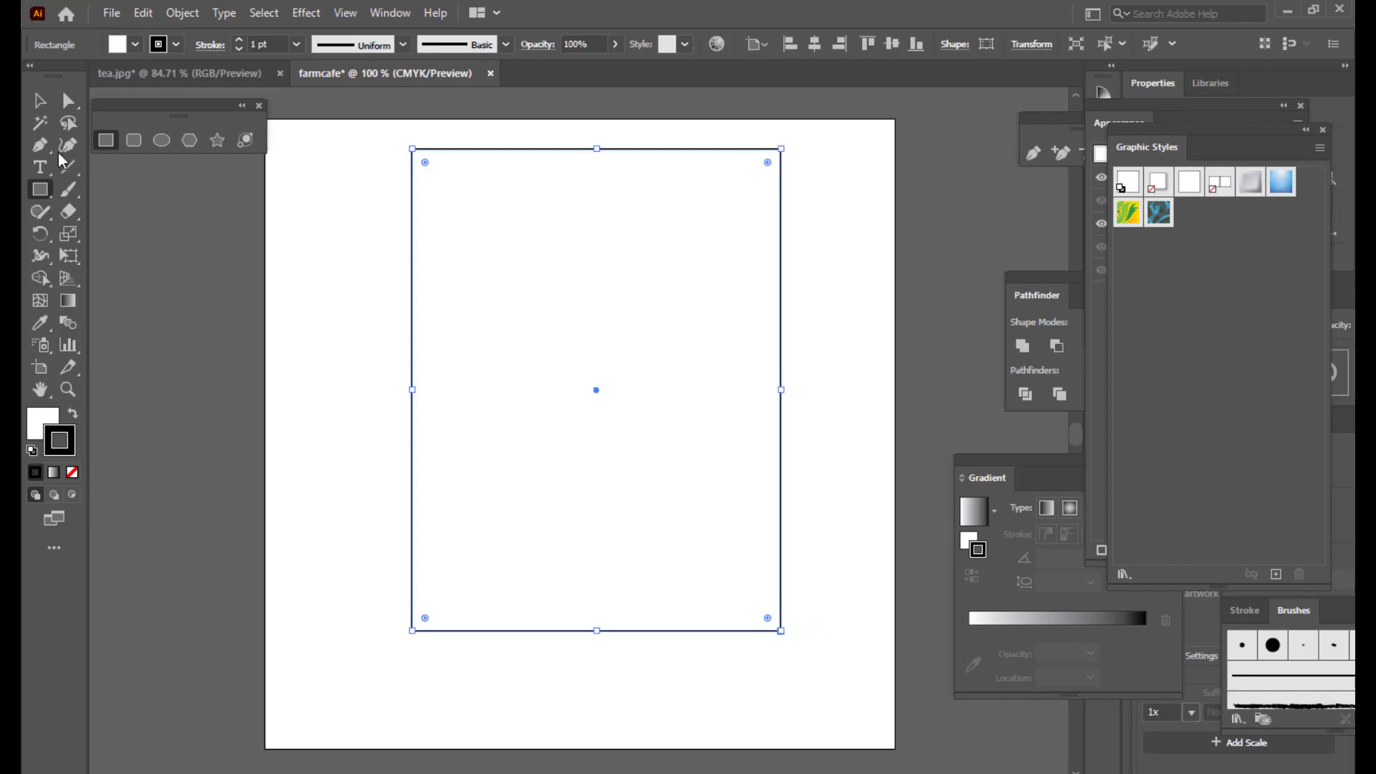
pyautogui.click(38, 104)
pyautogui.moveTo(556, 145); pyautogui.dragTo(509, 162)
# - Give the rectangle a white stroke and a bright green fill, color 40D337
pyautogui.click(74, 416)
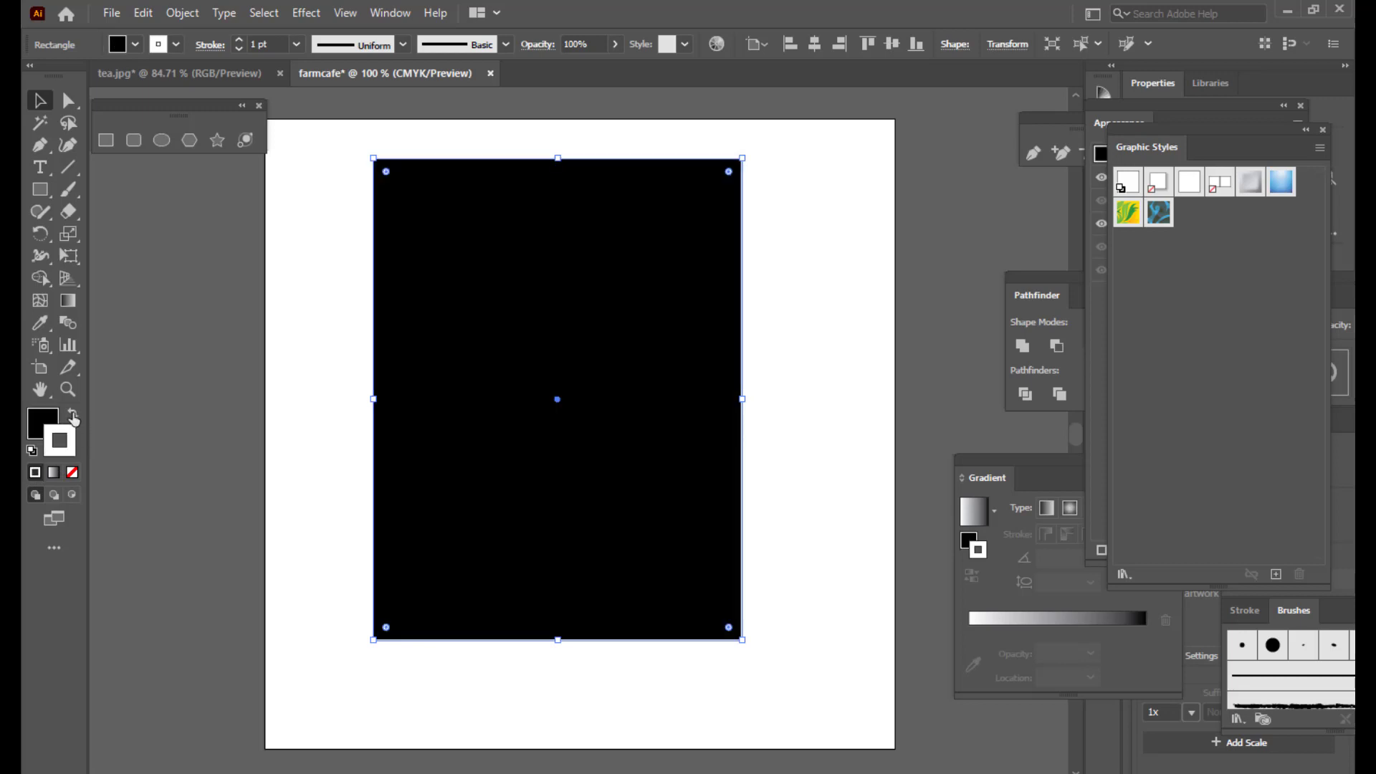
pyautogui.doubleClick(40, 424)
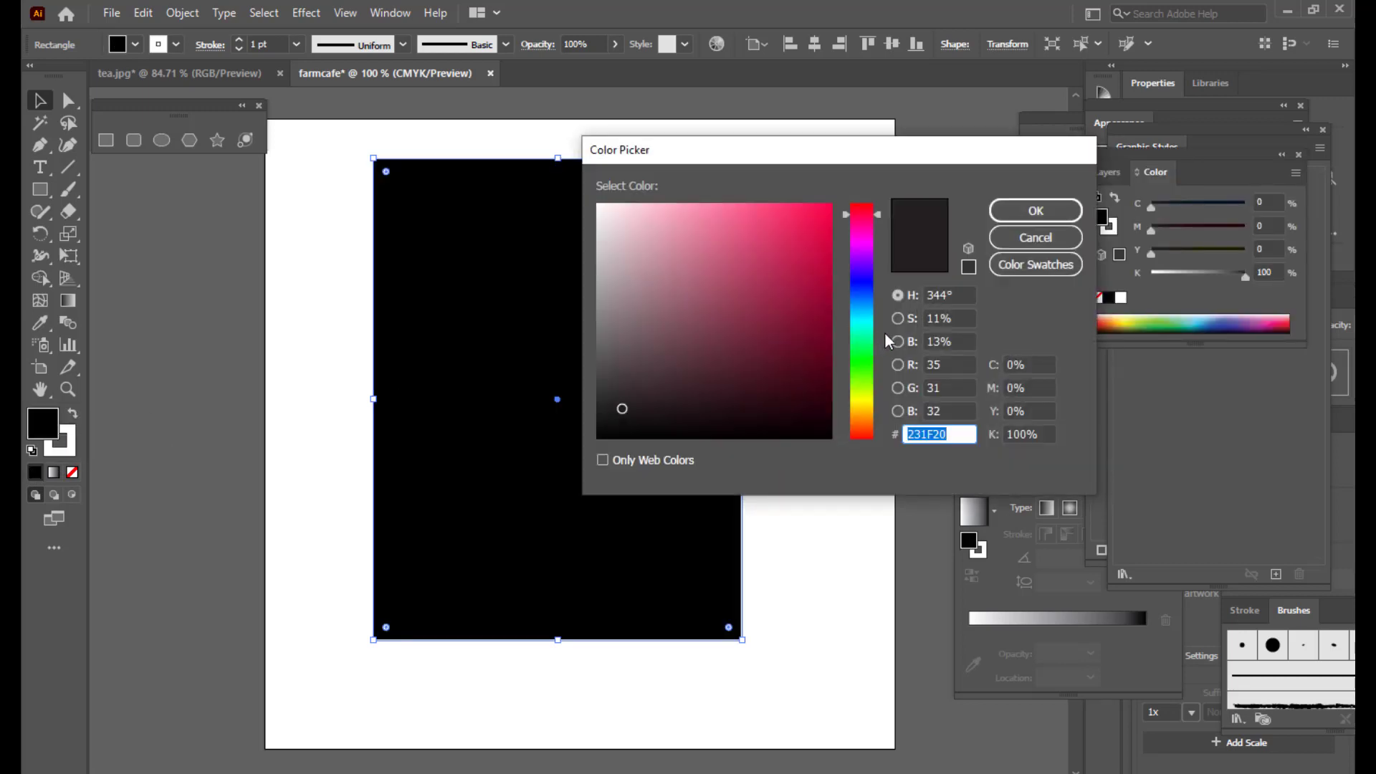
pyautogui.click(861, 362)
pyautogui.click(826, 359)
pyautogui.click(1035, 211)
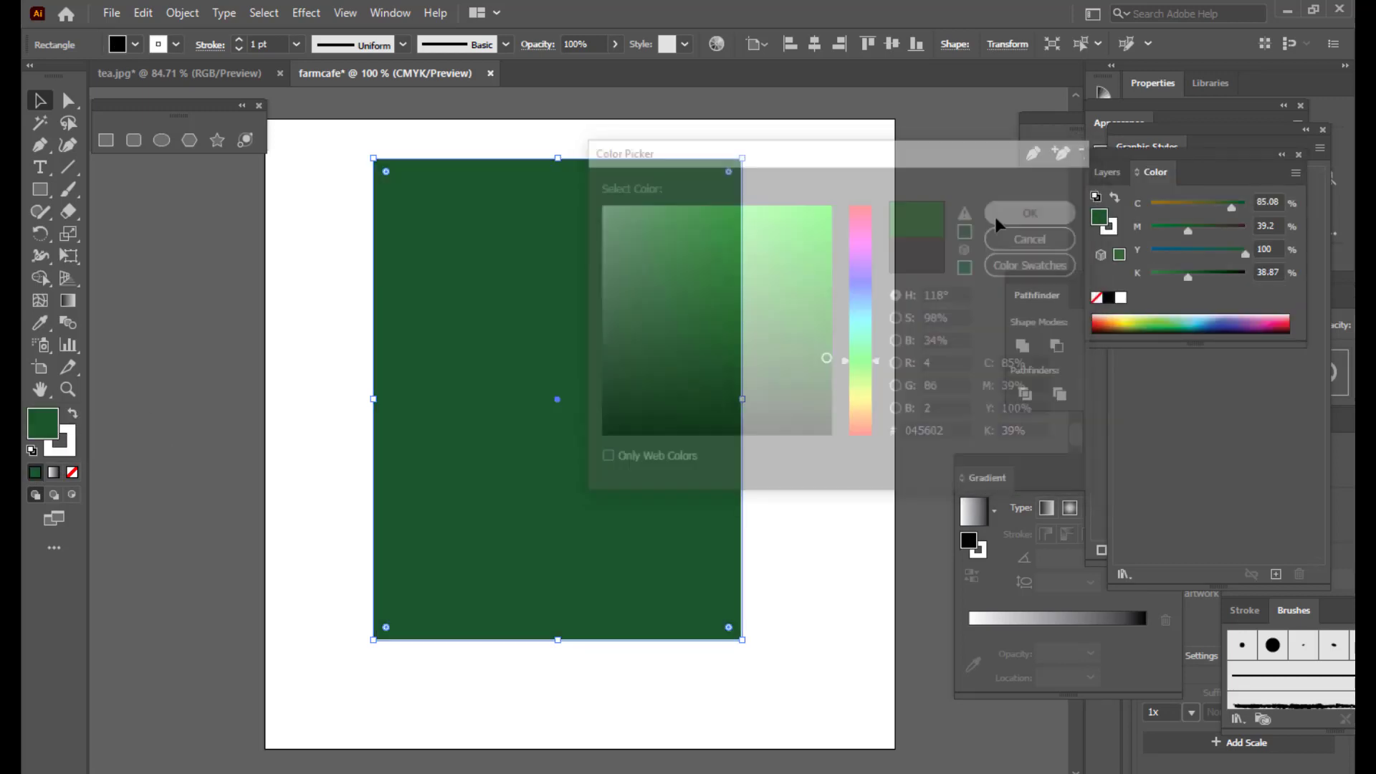
pyautogui.doubleClick(42, 424)
pyautogui.click(761, 248)
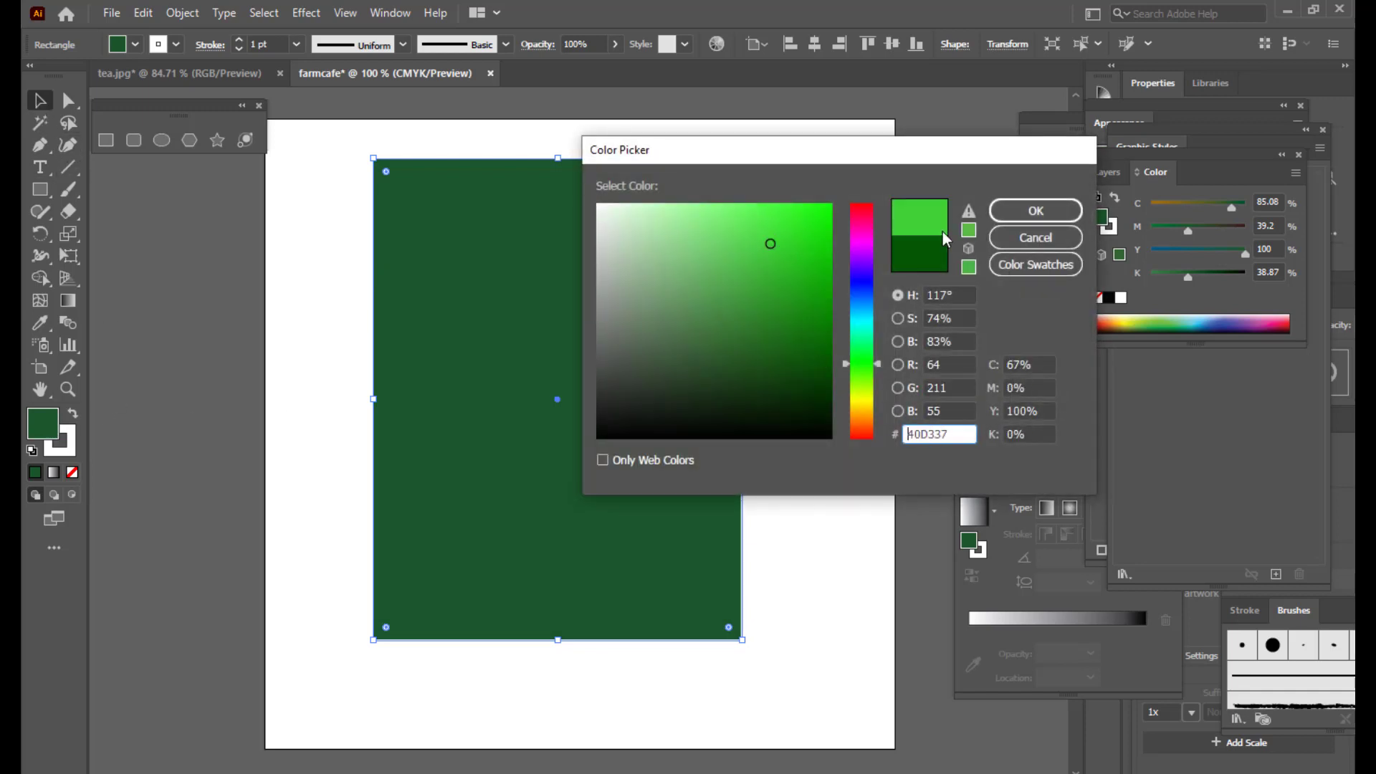
pyautogui.click(1017, 208)
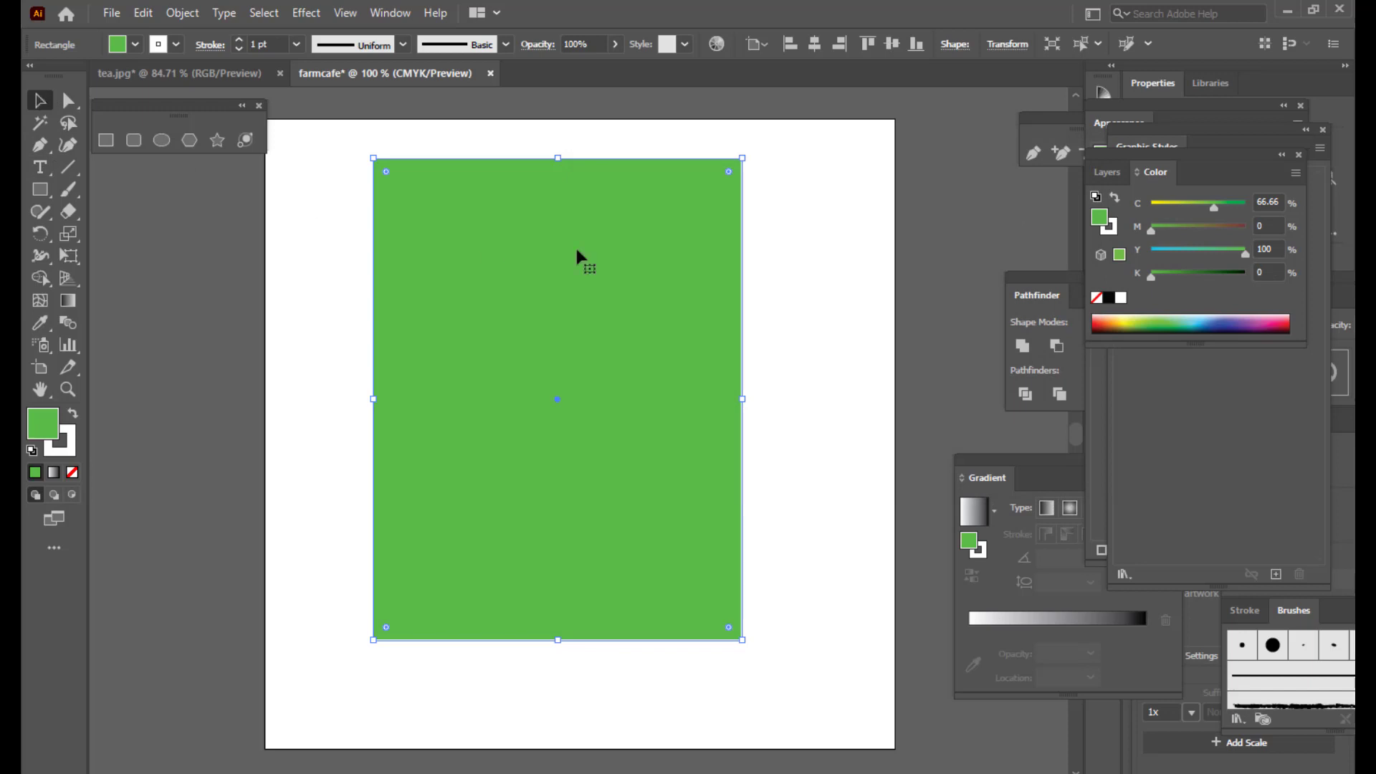
# - Move the rectangle toward the artboard's center and round all four corners to a radius of about 1.09 in
pyautogui.moveTo(627, 248); pyautogui.dragTo(661, 258)
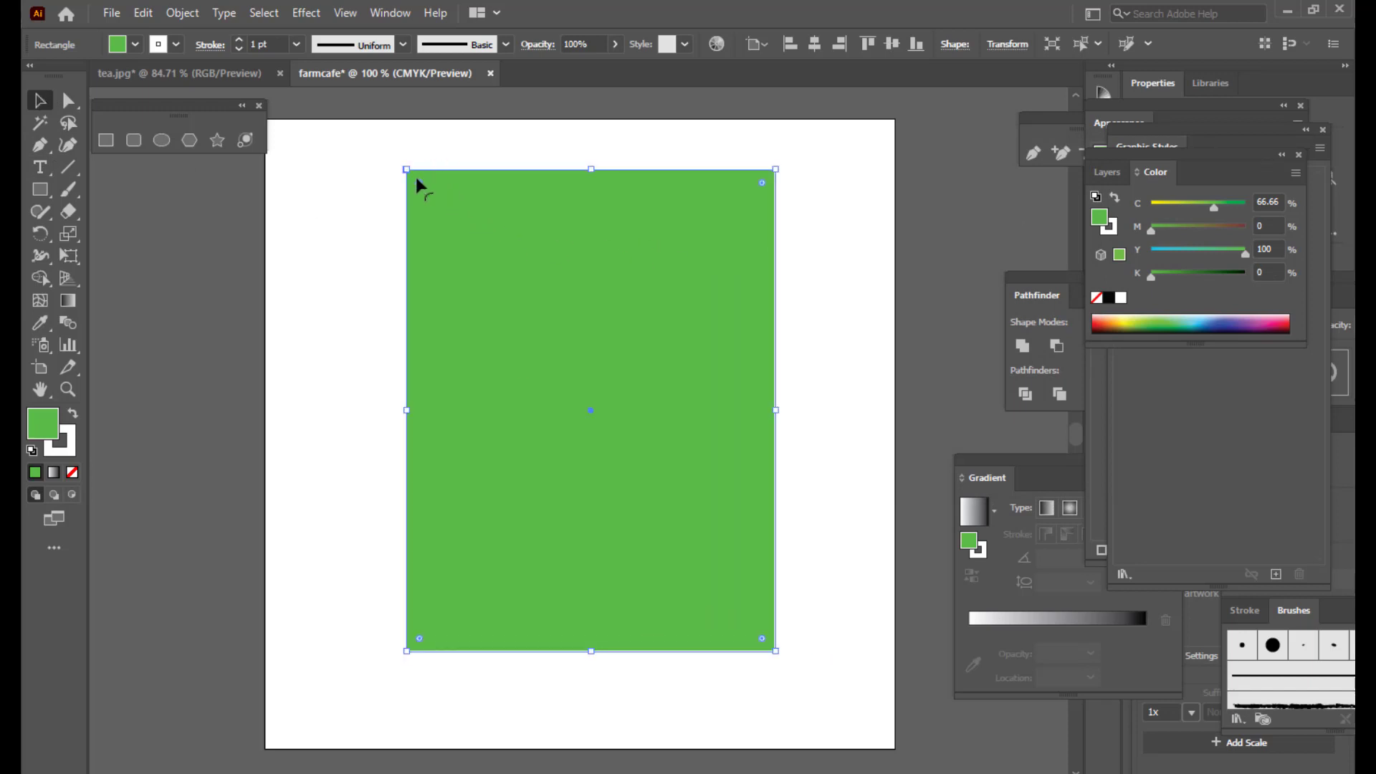
pyautogui.moveTo(419, 183); pyautogui.dragTo(476, 258)
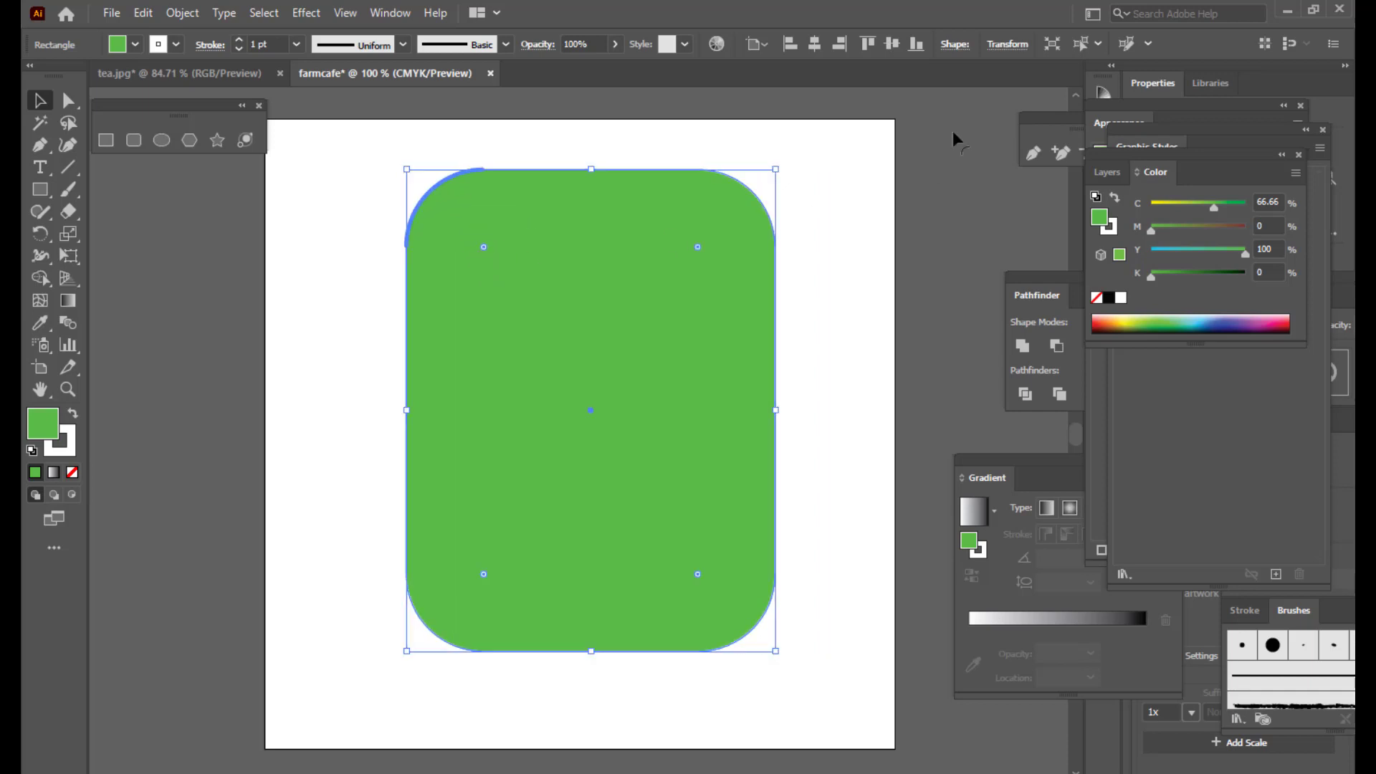
pyautogui.click(956, 46)
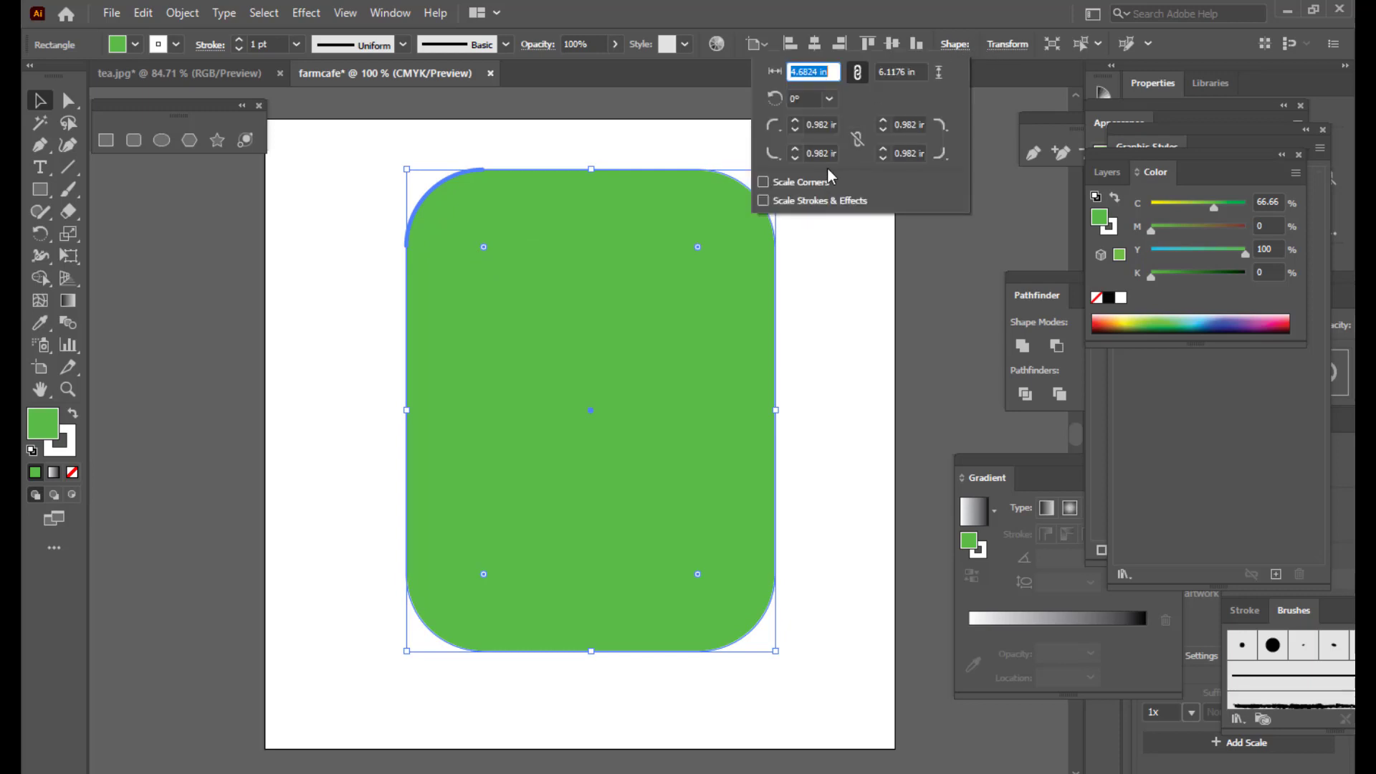
pyautogui.click(484, 248)
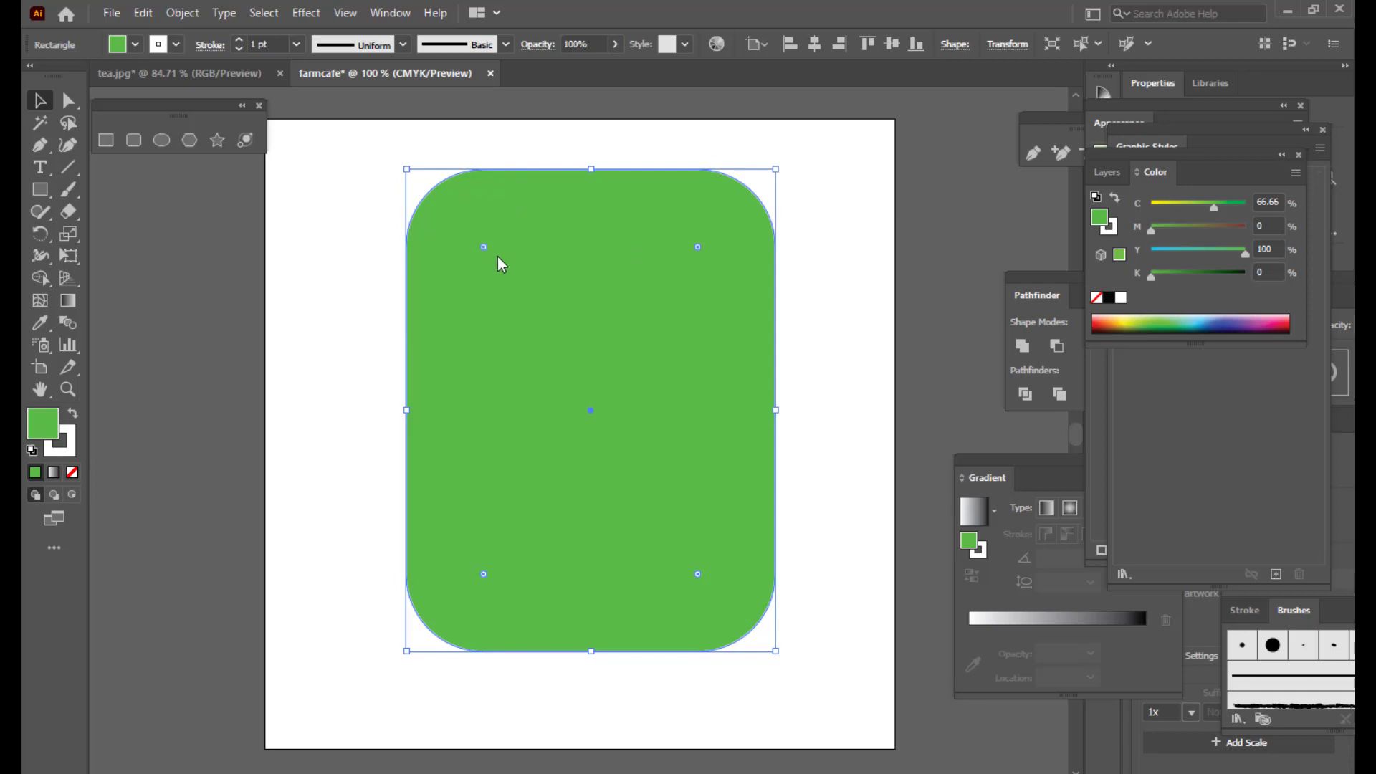
pyautogui.moveTo(484, 247); pyautogui.dragTo(496, 255)
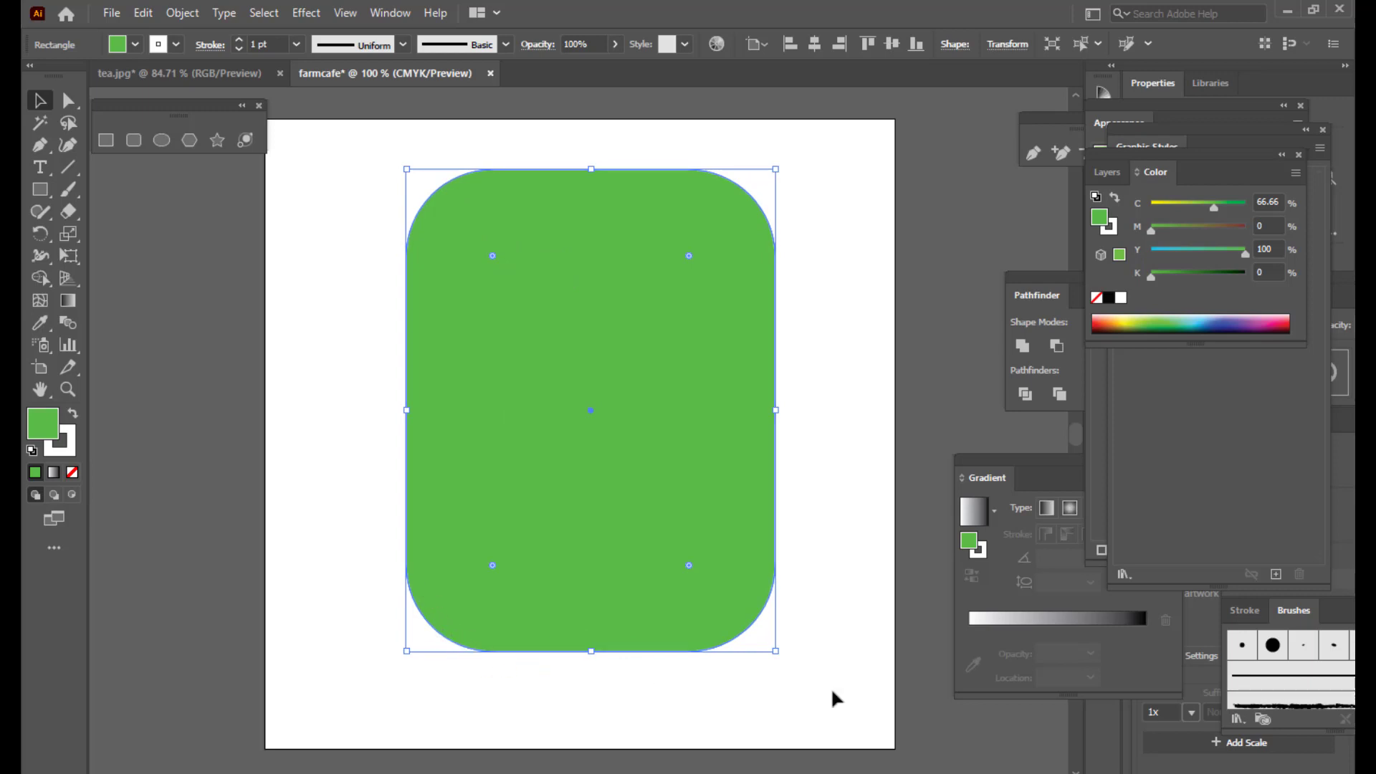
# - Set the corner radius of the rectangle's two bottom corners to 0 in
pyautogui.click(955, 45)
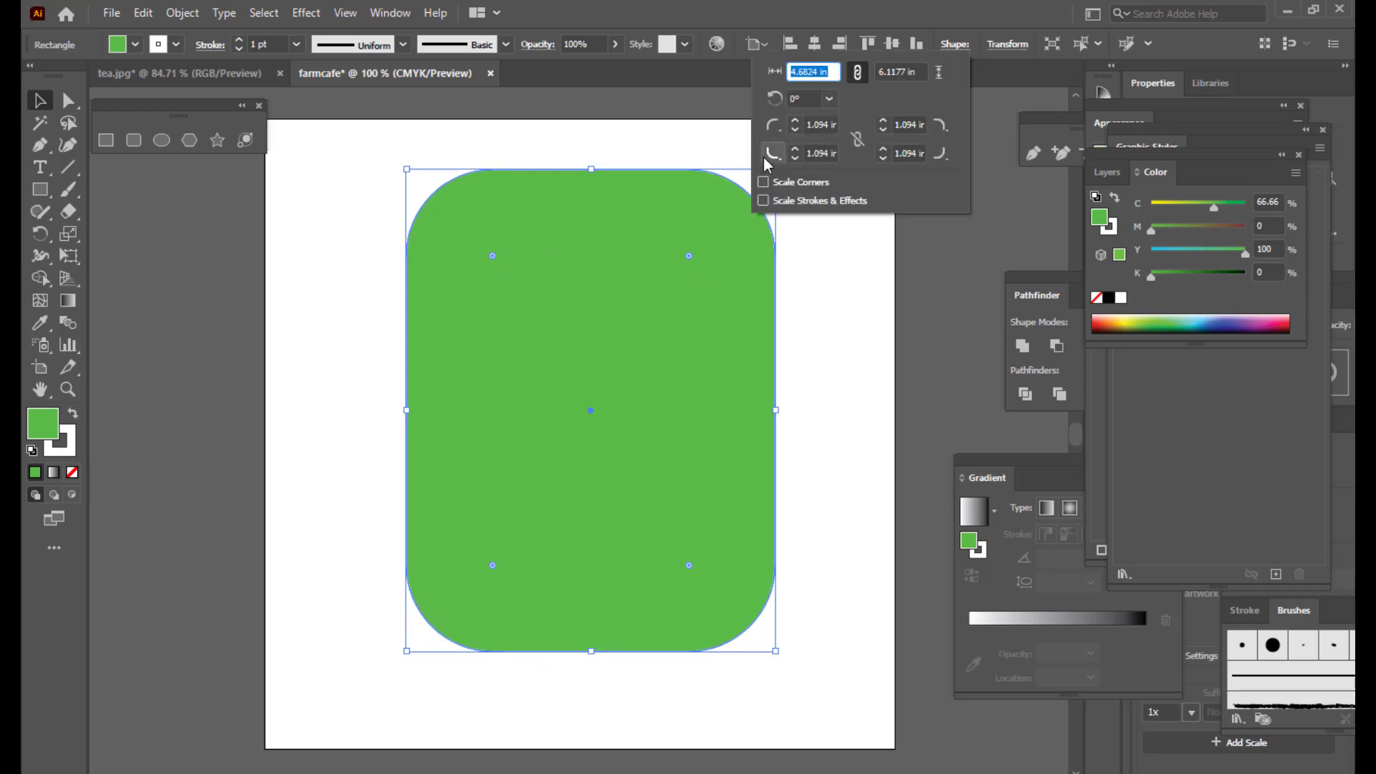
pyautogui.click(812, 153)
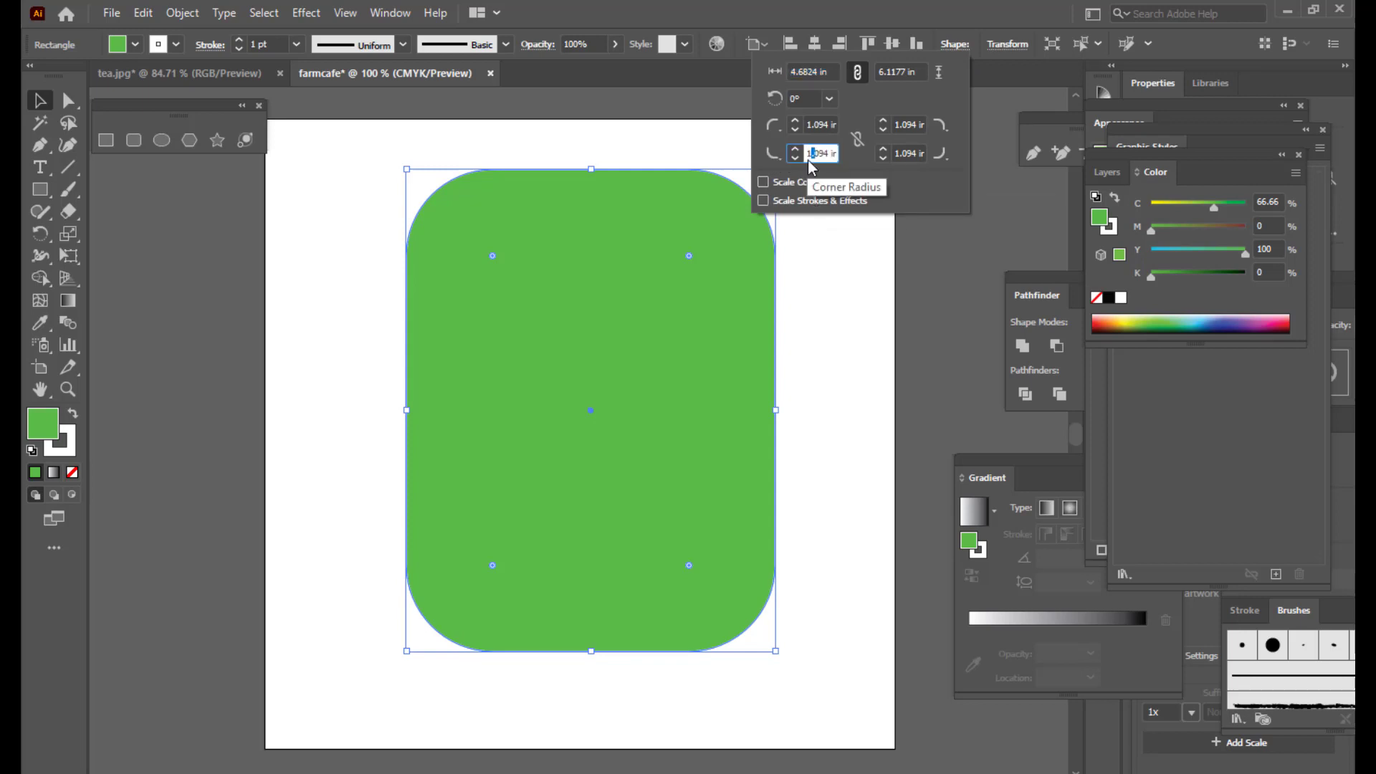
pyautogui.moveTo(835, 153); pyautogui.dragTo(794, 154)
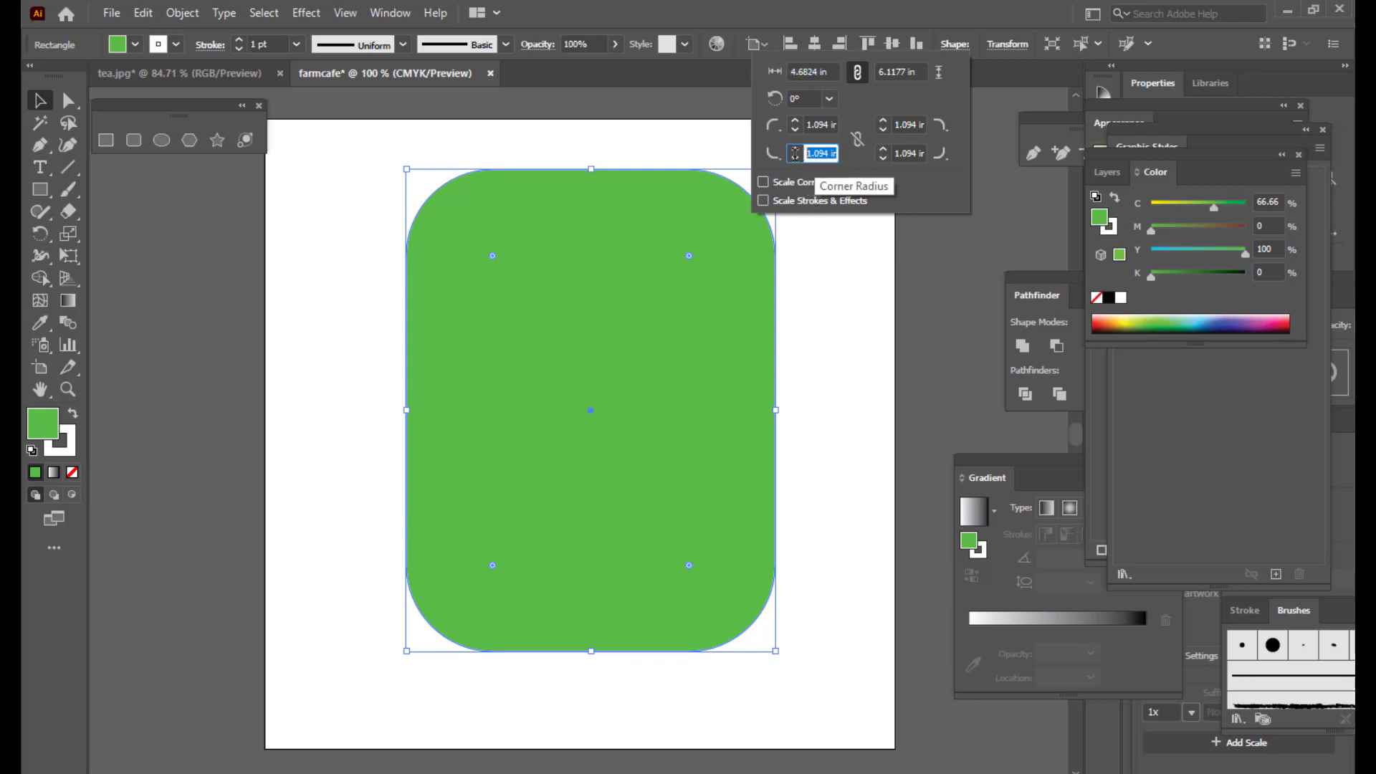
pyautogui.write('0')
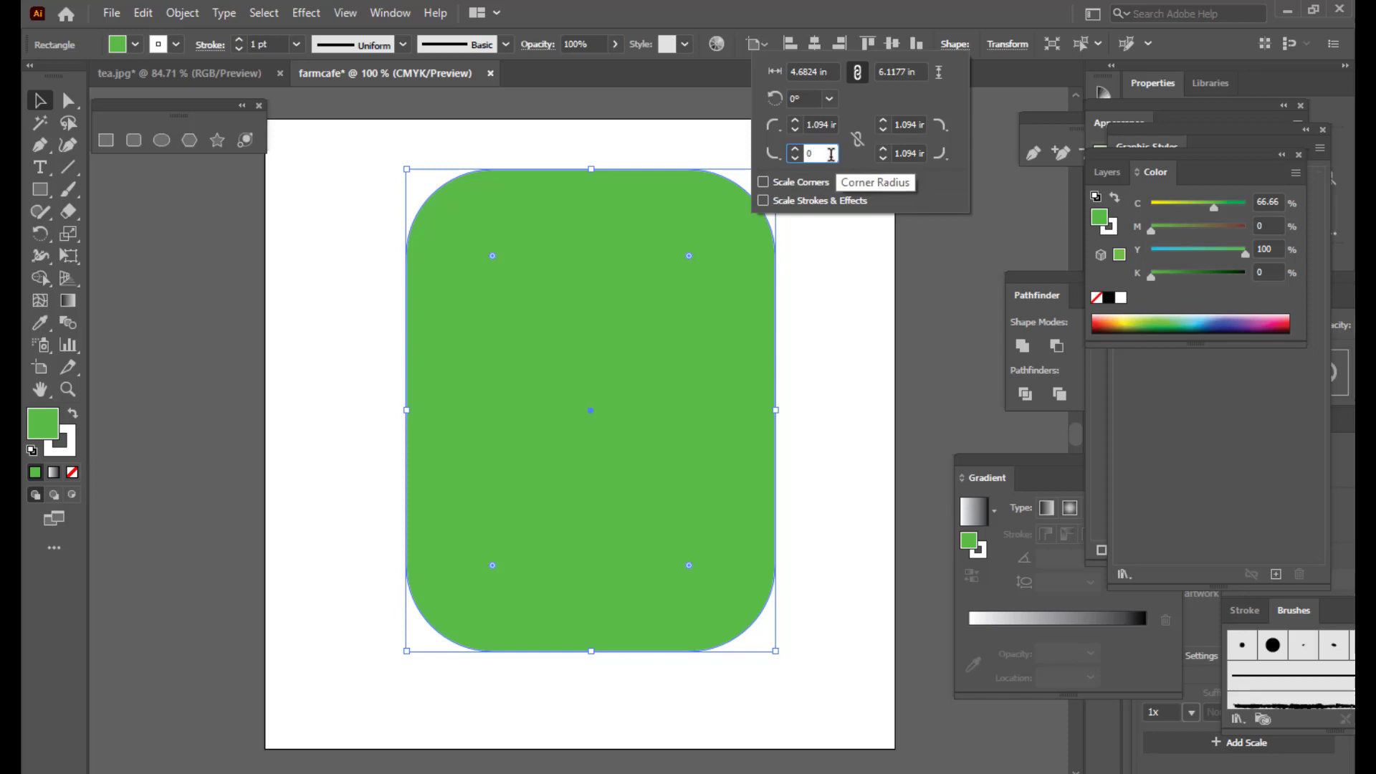
pyautogui.moveTo(922, 150); pyautogui.dragTo(895, 152)
pyautogui.write('0')
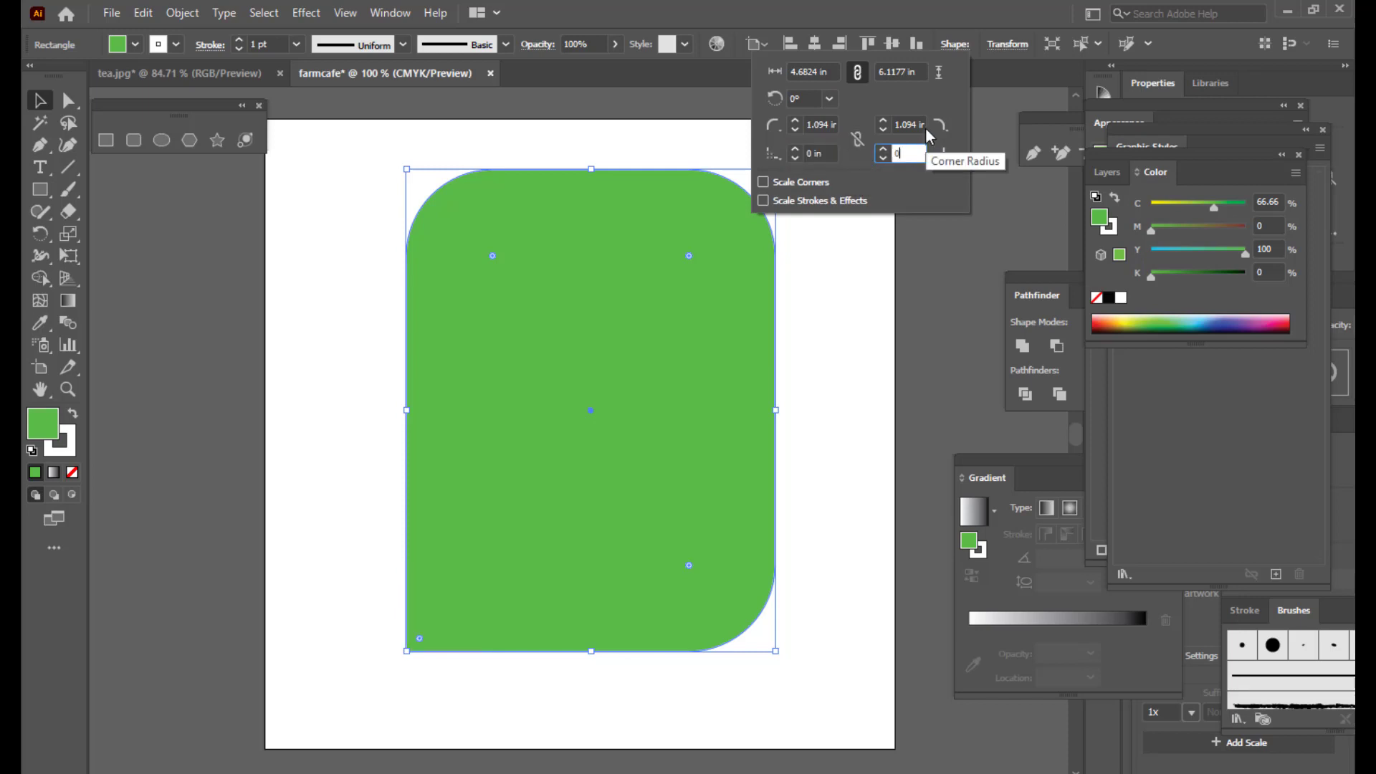
pyautogui.click(917, 125)
pyautogui.click(900, 20)
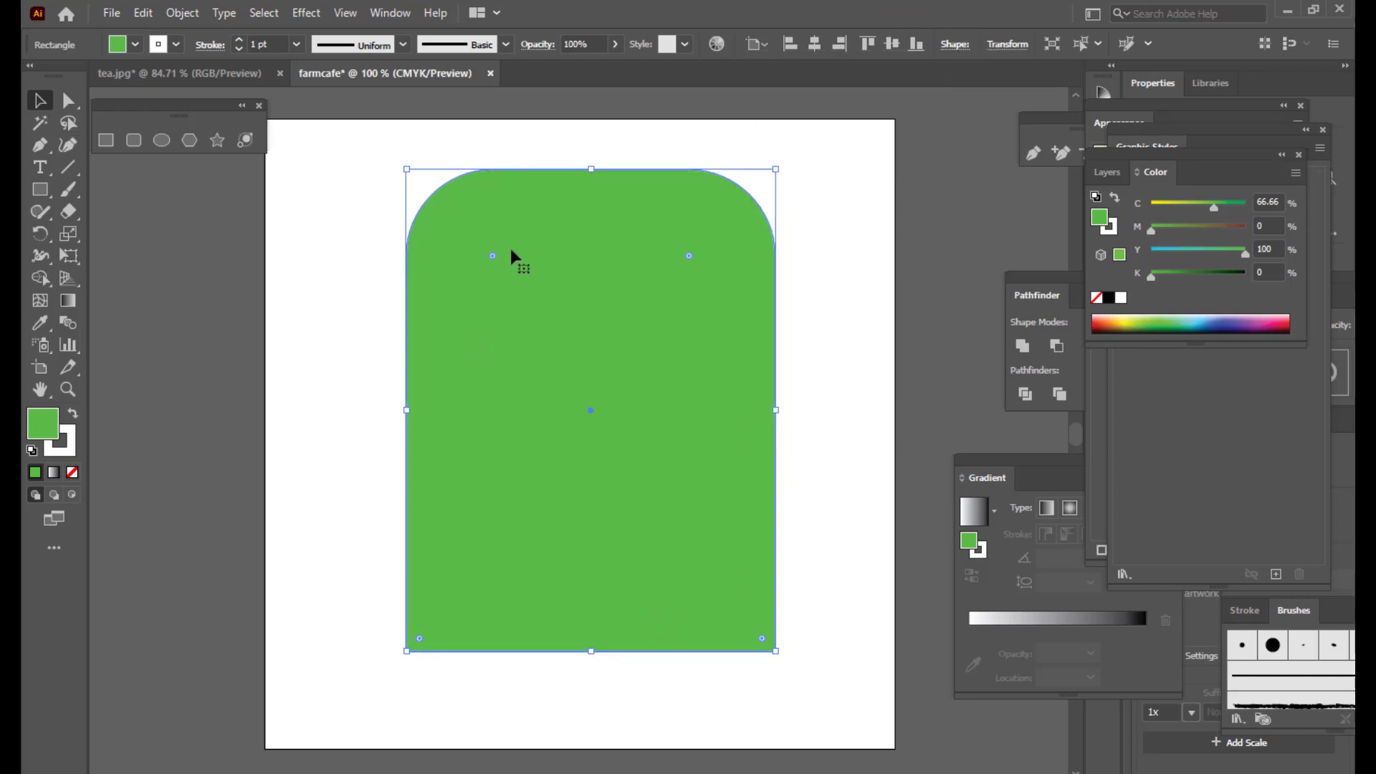
# - Increase the corner radii to about 1.24 in at the top and 0.15 in at the bottom, and scale the shape to about 4.21 × 5.50 in
pyautogui.moveTo(493, 256); pyautogui.dragTo(505, 267)
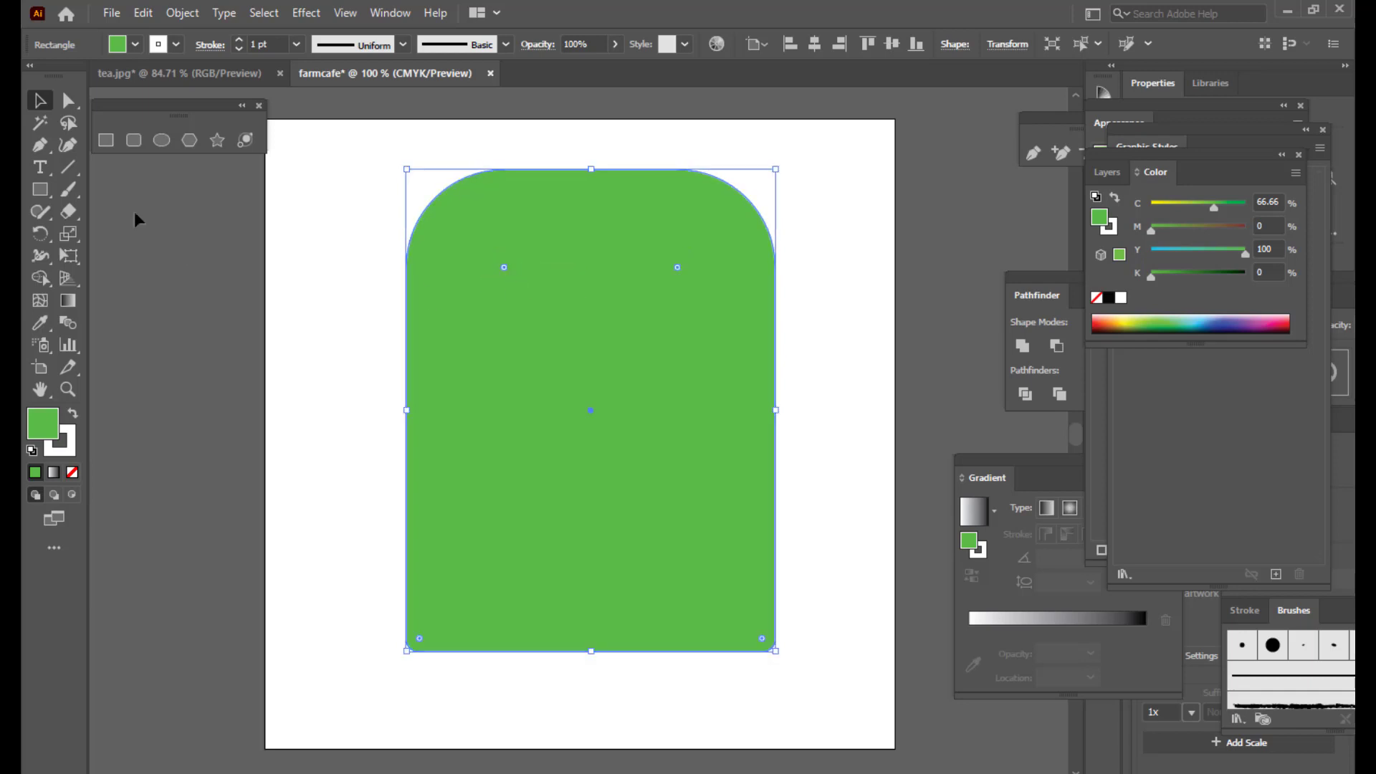
pyautogui.click(346, 218)
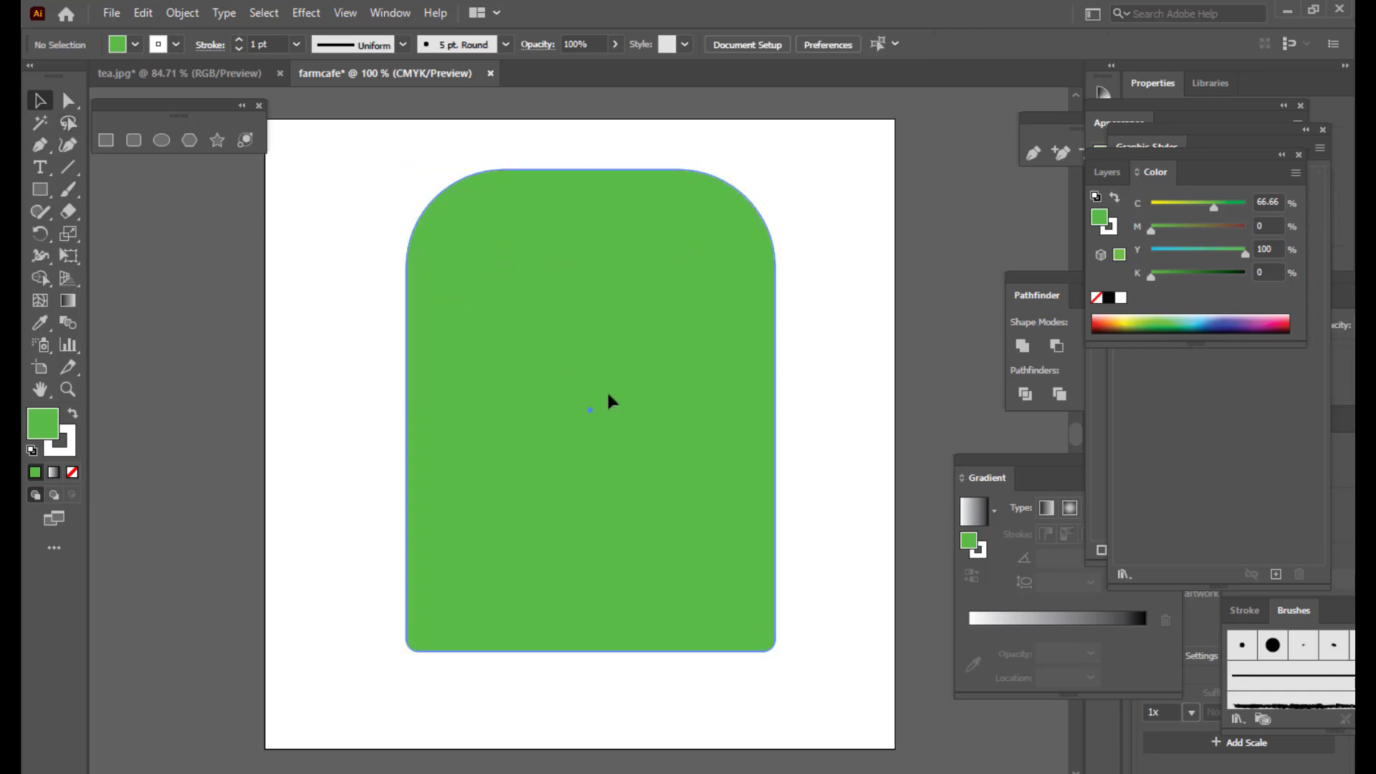
pyautogui.moveTo(702, 360); pyautogui.dragTo(710, 335)
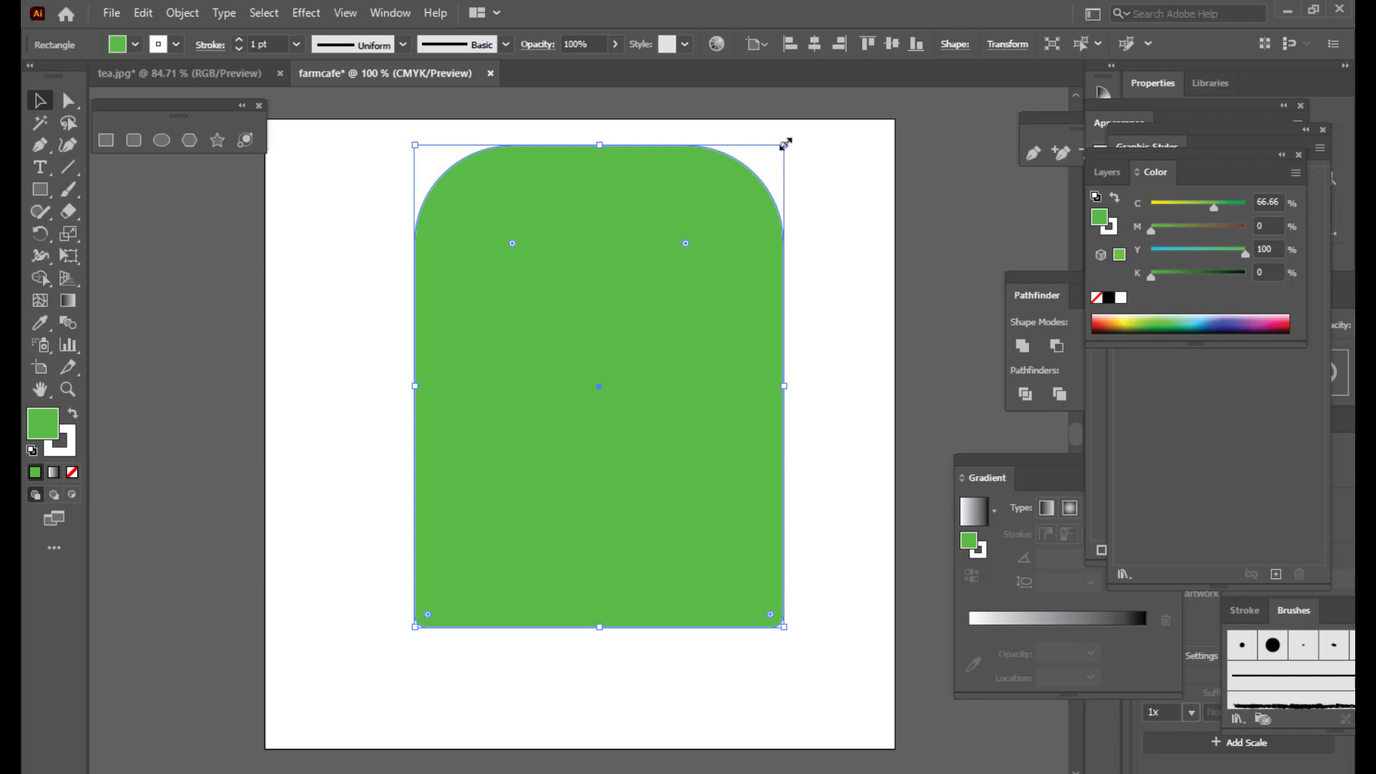
pyautogui.moveTo(784, 145); pyautogui.dragTo(761, 175)
pyautogui.moveTo(713, 248)
pyautogui.mouseDown()
pyautogui.moveTo(700, 239)
pyautogui.moveTo(711, 250)
pyautogui.mouseUp()
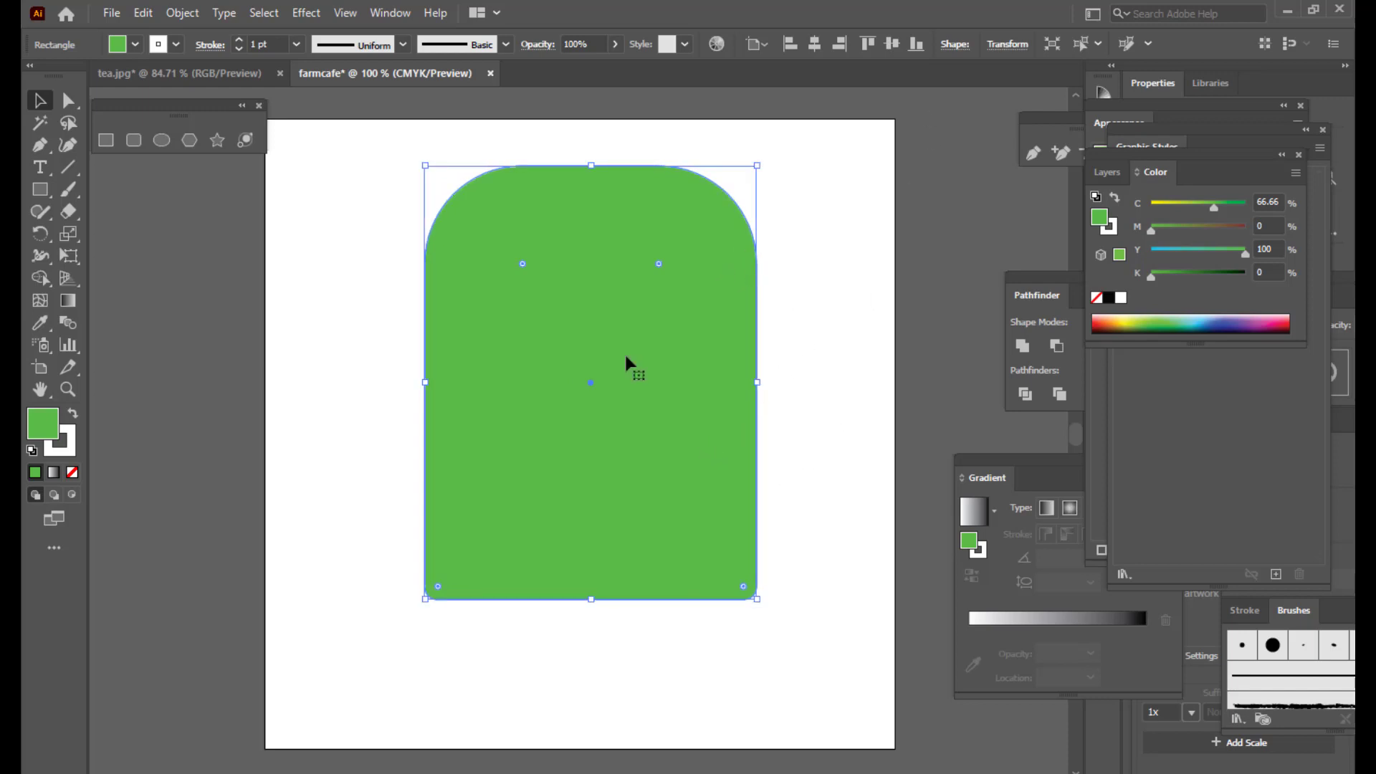
# - Set the scaled green shape's bottom-left corner radius to 0 in
pyautogui.click(643, 600)
pyautogui.click(641, 485)
pyautogui.click(951, 45)
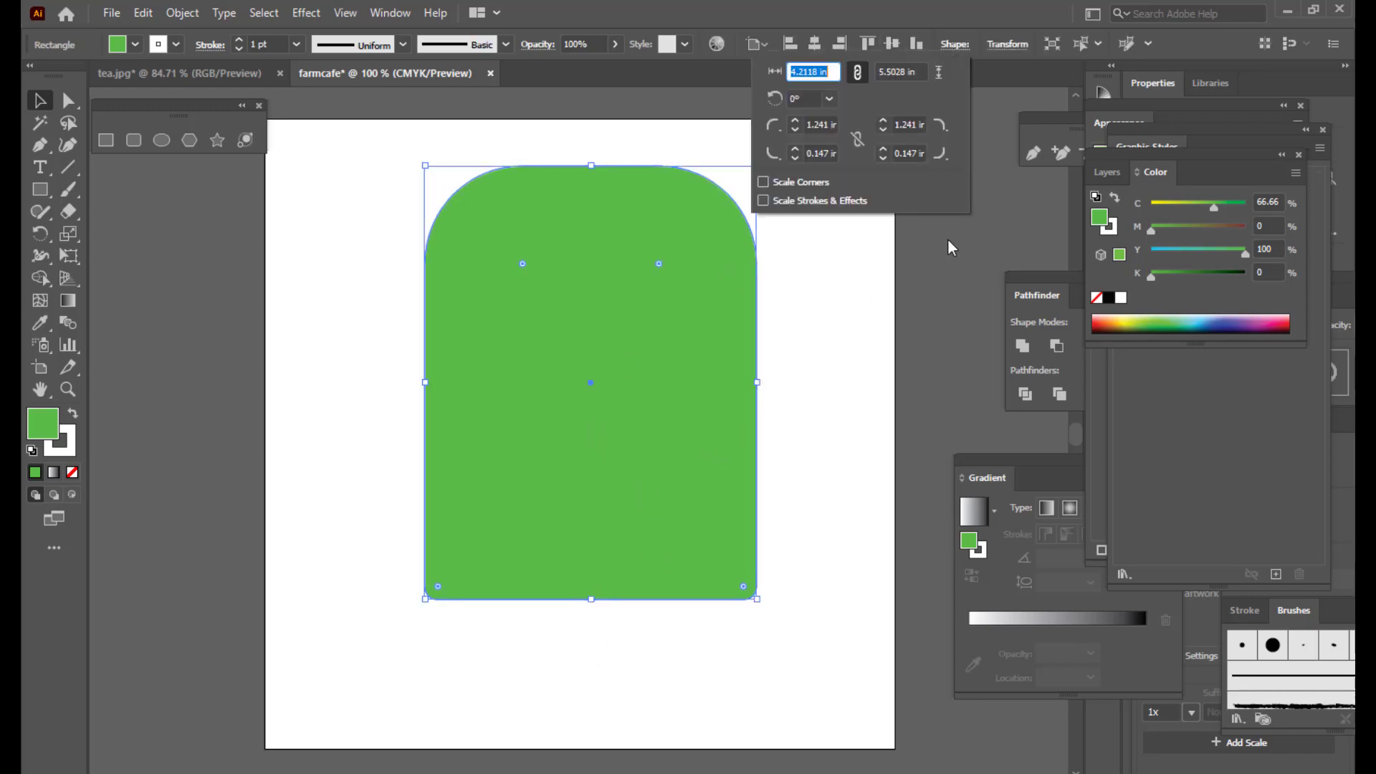
pyautogui.click(905, 155)
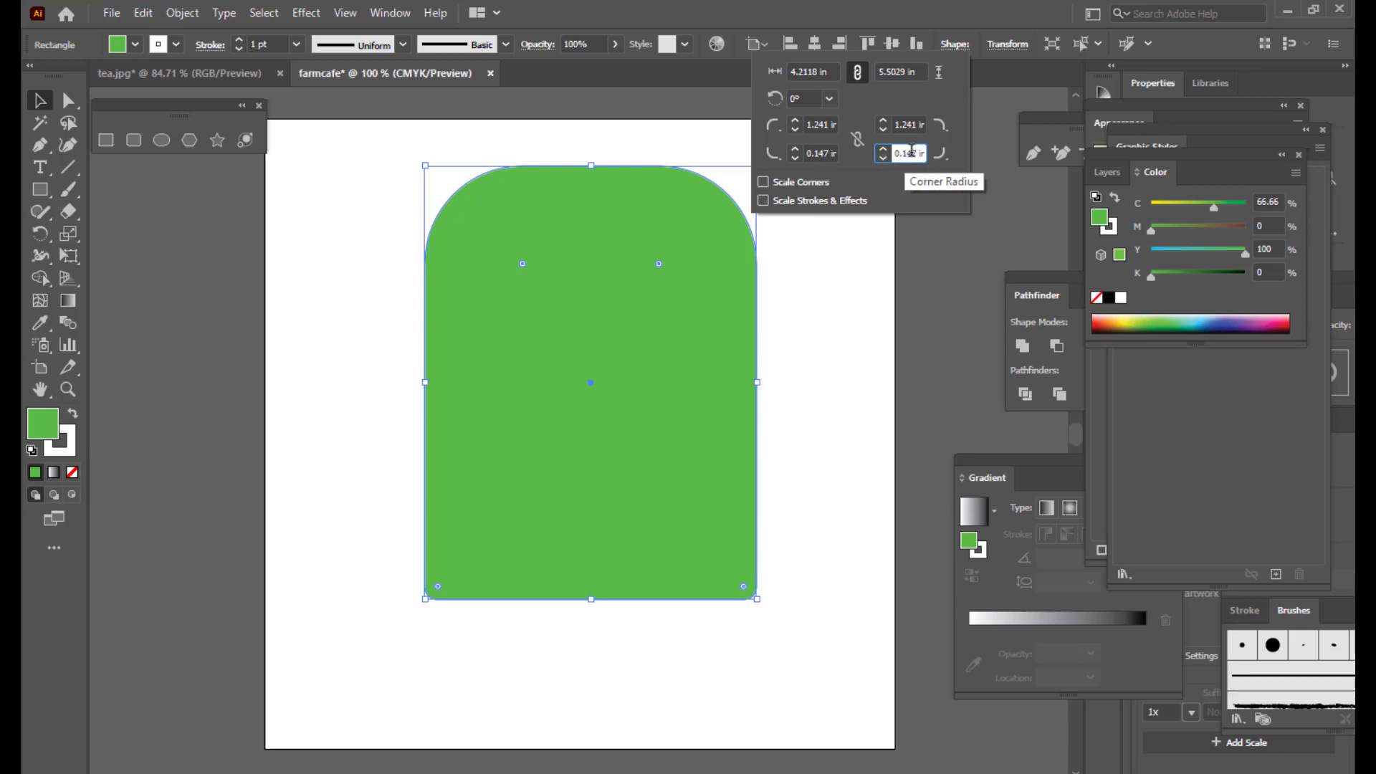
pyautogui.hotkey('ctrl', 'a')
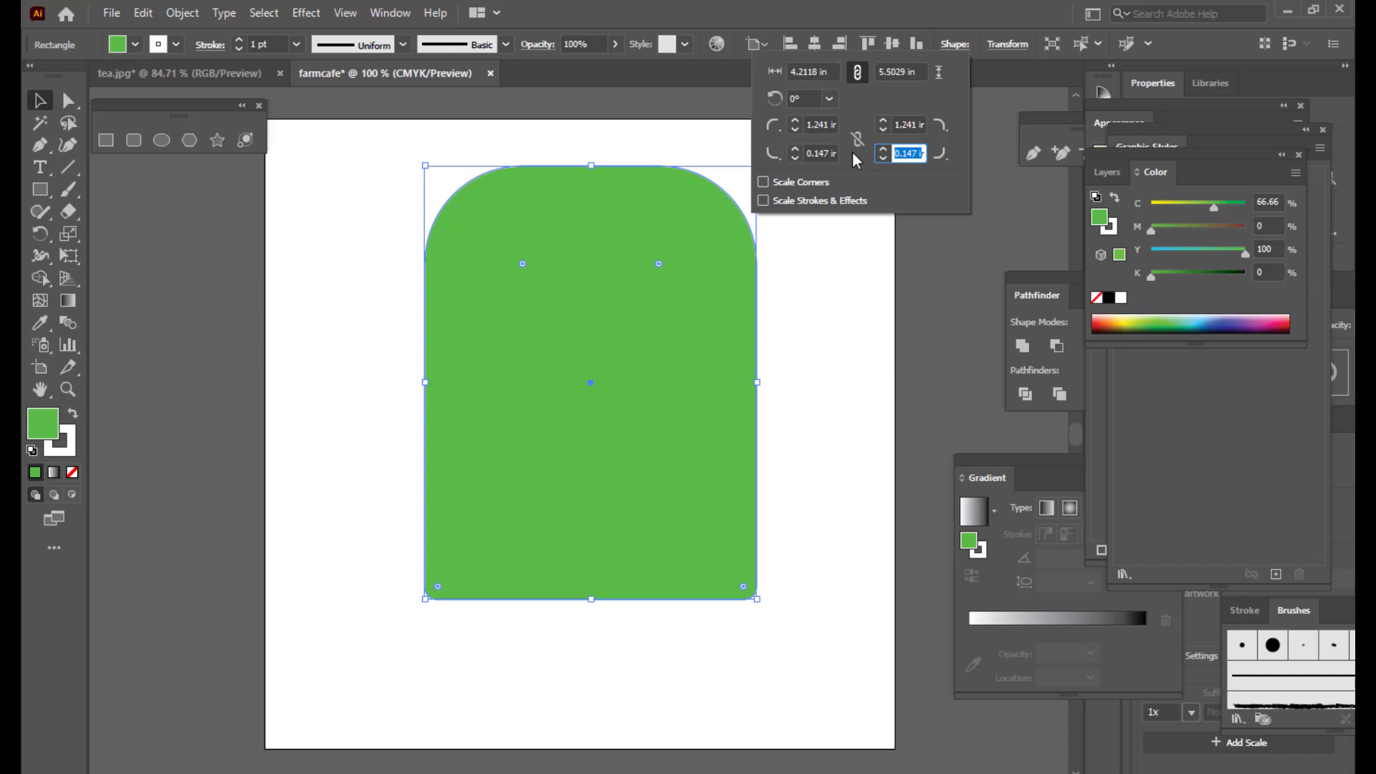
pyautogui.write('0')
pyautogui.click(831, 153)
pyautogui.write('0')
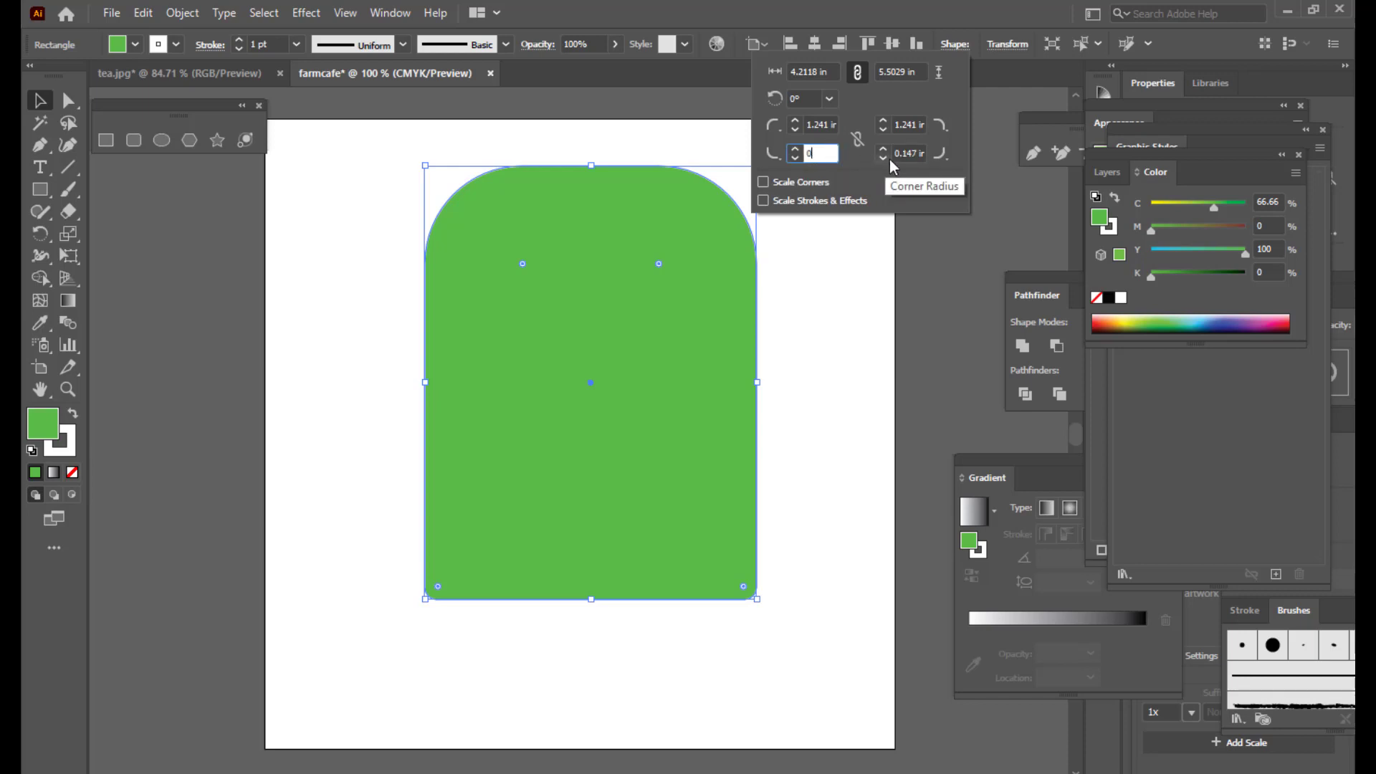
# - Set the green shape's bottom-right corner radius to 0 in and leave the shape selected
pyautogui.click(910, 152)
pyautogui.moveTo(912, 151); pyautogui.dragTo(897, 151)
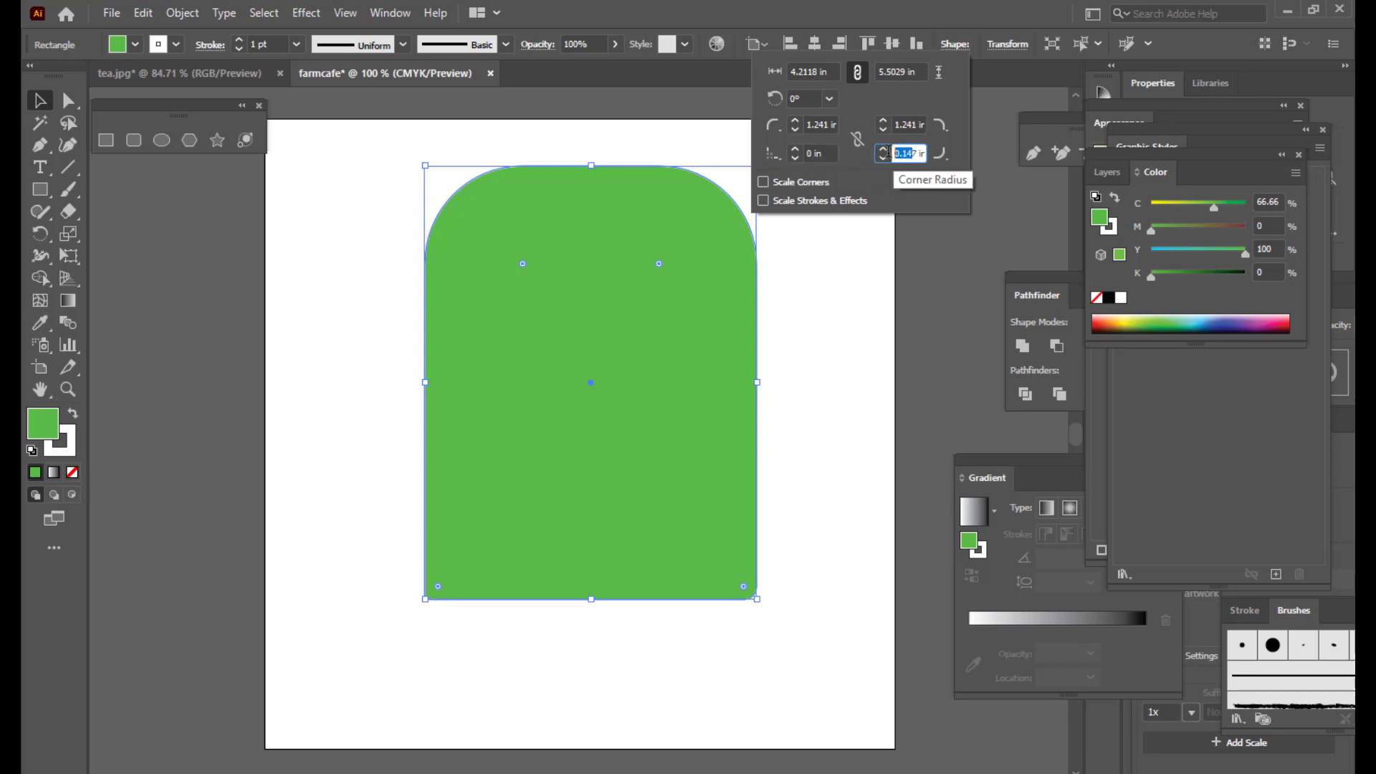
pyautogui.write('0.0')
pyautogui.press('Return')
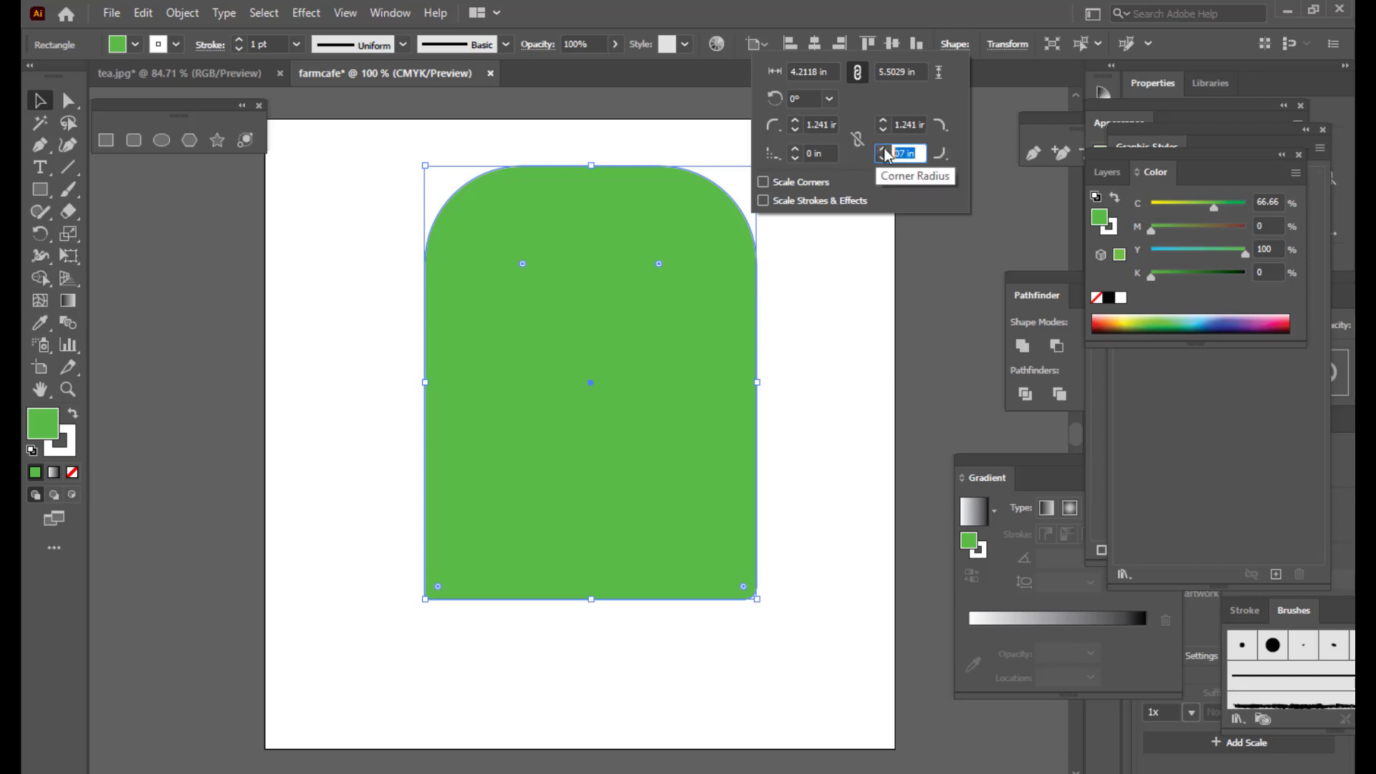
pyautogui.write('0')
pyautogui.click(905, 124)
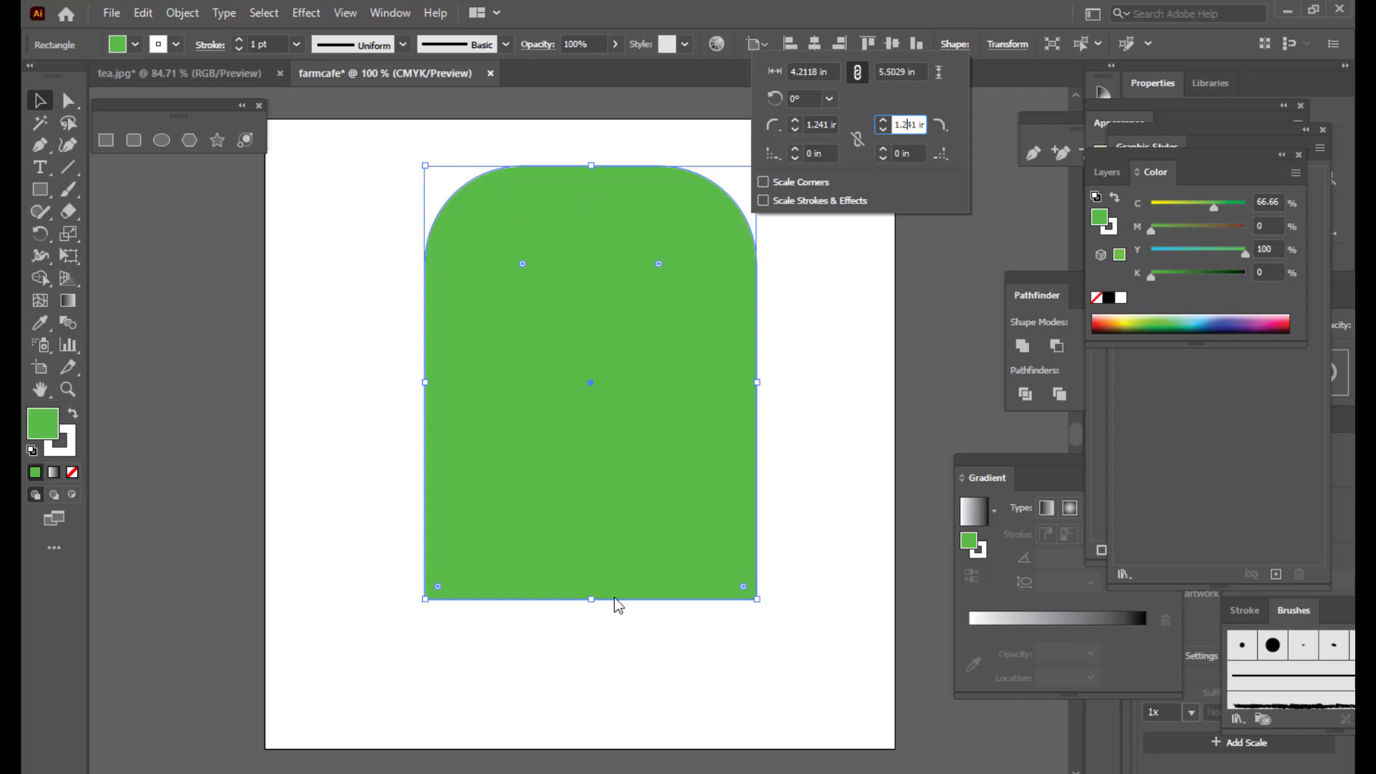
pyautogui.click(914, 151)
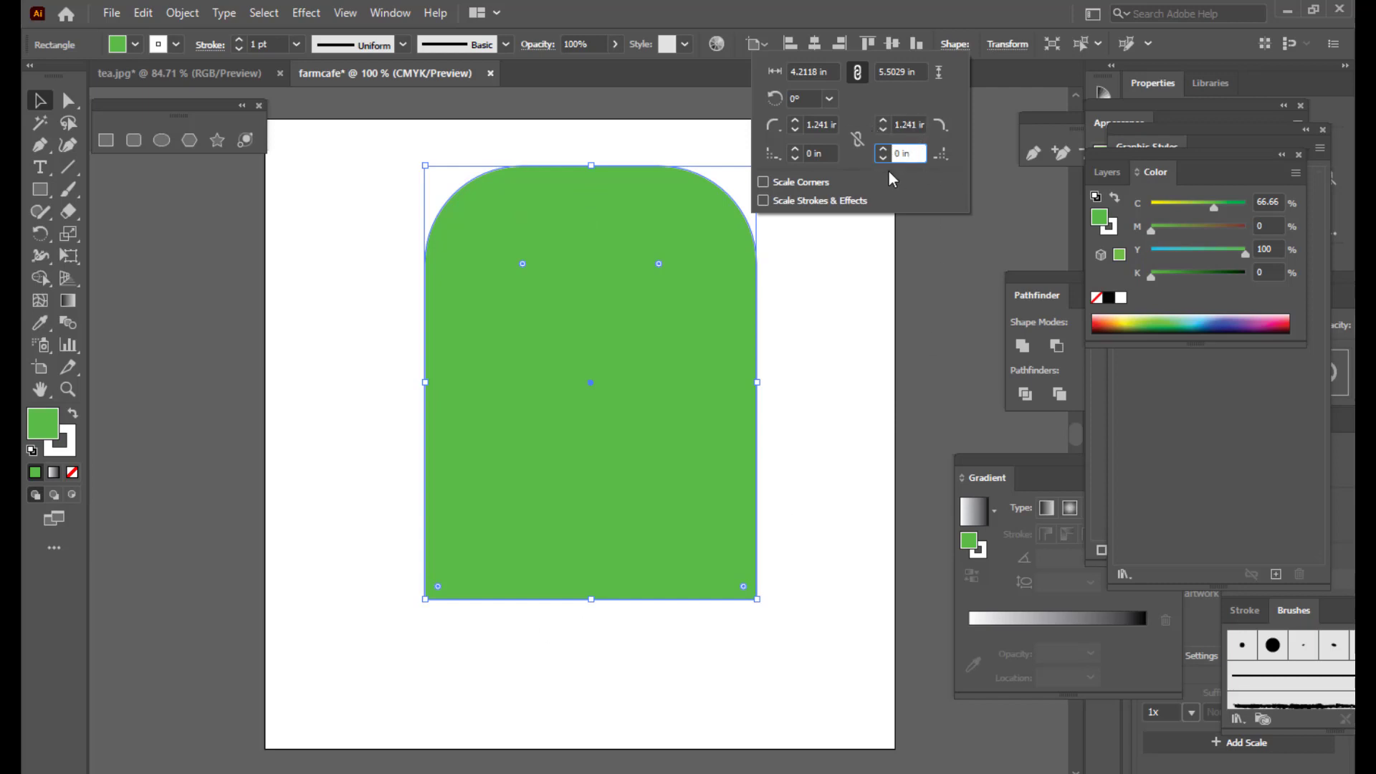
pyautogui.click(132, 176)
pyautogui.click(323, 240)
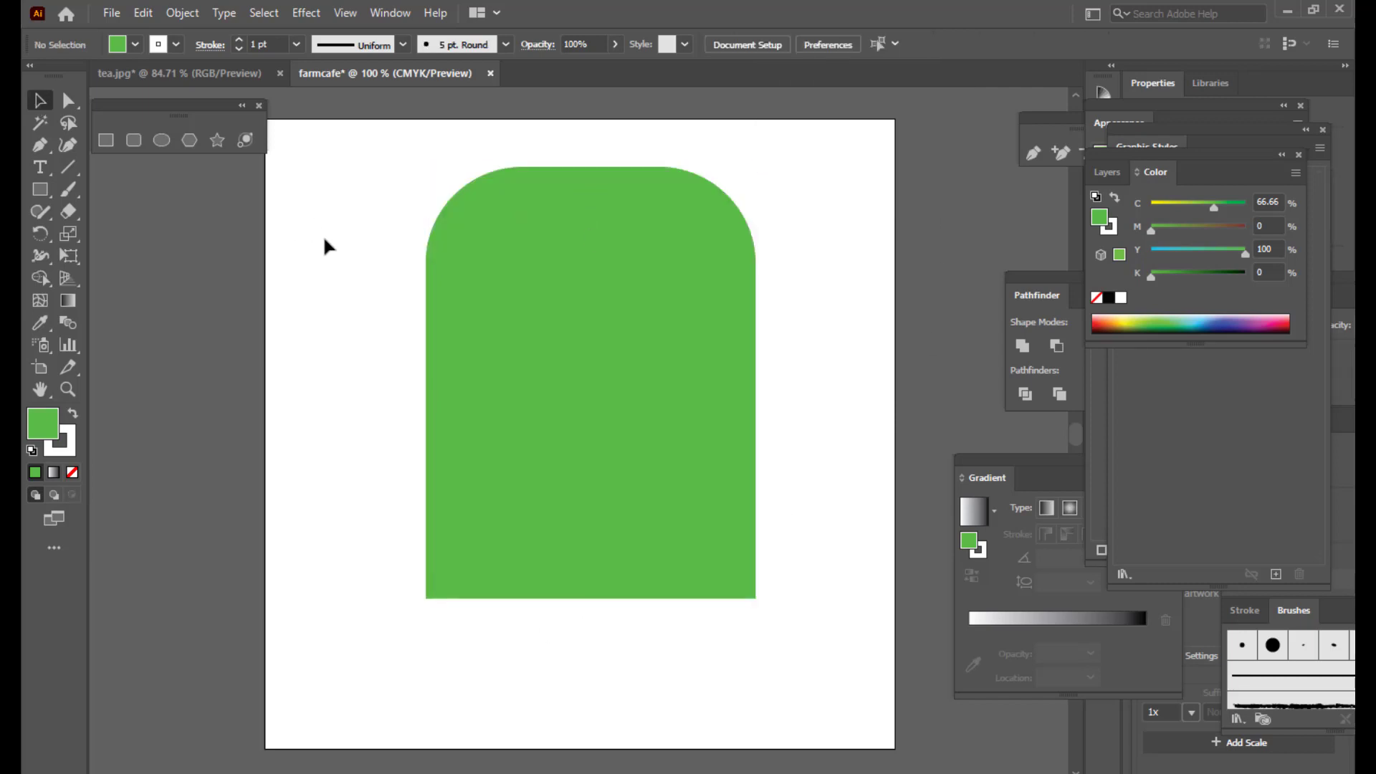
pyautogui.click(686, 358)
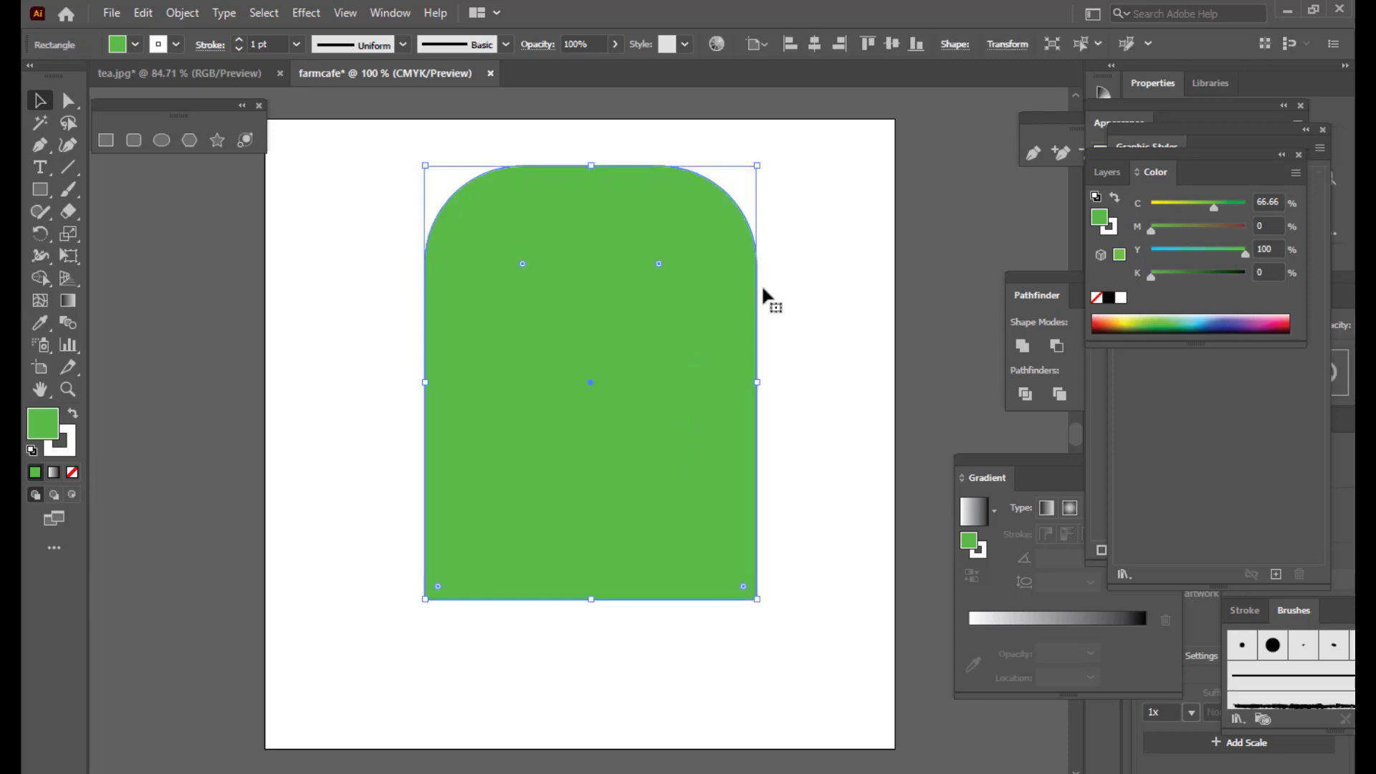
# - Move the green rounded shape up and centre it horizontally on the artboard
pyautogui.moveTo(681, 358); pyautogui.dragTo(682, 344)
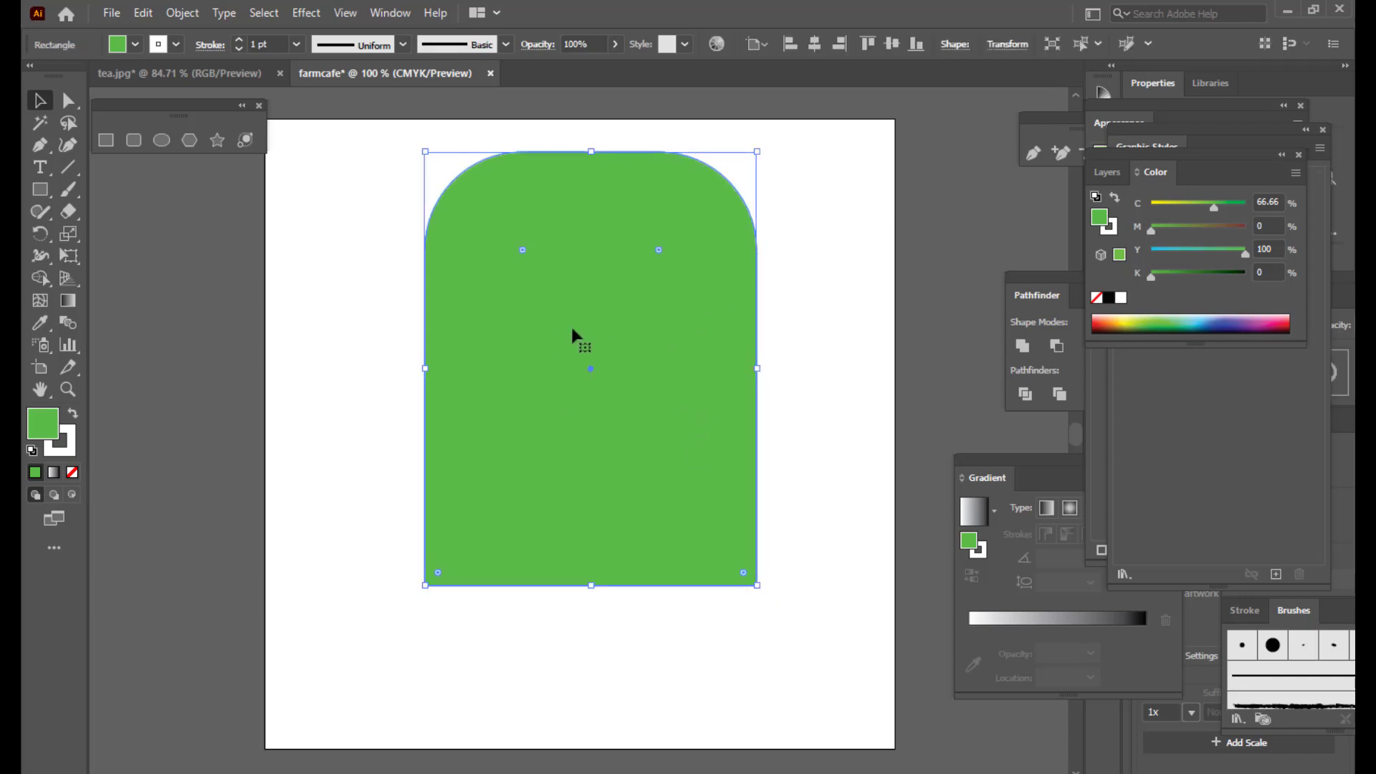
pyautogui.hotkey('ctrl', '-')
pyautogui.moveTo(610, 388); pyautogui.dragTo(602, 393)
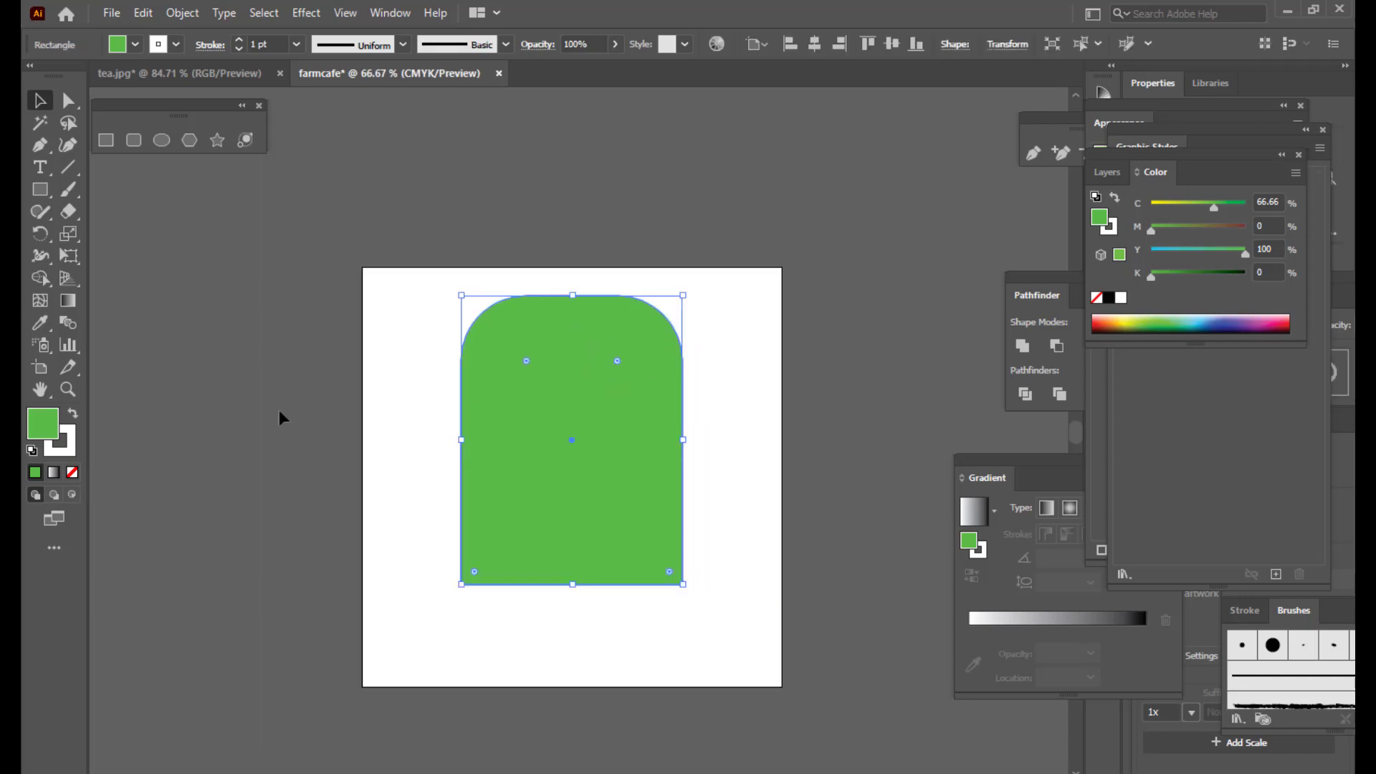
# - Draw a wide, short green rectangle across the bottom edge of the rounded shape and centre it beneath that shape
pyautogui.click(103, 143)
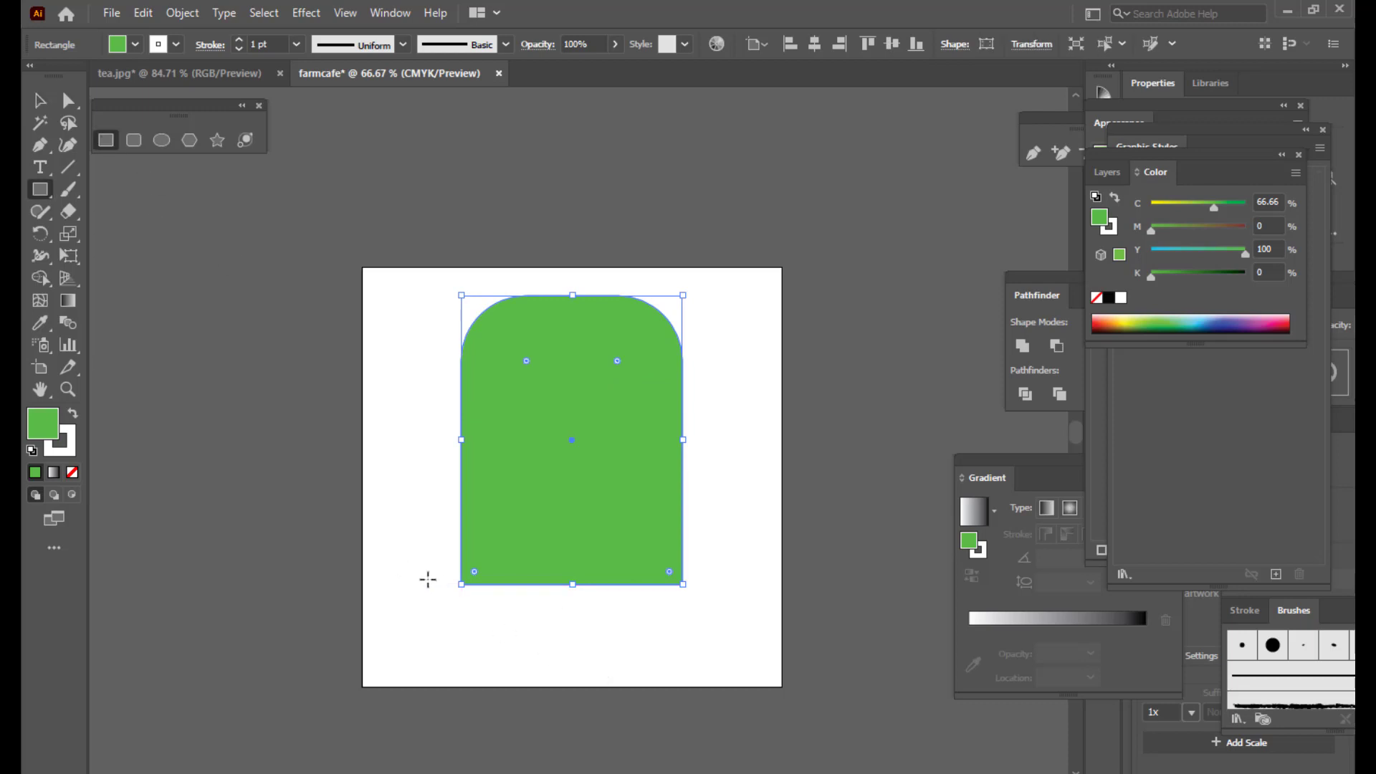
pyautogui.moveTo(405, 573); pyautogui.dragTo(741, 658)
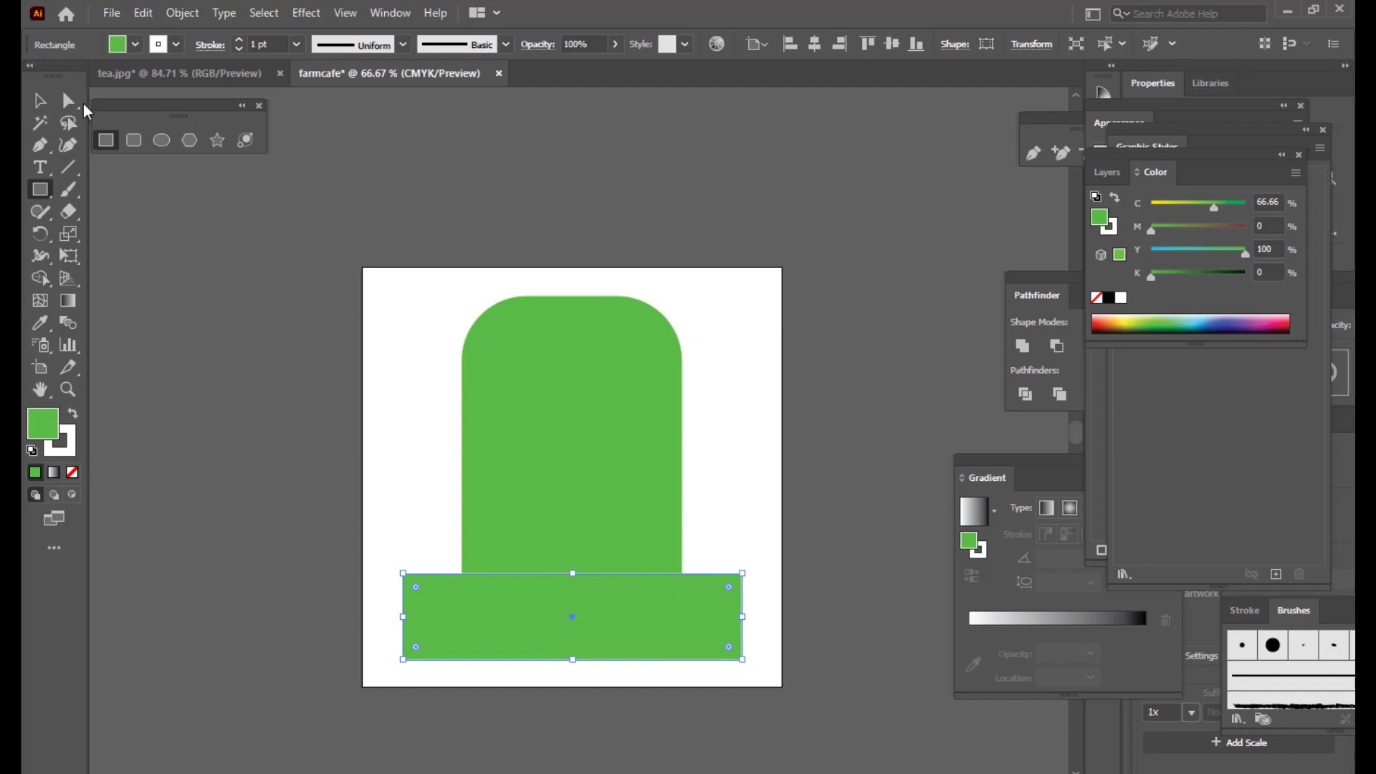
pyautogui.press('v')
pyautogui.moveTo(672, 622); pyautogui.dragTo(694, 616)
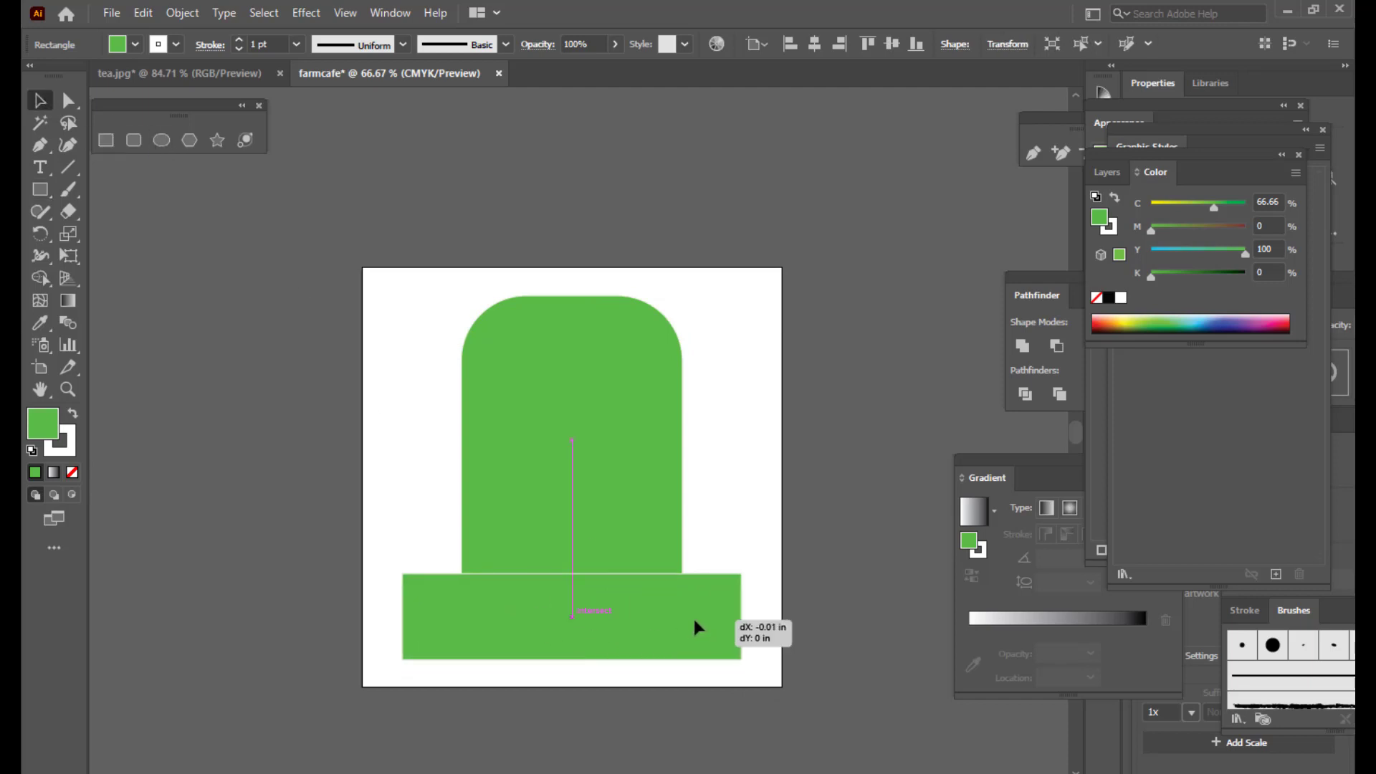
# - Move the rounded shape slightly up while it still overlaps the base rectangle, and align both shapes to the artboard's horizontal centre
pyautogui.click(605, 358)
pyautogui.moveTo(604, 356); pyautogui.dragTo(582, 320)
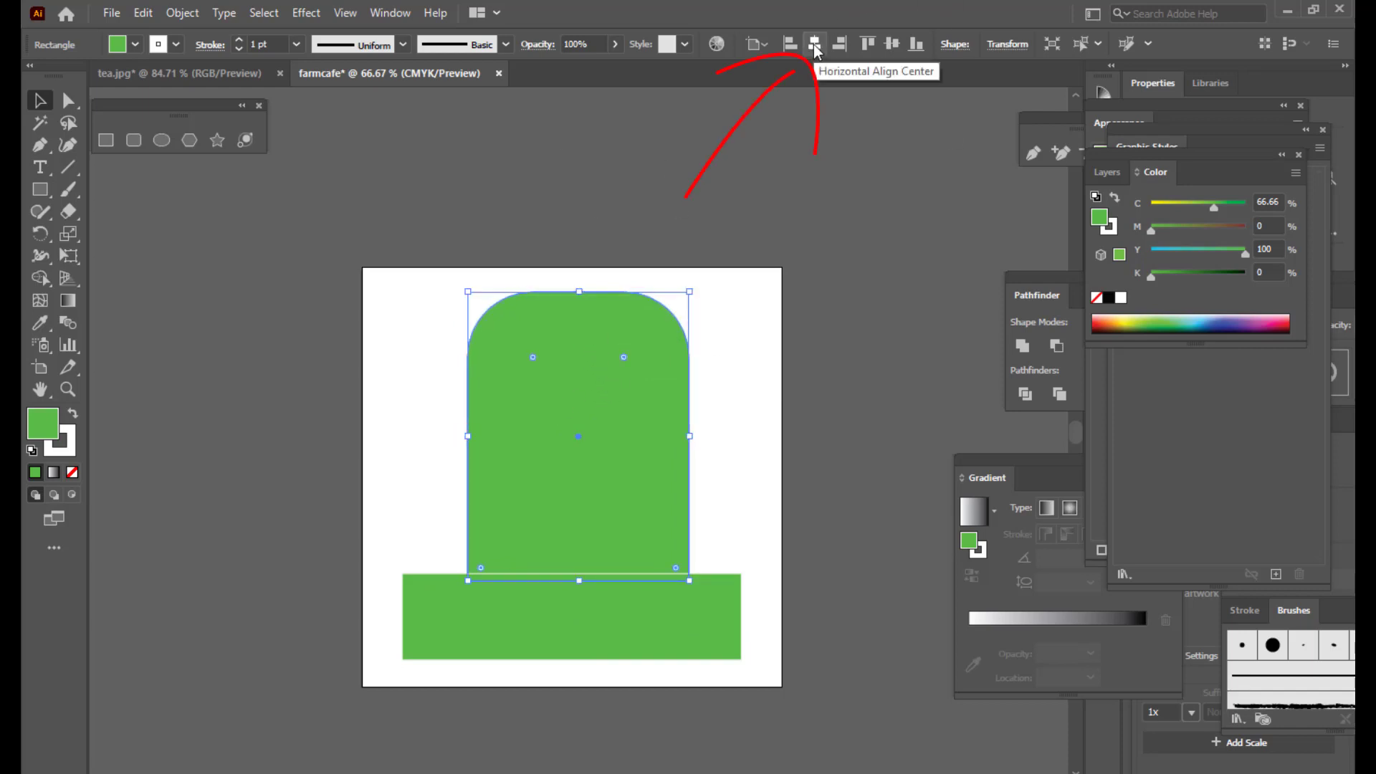
pyautogui.click(815, 45)
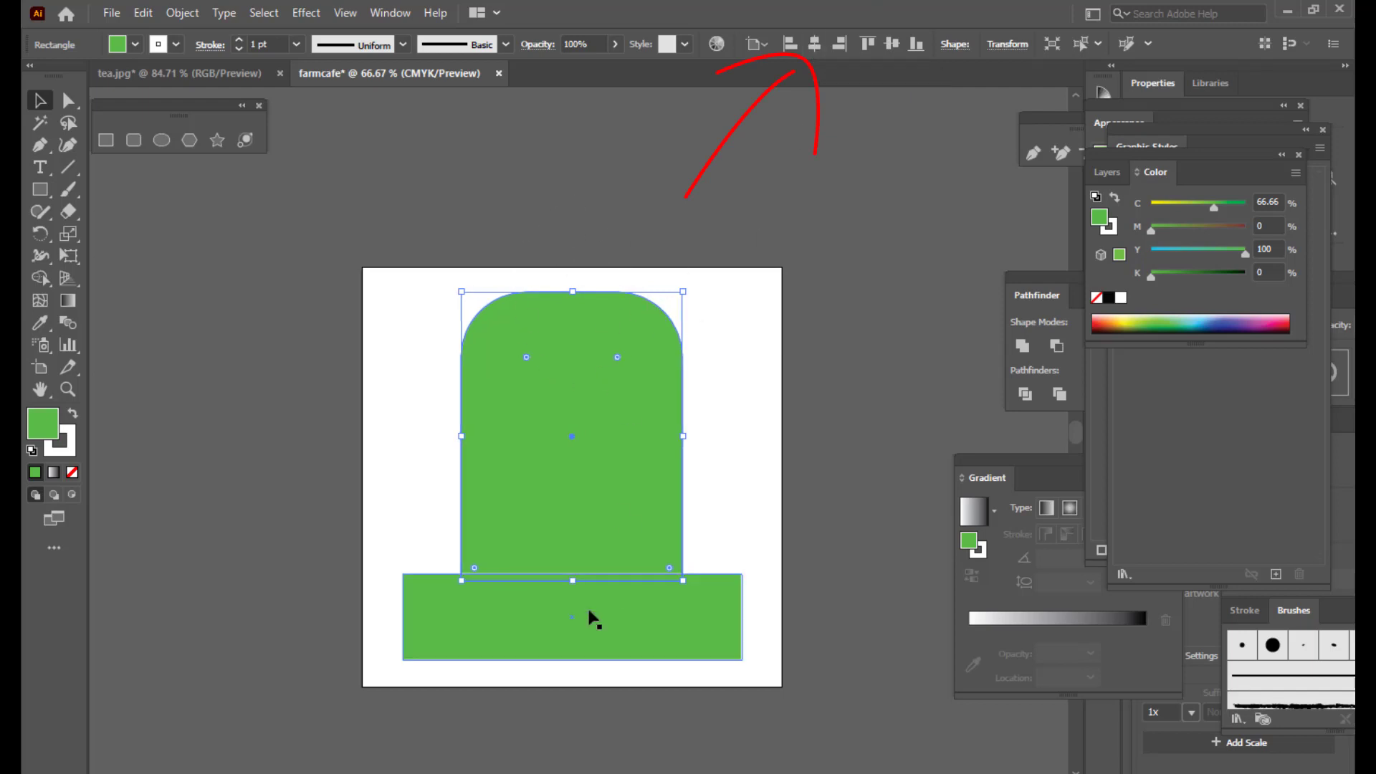
pyautogui.click(557, 618)
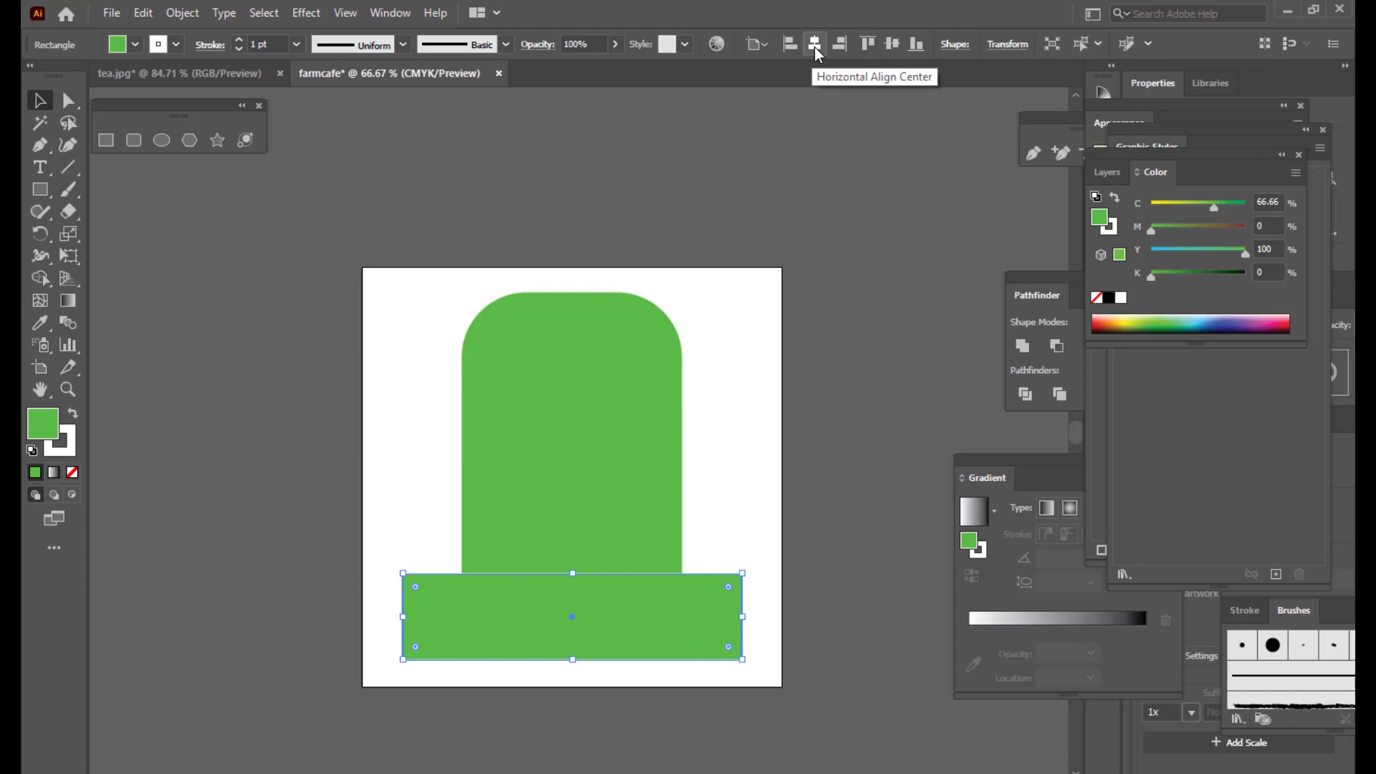
pyautogui.click(713, 233)
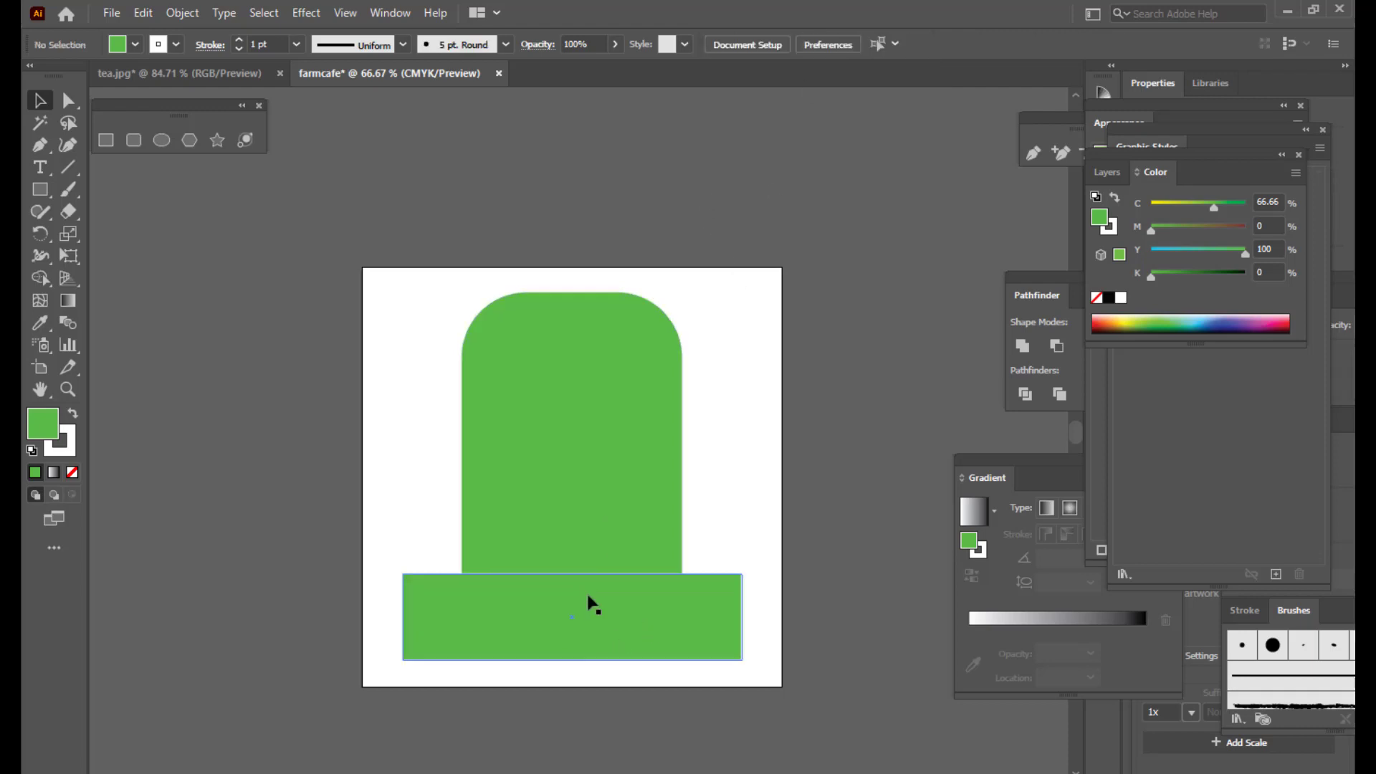
# - Remove the stroke from both the base rectangle and the rounded shape, keeping their green fill
pyautogui.click(624, 616)
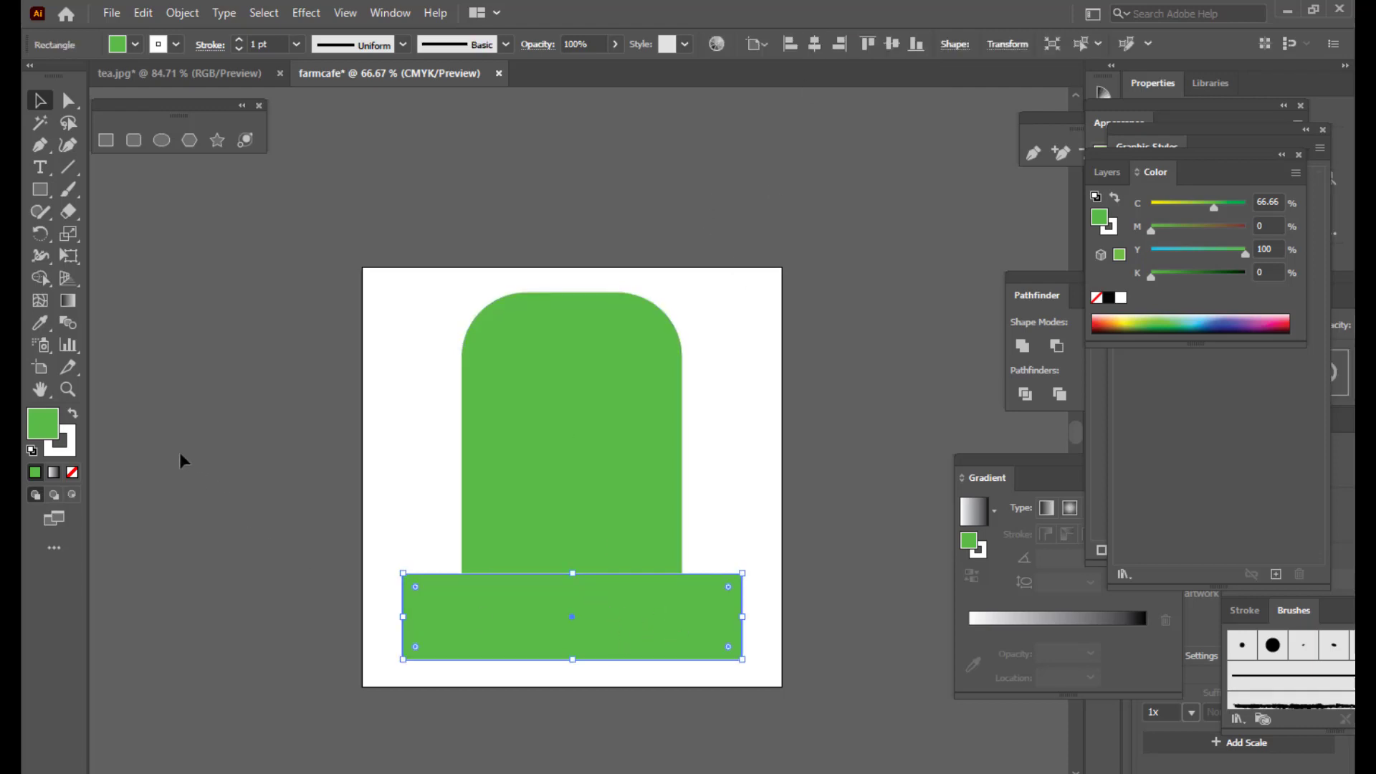
pyautogui.click(68, 452)
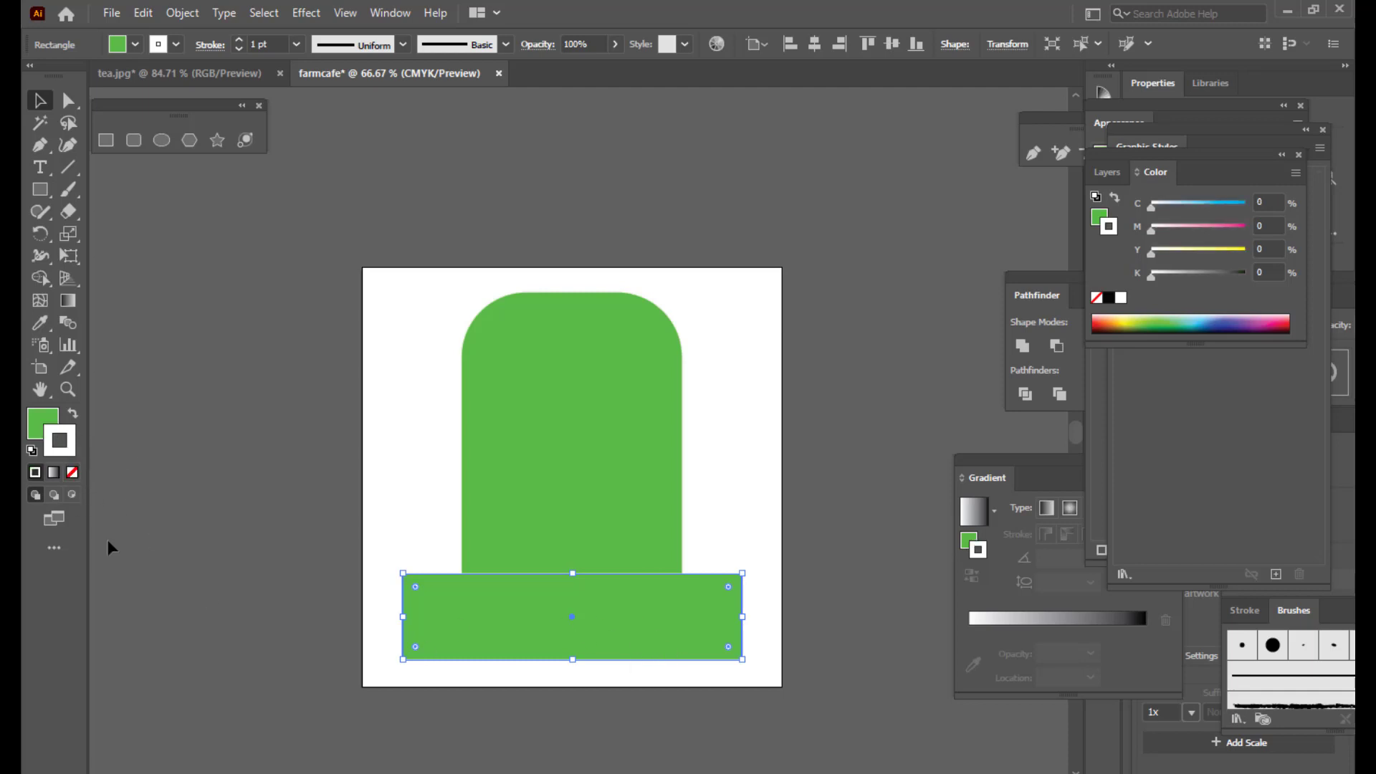
pyautogui.click(72, 472)
pyautogui.click(42, 422)
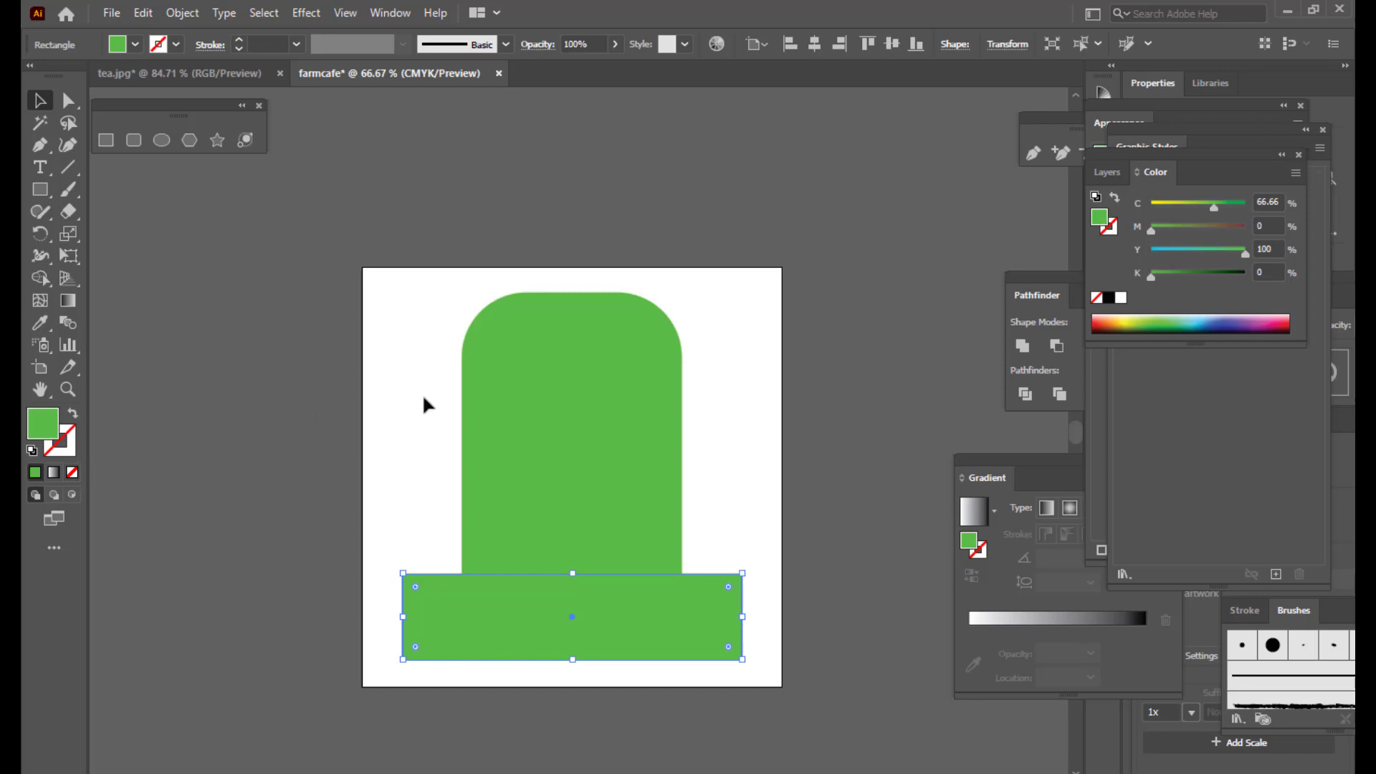
pyautogui.click(477, 405)
pyautogui.click(66, 448)
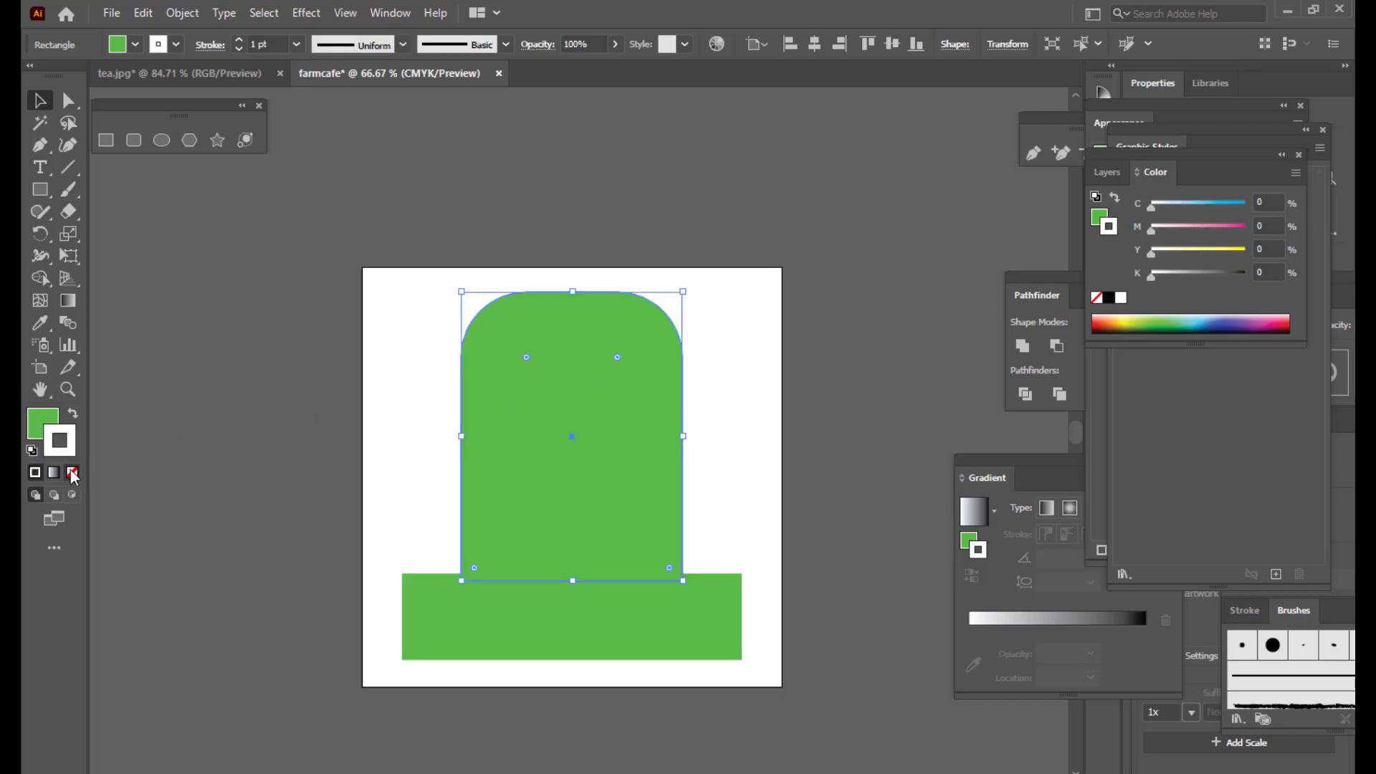
pyautogui.click(72, 472)
pyautogui.click(41, 430)
pyautogui.click(259, 420)
# - Unite the rounded shape and the base rectangle into one path with Pathfinder
pyautogui.click(626, 487)
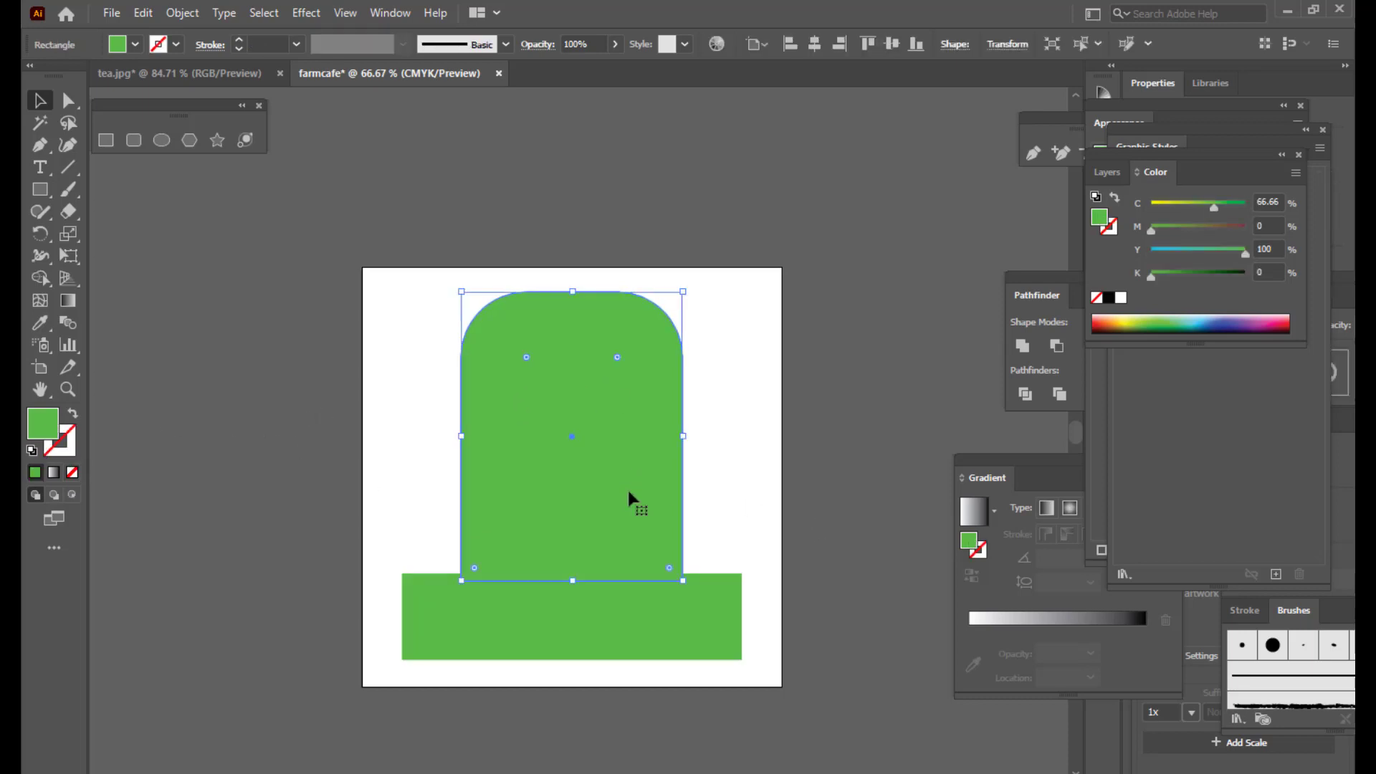
pyautogui.keyDown('shift'); pyautogui.click(613, 628); pyautogui.keyUp('shift')
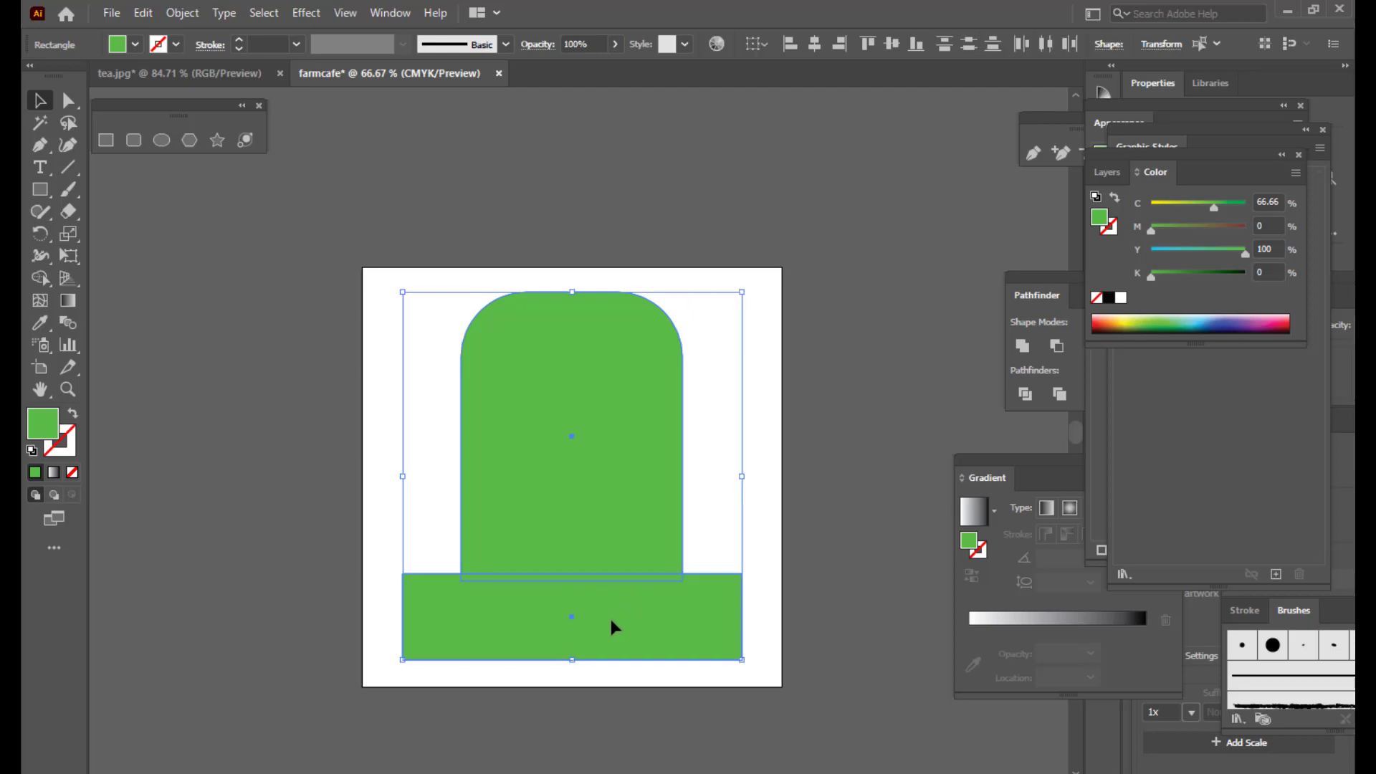
pyautogui.click(1059, 291)
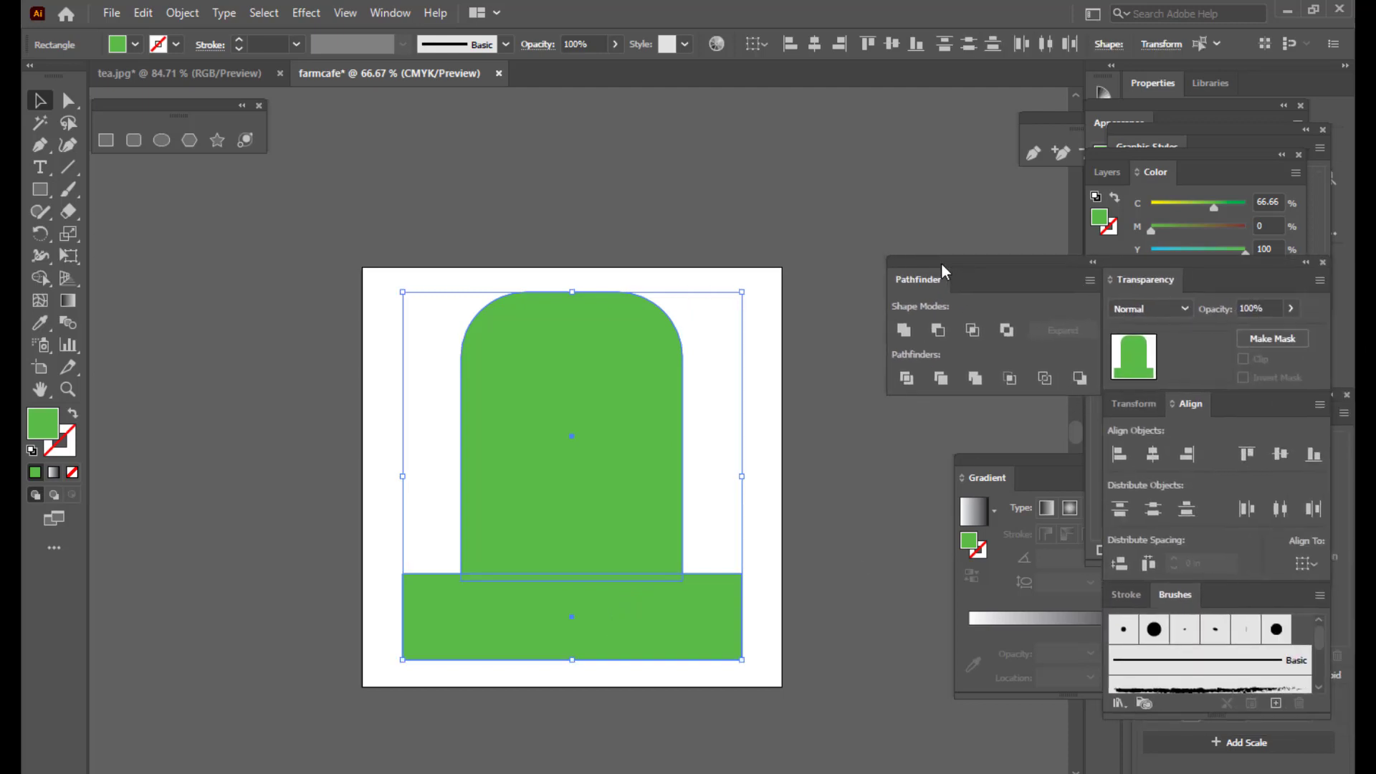
pyautogui.click(904, 330)
pyautogui.click(772, 238)
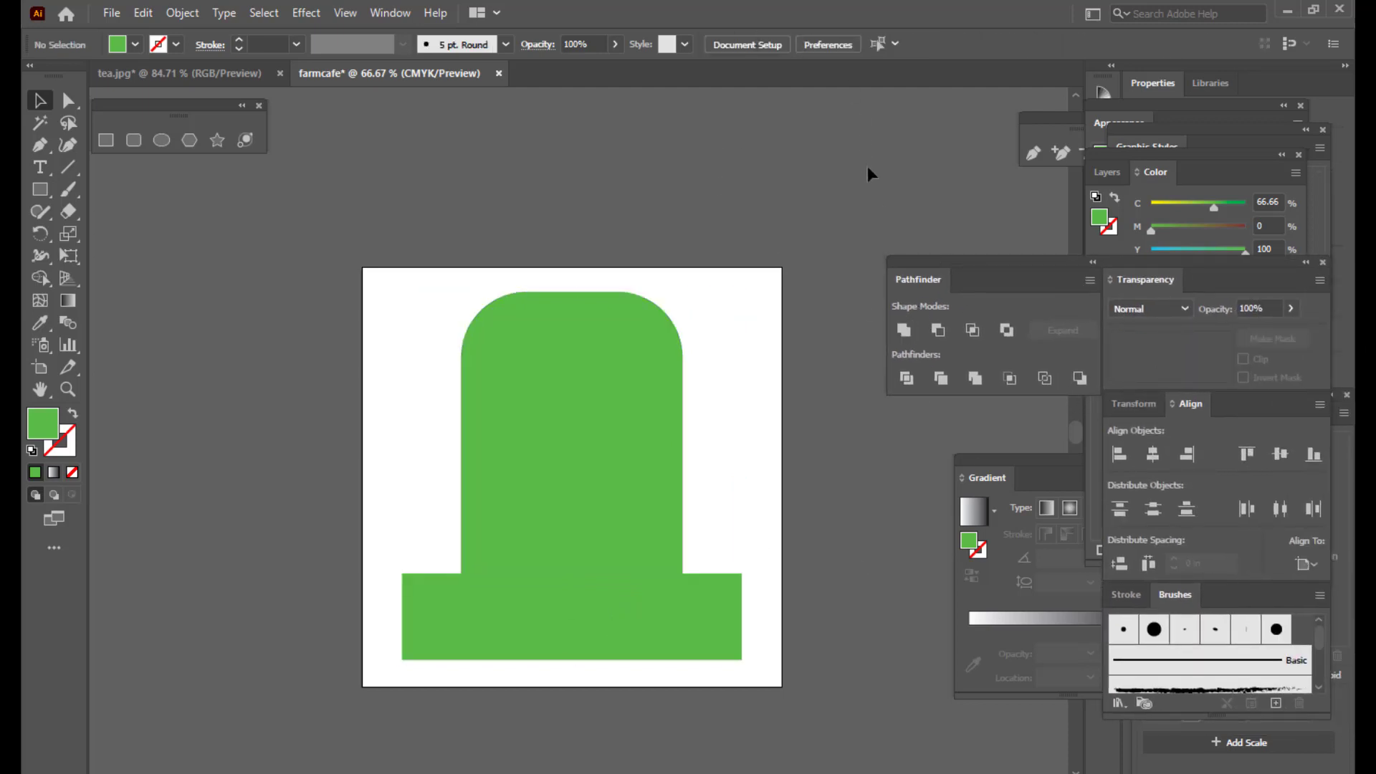
pyautogui.moveTo(900, 263); pyautogui.dragTo(948, 243)
# - Duplicate the united green shape onto the empty canvas to the left of the artboard
pyautogui.click(589, 434)
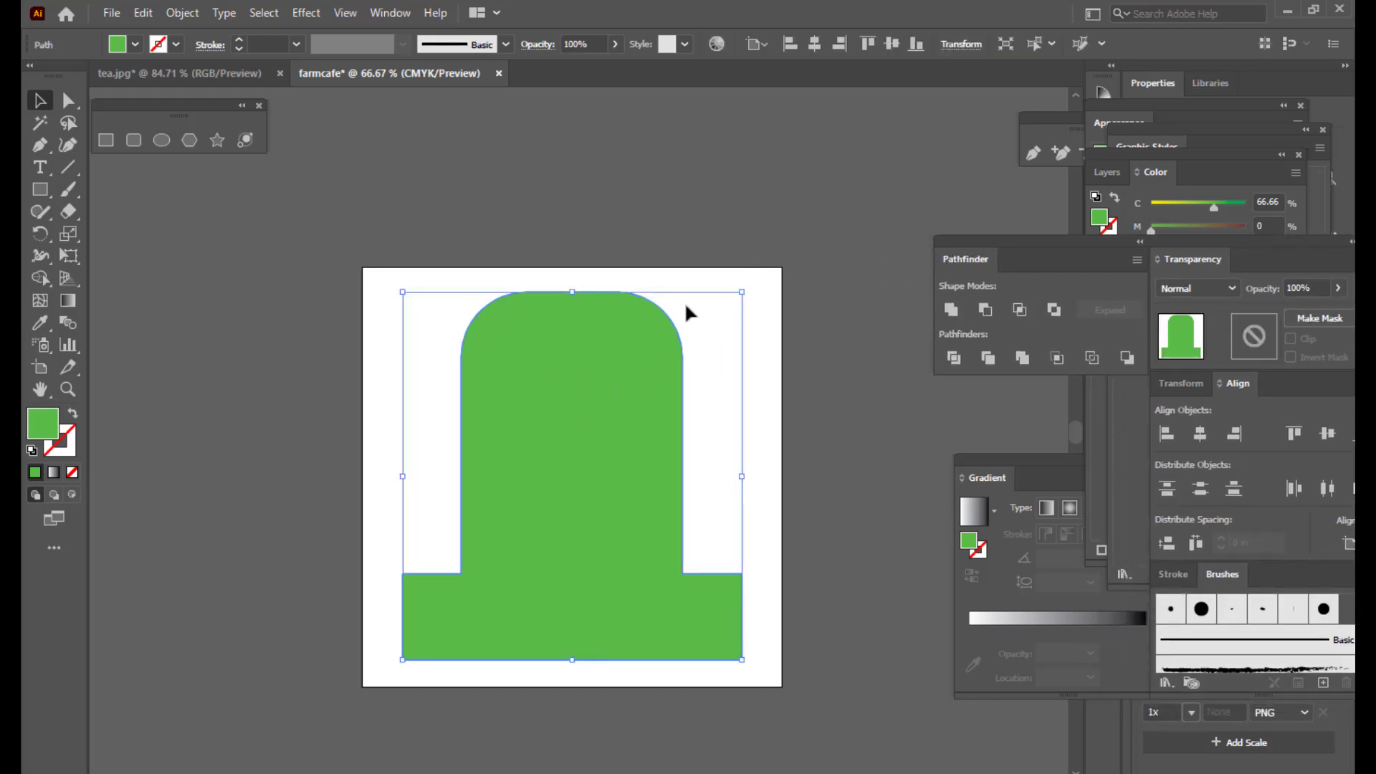
pyautogui.hotkey('ctrl', '-')
pyautogui.hotkey('ctrl', '+')
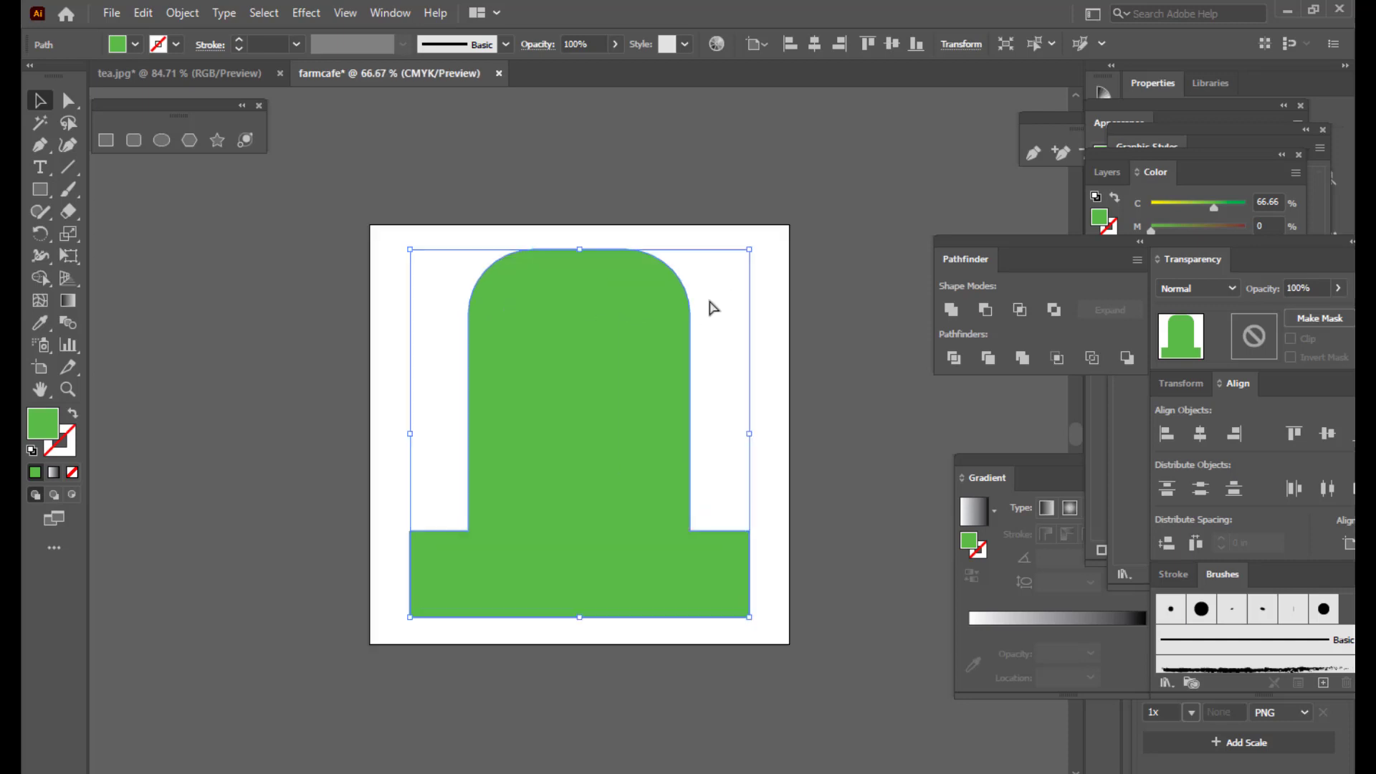
pyautogui.hotkey('ctrl', '-')
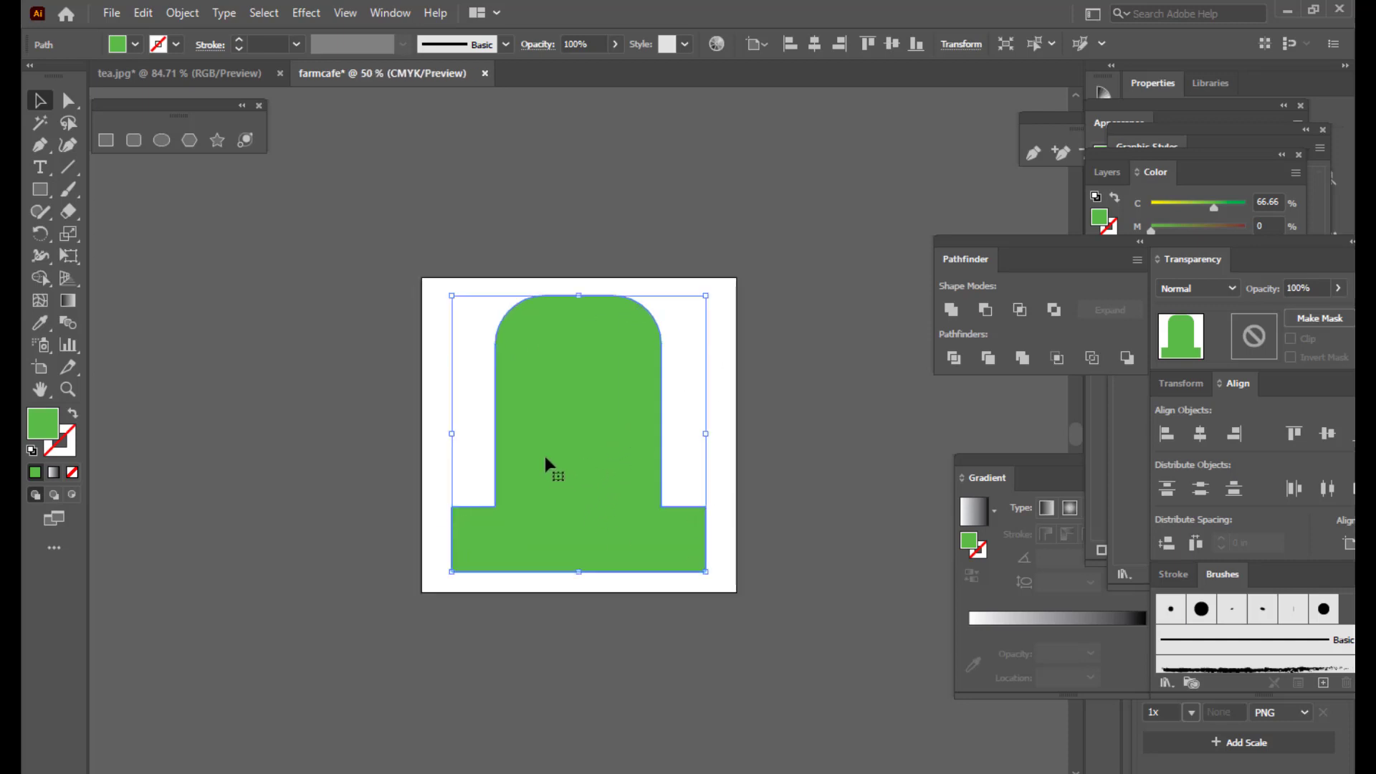
pyautogui.moveTo(552, 430); pyautogui.dragTo(232, 432)
pyautogui.click(622, 149)
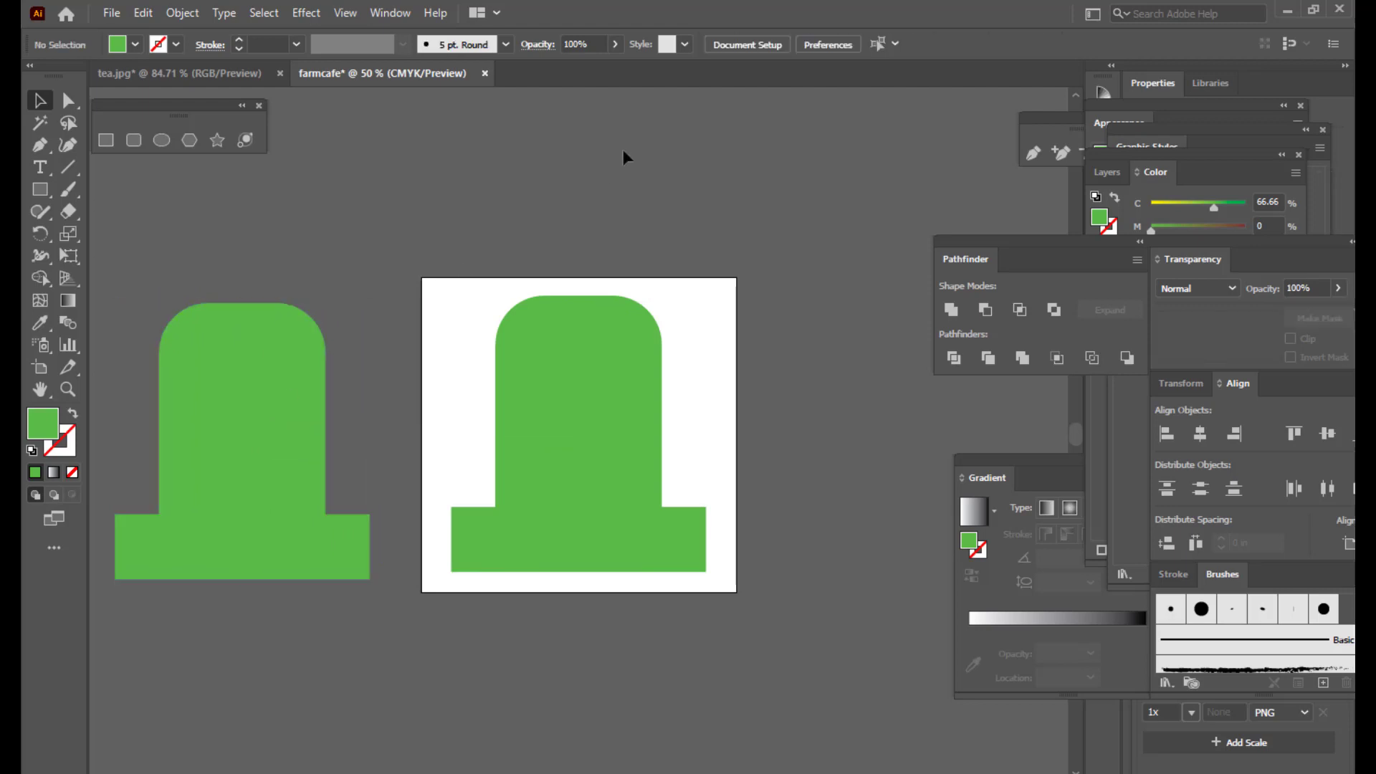
# - Move the duplicate shape farther left from the artboard, then try enlarging it from its centre and undo the scaling
pyautogui.hotkey('ctrl', '-')
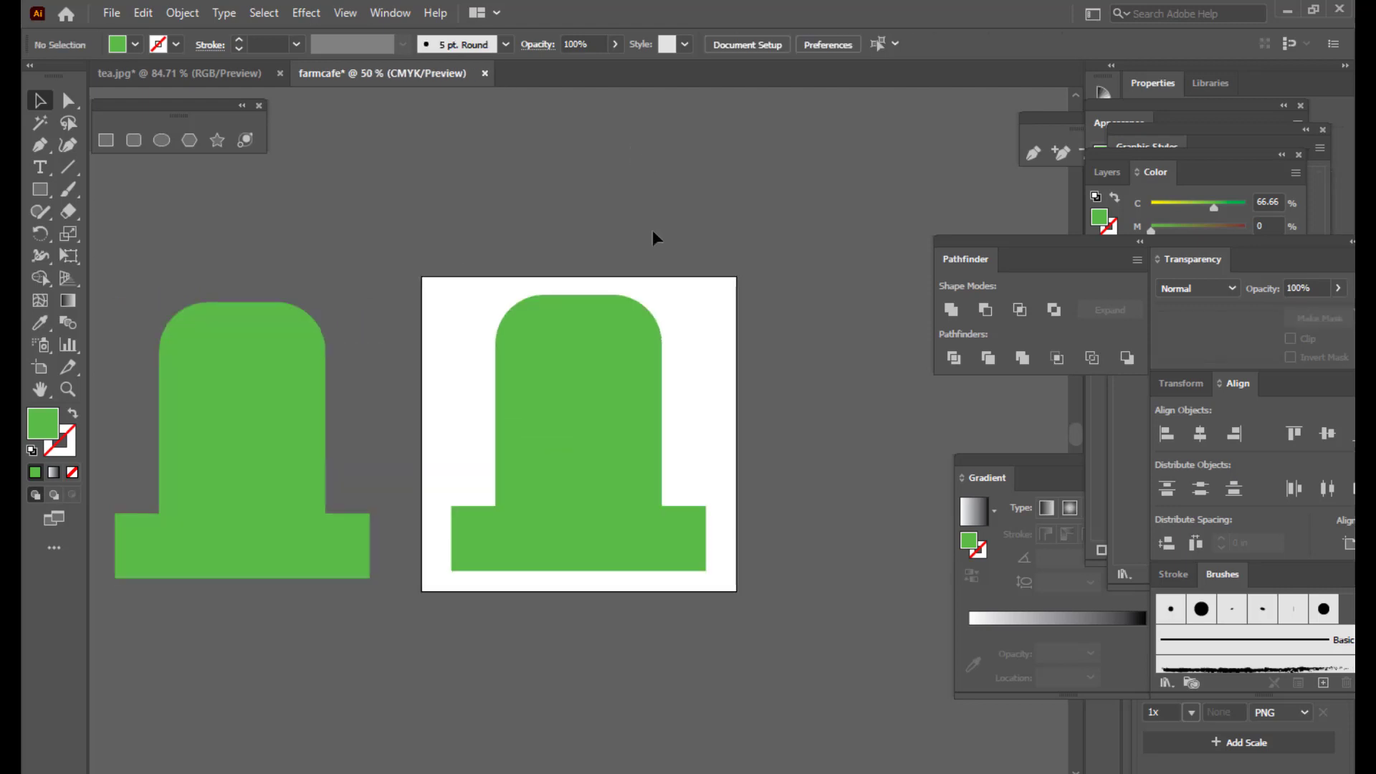
pyautogui.click(575, 415)
pyautogui.hotkey('ctrl', '-')
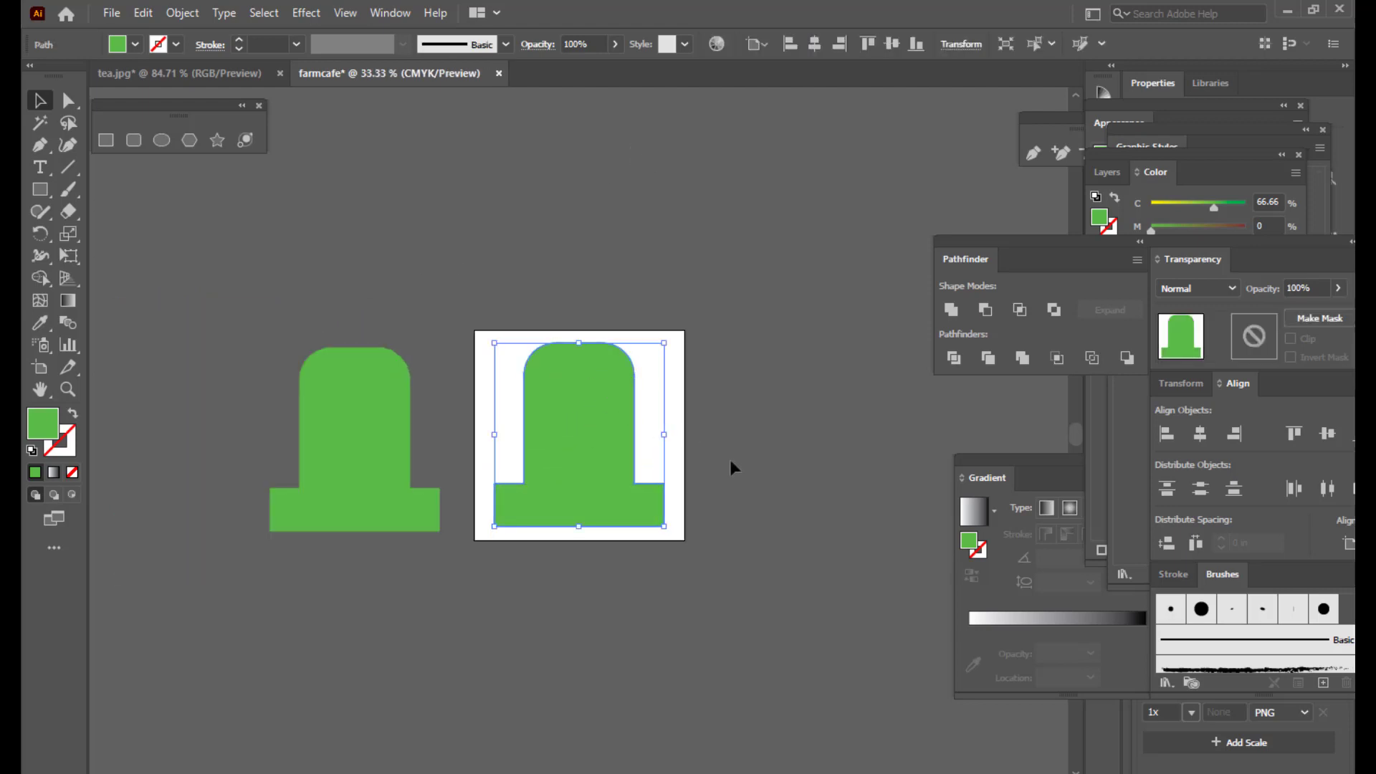
pyautogui.scroll(1, 729, 459)
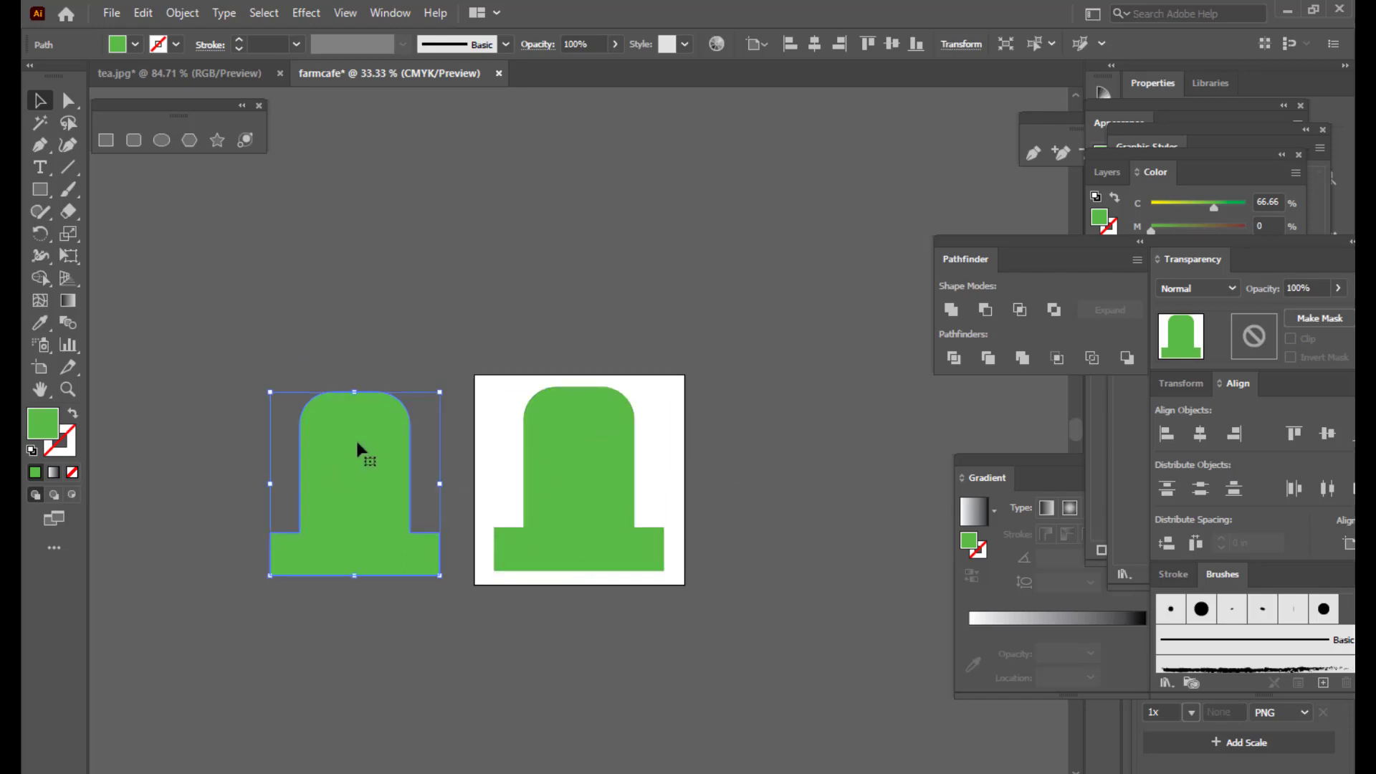
pyautogui.moveTo(356, 444); pyautogui.dragTo(308, 448)
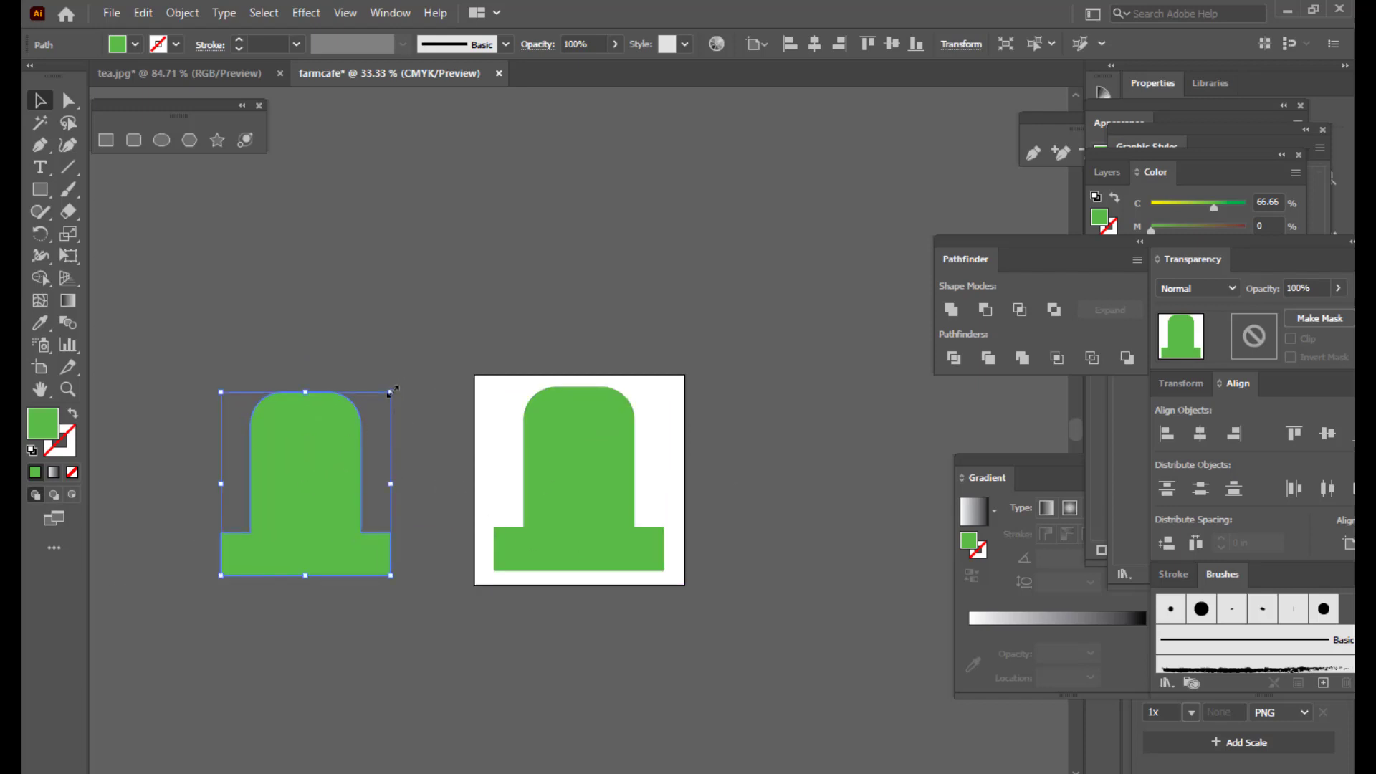
pyautogui.moveTo(391, 393); pyautogui.dragTo(405, 378)
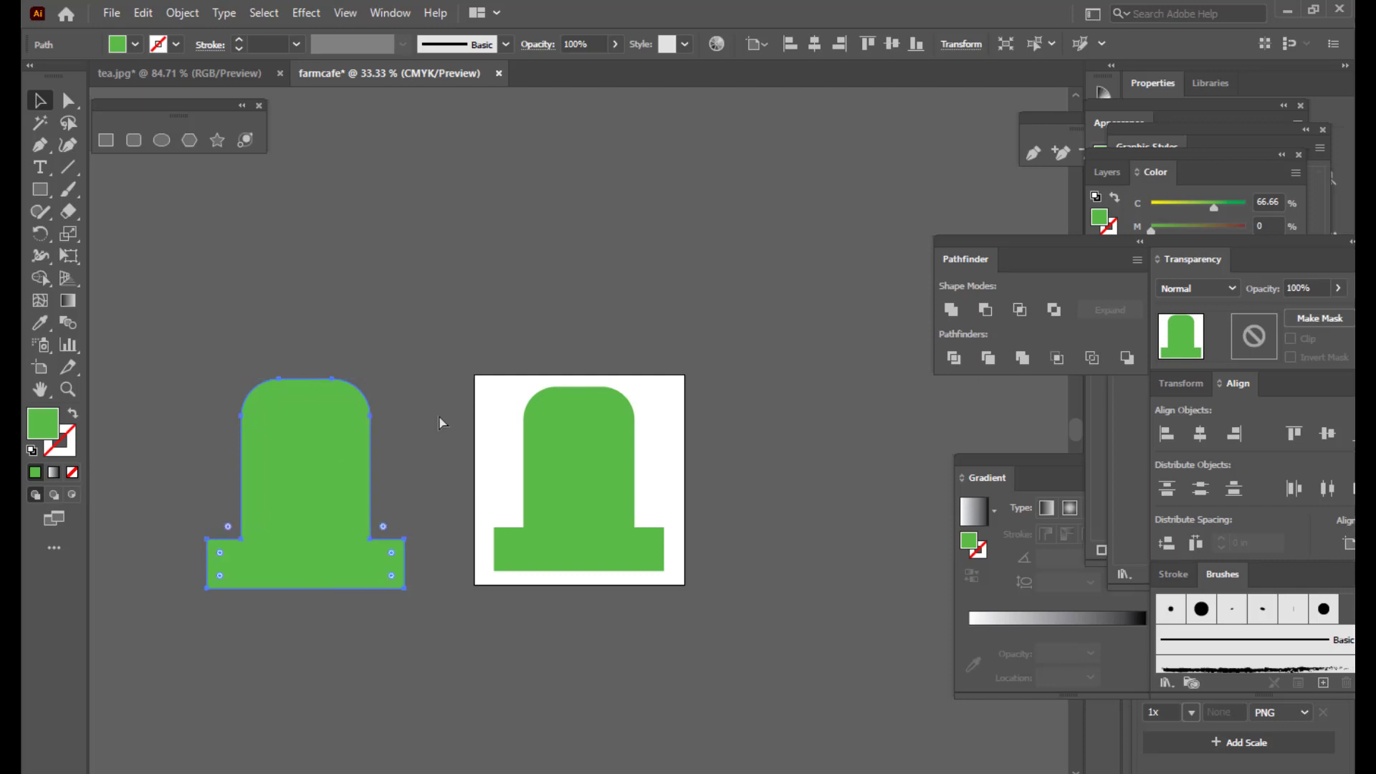
pyautogui.hotkey('ctrl', 'z')
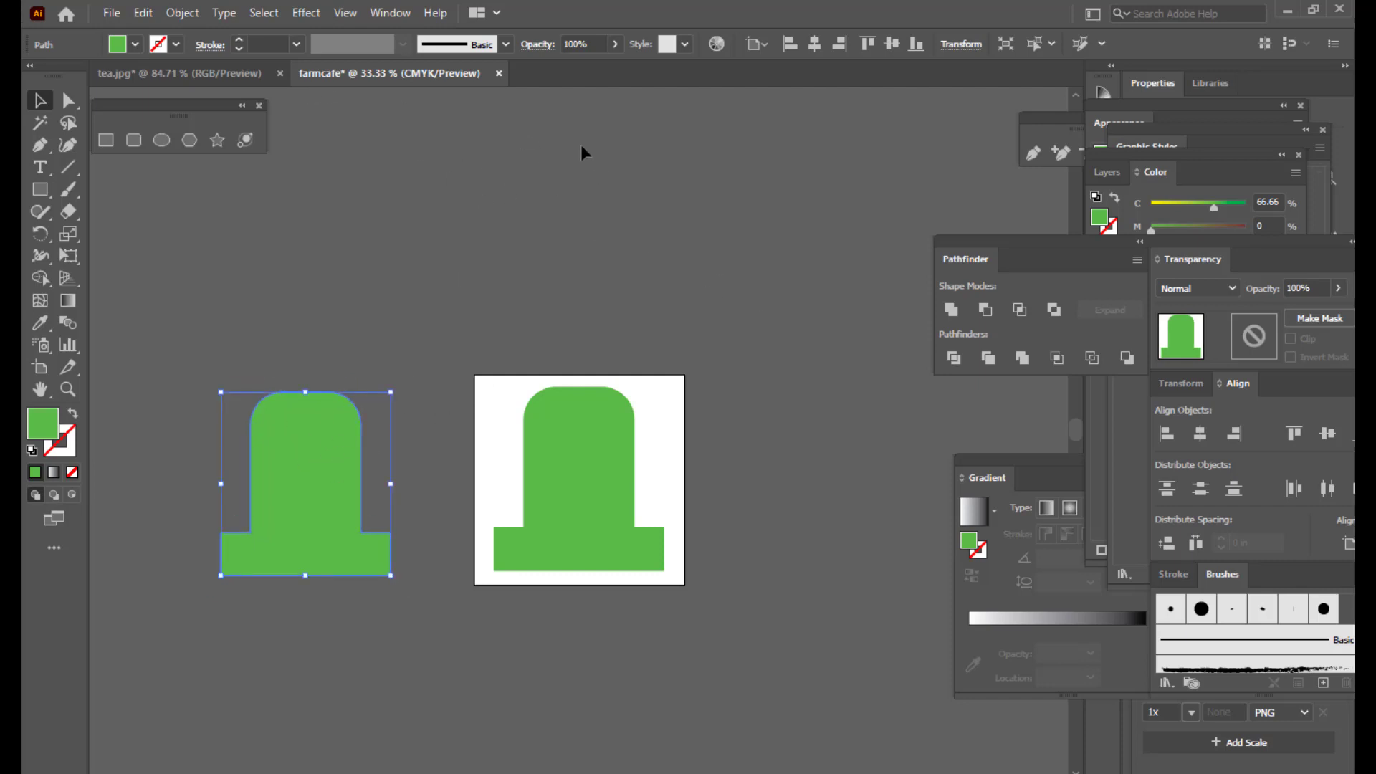
# - Place the tea image from the Desktop as a linked file on the canvas outside the artboard
pyautogui.click(114, 16)
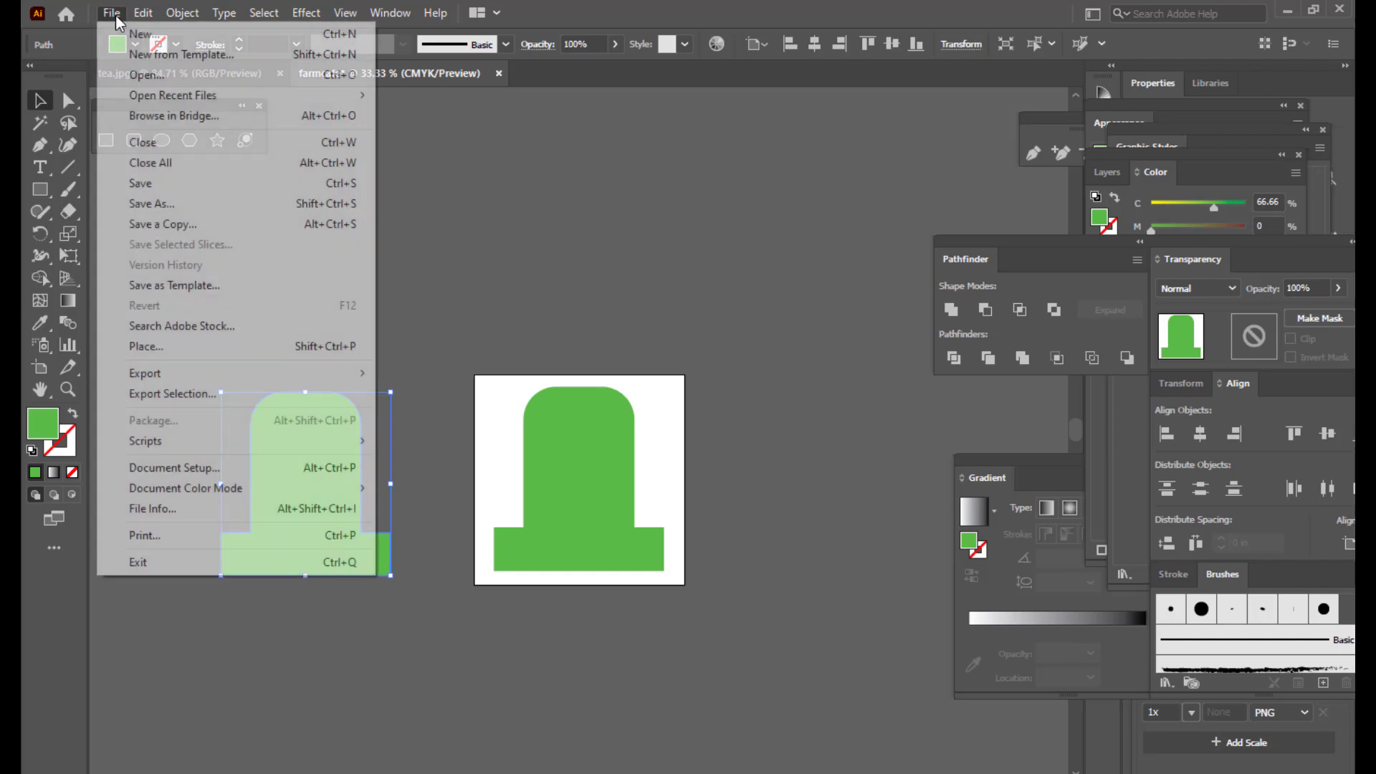
pyautogui.click(222, 346)
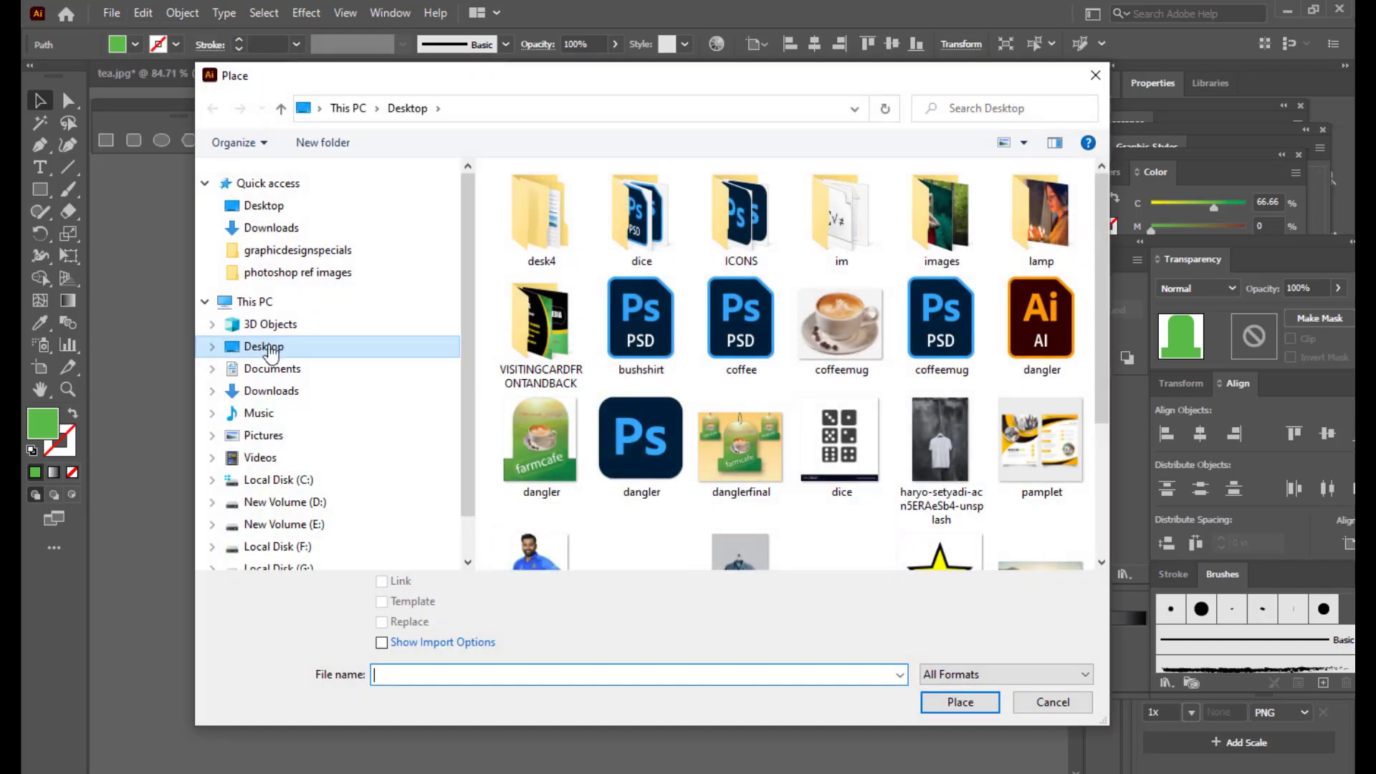
pyautogui.scroll(-2, 909, 408)
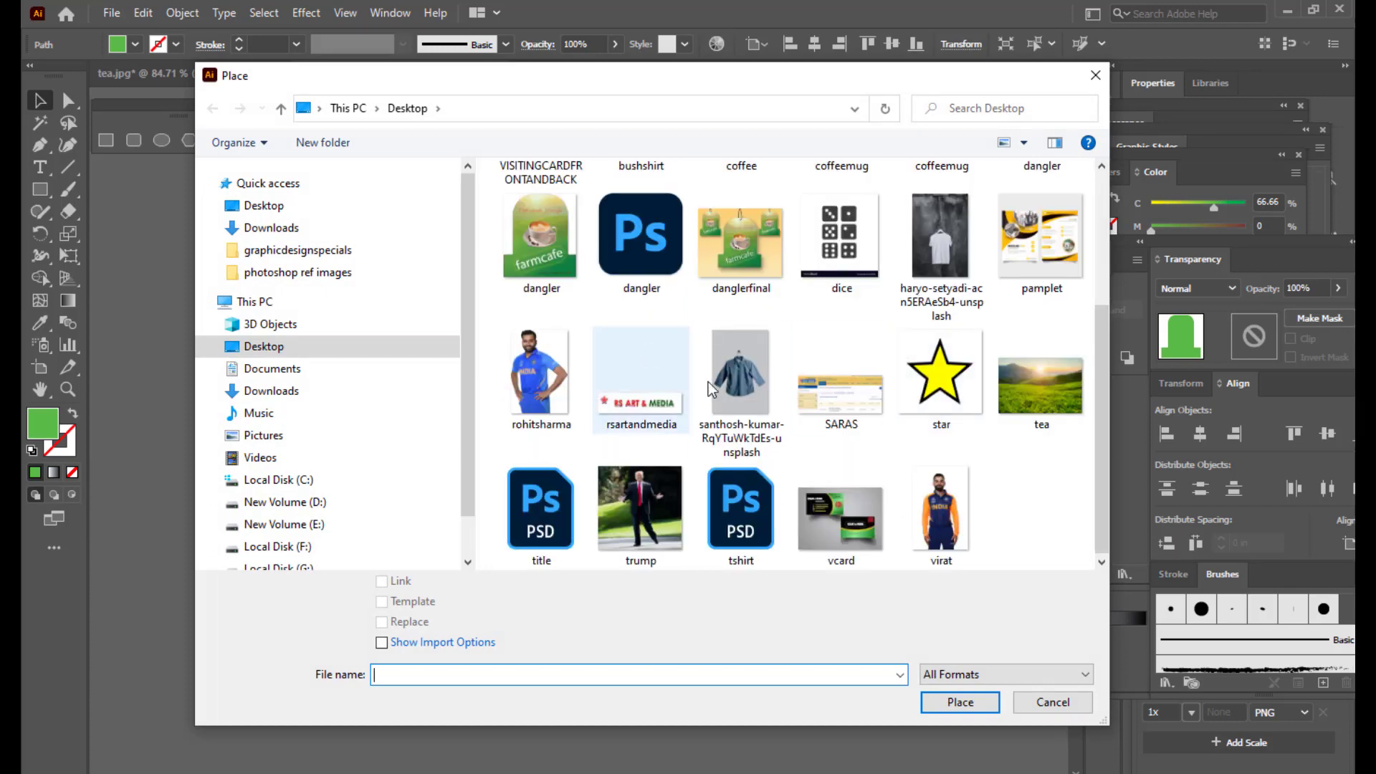
pyautogui.scroll(2, 717, 387)
pyautogui.scroll(-3, 830, 376)
pyautogui.click(1025, 387)
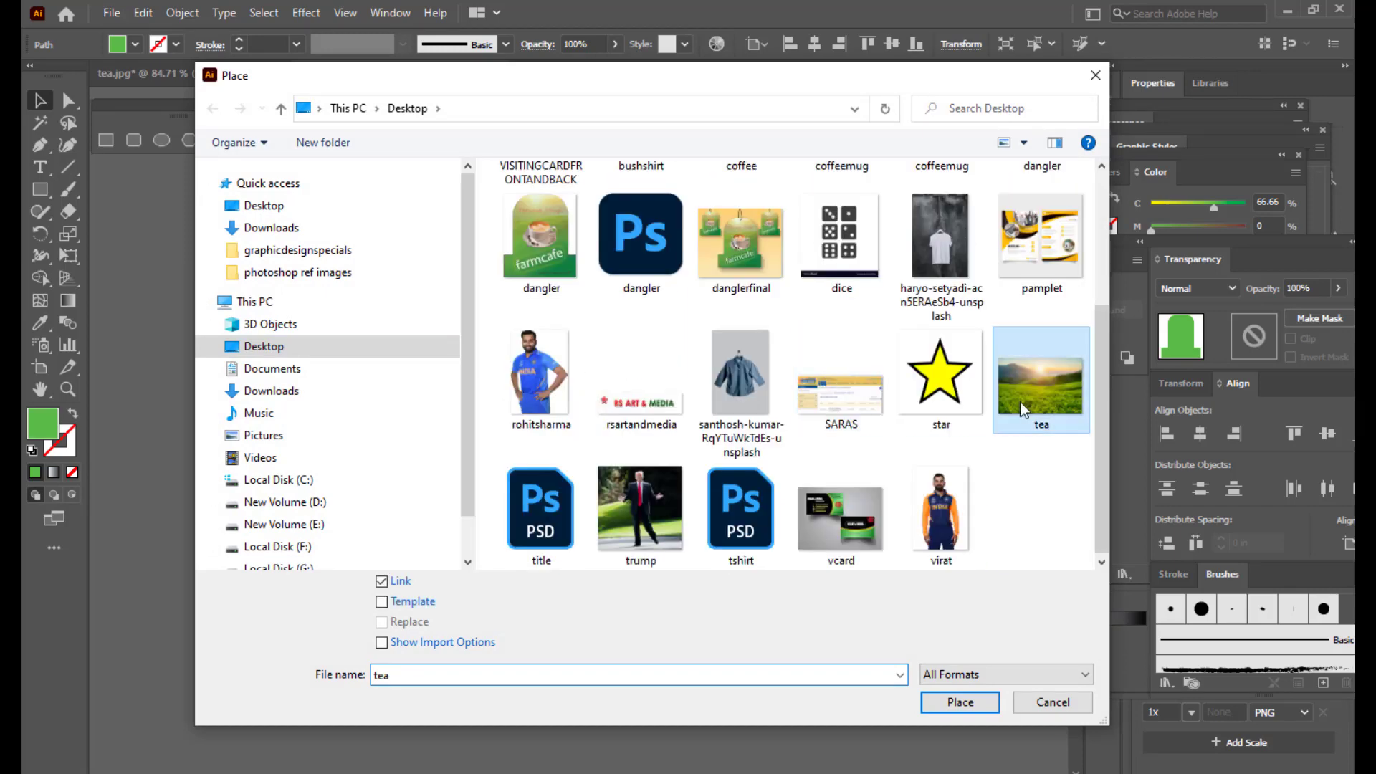
pyautogui.moveTo(759, 80); pyautogui.dragTo(534, 57)
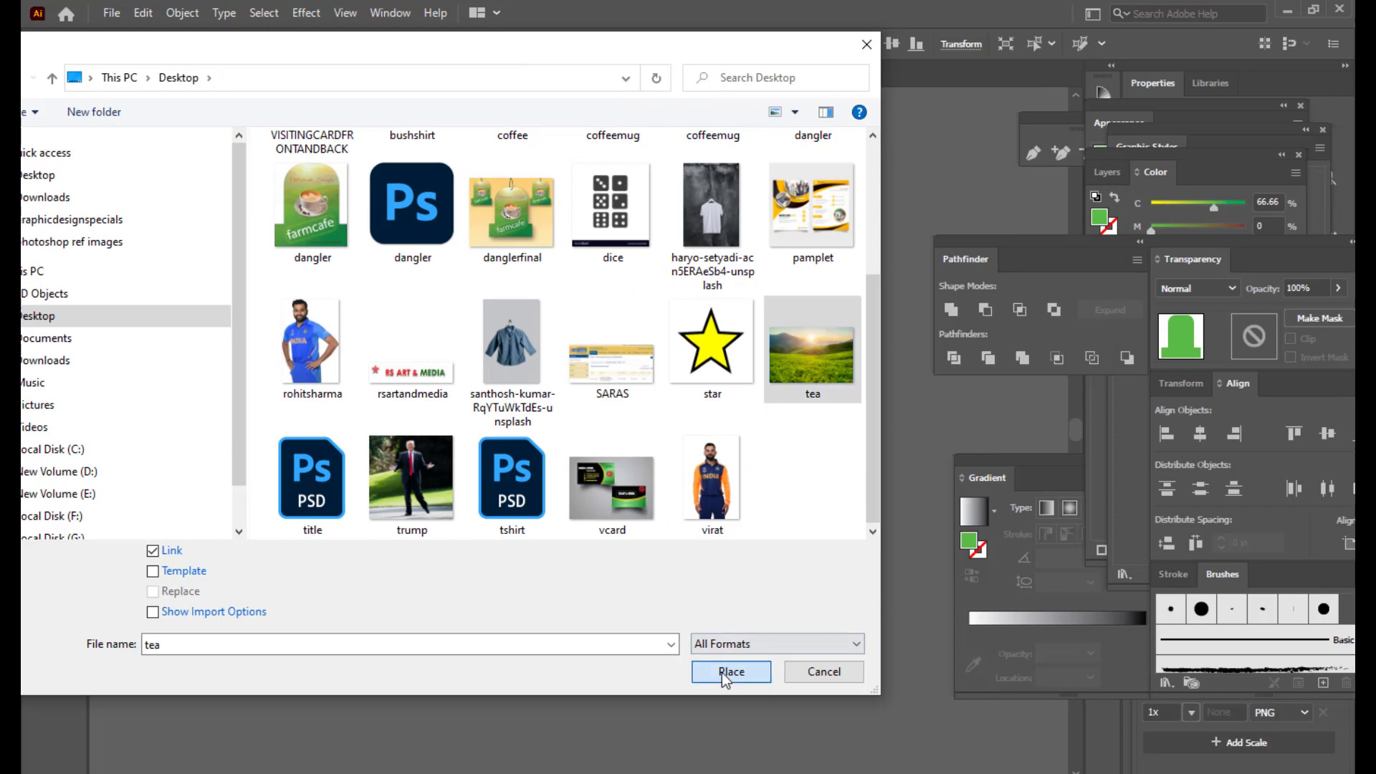
pyautogui.click(722, 671)
pyautogui.click(799, 433)
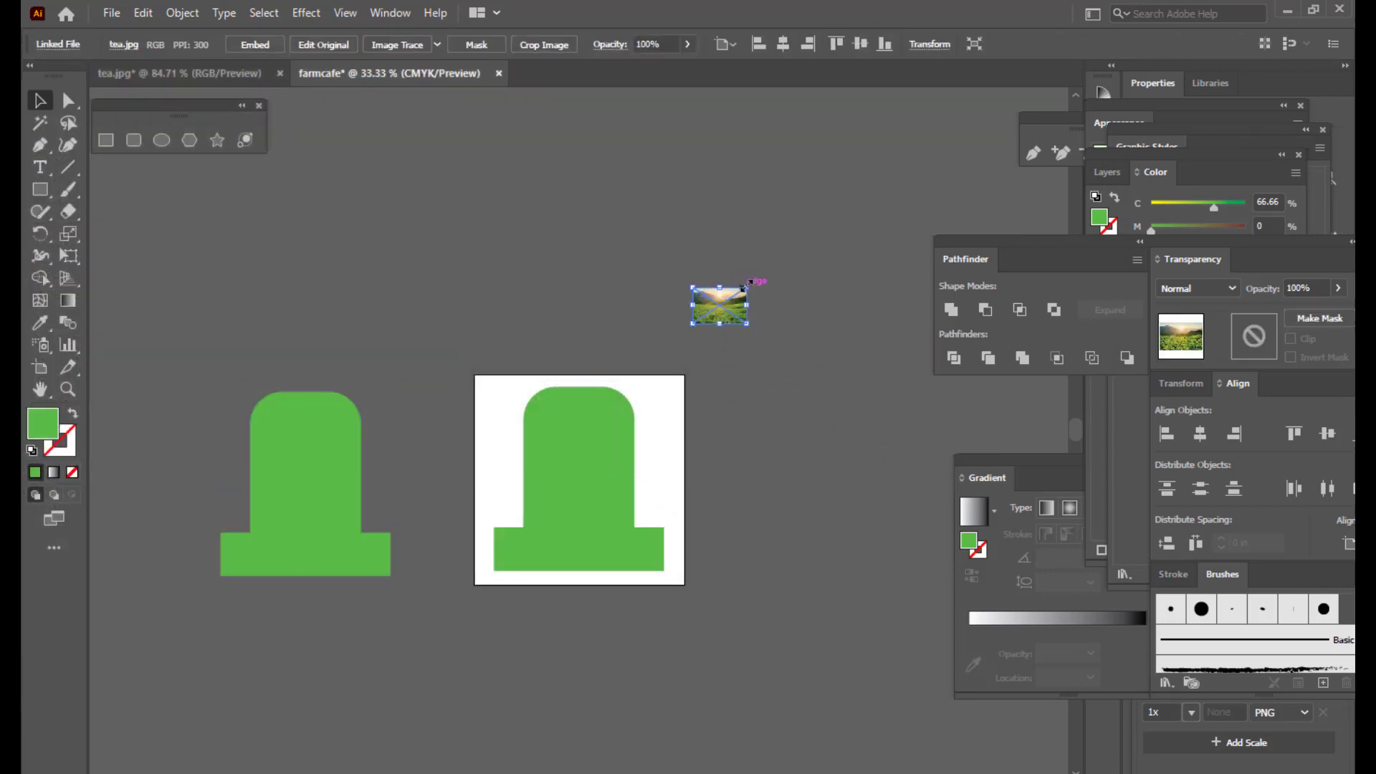
# - Enlarge the tea image proportionally from its centre and move it over the duplicate green shape beside the artboard
pyautogui.moveTo(744, 286); pyautogui.dragTo(932, 210)
pyautogui.hotkey('ctrl', 'z')
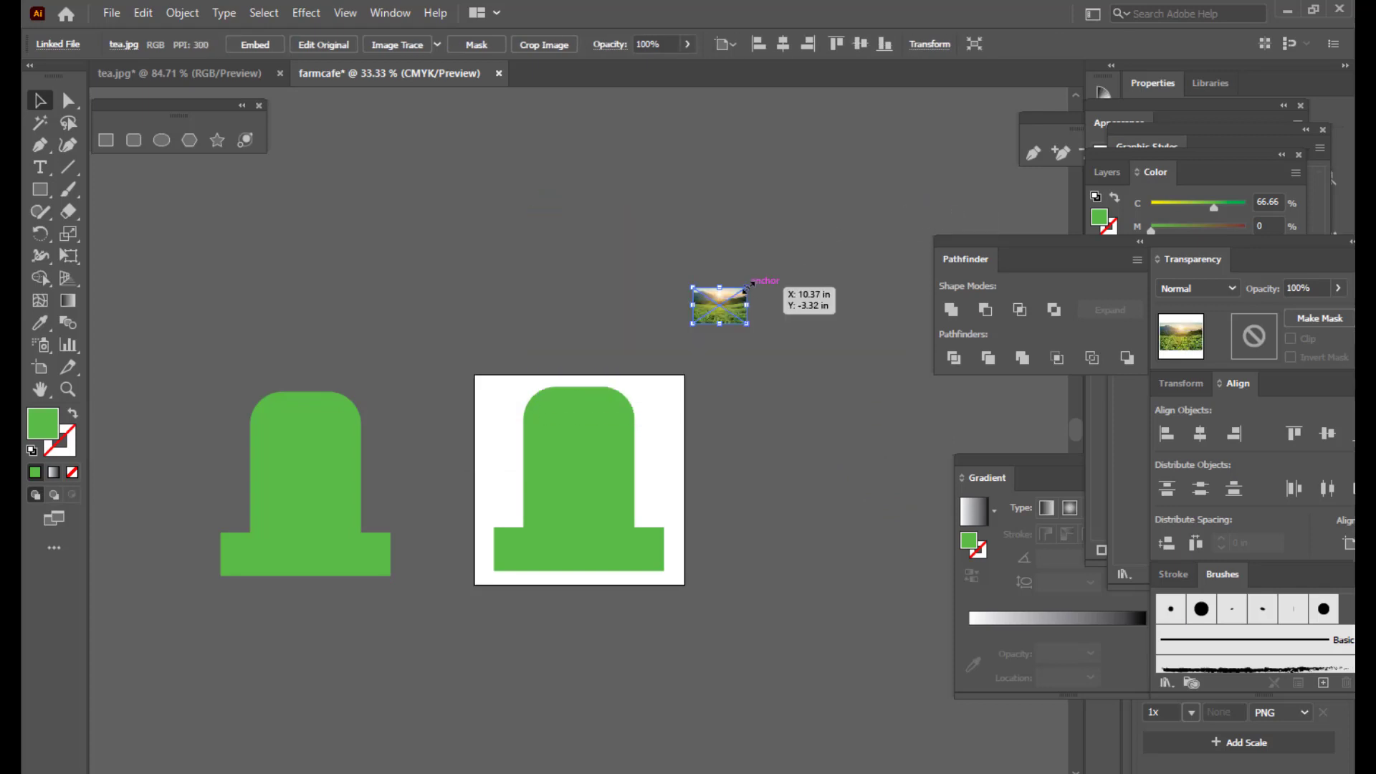
pyautogui.moveTo(745, 284); pyautogui.dragTo(931, 156)
pyautogui.moveTo(862, 297); pyautogui.dragTo(388, 562)
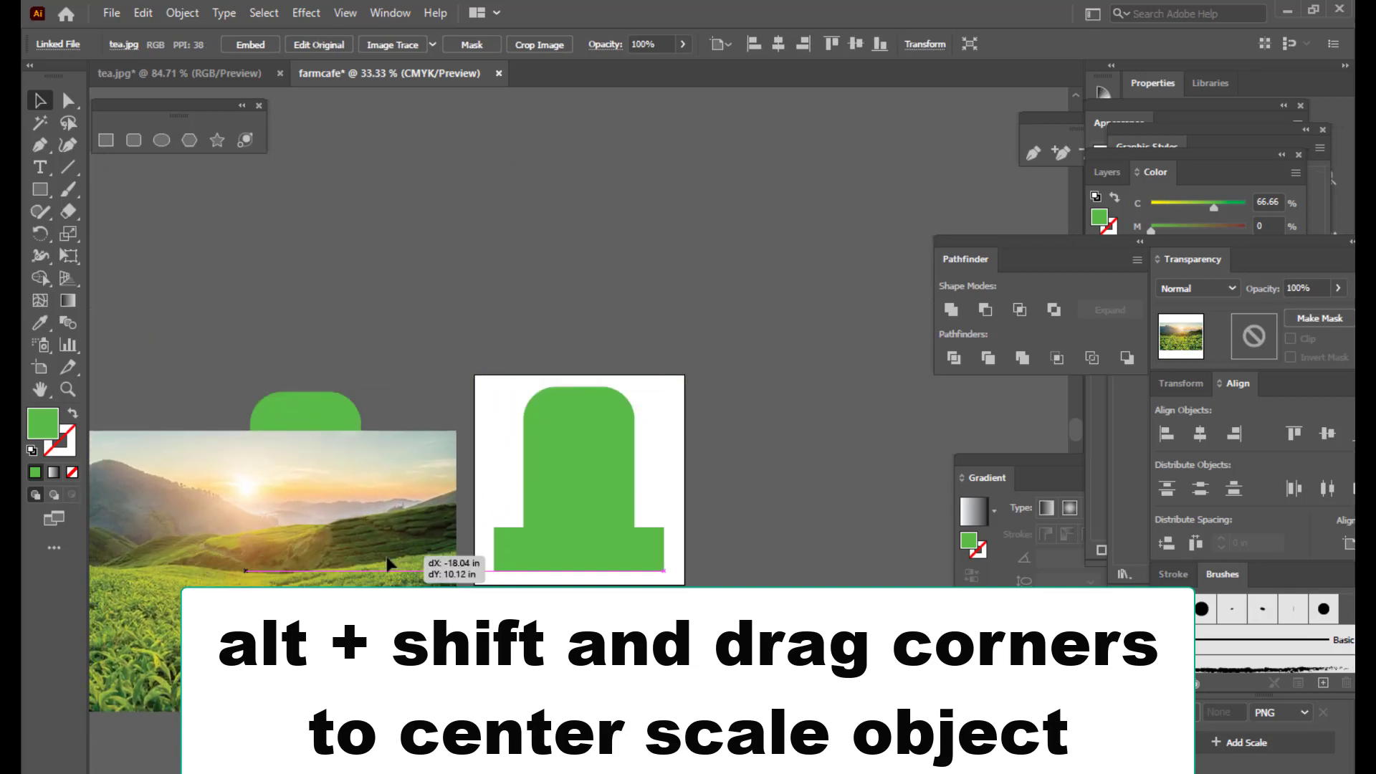
# - Duplicate the green shape behind the tea image onto the empty canvas above the artboard
pyautogui.click(307, 414)
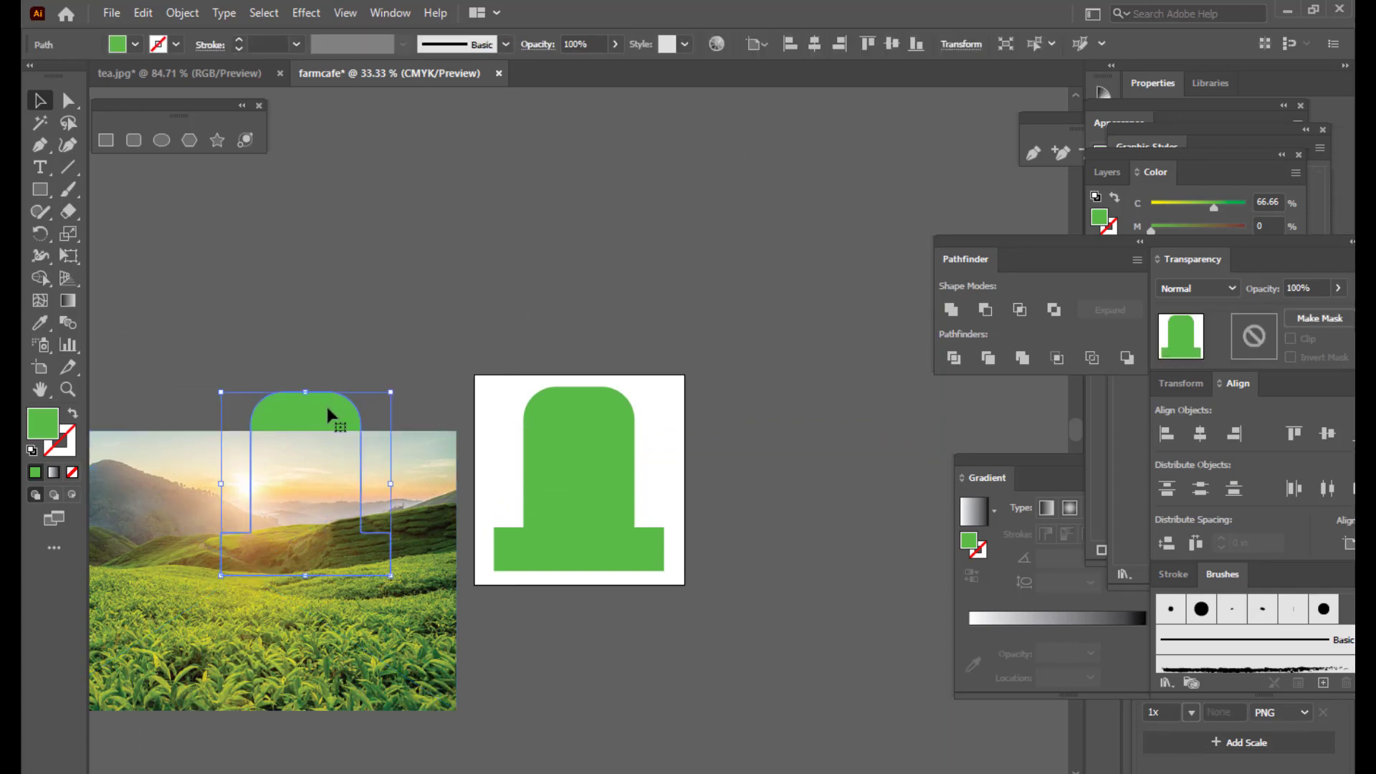
pyautogui.moveTo(317, 407); pyautogui.dragTo(514, 121)
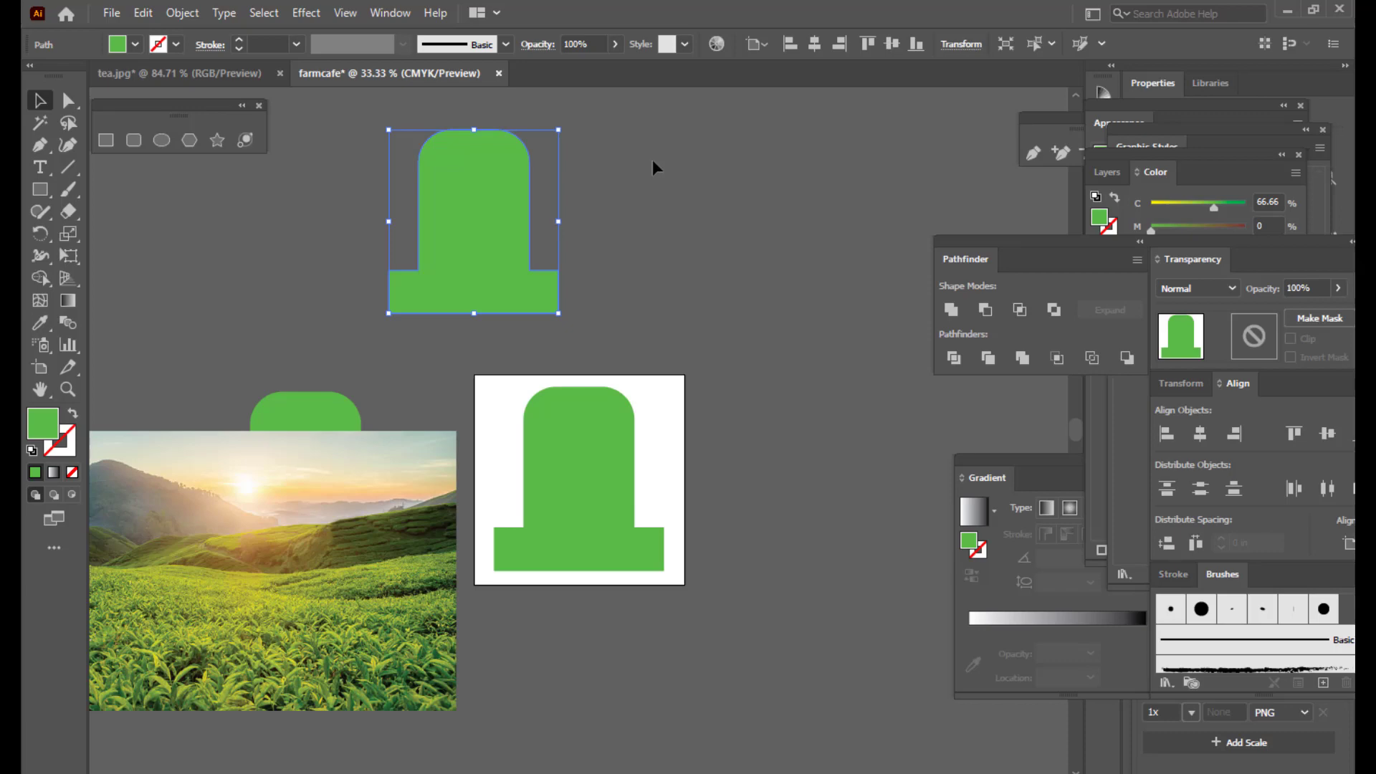
pyautogui.click(638, 215)
pyautogui.click(464, 300)
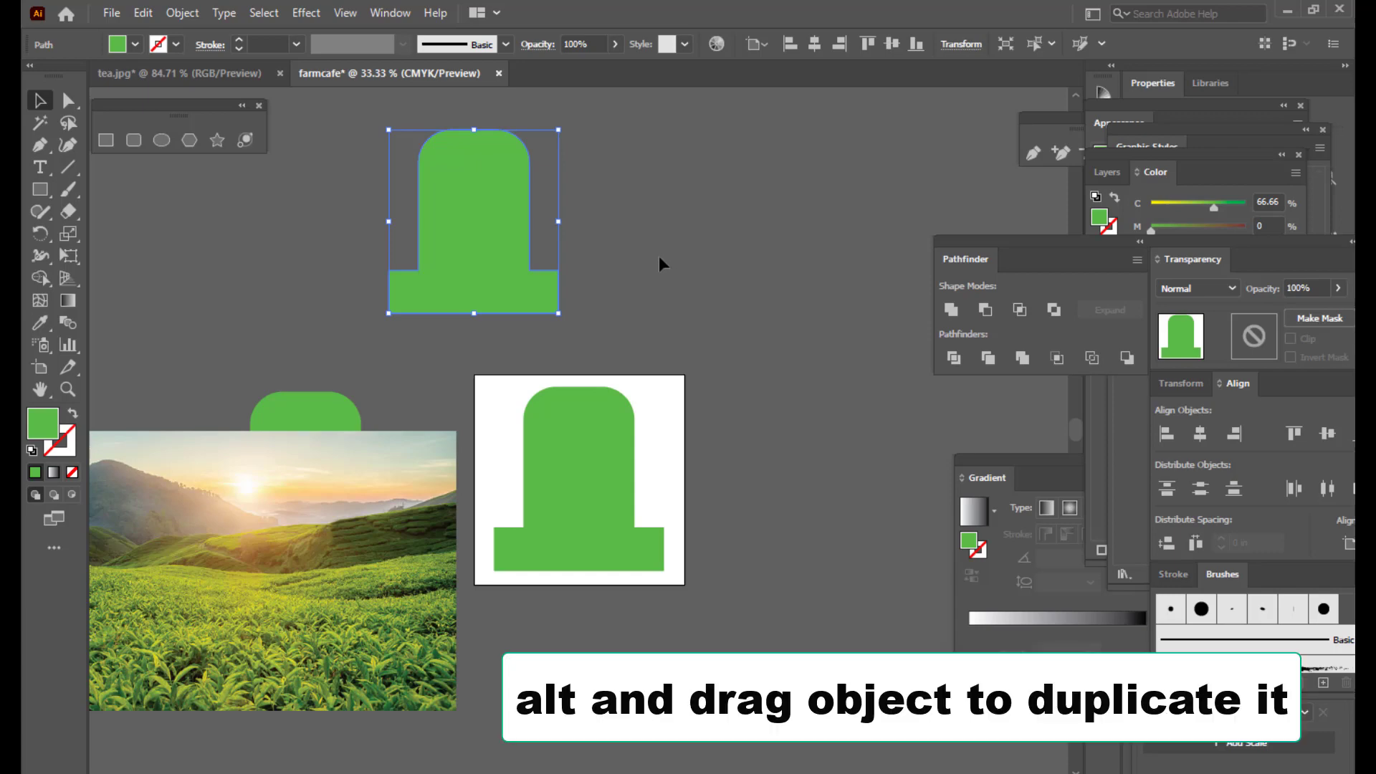
pyautogui.moveTo(521, 277)
pyautogui.mouseDown()
pyautogui.moveTo(531, 261)
pyautogui.moveTo(521, 273)
pyautogui.mouseUp()
# - Bring the green shape behind the tea image to the front and move it over the middle of the image
pyautogui.click(369, 466)
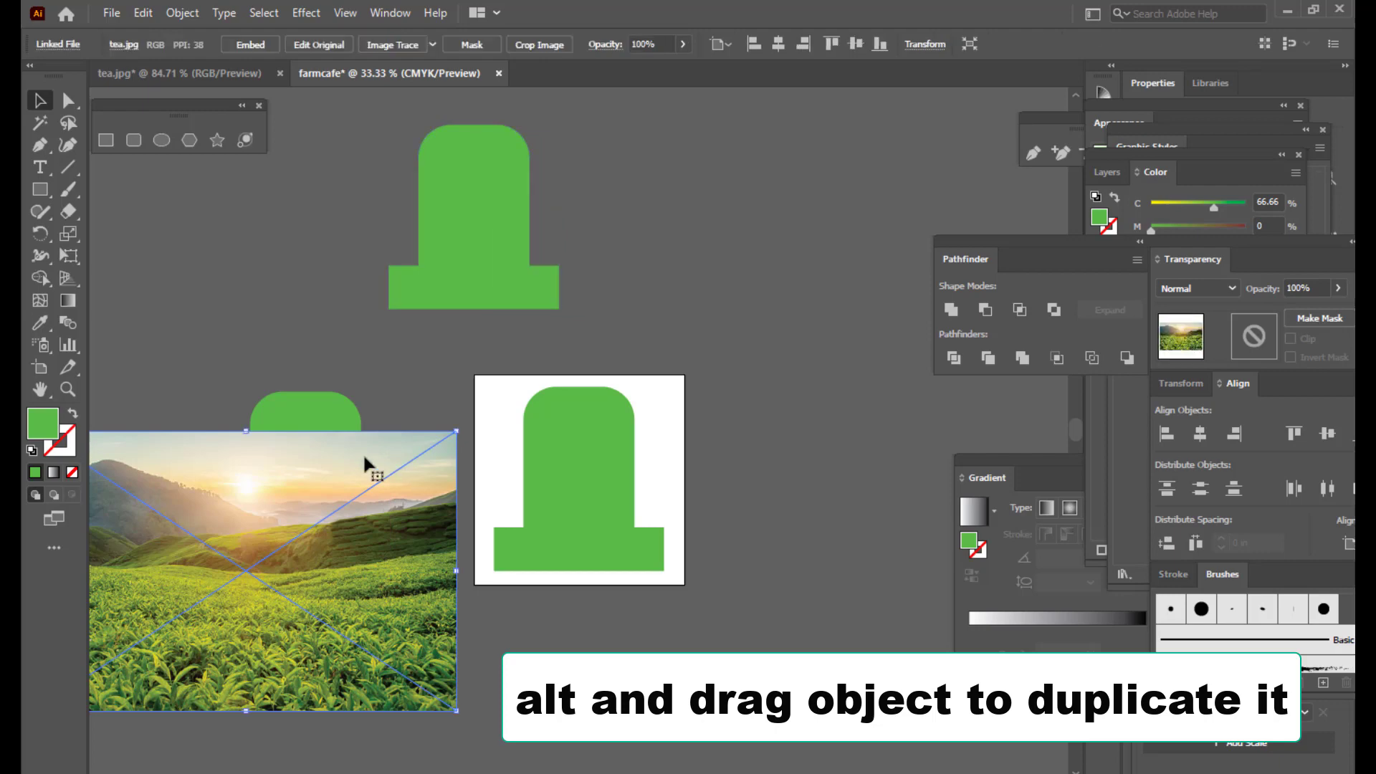
pyautogui.moveTo(311, 406); pyautogui.dragTo(305, 354)
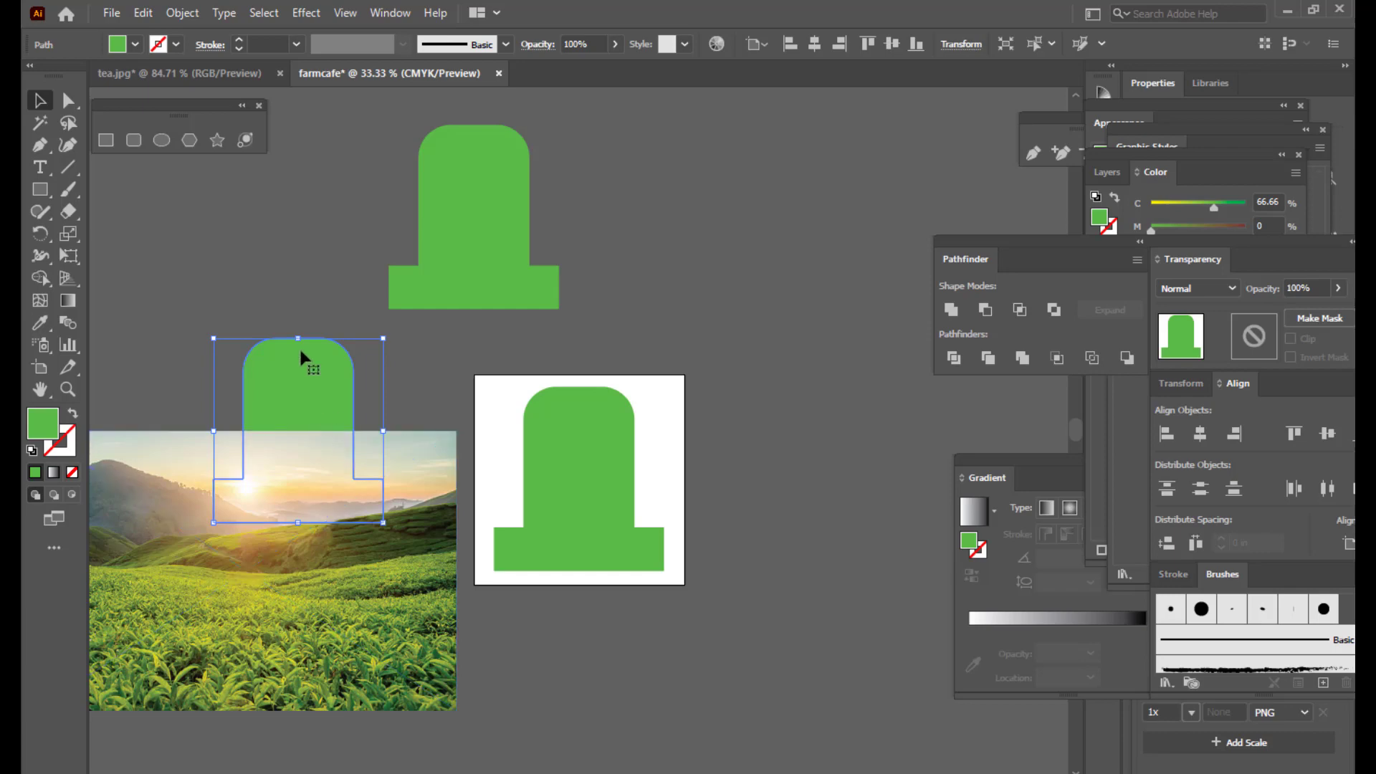
pyautogui.rightClick(310, 366)
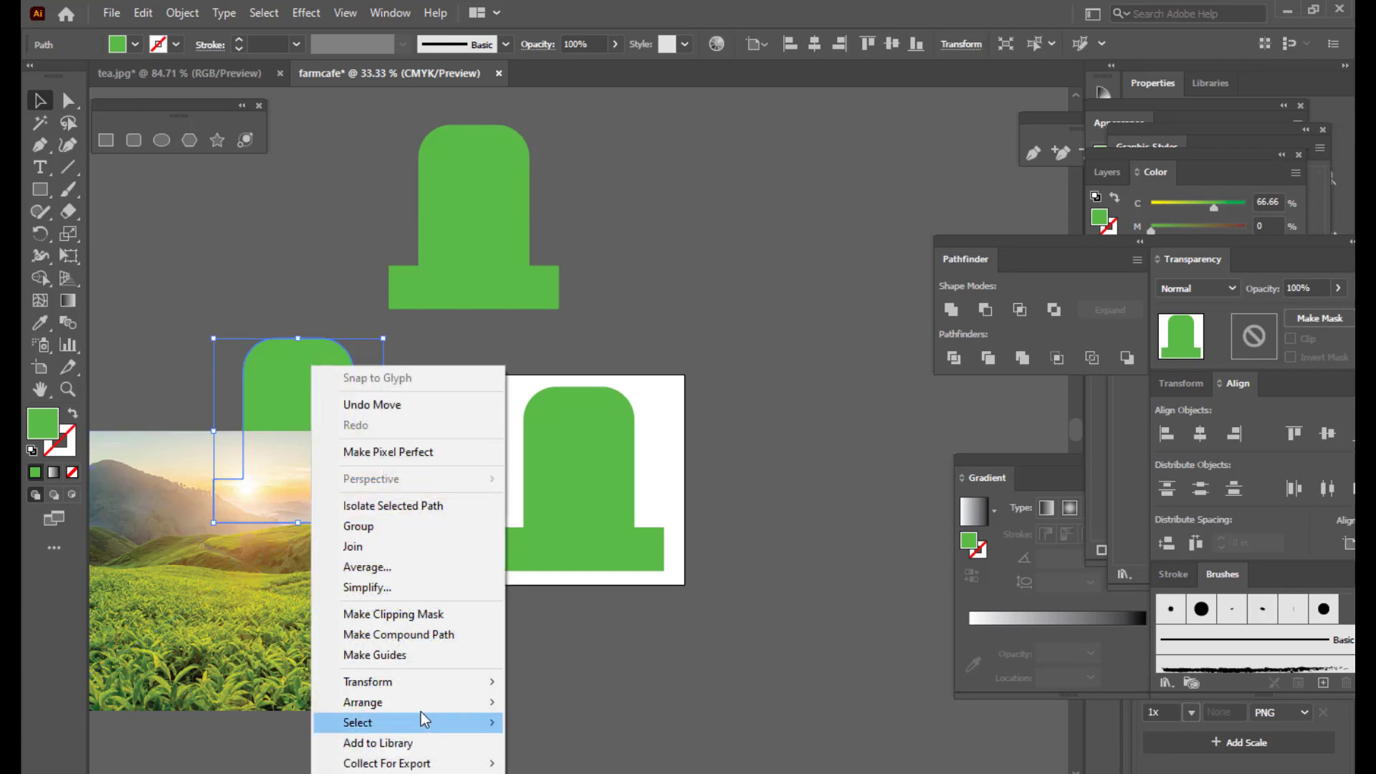
pyautogui.moveTo(430, 706)
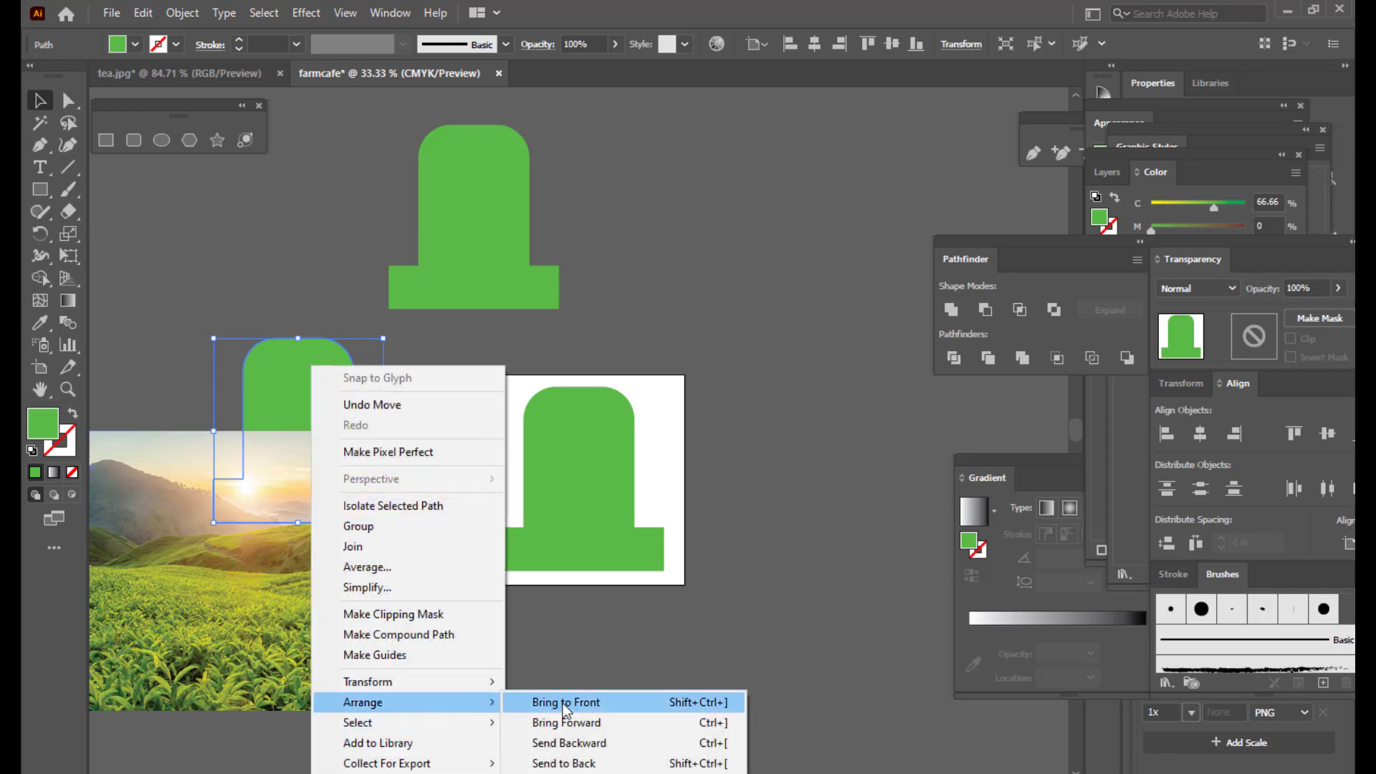
pyautogui.click(563, 703)
pyautogui.moveTo(320, 485); pyautogui.dragTo(293, 596)
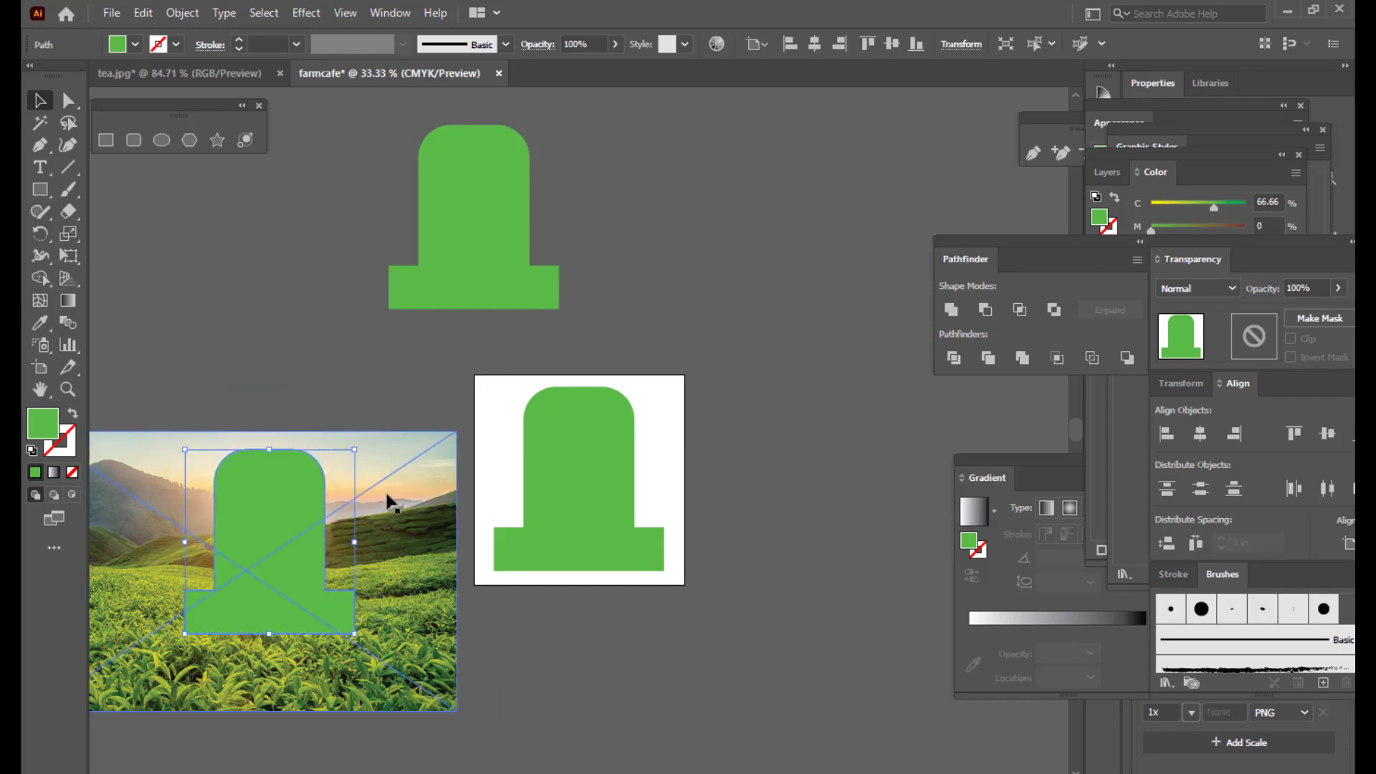
# - Centre the tea image behind the green shape and shrink it proportionally from its centre until it just surrounds the shape
pyautogui.click(389, 501)
pyautogui.moveTo(403, 457); pyautogui.dragTo(425, 432)
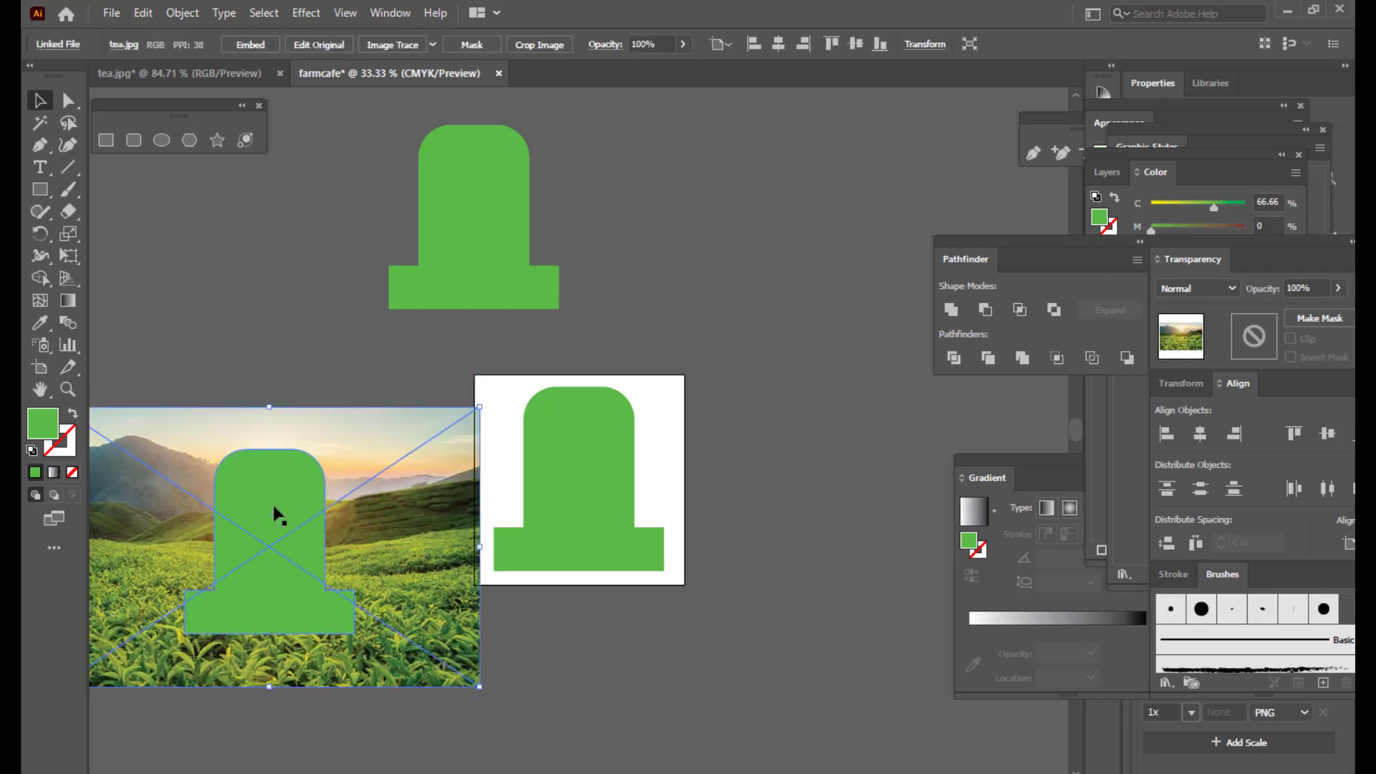
pyautogui.click(279, 513)
pyautogui.click(445, 461)
pyautogui.moveTo(480, 405); pyautogui.dragTo(398, 457)
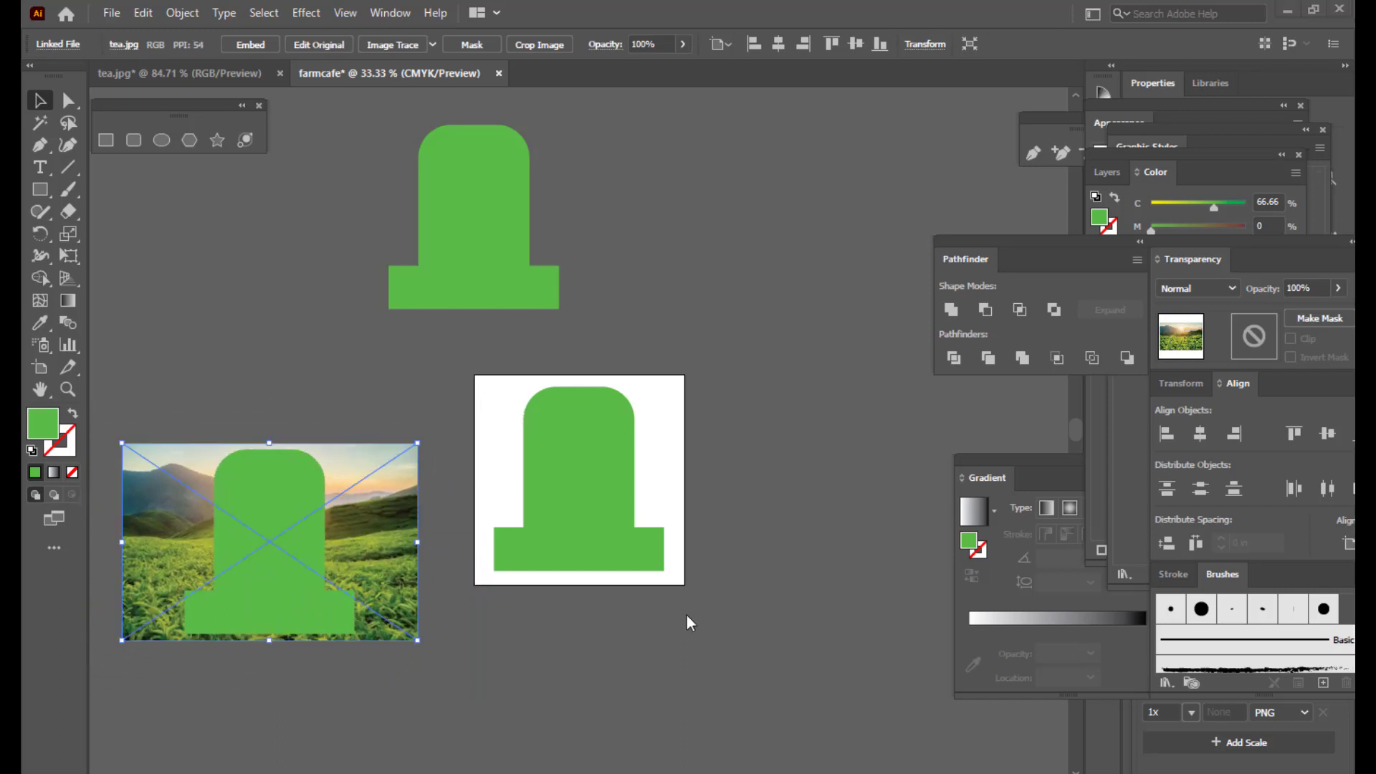
# - Select the tea image and the green shape over it together and make a clipping mask from them
pyautogui.click(298, 391)
pyautogui.click(368, 487)
pyautogui.click(290, 478)
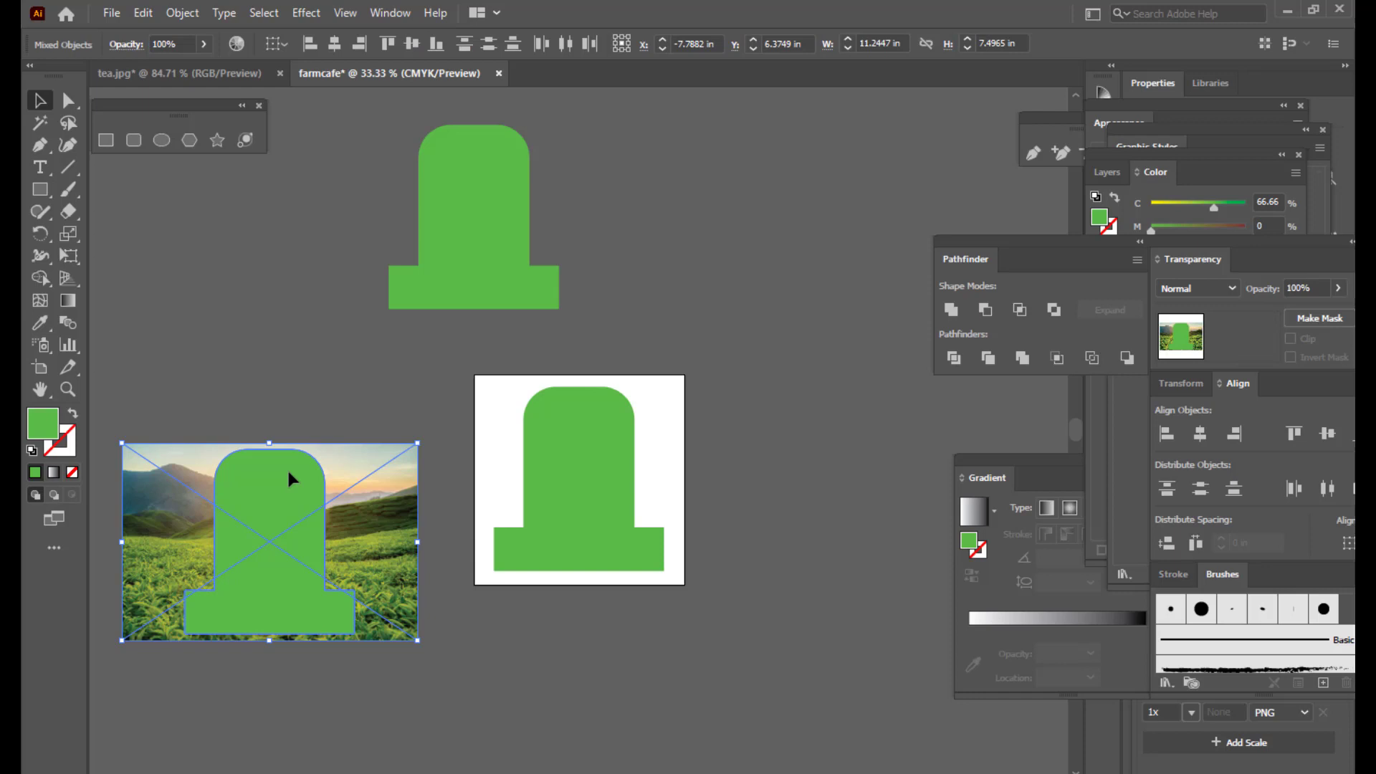
pyautogui.rightClick(288, 474)
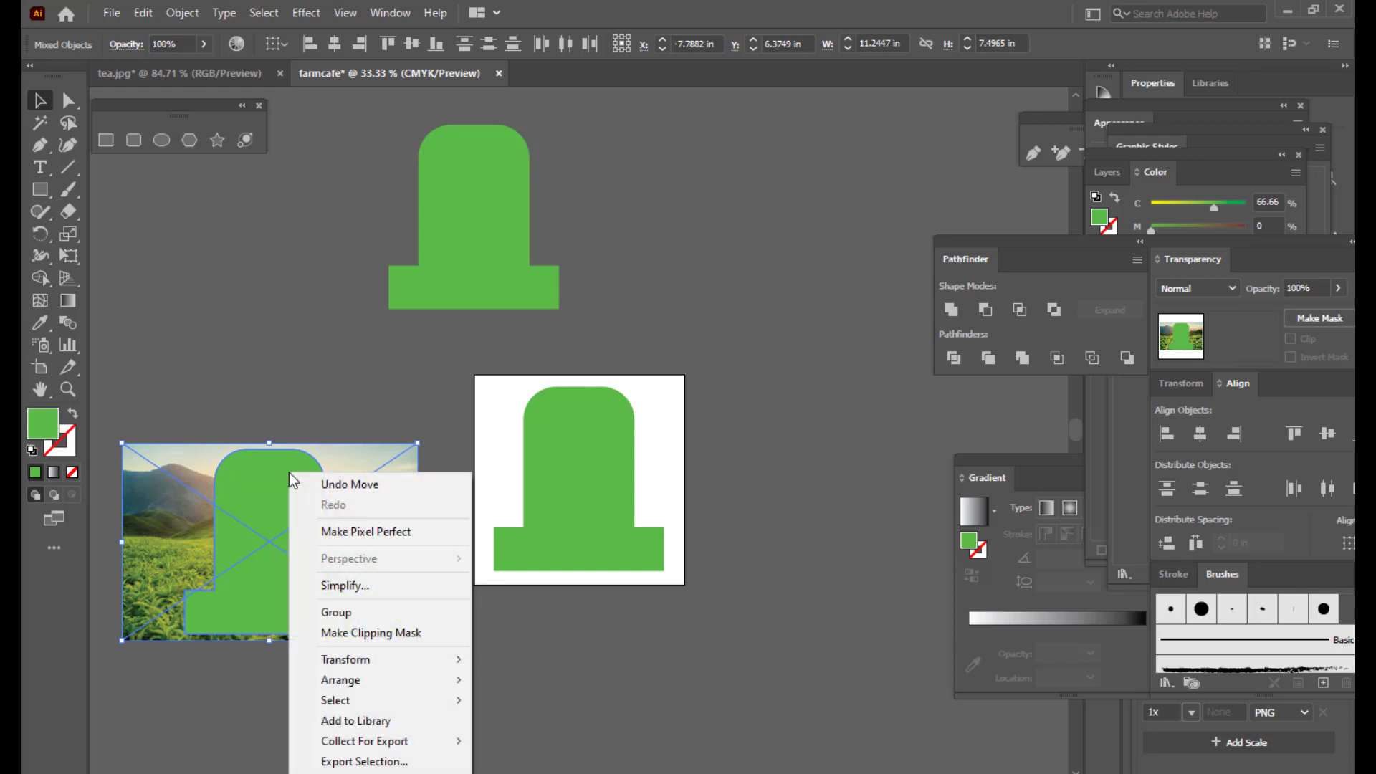
pyautogui.click(402, 633)
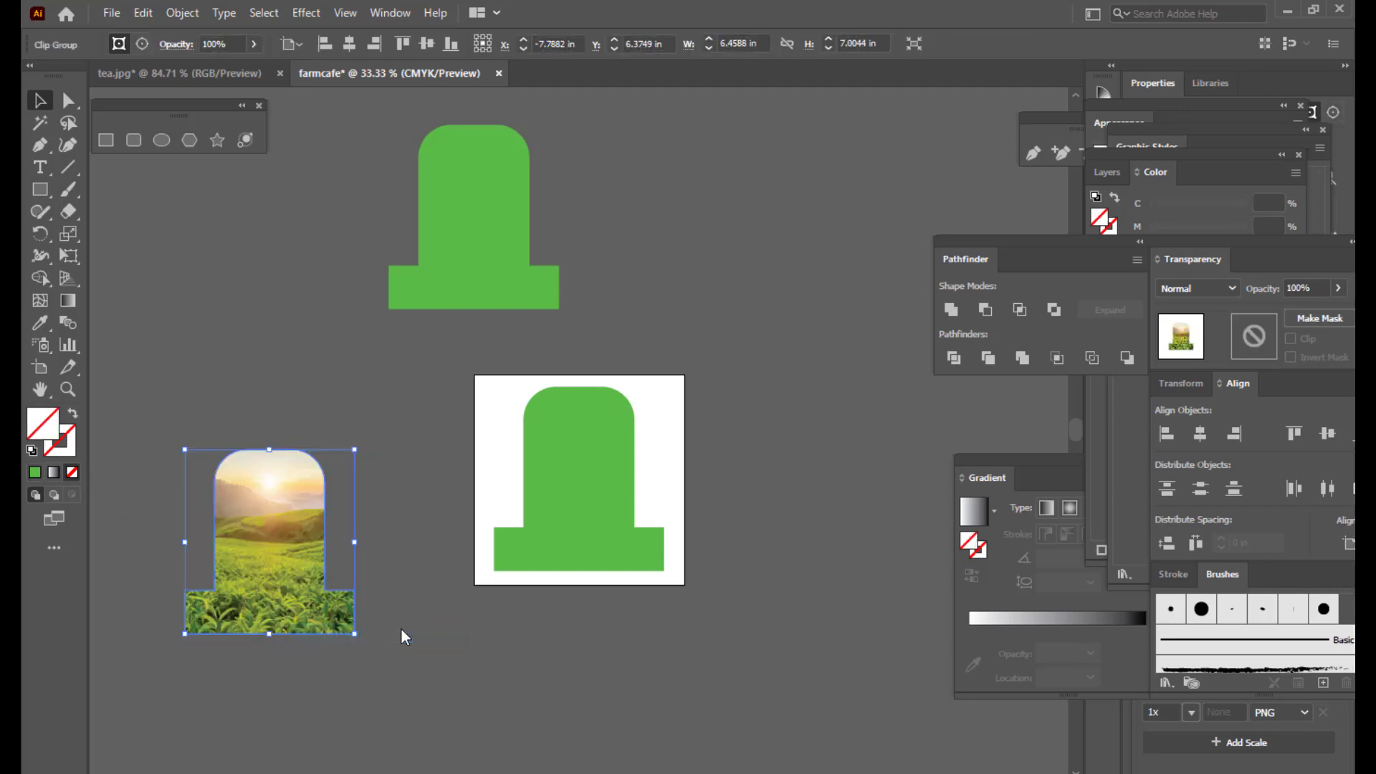
# - Enlarge the tea image from its centre inside the clip group in isolation mode, then return to the full document
pyautogui.click(377, 532)
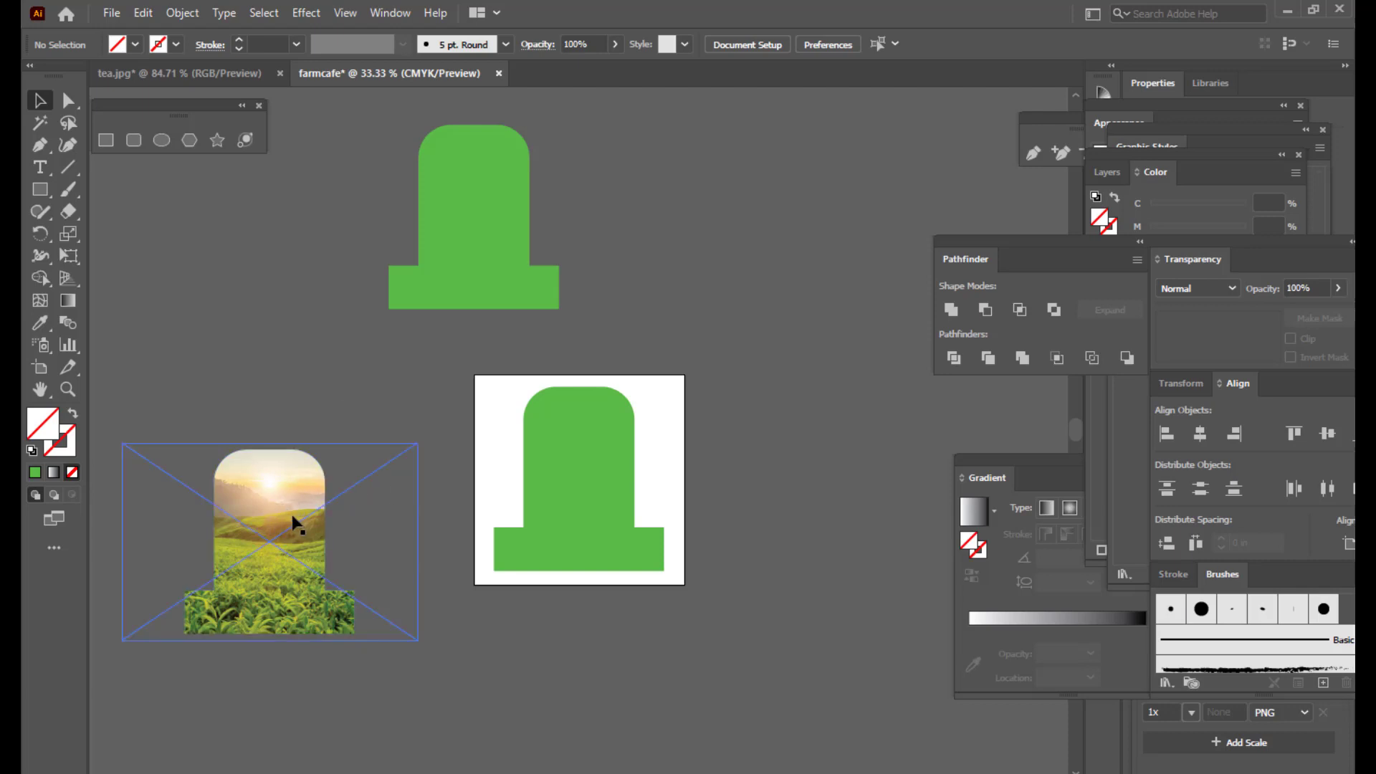
pyautogui.doubleClick(284, 479)
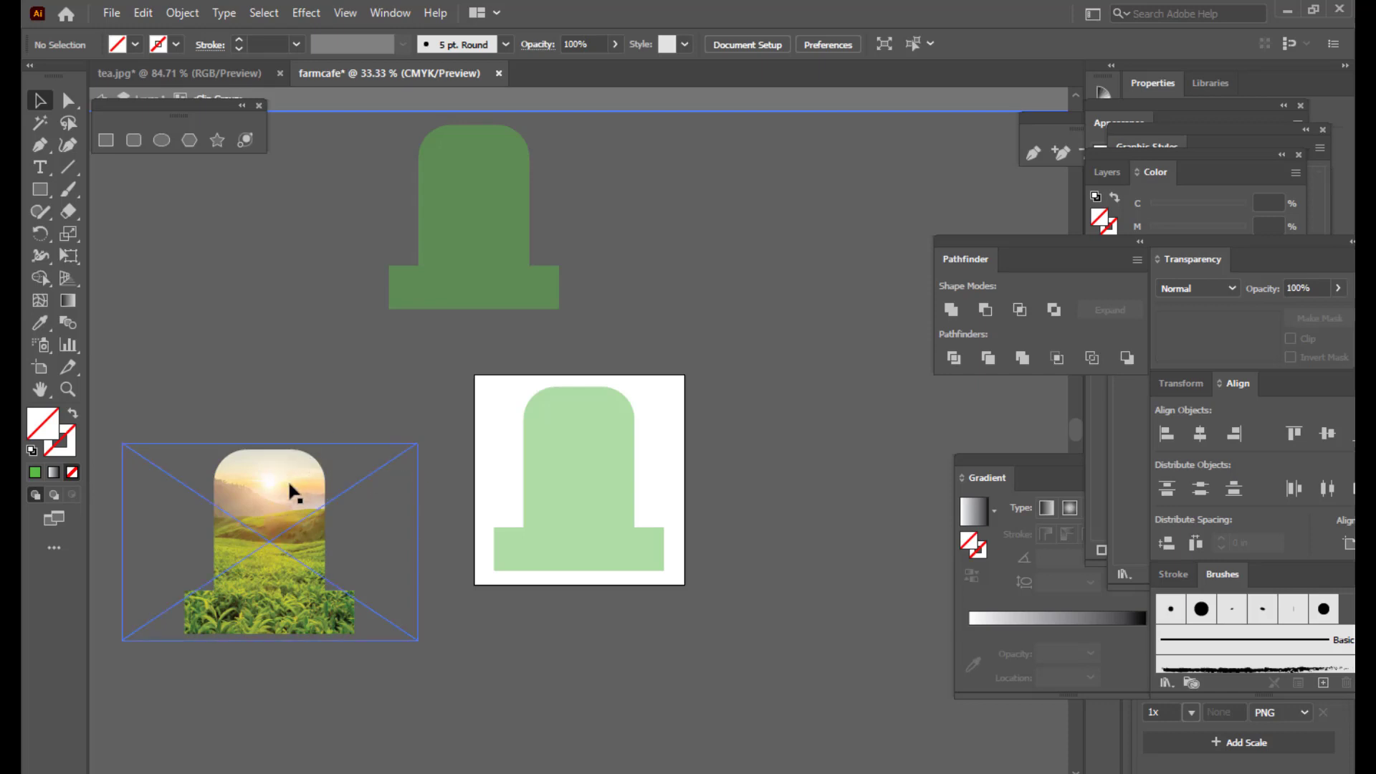
pyautogui.moveTo(290, 484)
pyautogui.mouseDown()
pyautogui.moveTo(304, 490)
pyautogui.moveTo(293, 481)
pyautogui.mouseUp()
pyautogui.moveTo(422, 443); pyautogui.dragTo(466, 409)
pyautogui.moveTo(291, 522); pyautogui.dragTo(282, 519)
pyautogui.moveTo(205, 108); pyautogui.dragTo(257, 213)
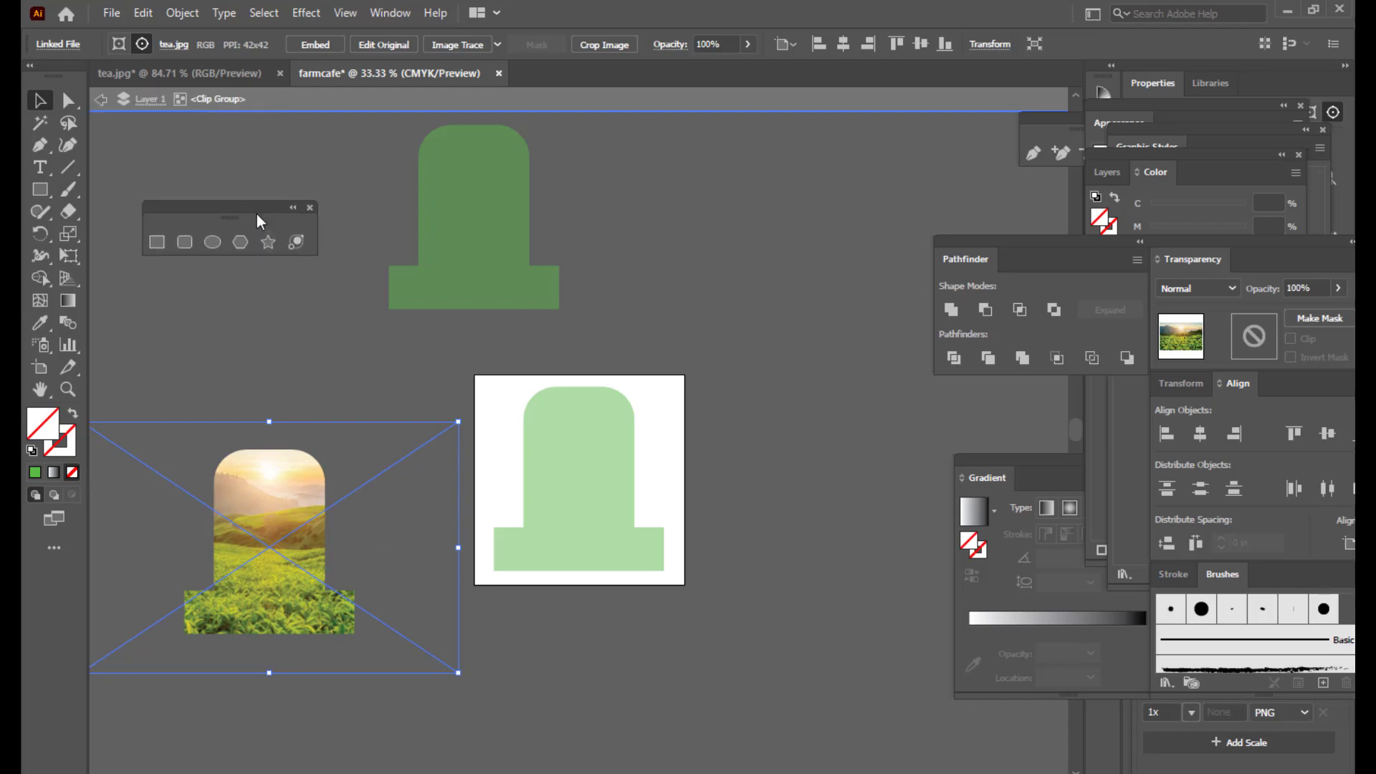
pyautogui.click(100, 104)
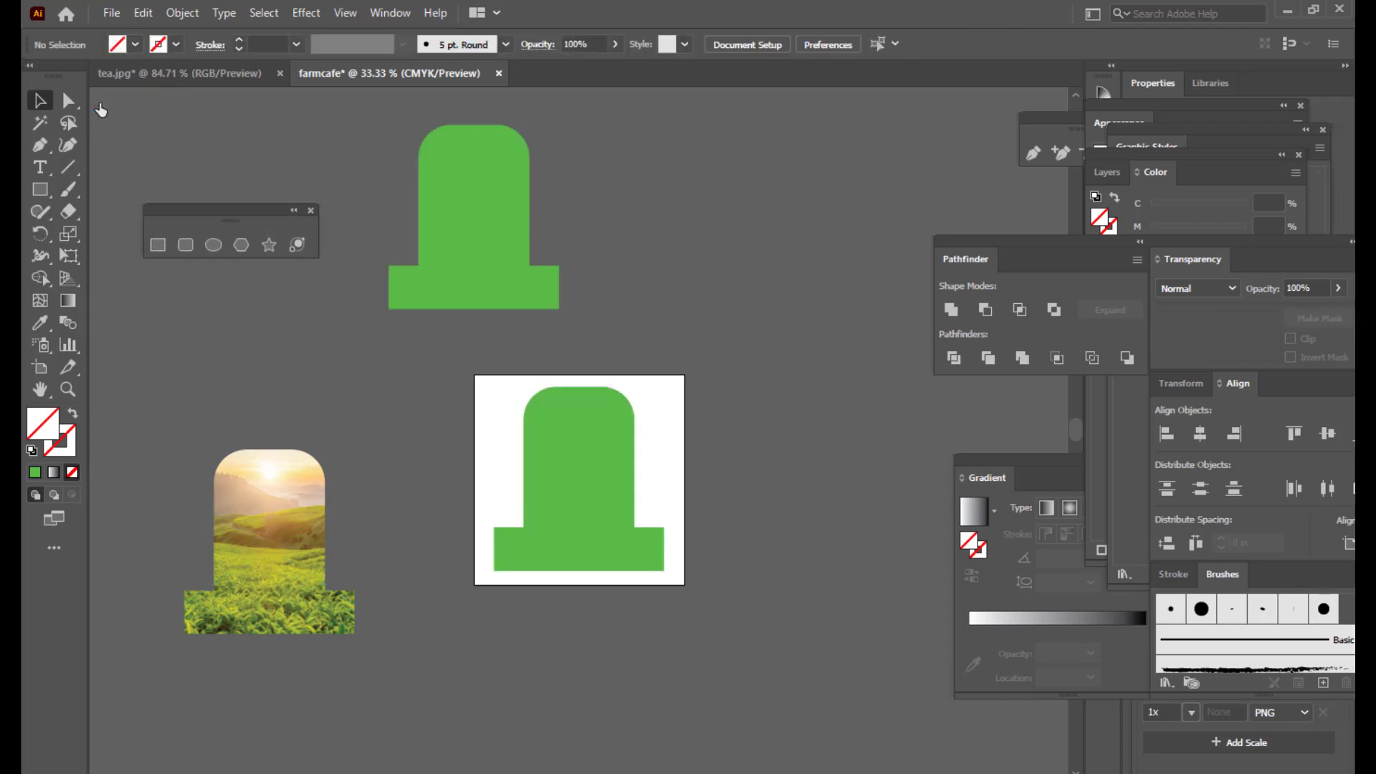
# - Move the clipped tea image up beside the artboard, with its base level with the artboard's lower edge
pyautogui.click(312, 501)
pyautogui.moveTo(266, 478); pyautogui.dragTo(292, 456)
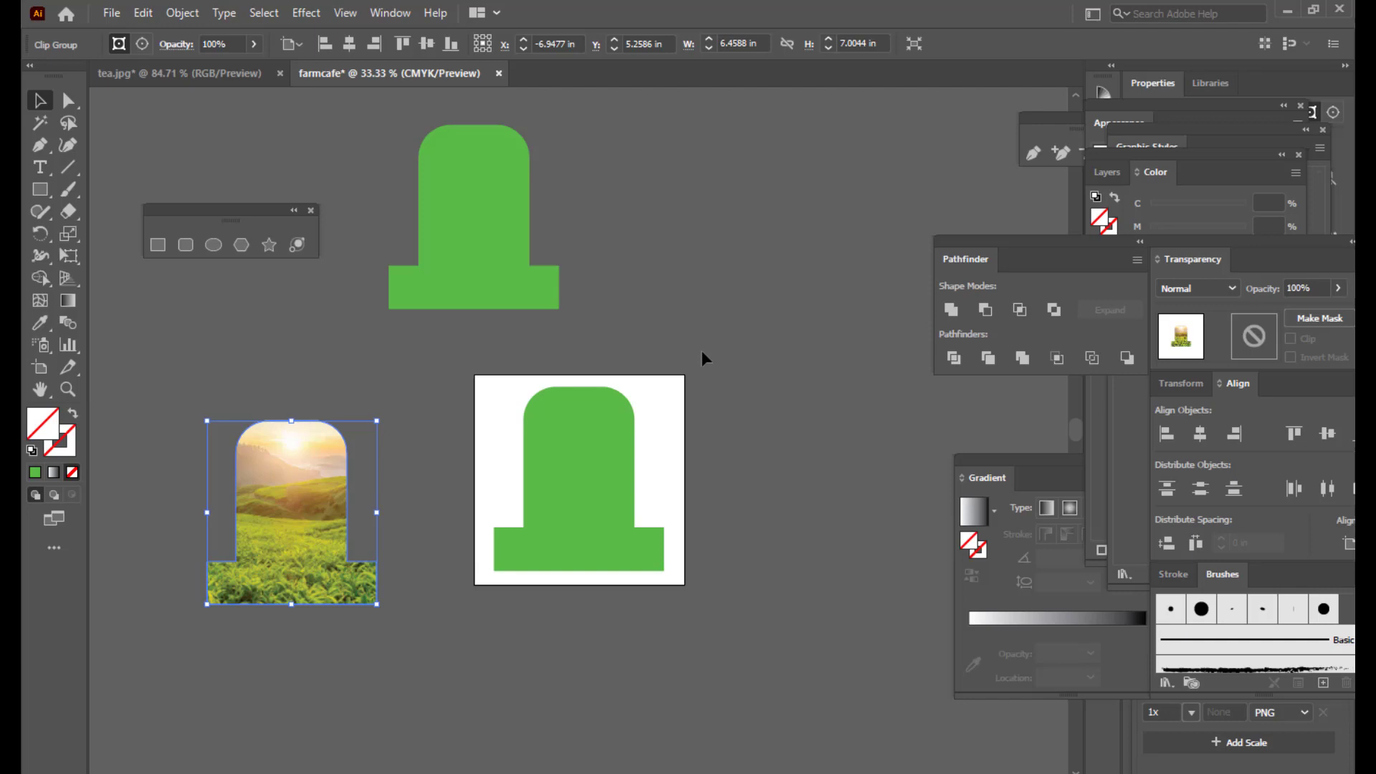
pyautogui.moveTo(281, 466); pyautogui.dragTo(283, 444)
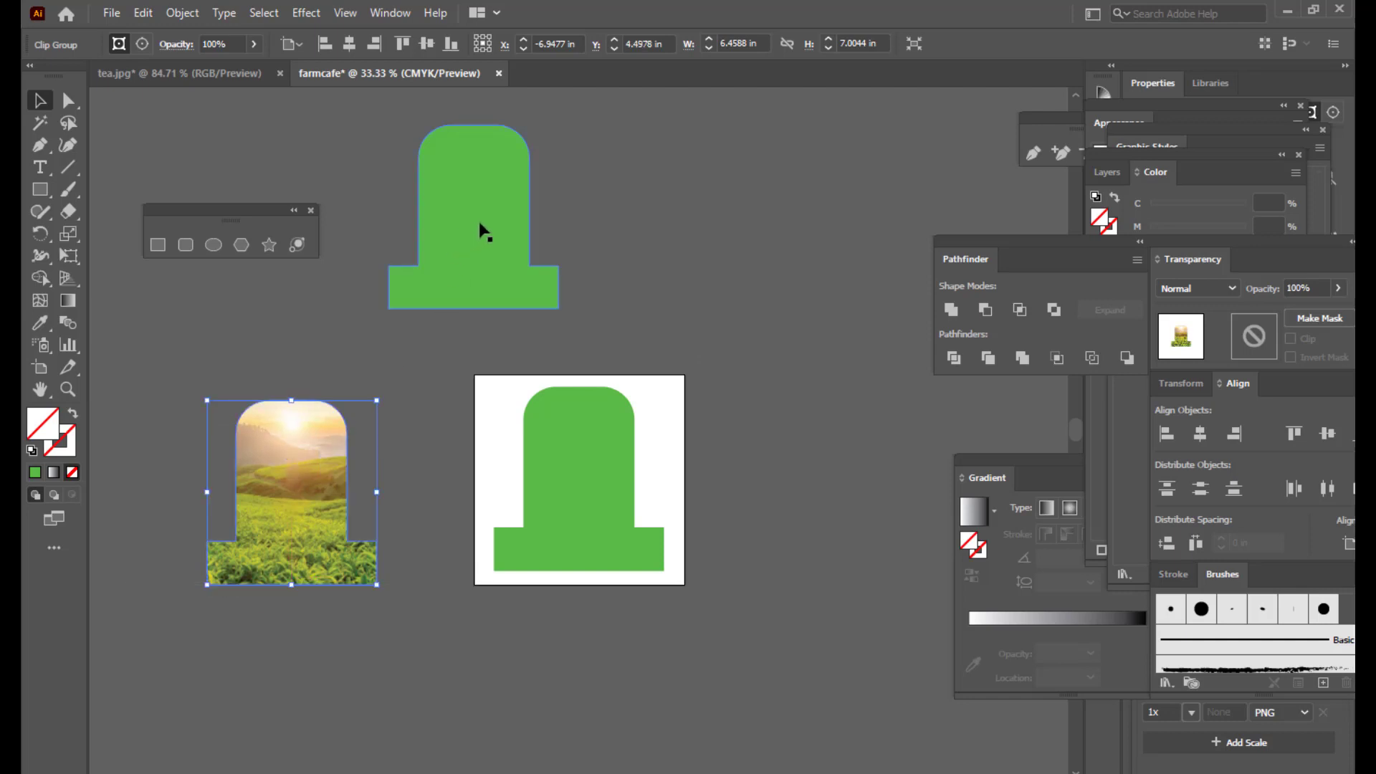
# - Bring the spare green shape to the front and place it exactly over the clipped tea image
pyautogui.click(481, 231)
pyautogui.moveTo(467, 194); pyautogui.dragTo(310, 373)
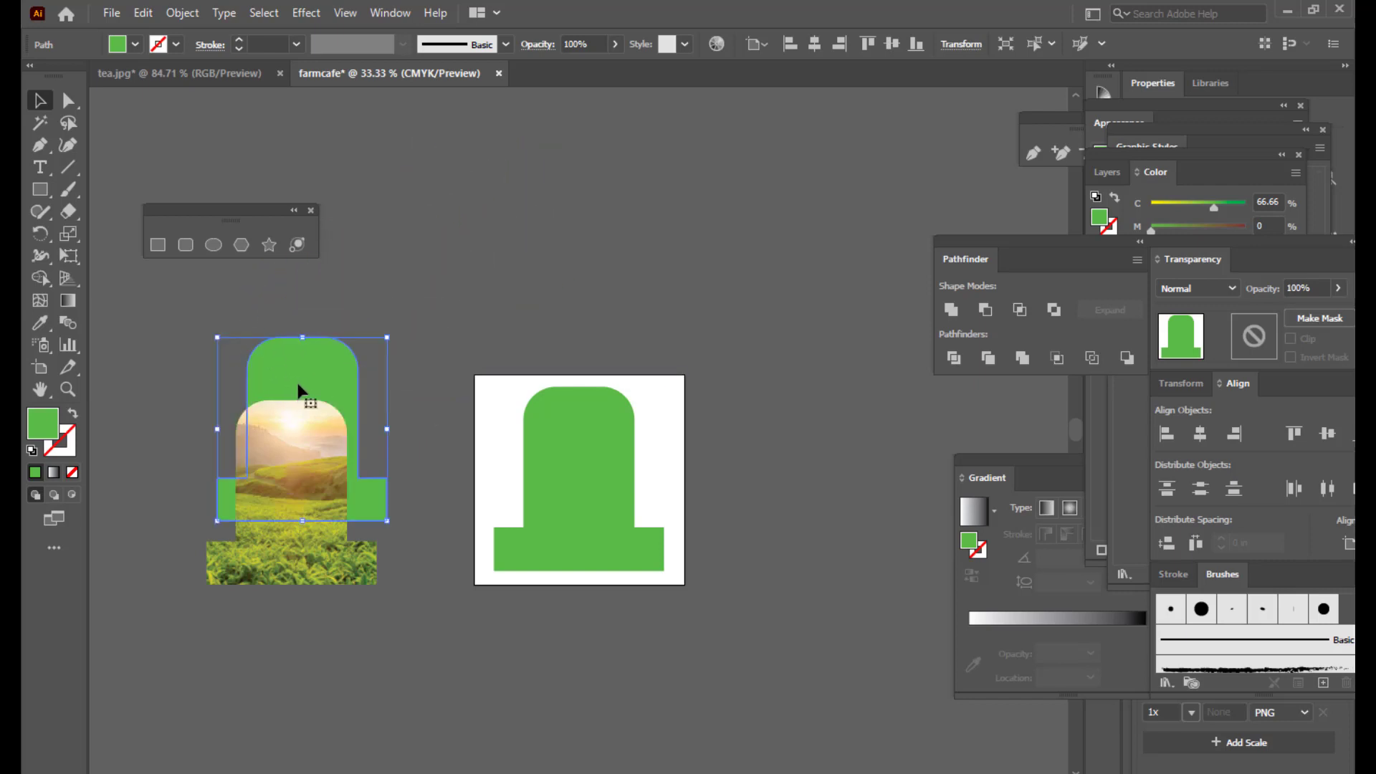
pyautogui.rightClick(312, 373)
pyautogui.moveTo(380, 702)
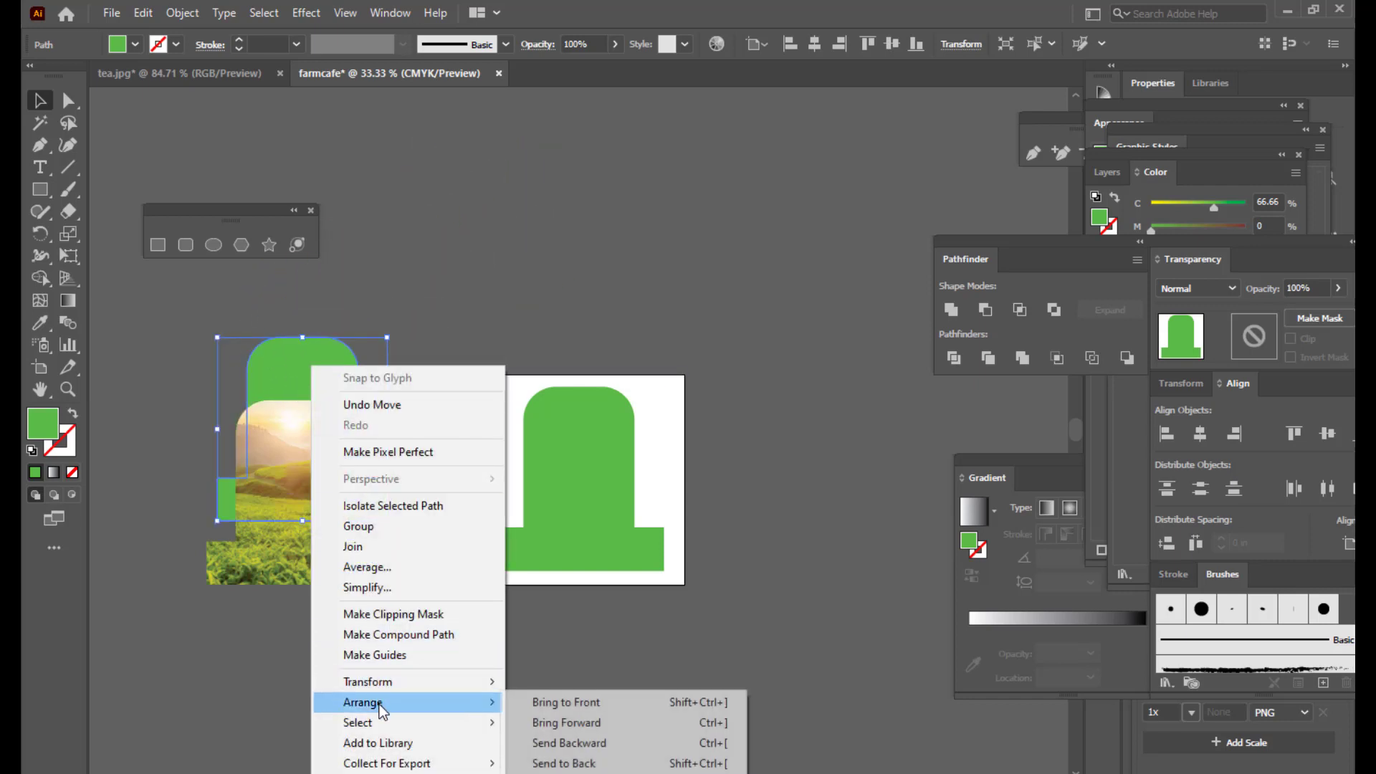
pyautogui.click(599, 702)
pyautogui.moveTo(281, 377); pyautogui.dragTo(290, 441)
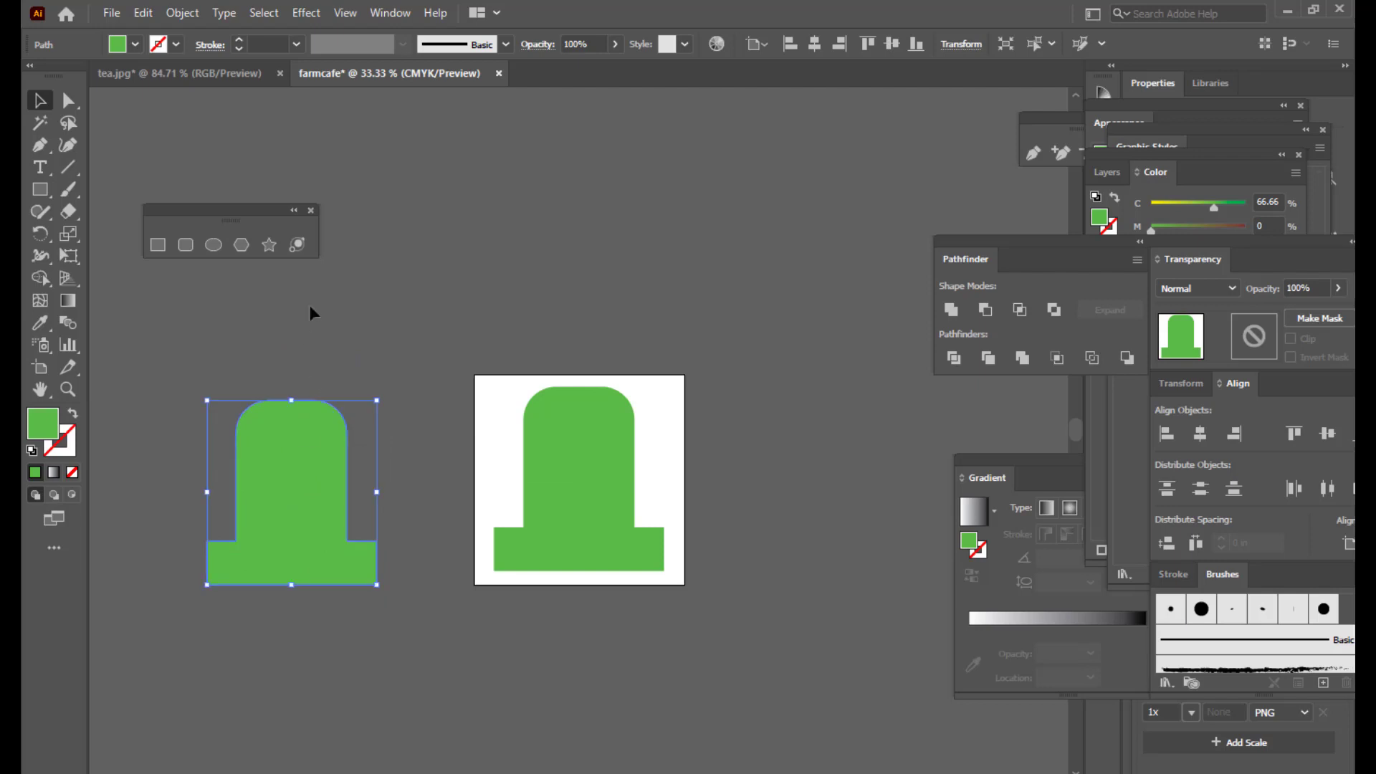
# - Apply the White, Black gradient preset to the green shape covering the clipped tea image, with the Gradient panel placed in clear view
pyautogui.click(374, 328)
pyautogui.click(293, 492)
pyautogui.moveTo(968, 259)
pyautogui.mouseDown()
pyautogui.moveTo(943, 261)
pyautogui.moveTo(960, 239)
pyautogui.moveTo(1104, 268)
pyautogui.moveTo(949, 242)
pyautogui.moveTo(1077, 243)
pyautogui.mouseUp()
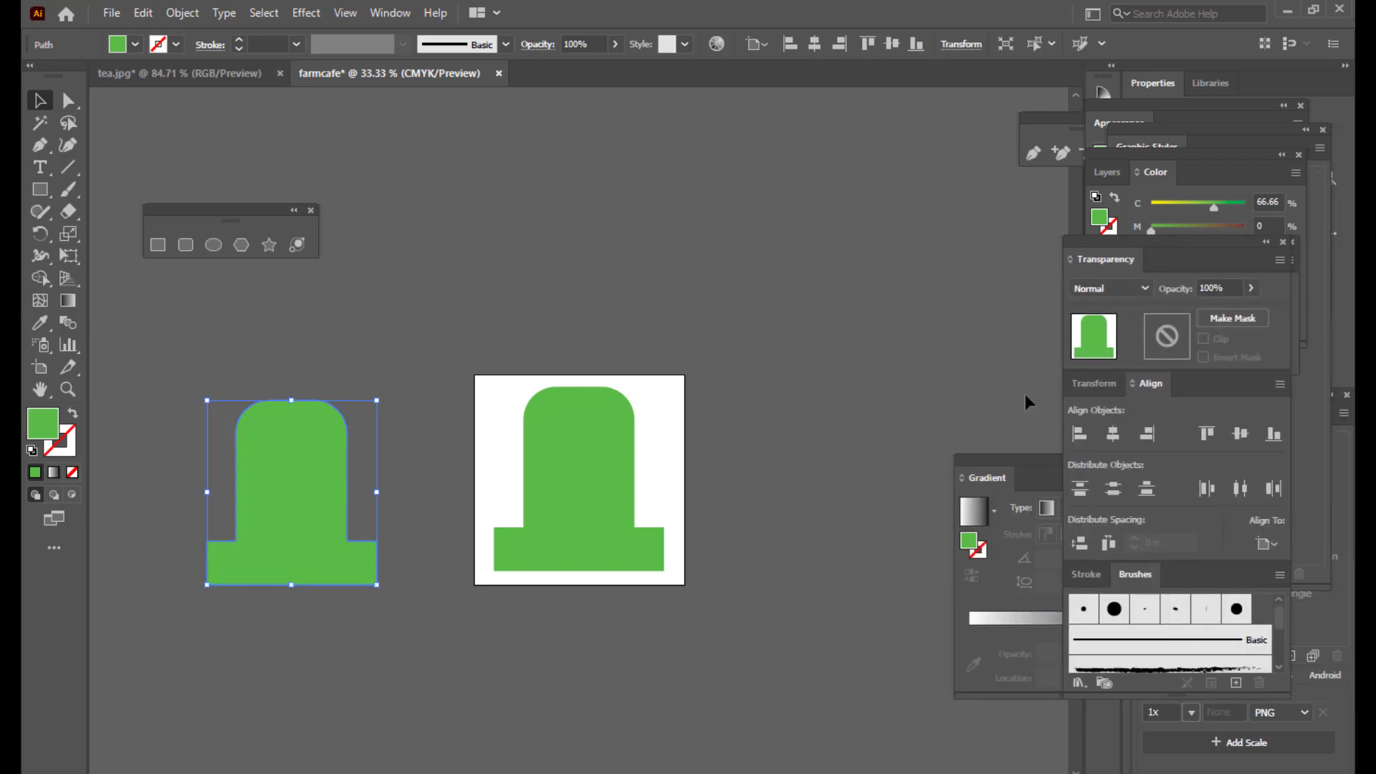
pyautogui.moveTo(991, 466); pyautogui.dragTo(835, 218)
pyautogui.click(389, 13)
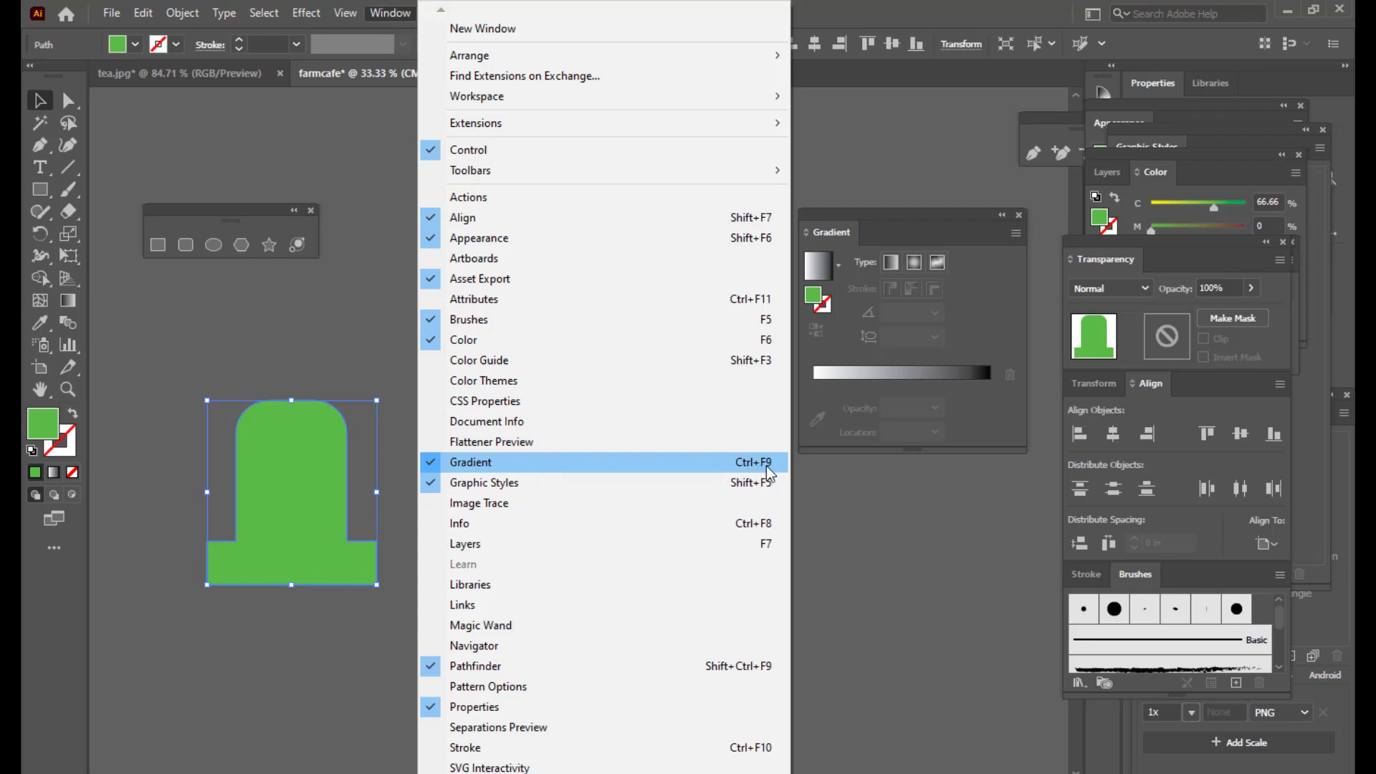
pyautogui.click(836, 279)
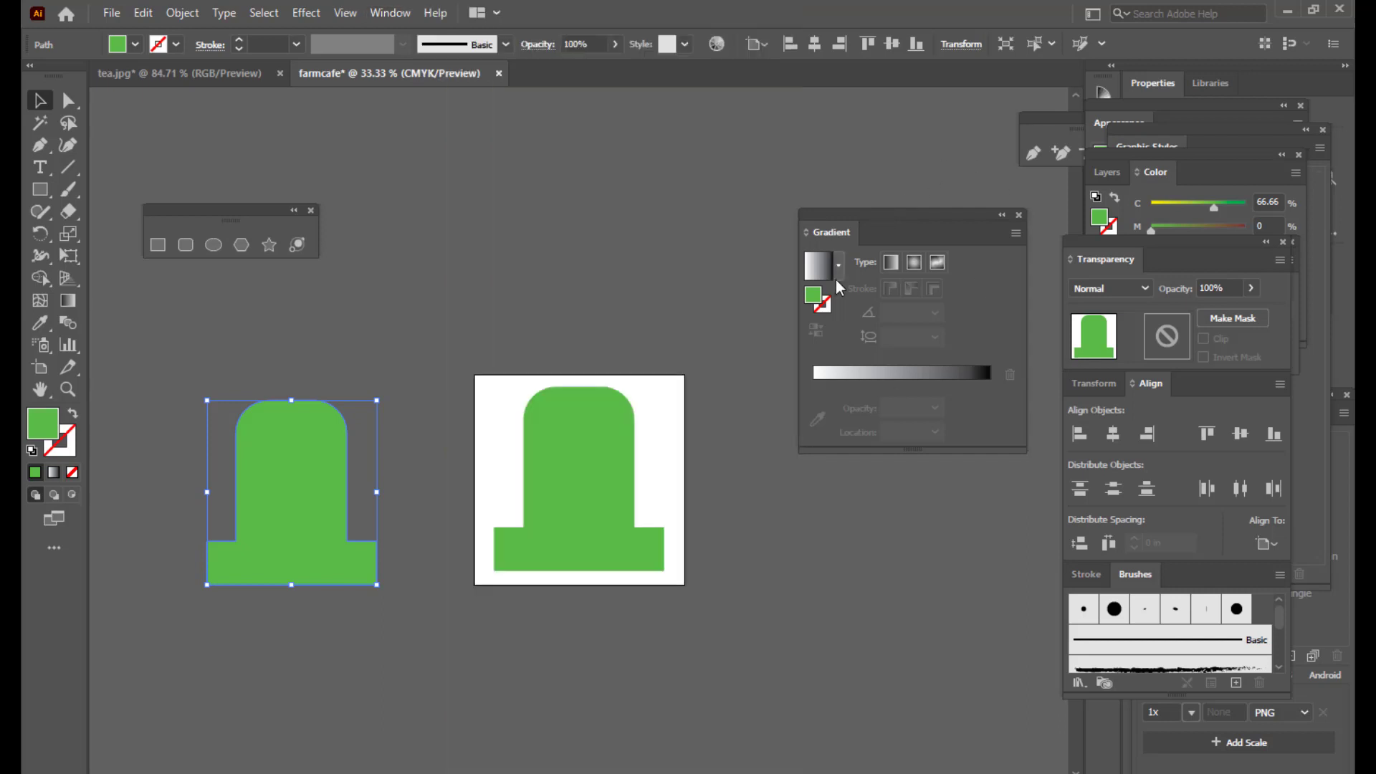
pyautogui.moveTo(842, 212); pyautogui.dragTo(831, 212)
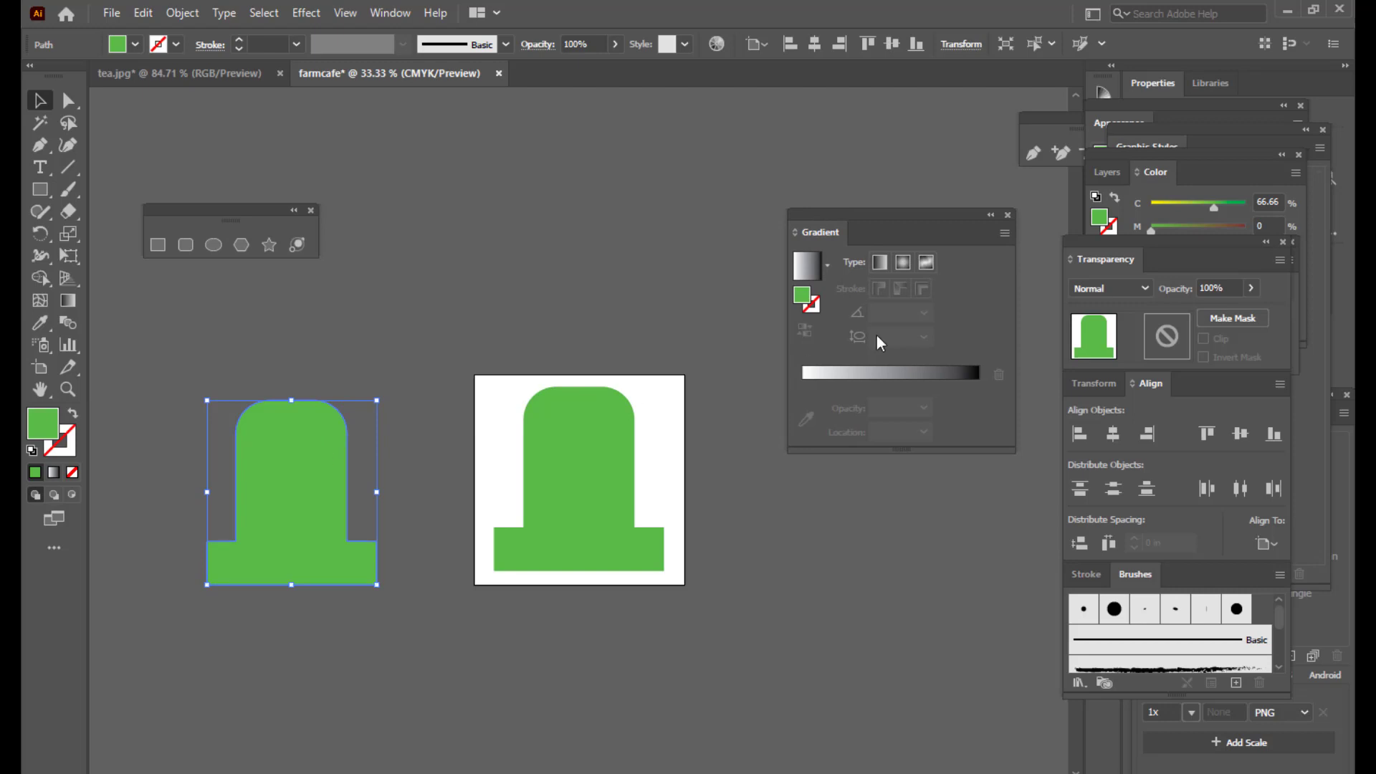
pyautogui.click(828, 265)
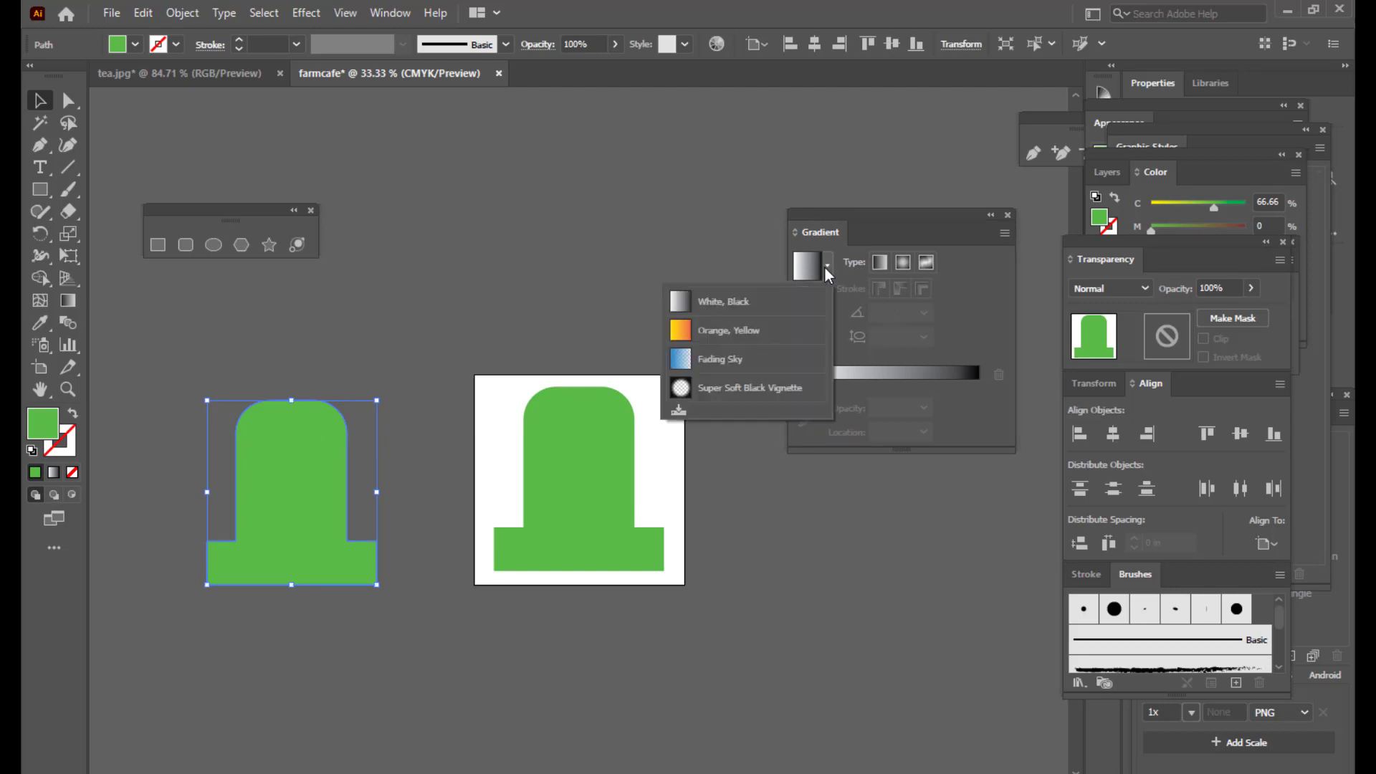
pyautogui.click(713, 305)
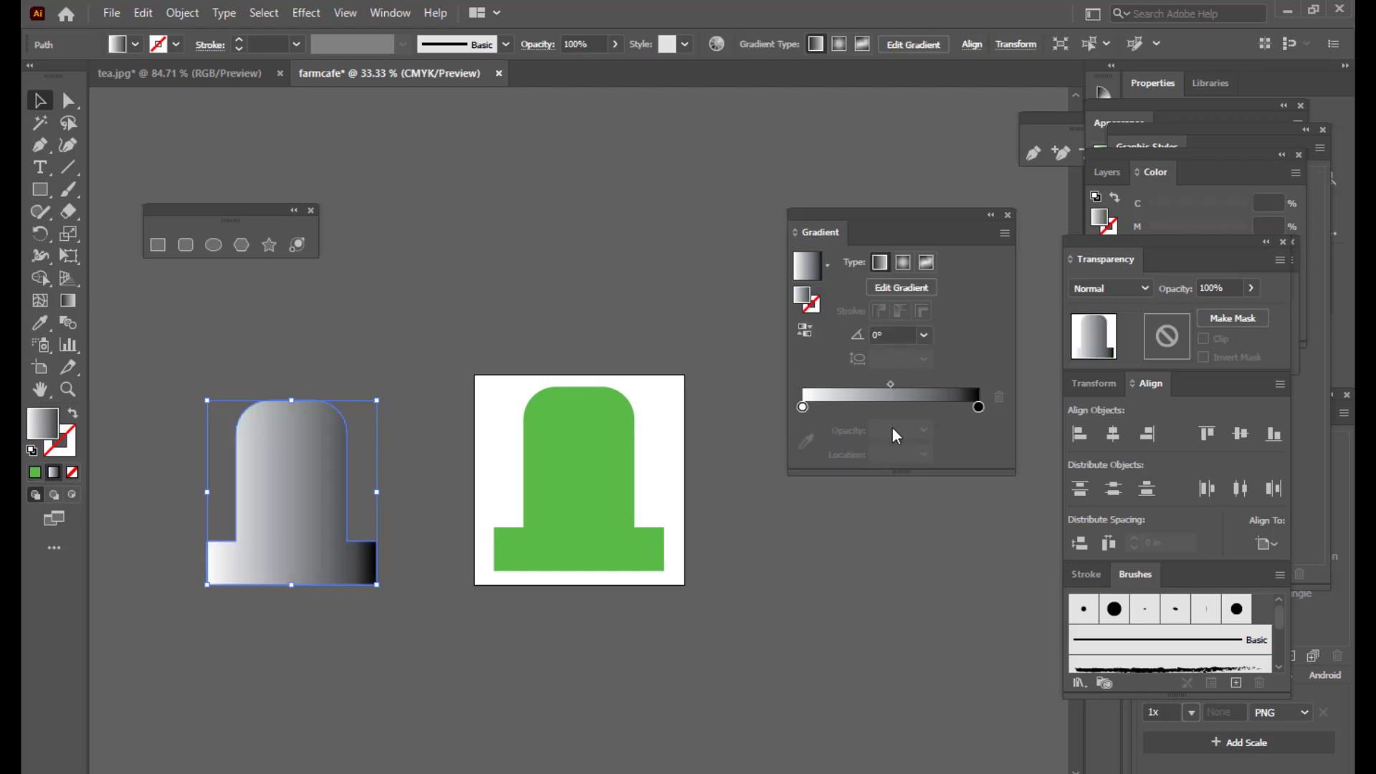
# - Set the gradient's midpoint to about 38.7%, its black stop to about 94.8% and its white stop to about 5.2%
pyautogui.moveTo(852, 215); pyautogui.dragTo(865, 211)
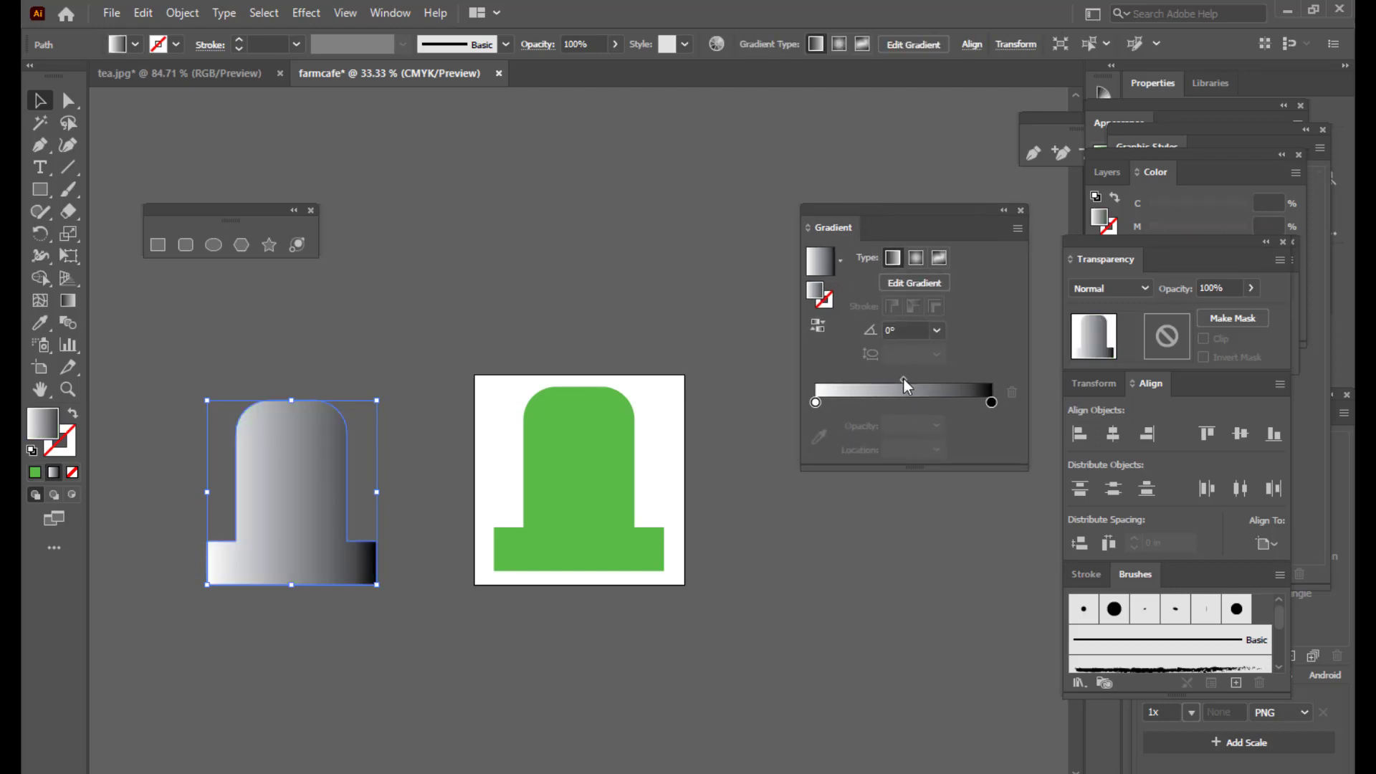
pyautogui.moveTo(905, 380); pyautogui.dragTo(880, 378)
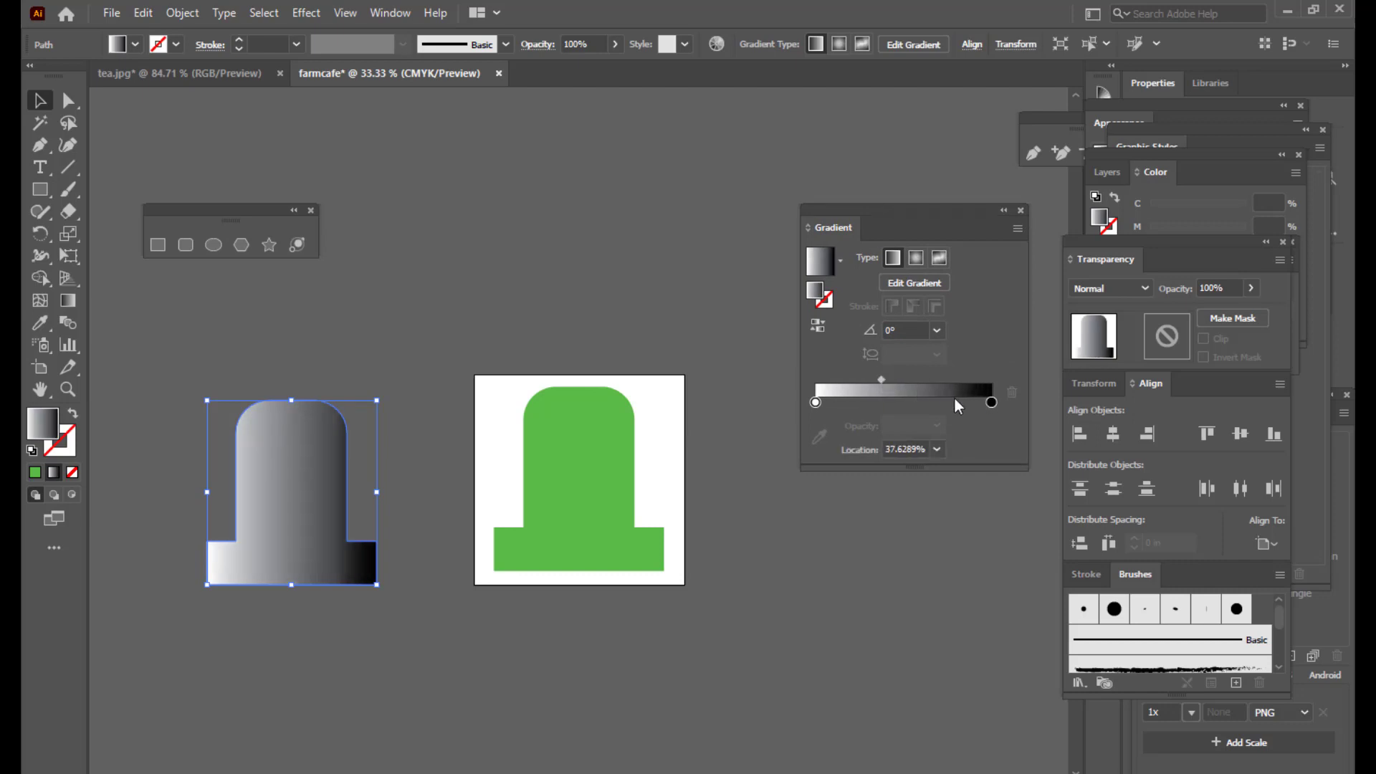
pyautogui.moveTo(992, 402); pyautogui.dragTo(986, 404)
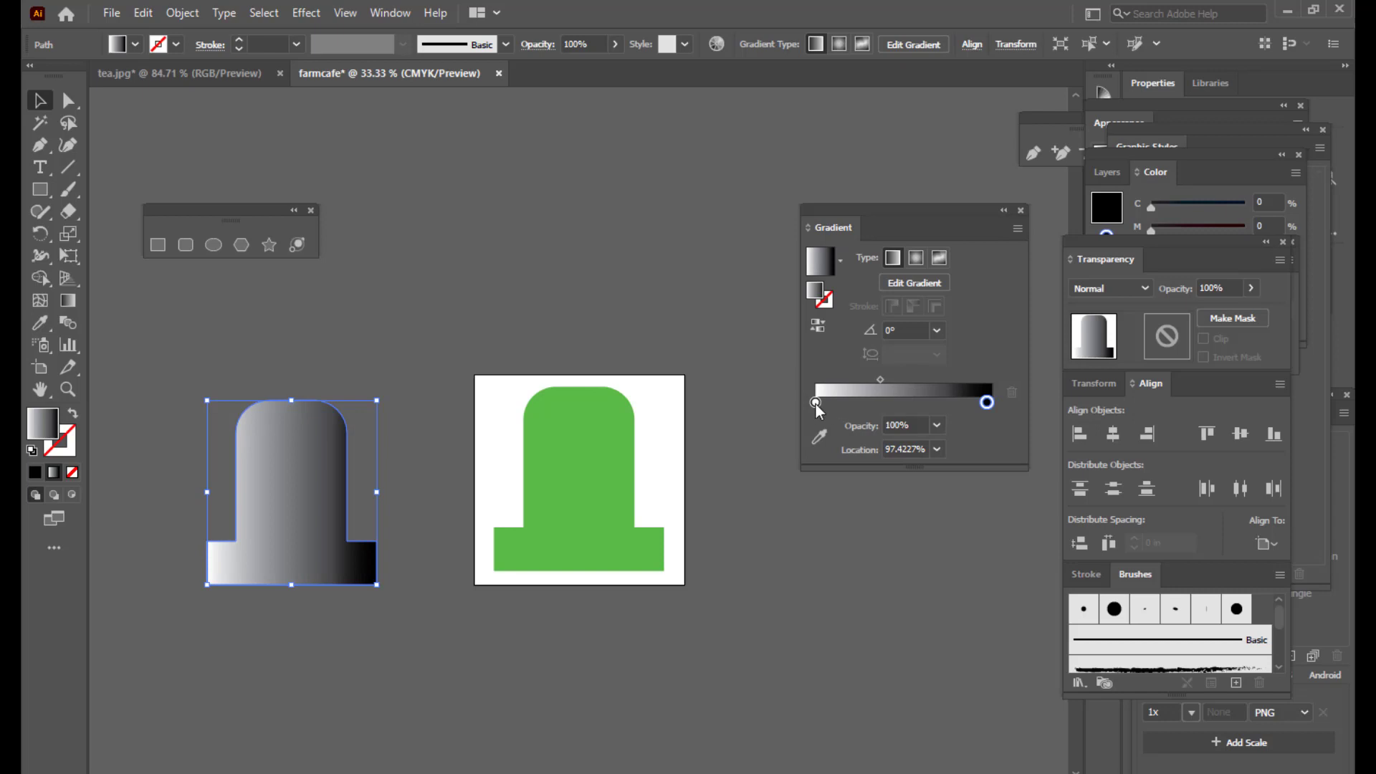
pyautogui.moveTo(815, 402); pyautogui.dragTo(822, 402)
pyautogui.click(886, 379)
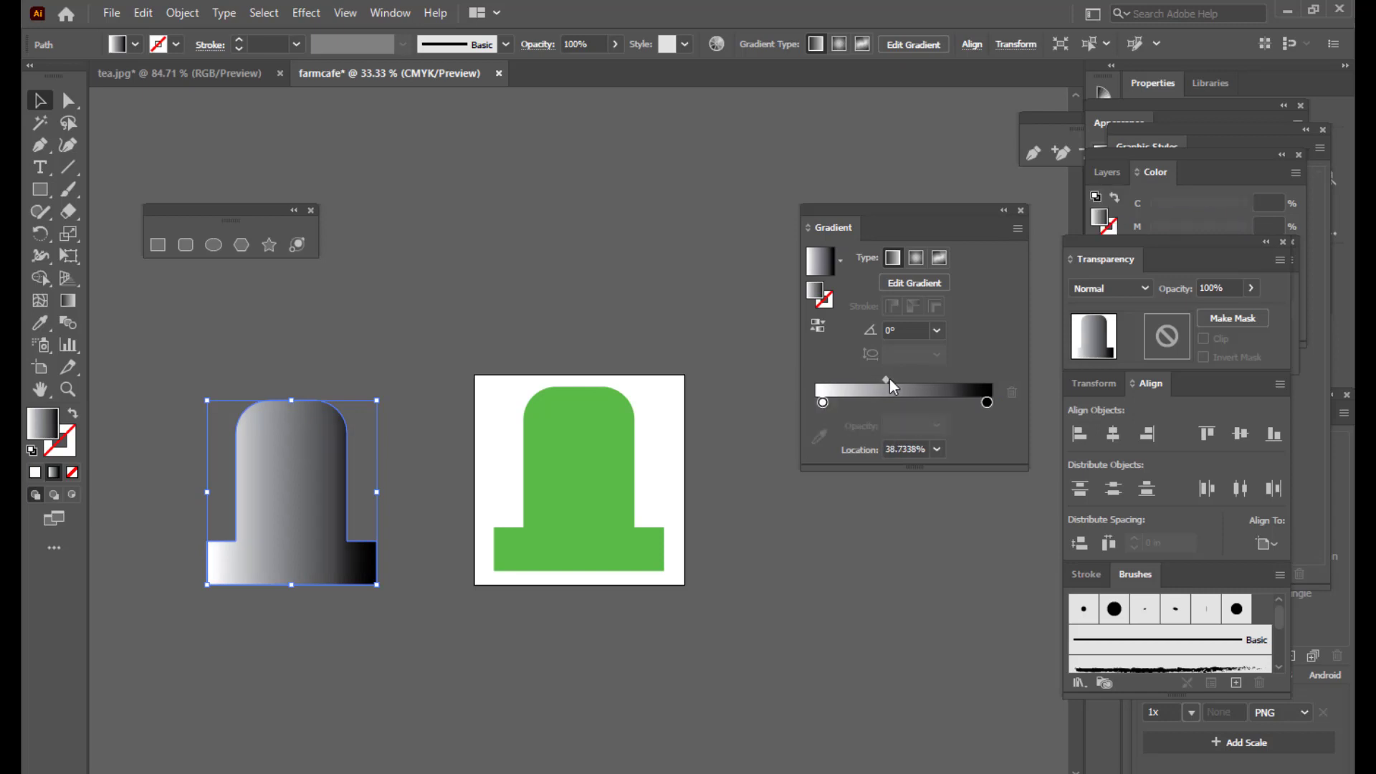
pyautogui.moveTo(986, 403); pyautogui.dragTo(983, 403)
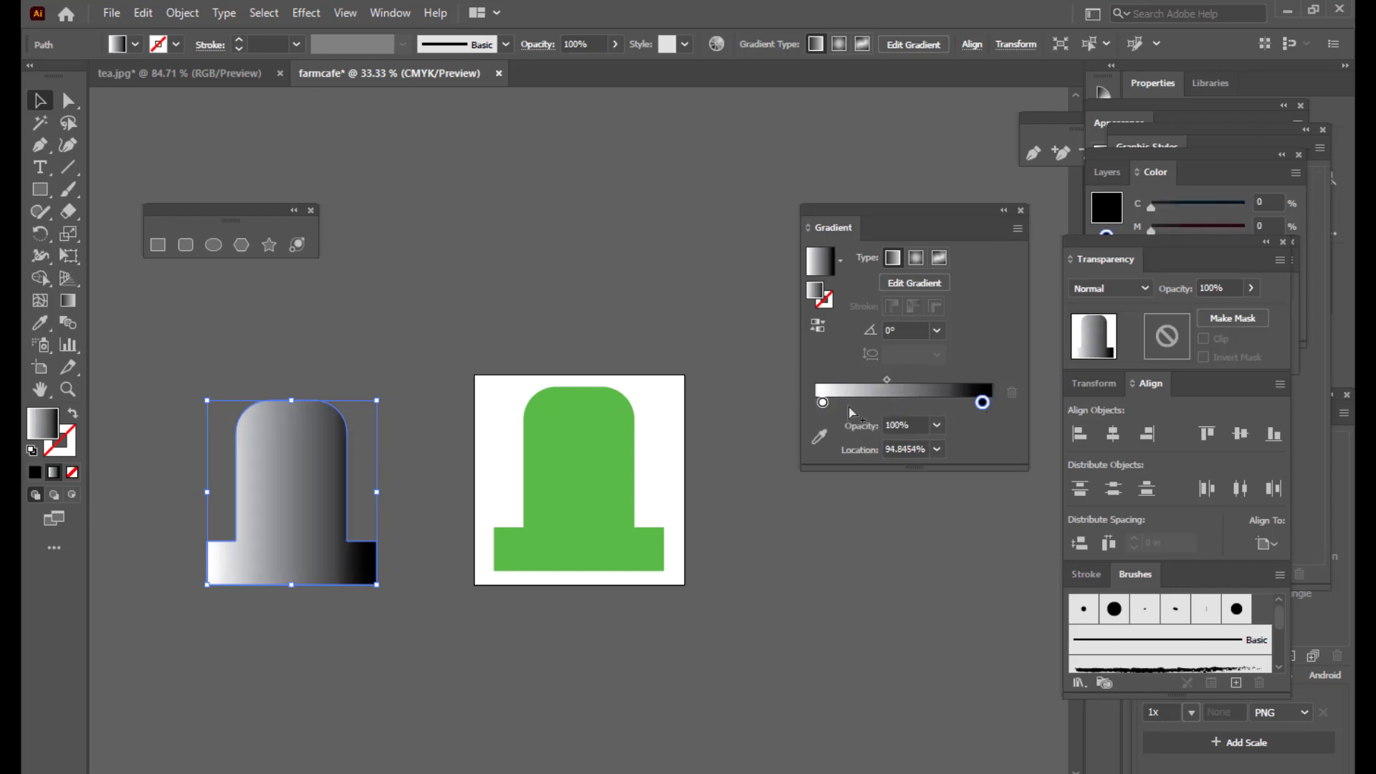
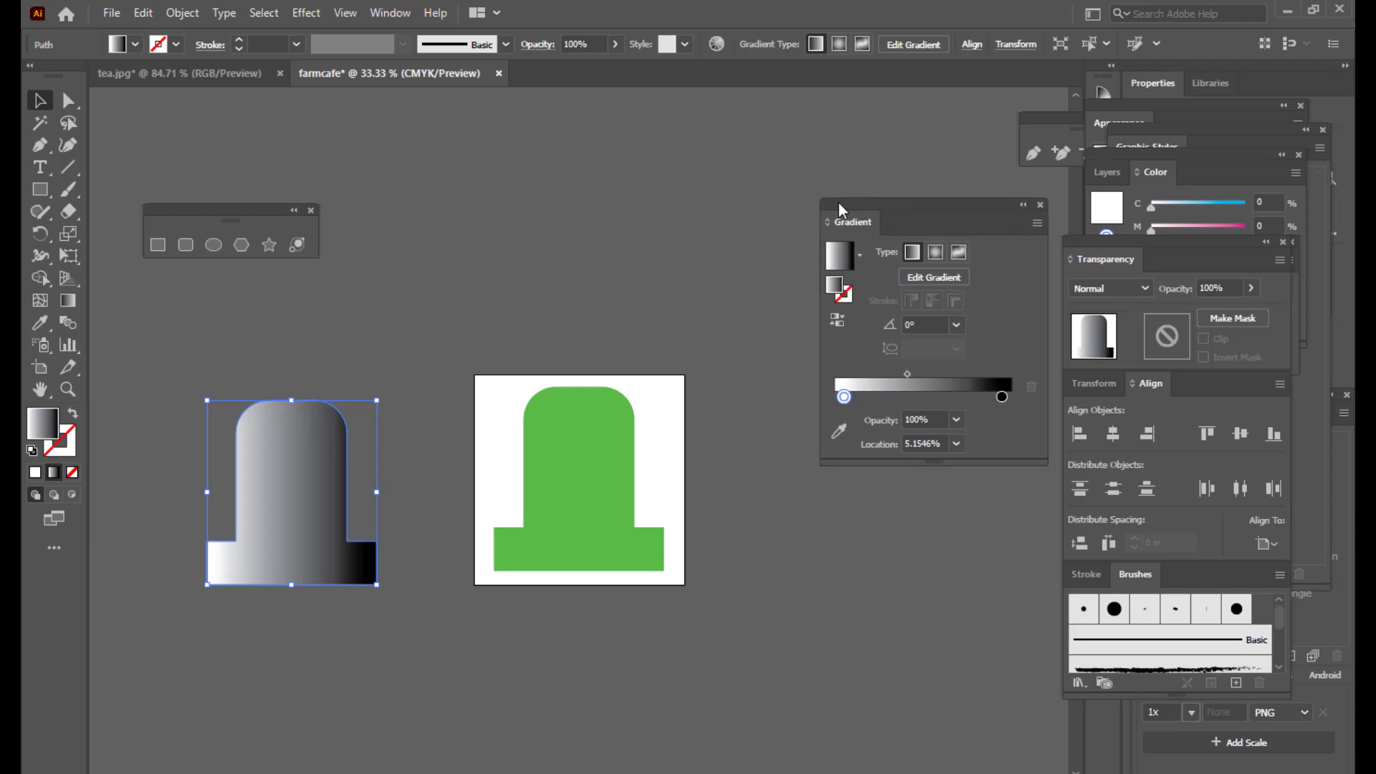
# - Redirect the covering shape's gradient to run from white at its top to black at its base, at about -92.4°
pyautogui.click(444, 269)
pyautogui.click(287, 462)
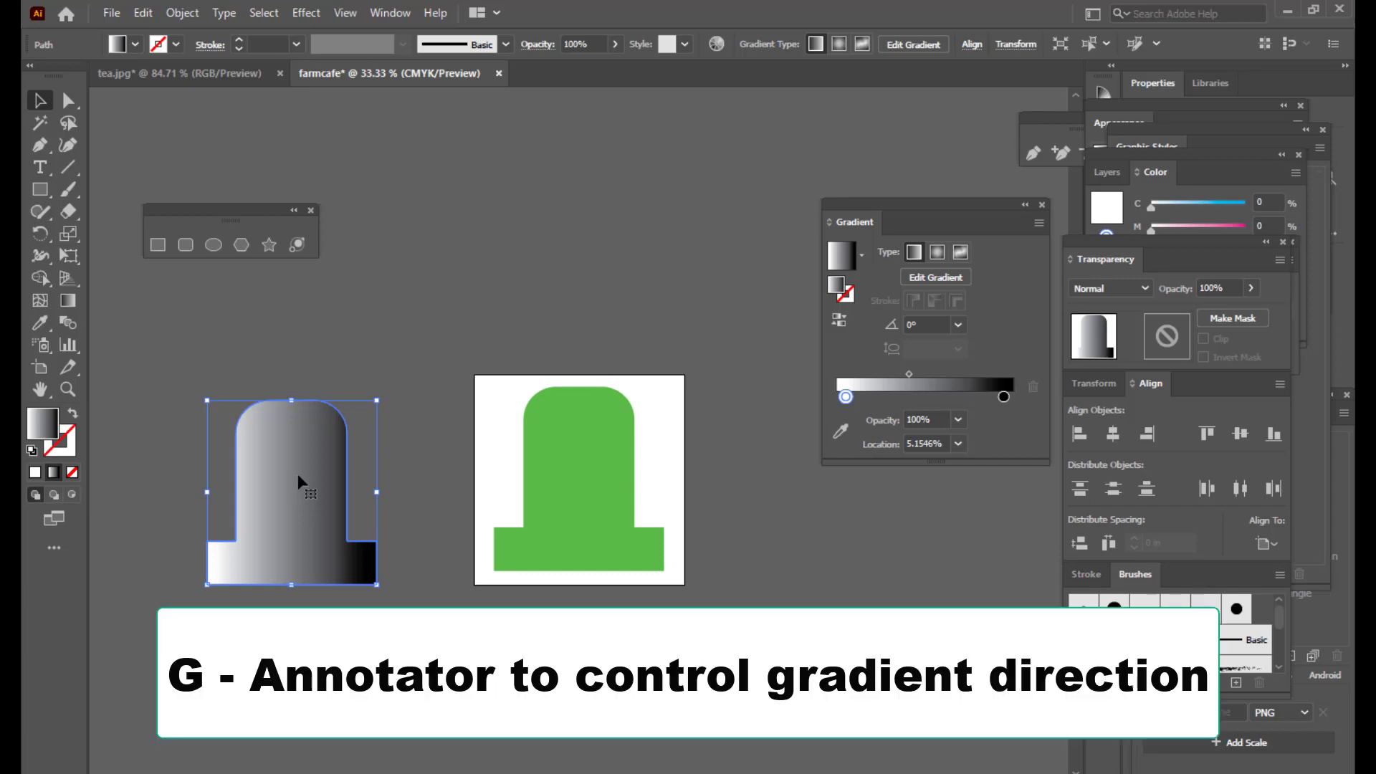
pyautogui.press('g')
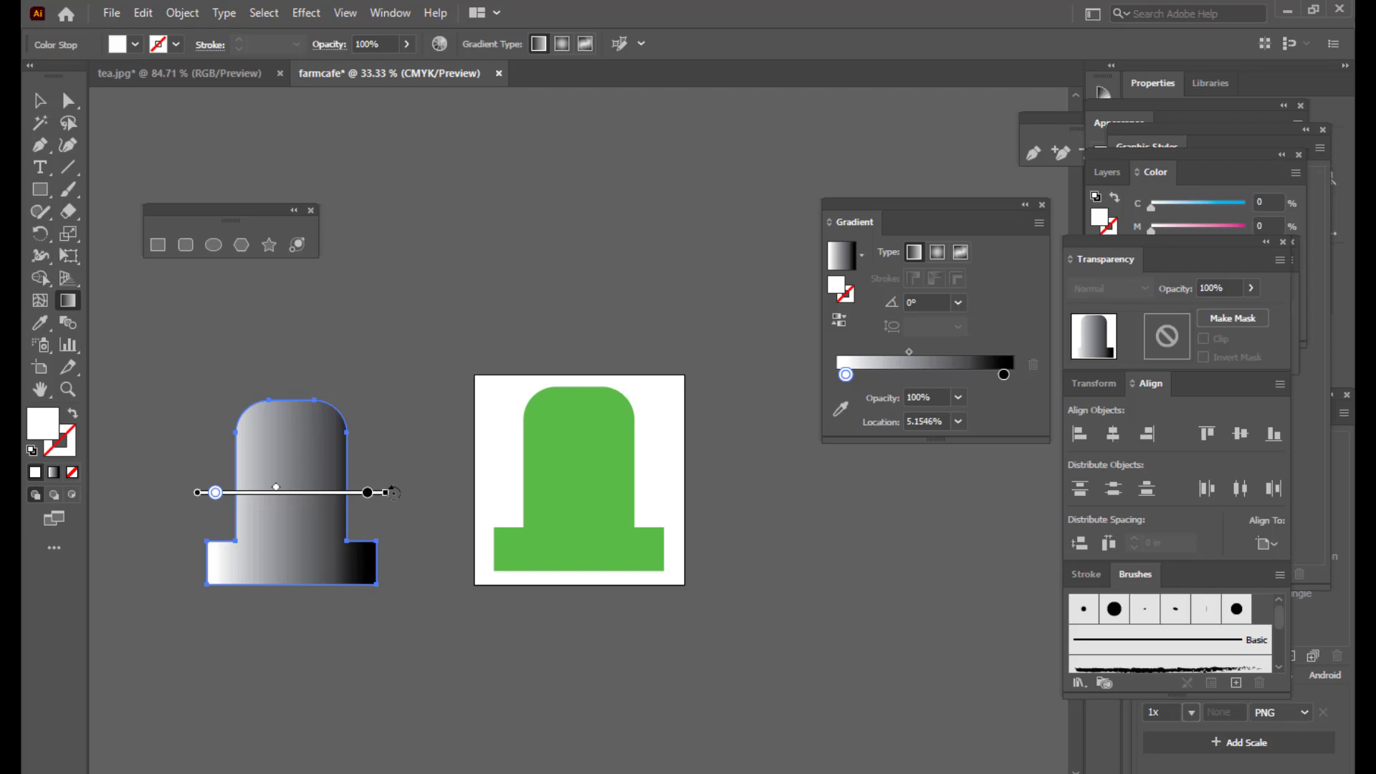
pyautogui.moveTo(393, 492)
pyautogui.mouseDown()
pyautogui.moveTo(362, 566)
pyautogui.moveTo(316, 614)
pyautogui.moveTo(194, 632)
pyautogui.moveTo(296, 625)
pyautogui.moveTo(298, 531)
pyautogui.mouseUp()
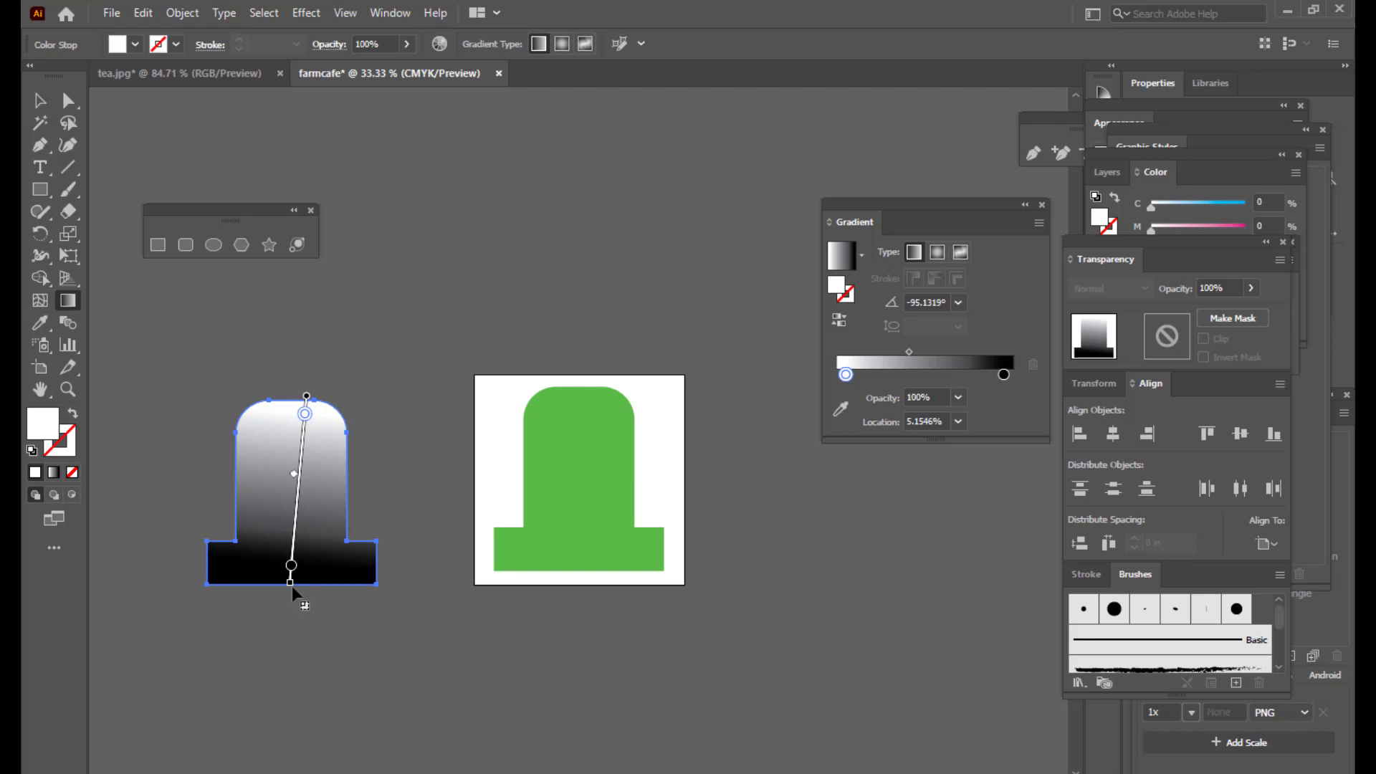
pyautogui.moveTo(292, 587)
pyautogui.mouseDown()
pyautogui.moveTo(291, 601)
pyautogui.moveTo(292, 550)
pyautogui.mouseUp()
pyautogui.click(292, 557)
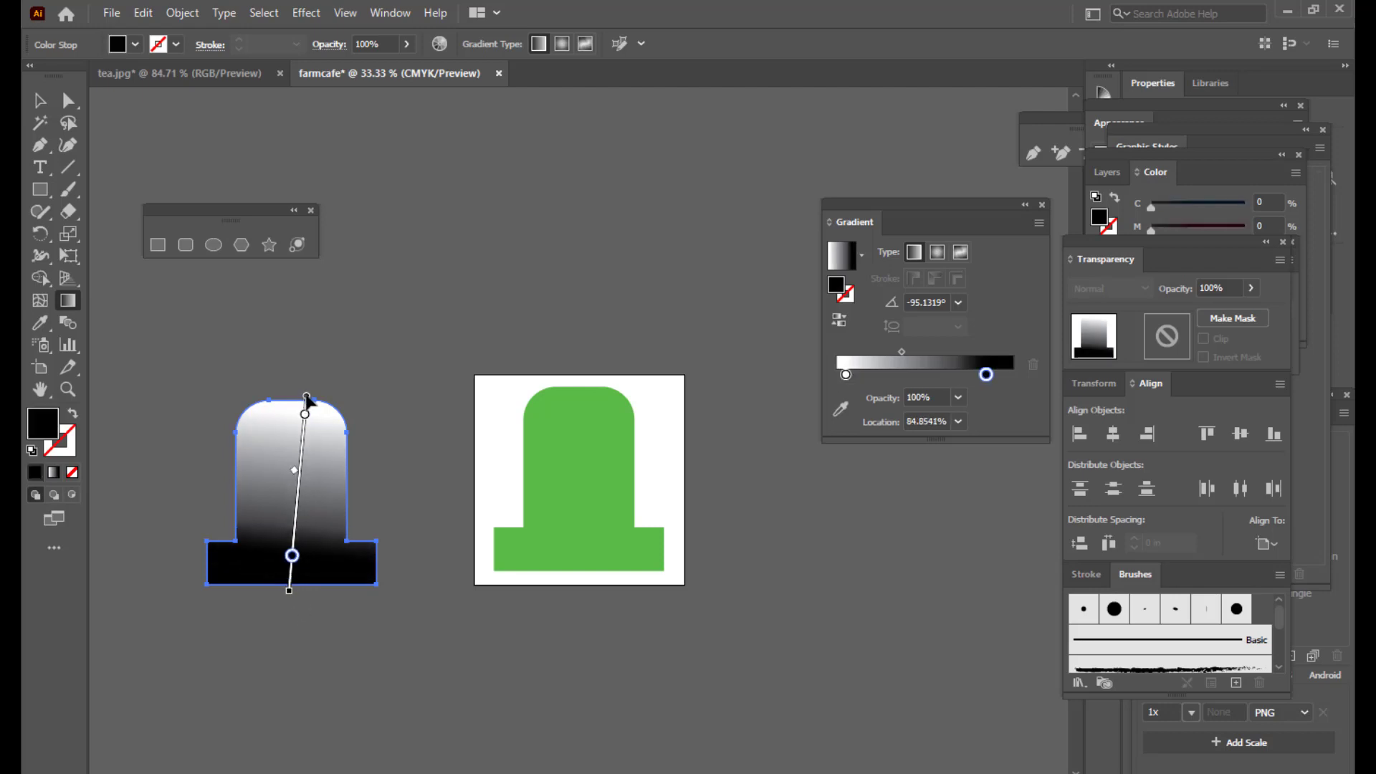
pyautogui.moveTo(307, 394); pyautogui.dragTo(307, 390)
pyautogui.moveTo(289, 587)
pyautogui.mouseDown()
pyautogui.moveTo(302, 590)
pyautogui.moveTo(291, 586)
pyautogui.mouseUp()
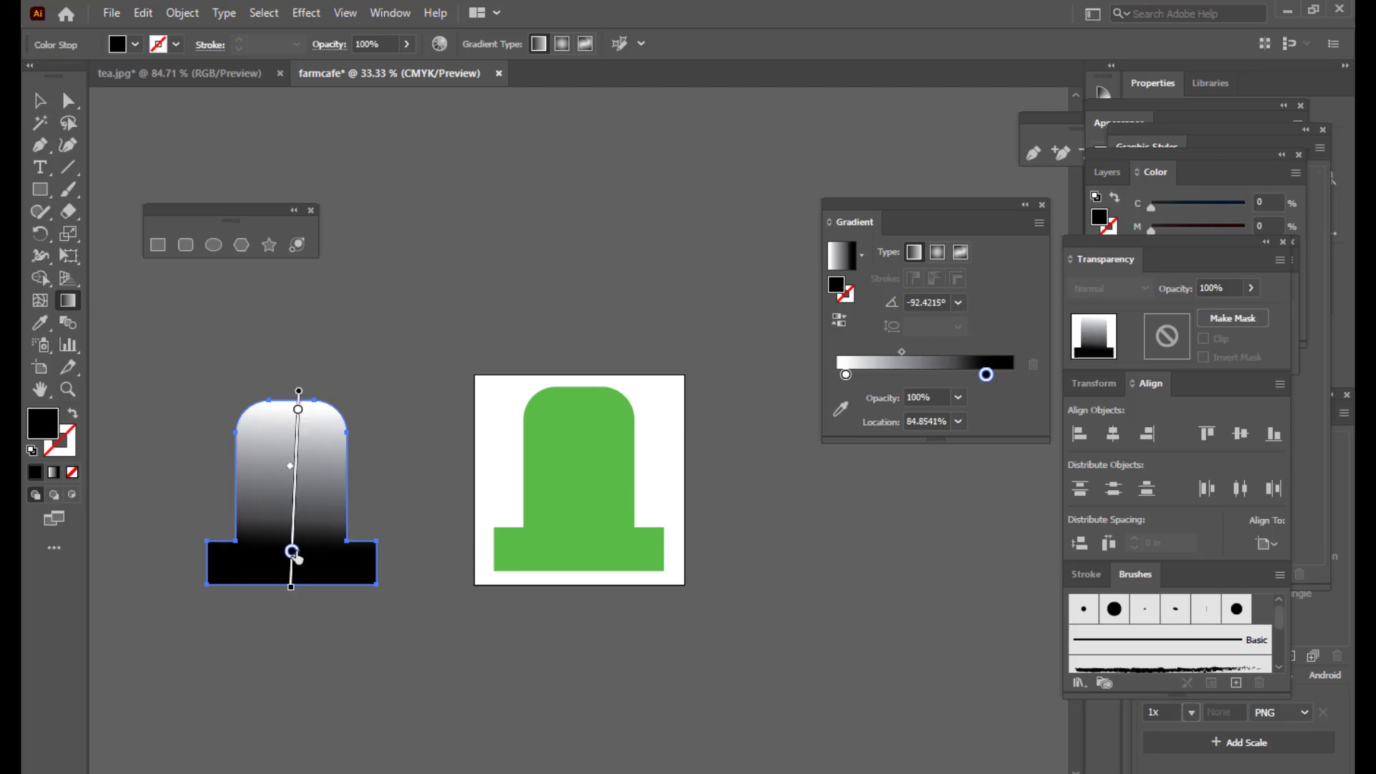
# - Set the gradient's black stop to about 72% and its white stop to about 11.6%, and deselect the shape
pyautogui.moveTo(293, 551); pyautogui.dragTo(298, 534)
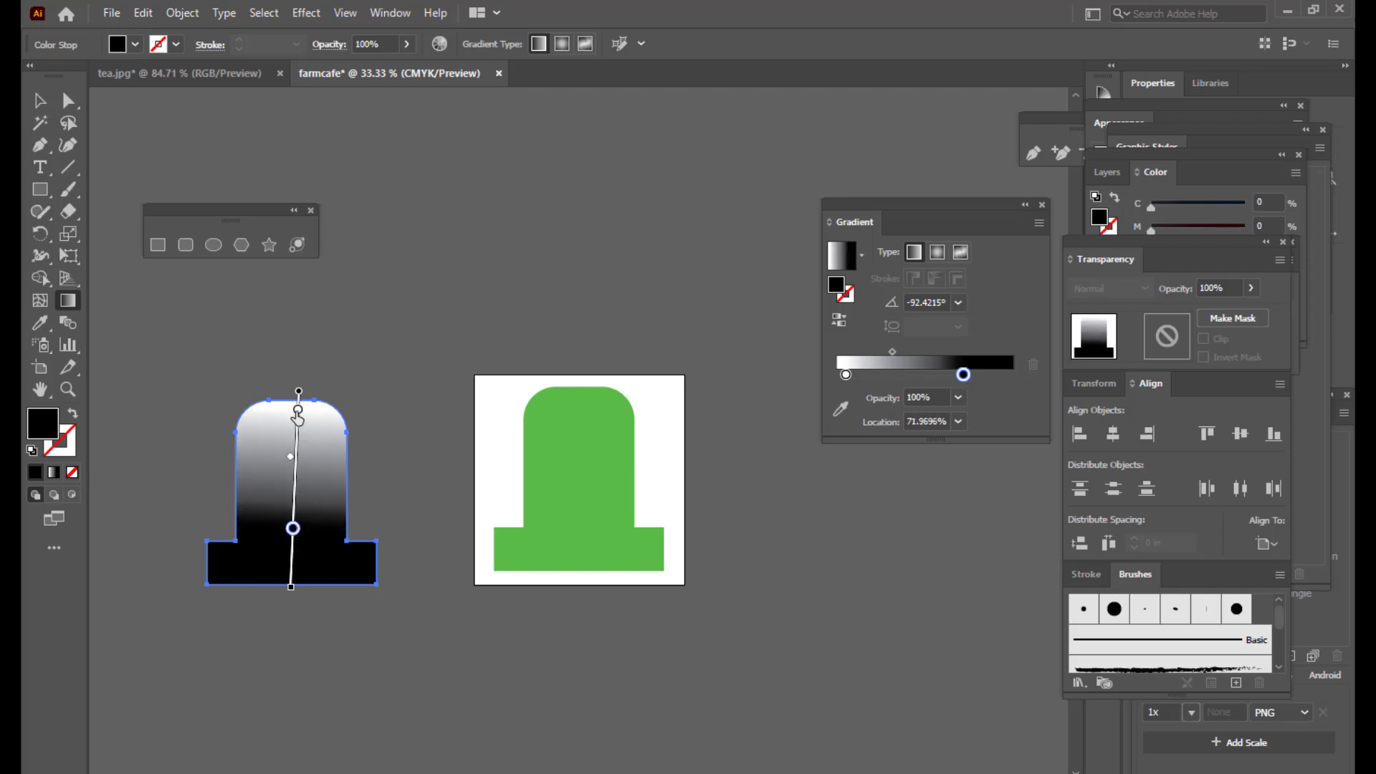
pyautogui.moveTo(300, 415); pyautogui.dragTo(298, 429)
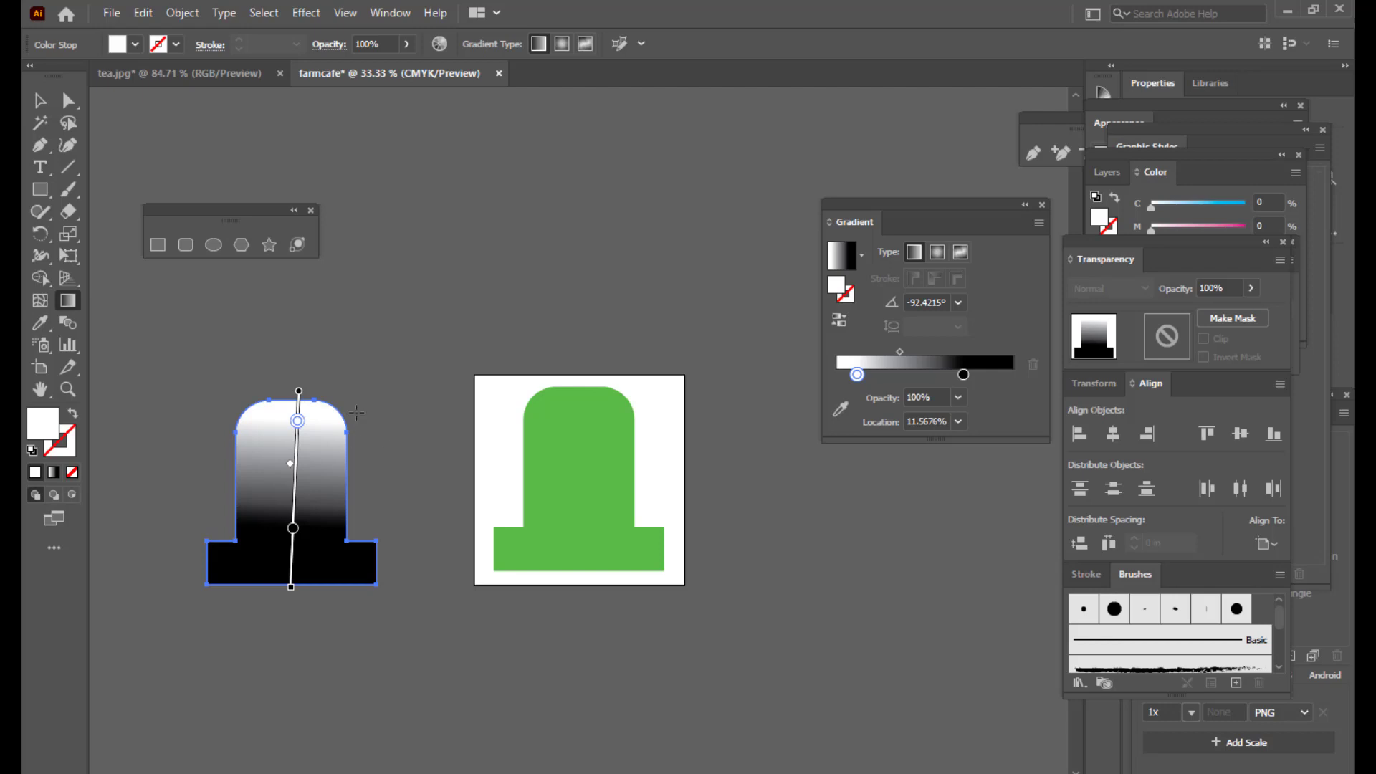
pyautogui.press('v')
pyautogui.click(415, 333)
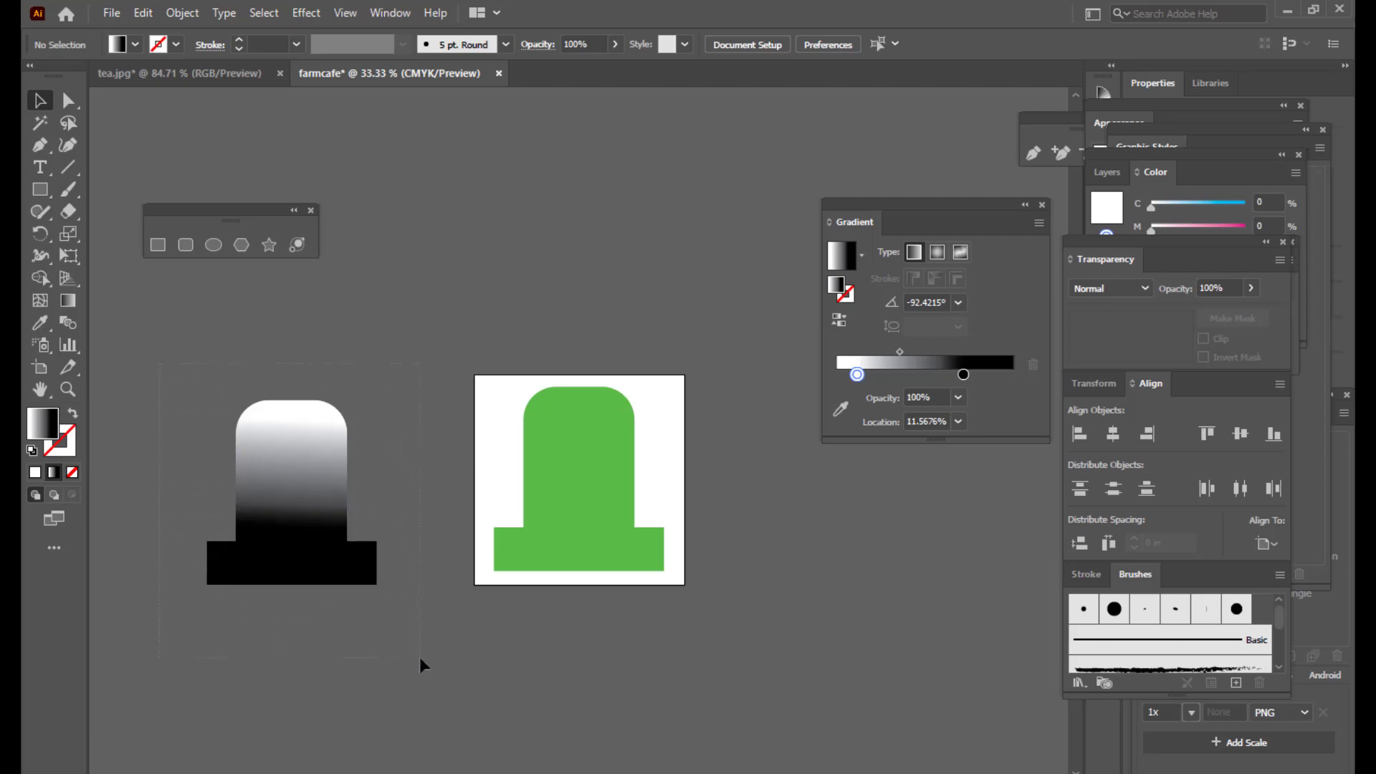
# - Make an opacity mask from the gradient shape and the tea image beneath it, with the mask set to clip
pyautogui.moveTo(419, 657); pyautogui.dragTo(419, 656)
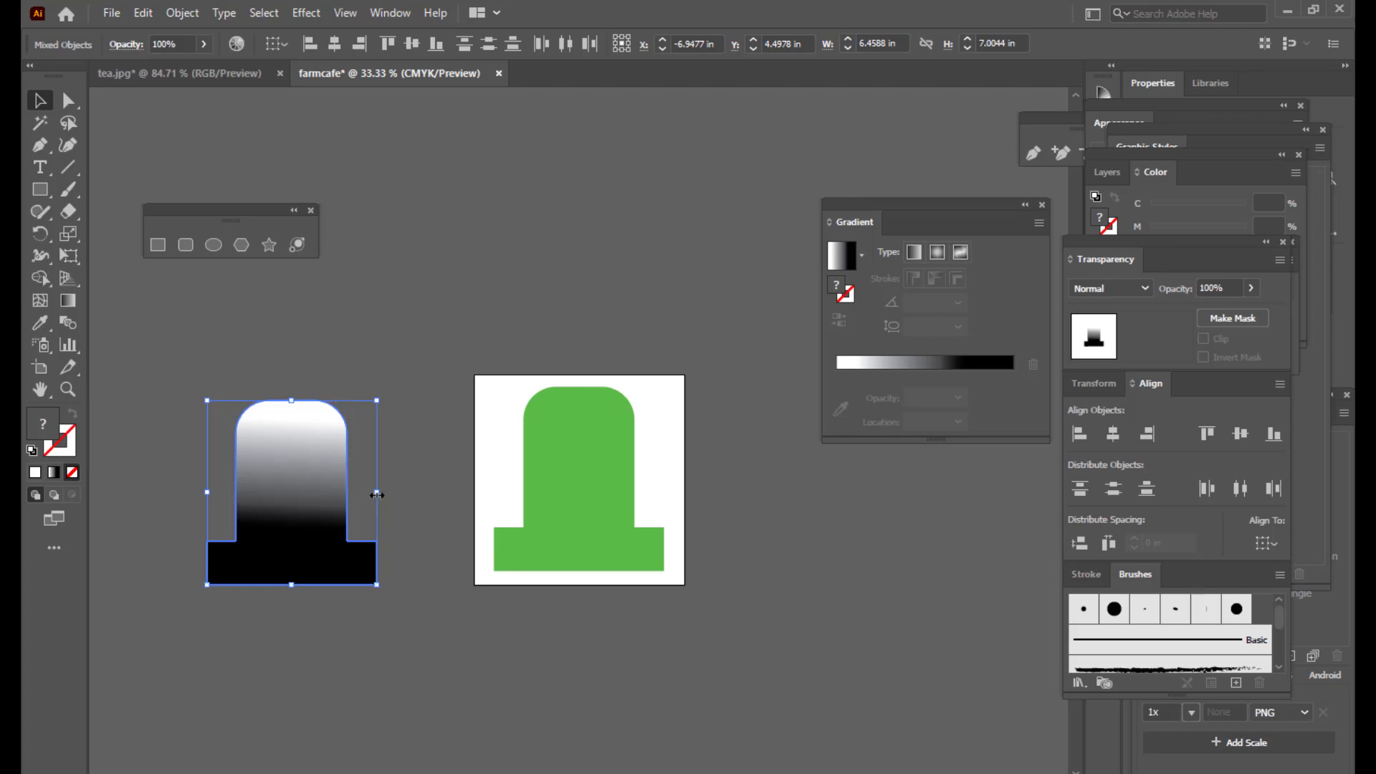
pyautogui.click(126, 47)
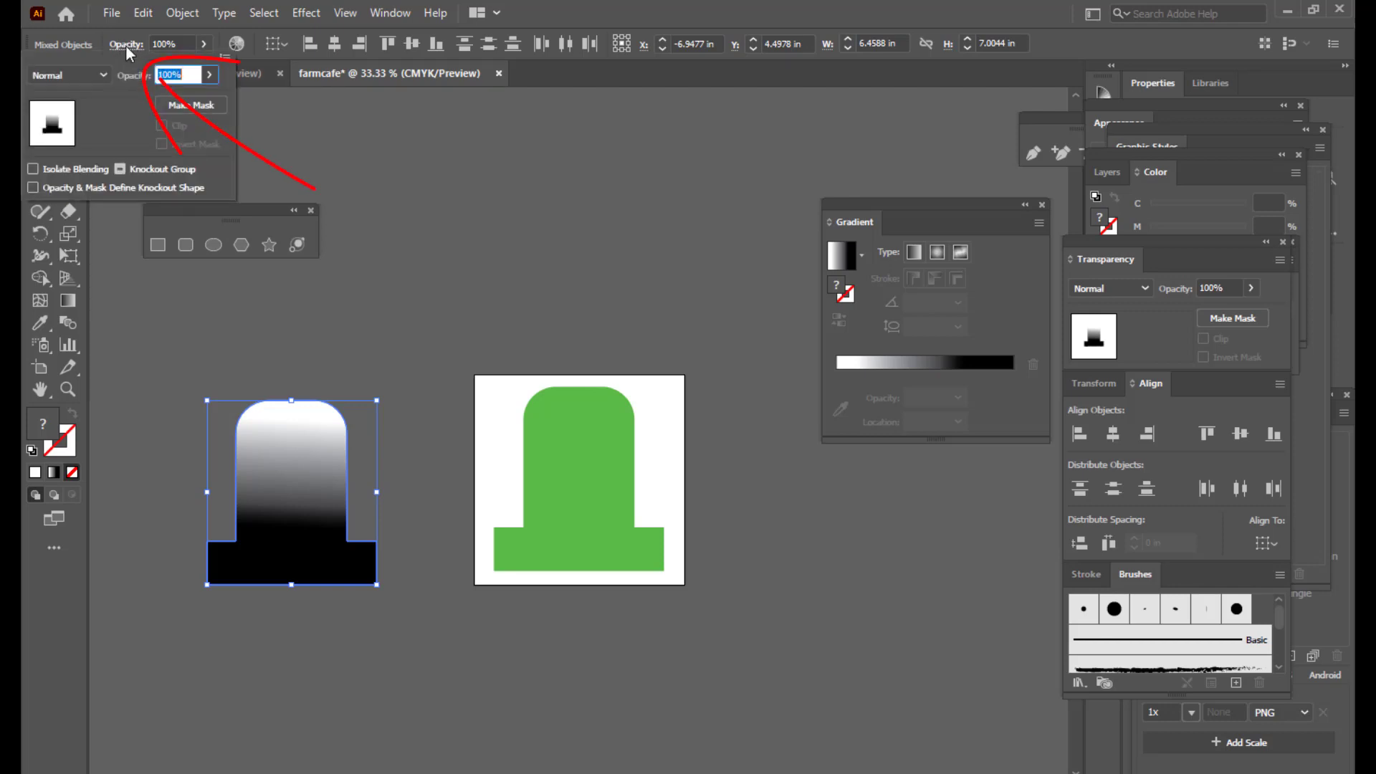
pyautogui.click(227, 58)
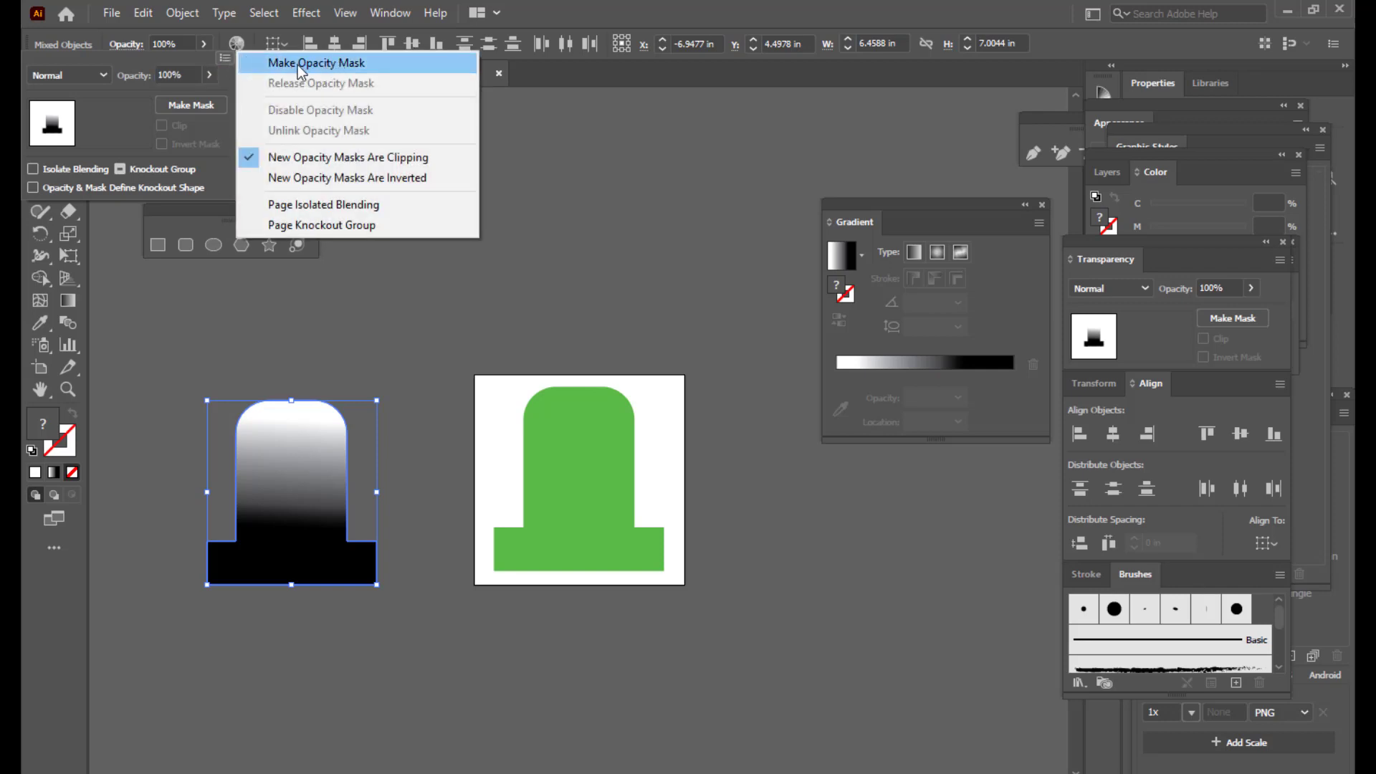
pyautogui.click(391, 66)
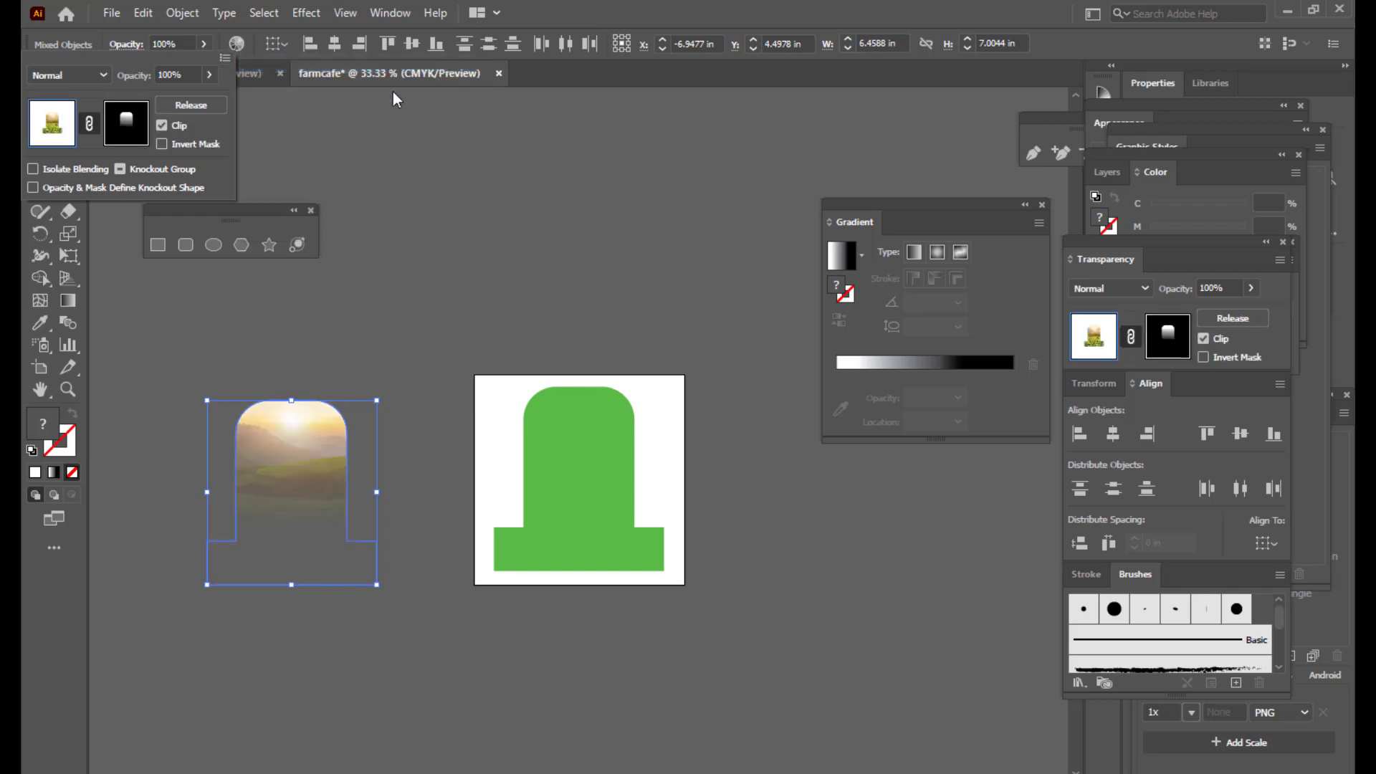
pyautogui.click(410, 359)
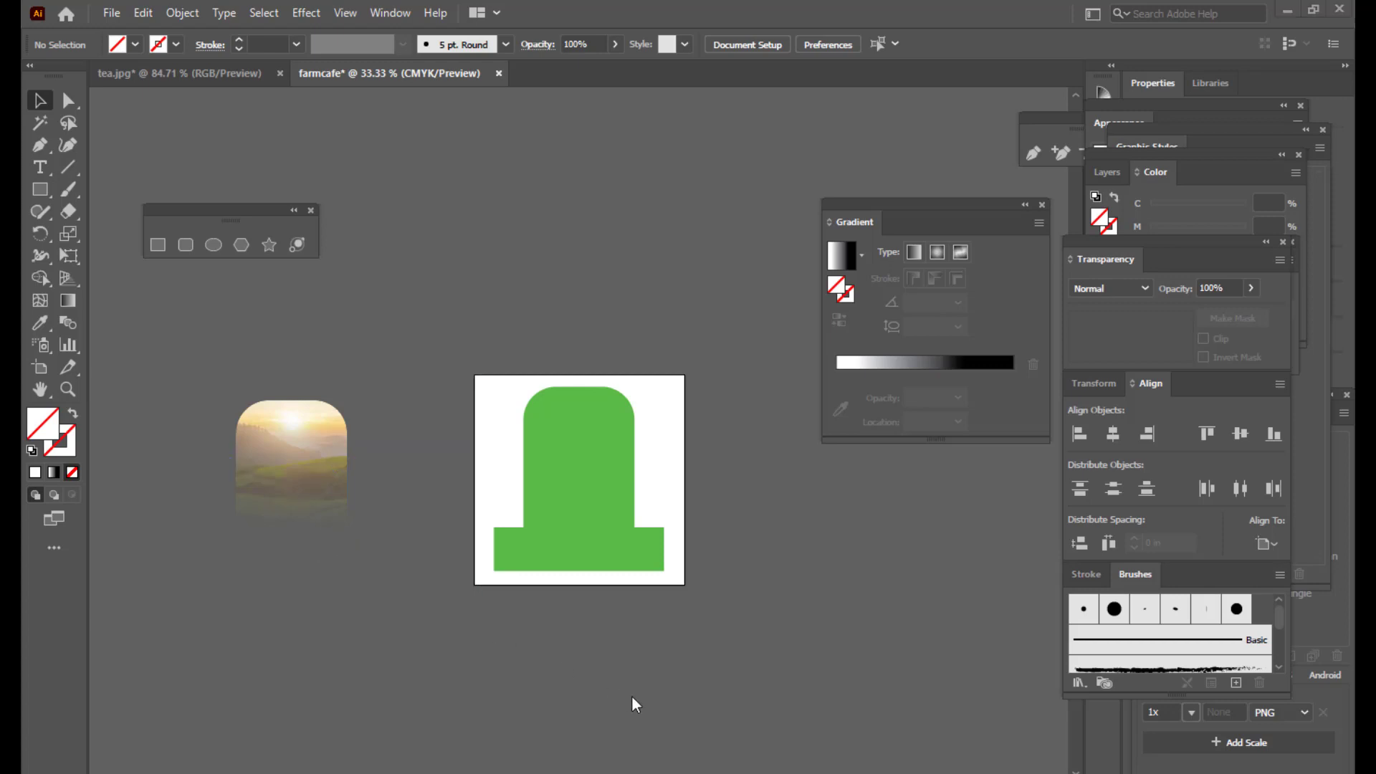
# - Place the faded tea image exactly over the green tag shape on the artboard, and shift the Gradient panel clear of the artwork
pyautogui.moveTo(308, 450); pyautogui.dragTo(582, 434)
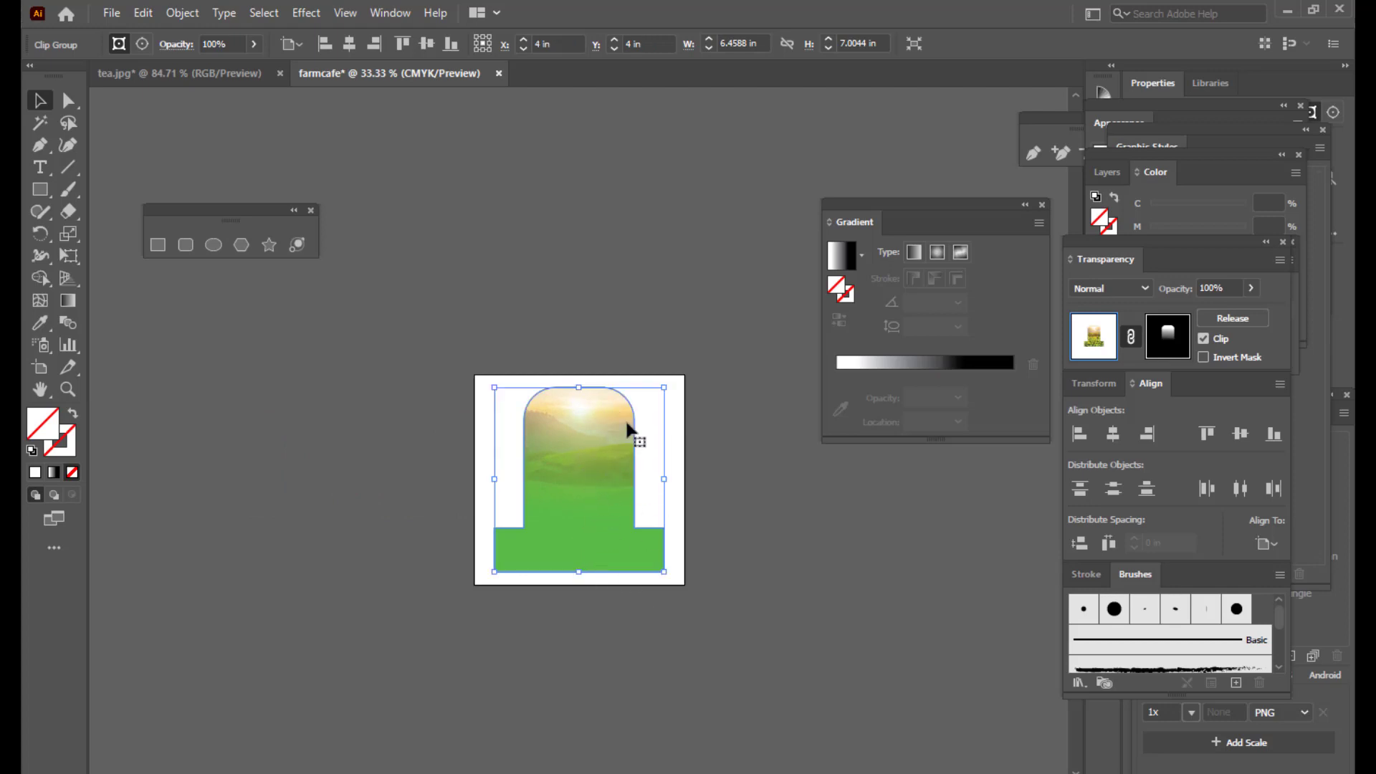
pyautogui.click(738, 377)
pyautogui.moveTo(390, 359); pyautogui.dragTo(690, 574)
pyautogui.click(643, 303)
pyautogui.hotkey('ctrl', 'a')
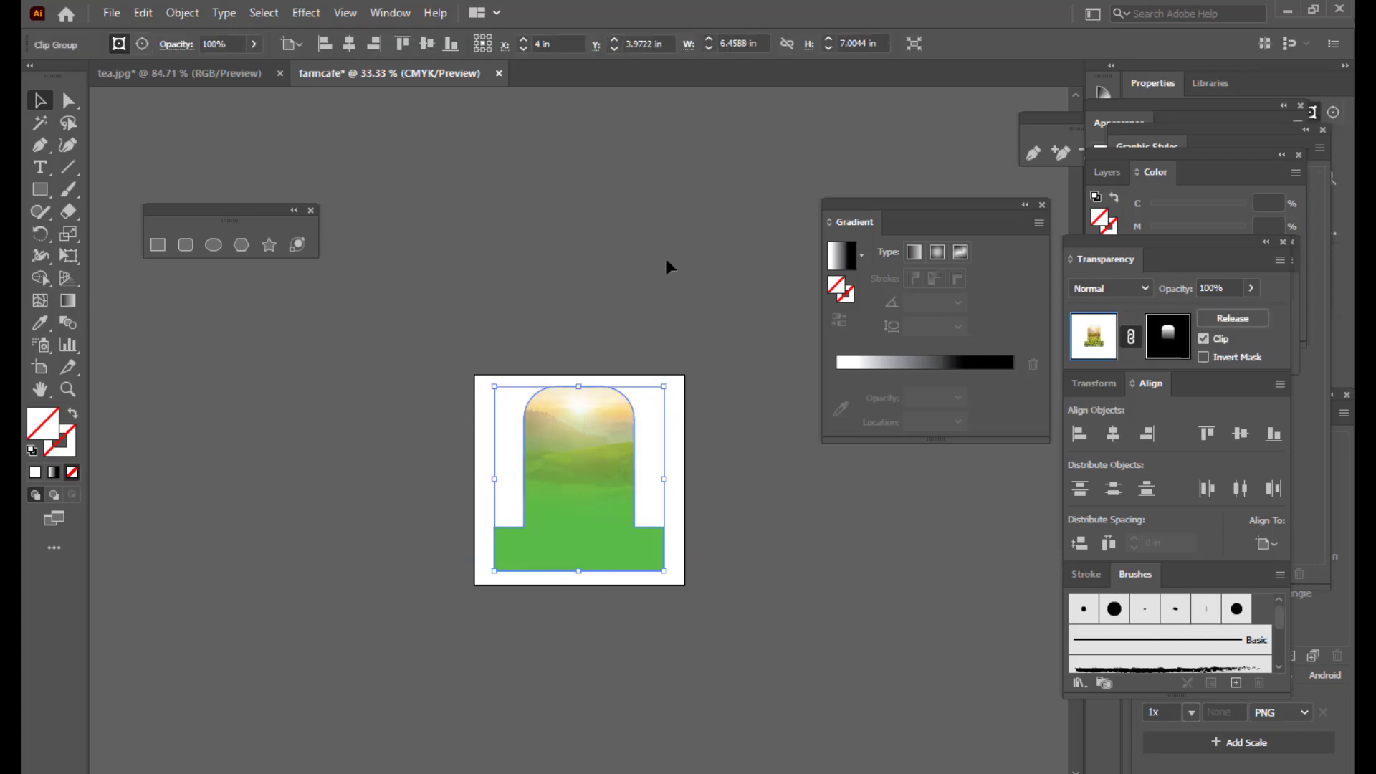
pyautogui.hotkey('ctrl', '+')
pyautogui.hotkey('ctrl', '+')
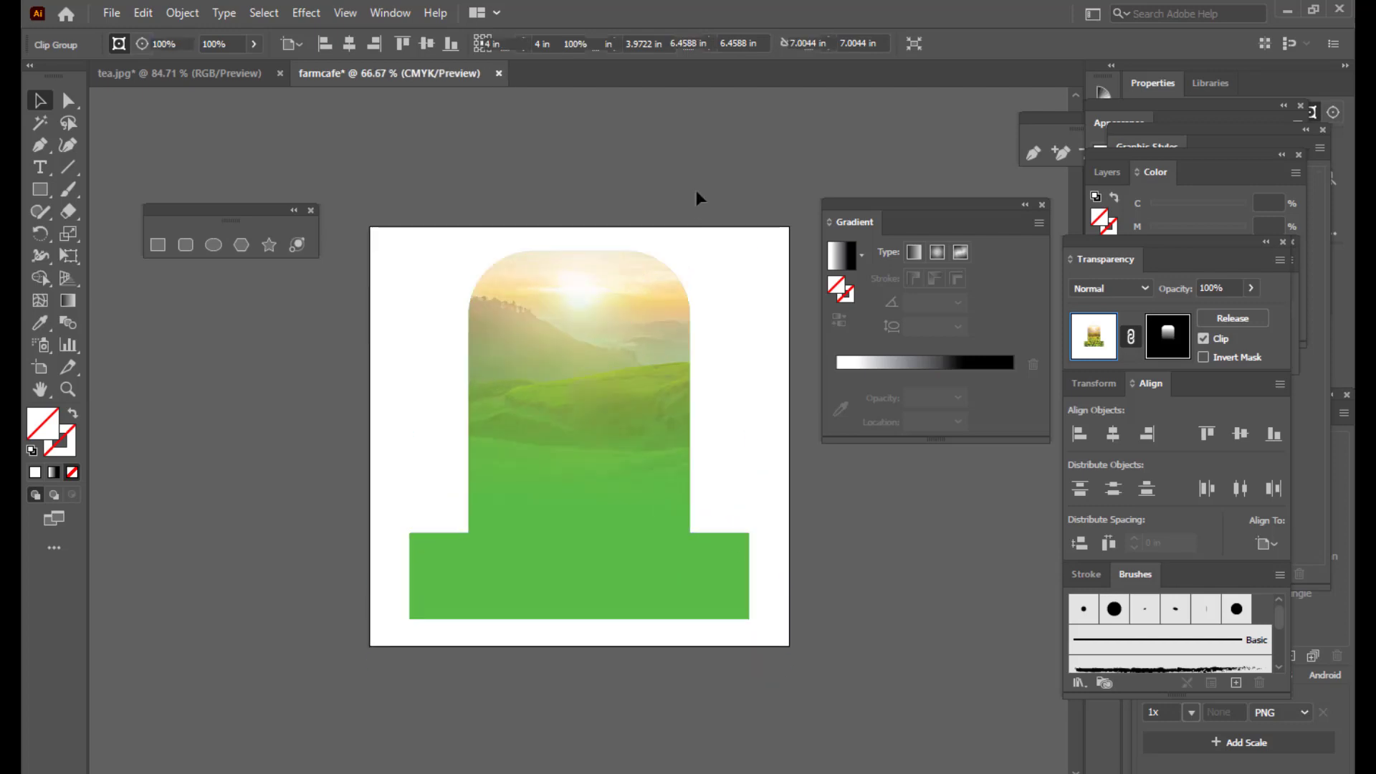
pyautogui.moveTo(840, 203); pyautogui.dragTo(973, 195)
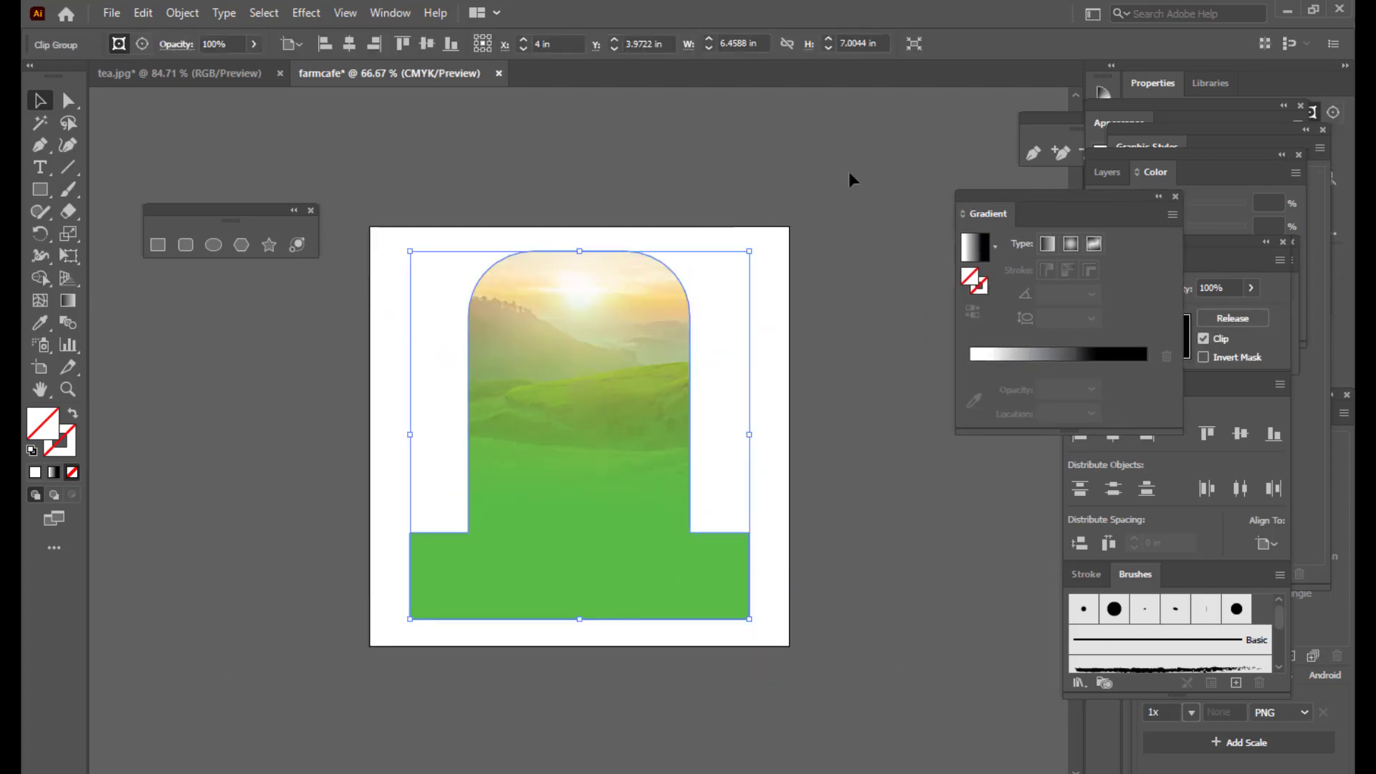
pyautogui.click(849, 179)
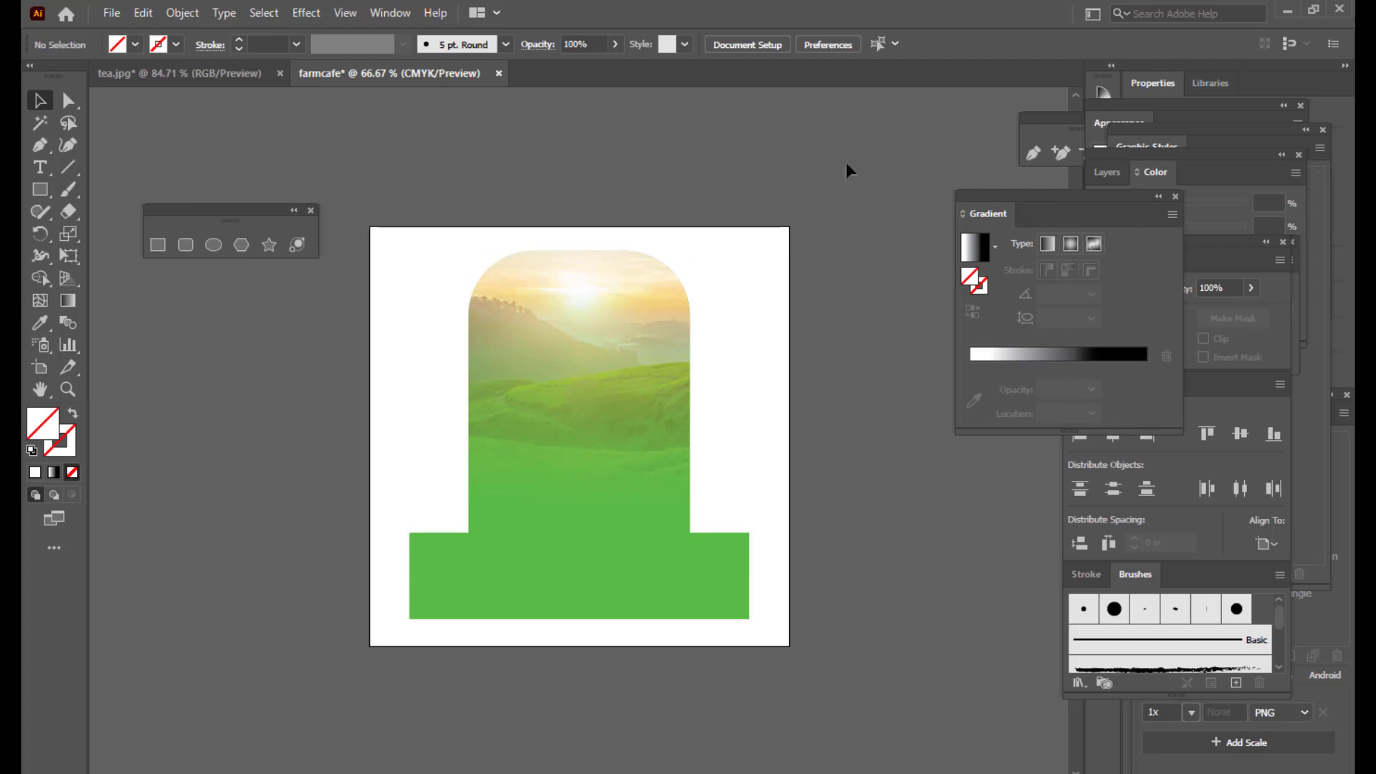
pyautogui.scroll(1, 841, 199)
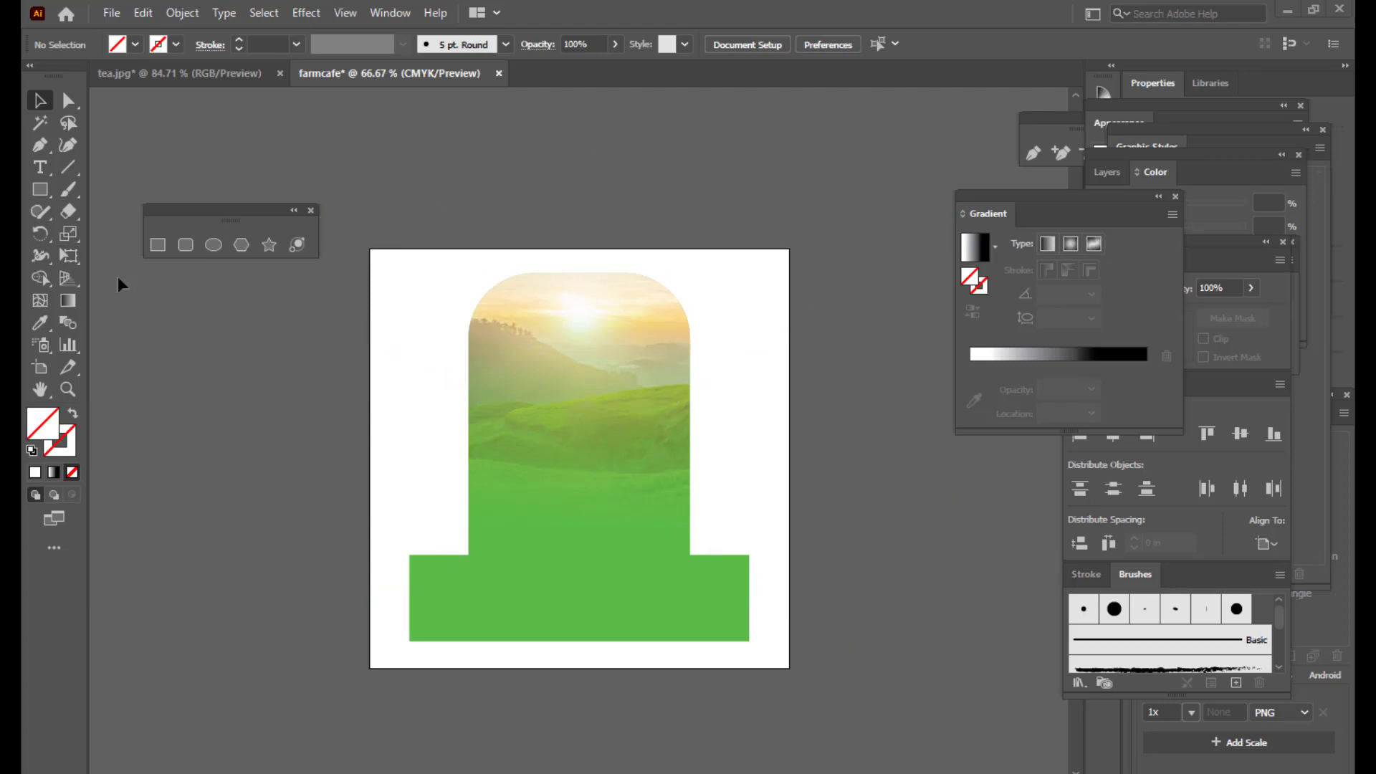
# - Add the text "farmcafe" above the artboard and enlarge it to about 65.3 pt
pyautogui.click(40, 168)
pyautogui.click(476, 175)
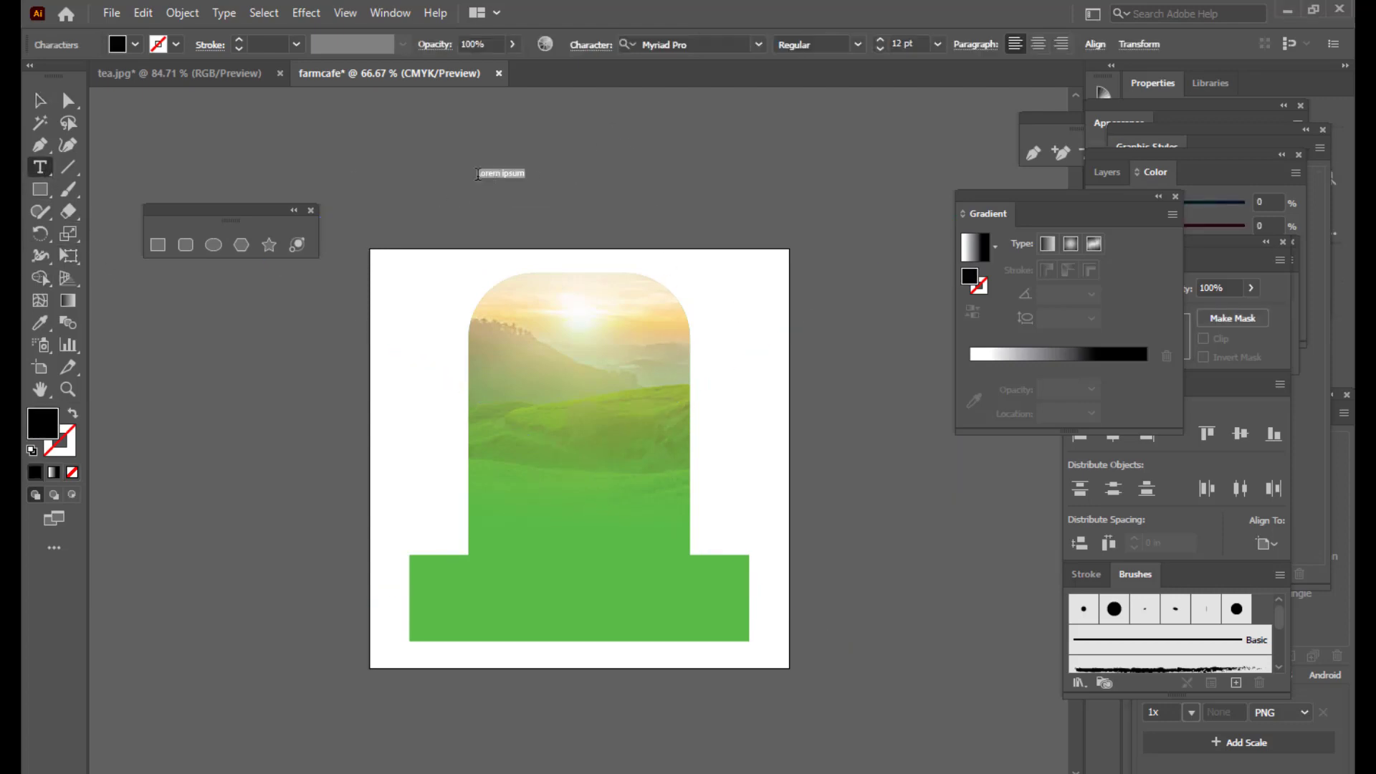
pyautogui.press('BackSpace')
pyautogui.write('farmcafe')
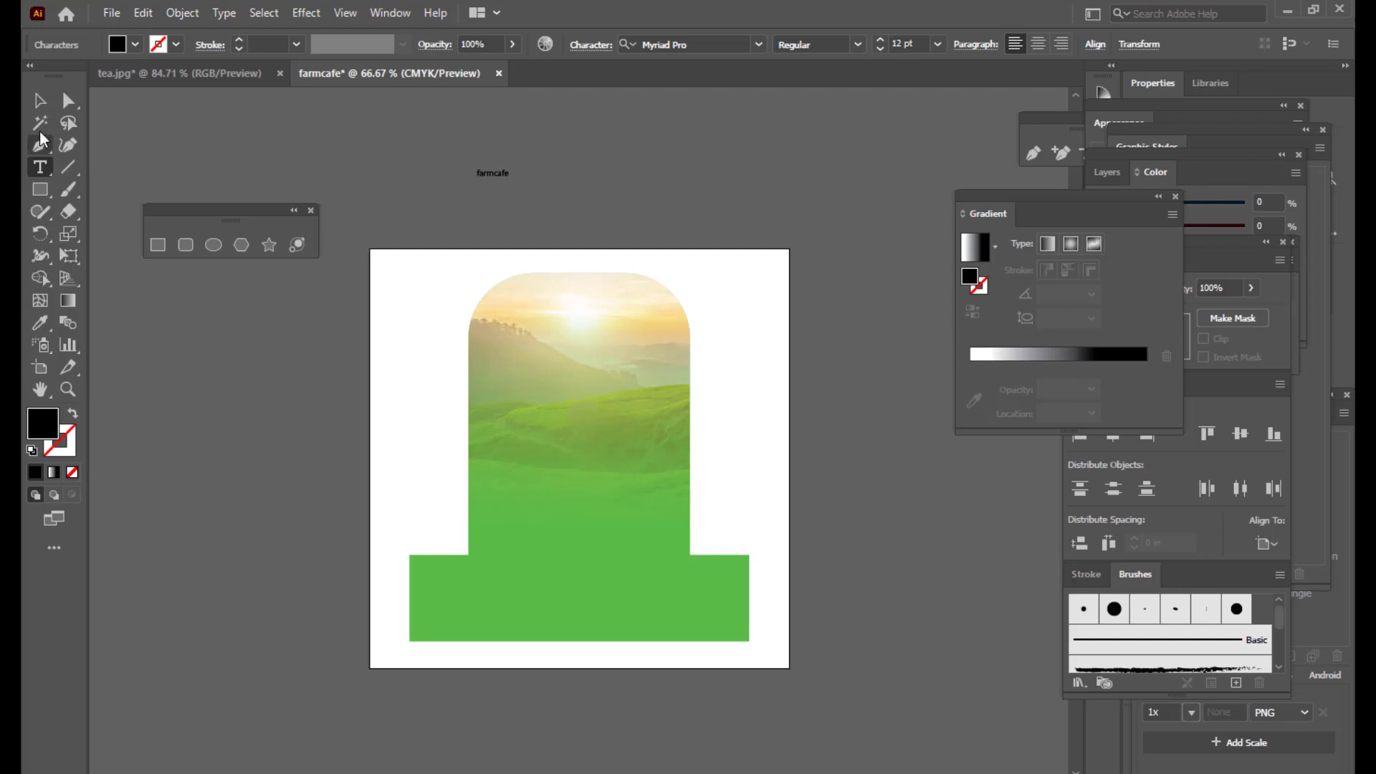
pyautogui.click(40, 101)
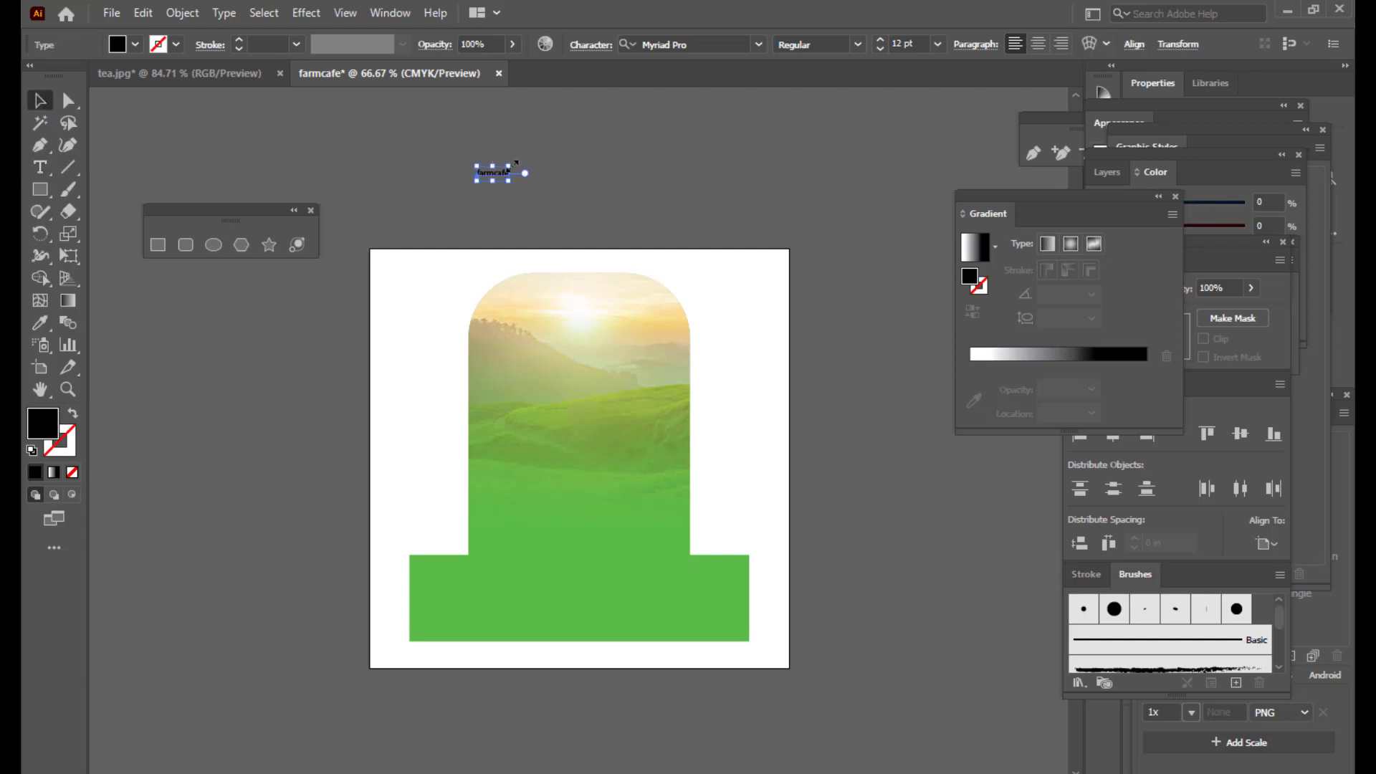
pyautogui.moveTo(515, 165); pyautogui.dragTo(364, 165)
# - Set the font of the farmcafe text to Impact and nudge the text slightly within the space above the artboard
pyautogui.click(41, 167)
pyautogui.click(722, 44)
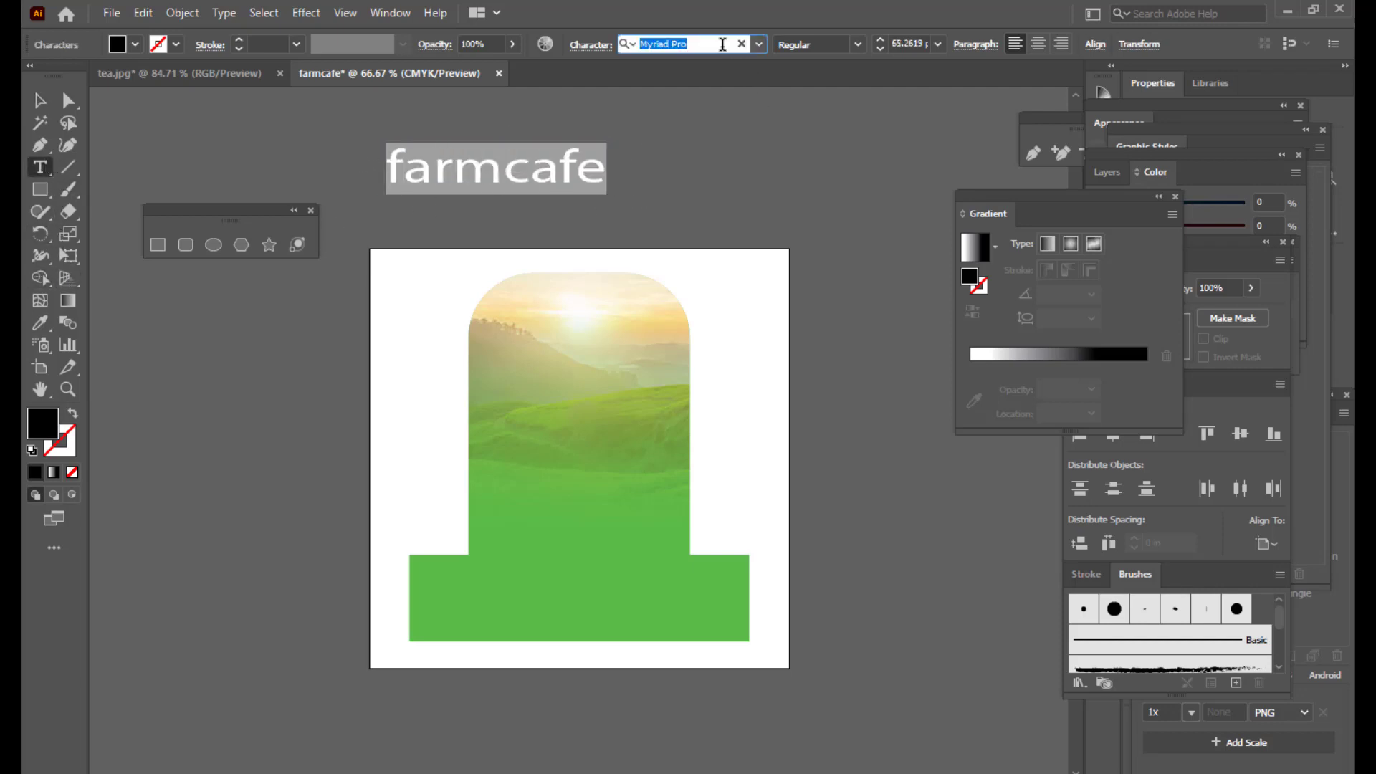
pyautogui.write('impact')
pyautogui.press('Return')
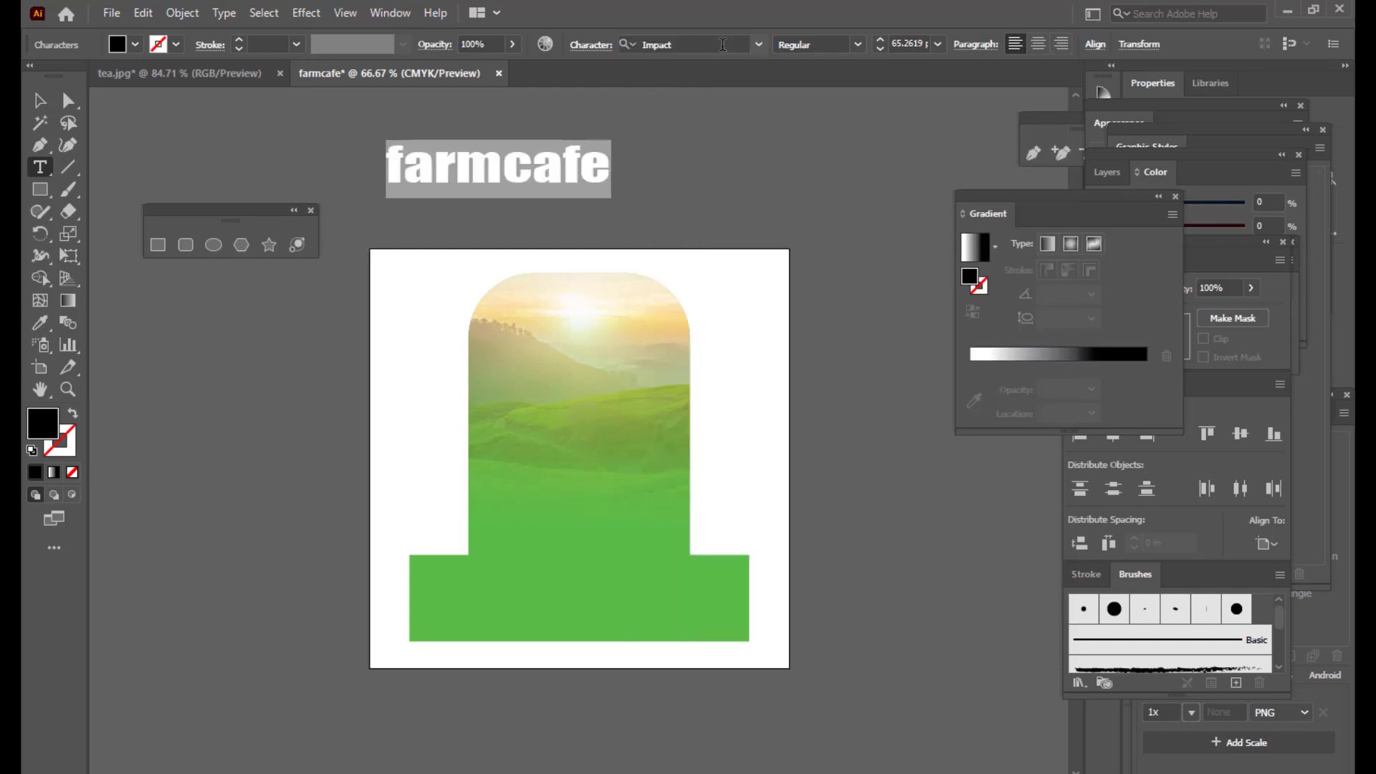
pyautogui.click(40, 100)
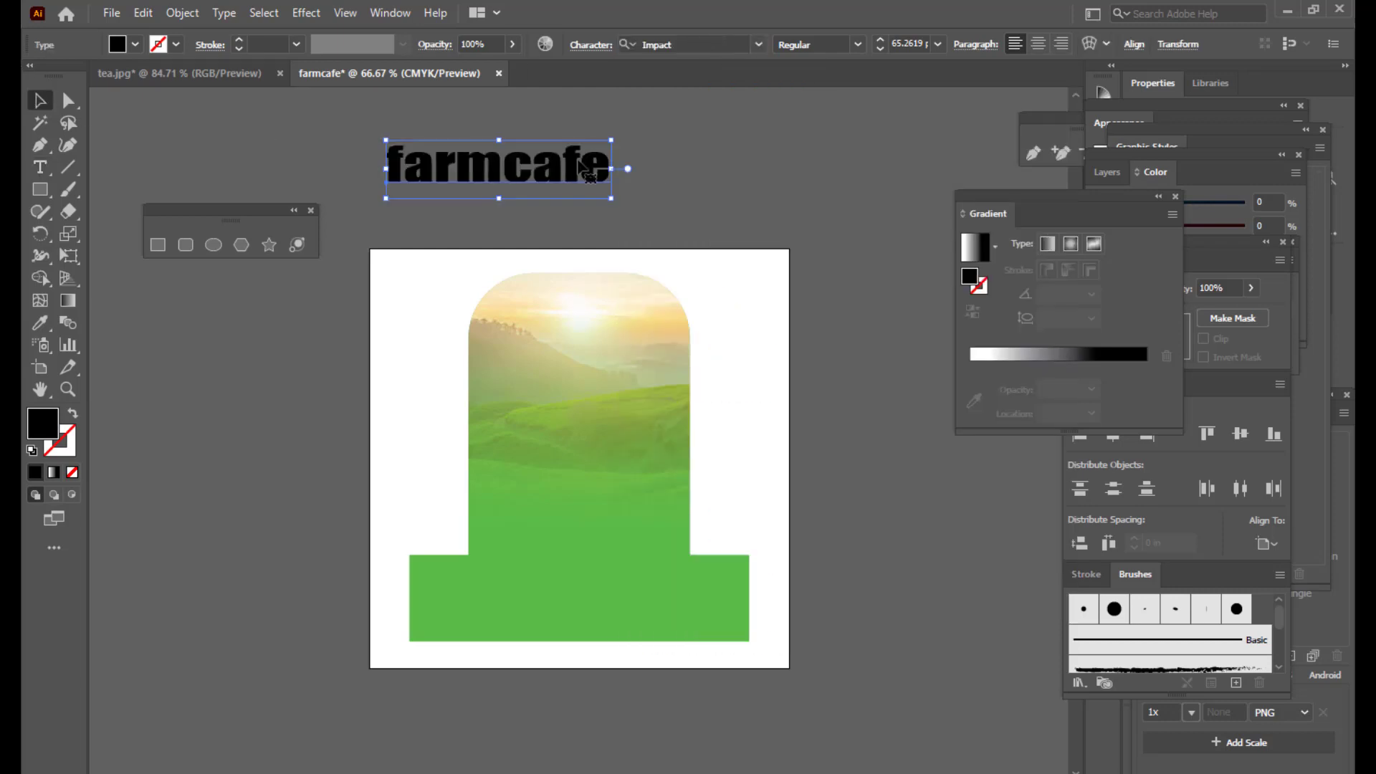
pyautogui.moveTo(559, 174); pyautogui.dragTo(573, 179)
# - Change the fill colour of the farmcafe text to white
pyautogui.doubleClick(43, 423)
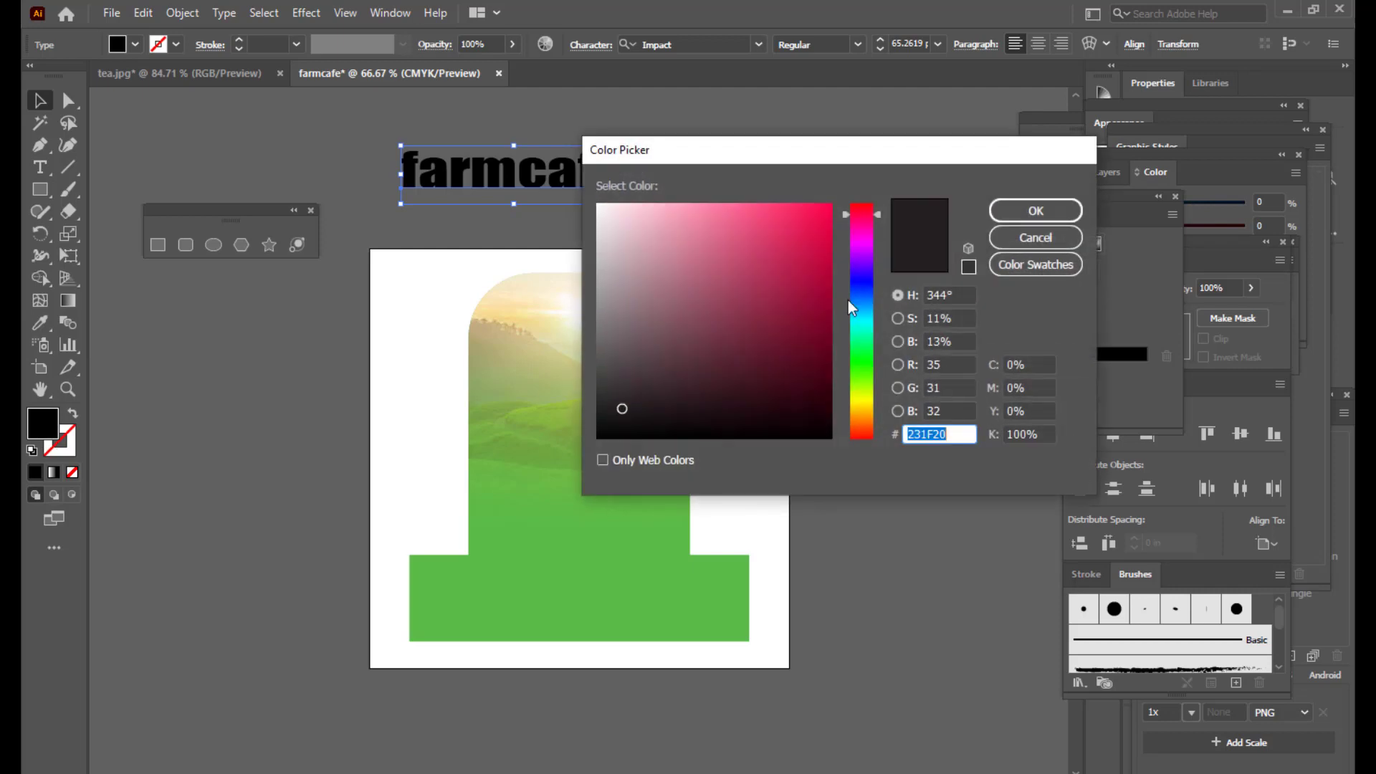
pyautogui.click(640, 241)
pyautogui.moveTo(641, 242); pyautogui.dragTo(620, 199)
pyautogui.click(1036, 210)
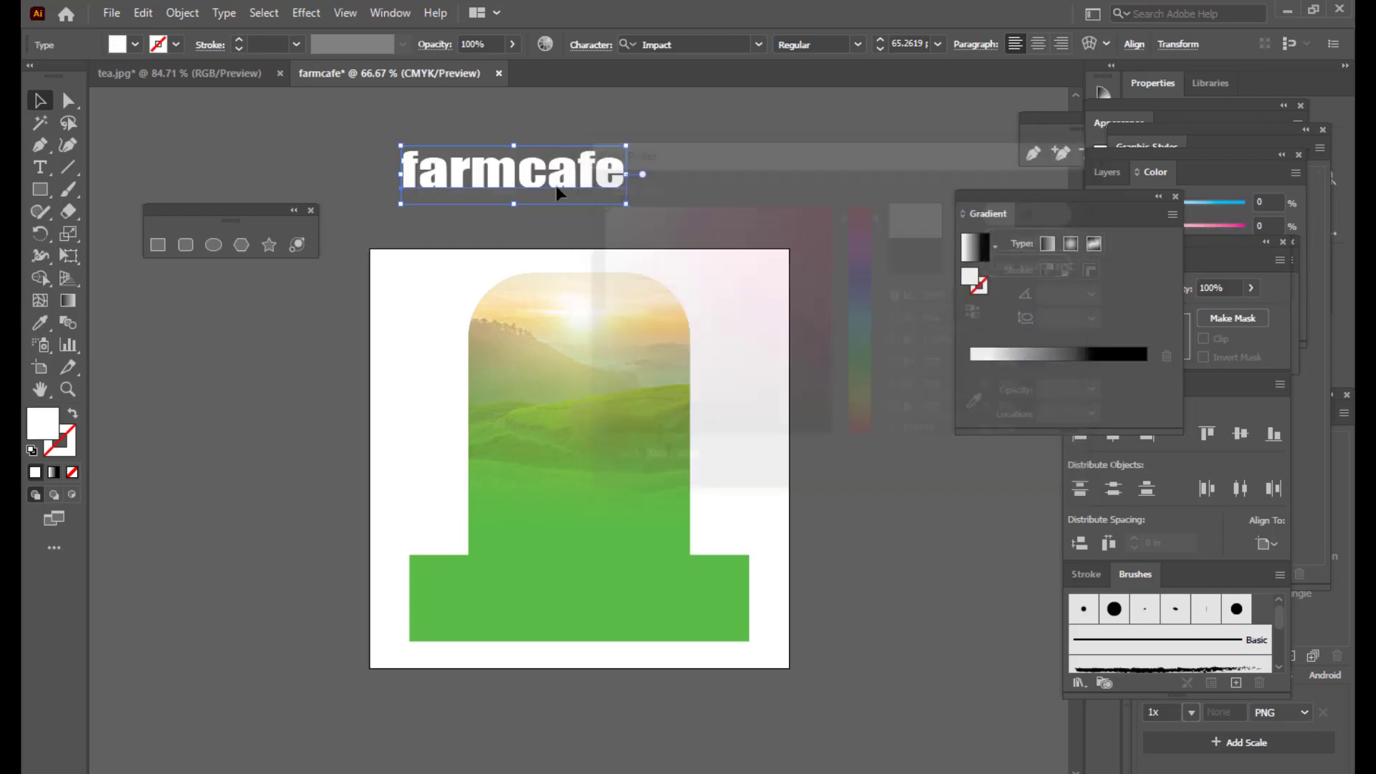
# - Enlarge the farmcafe text to about 71 pt and centre it roughly above the tag shape
pyautogui.moveTo(484, 172); pyautogui.dragTo(537, 173)
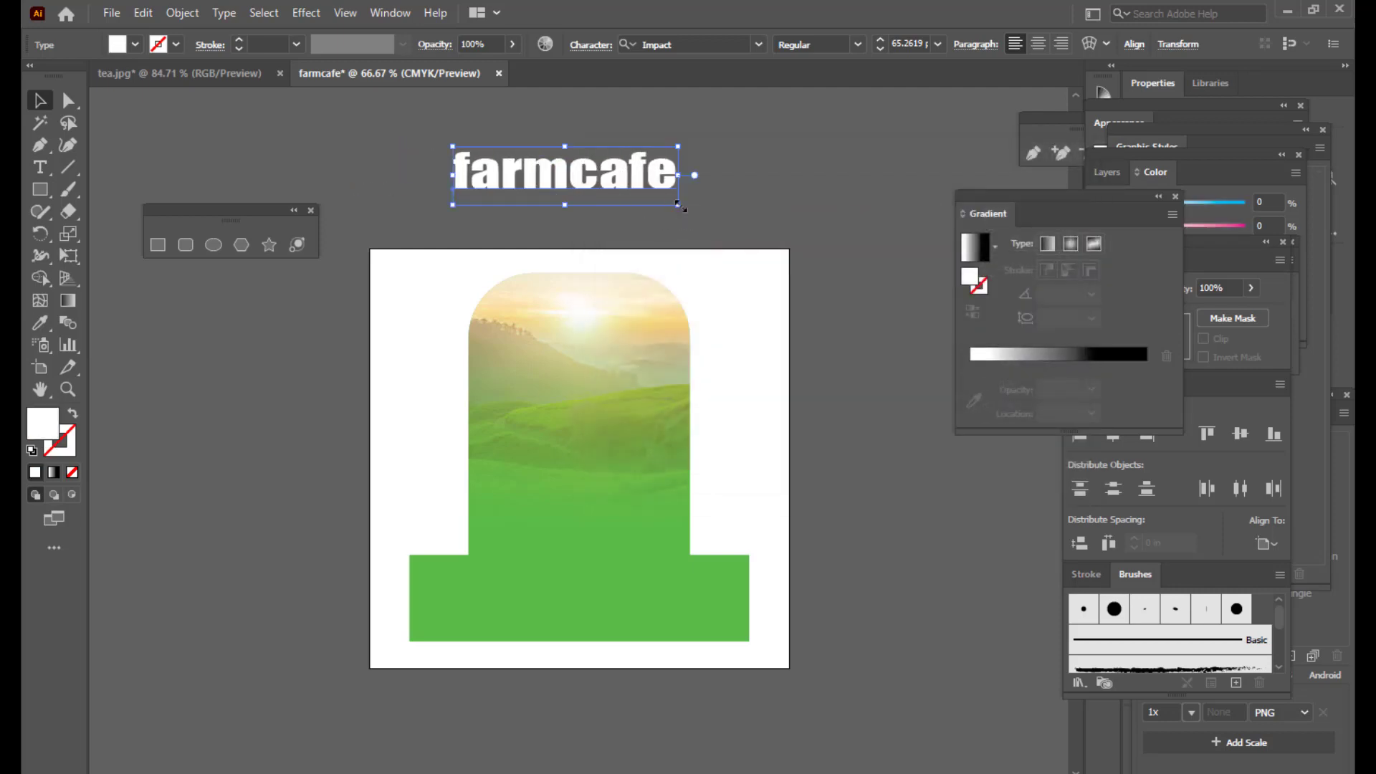
pyautogui.moveTo(680, 206)
pyautogui.mouseDown()
pyautogui.moveTo(698, 218)
pyautogui.moveTo(596, 629)
pyautogui.moveTo(638, 602)
pyautogui.moveTo(667, 184)
pyautogui.mouseUp()
pyautogui.click(813, 174)
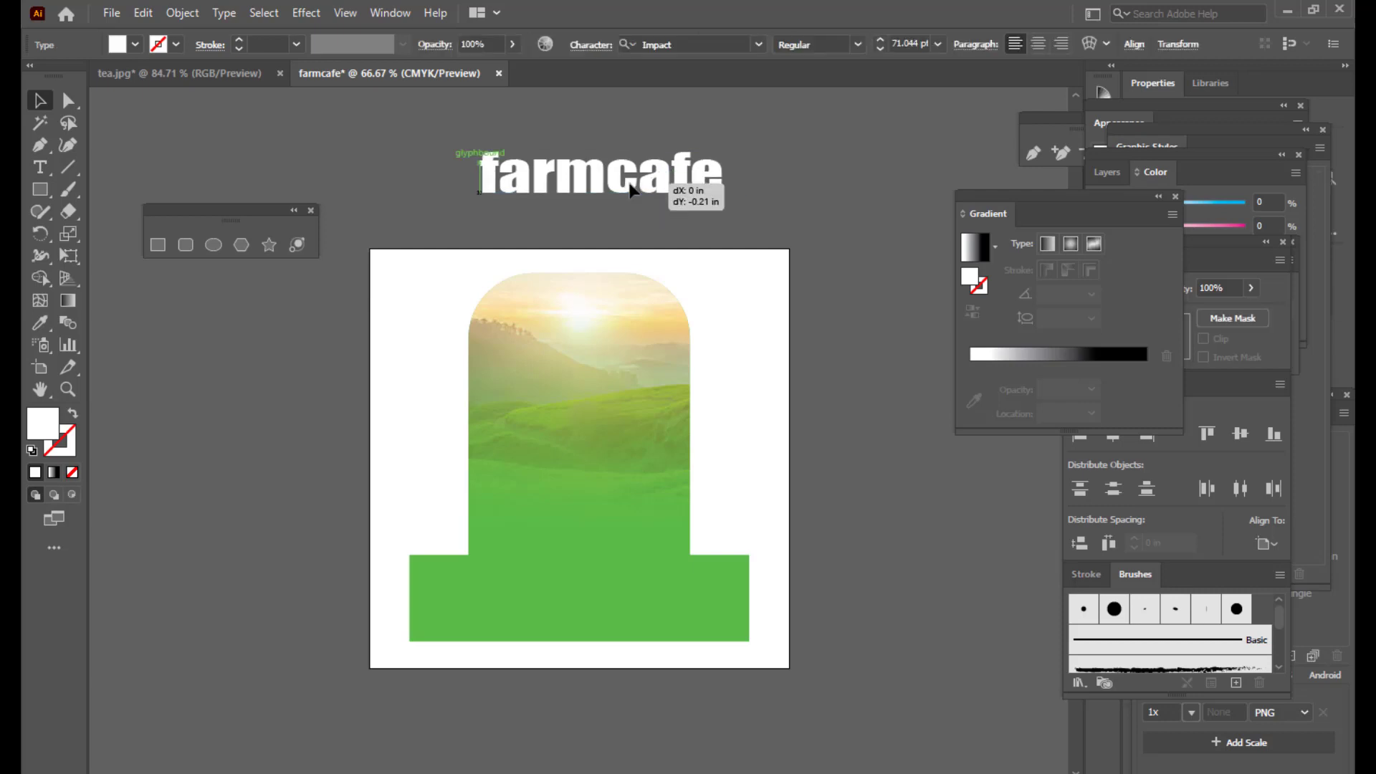
# - Draw a rounded rectangle around the farmcafe text, with no fill and a white outline
pyautogui.click(185, 246)
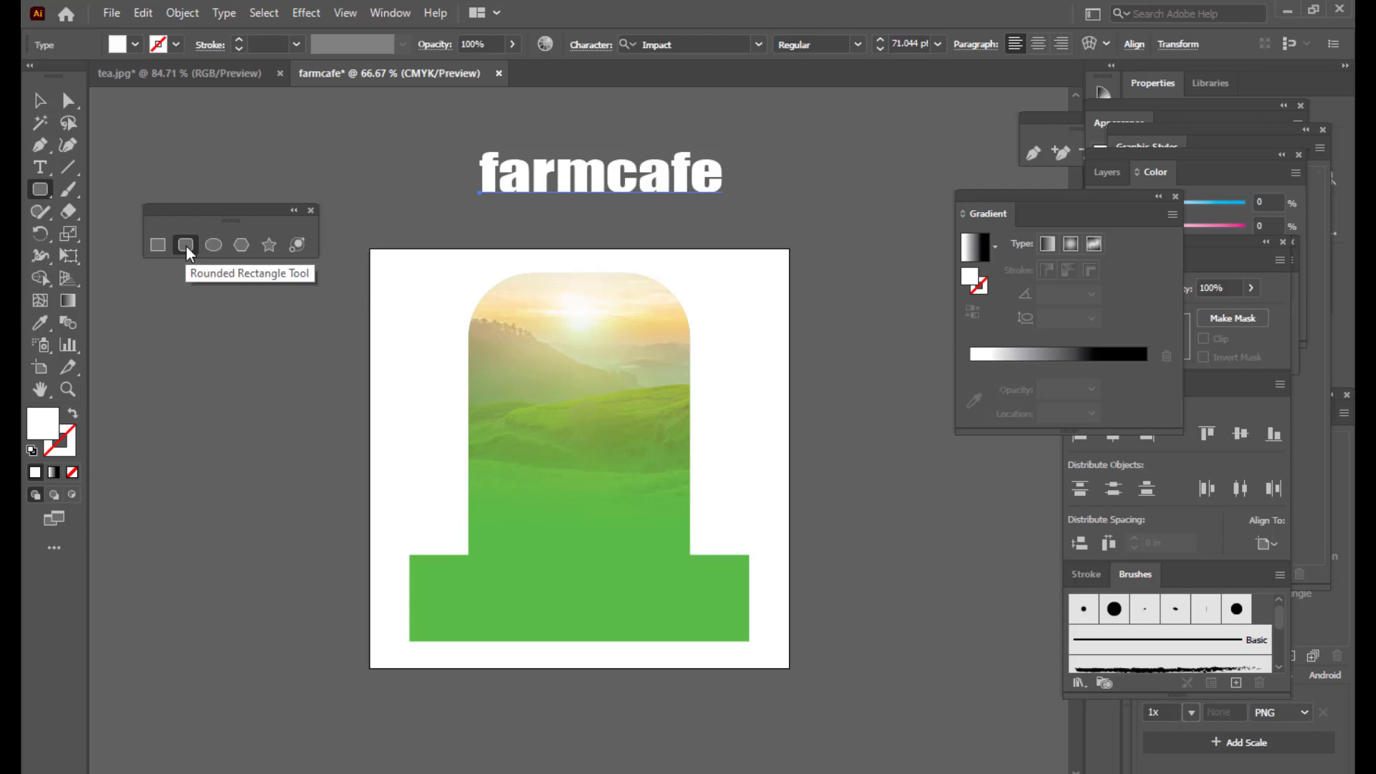
pyautogui.moveTo(452, 134); pyautogui.dragTo(749, 215)
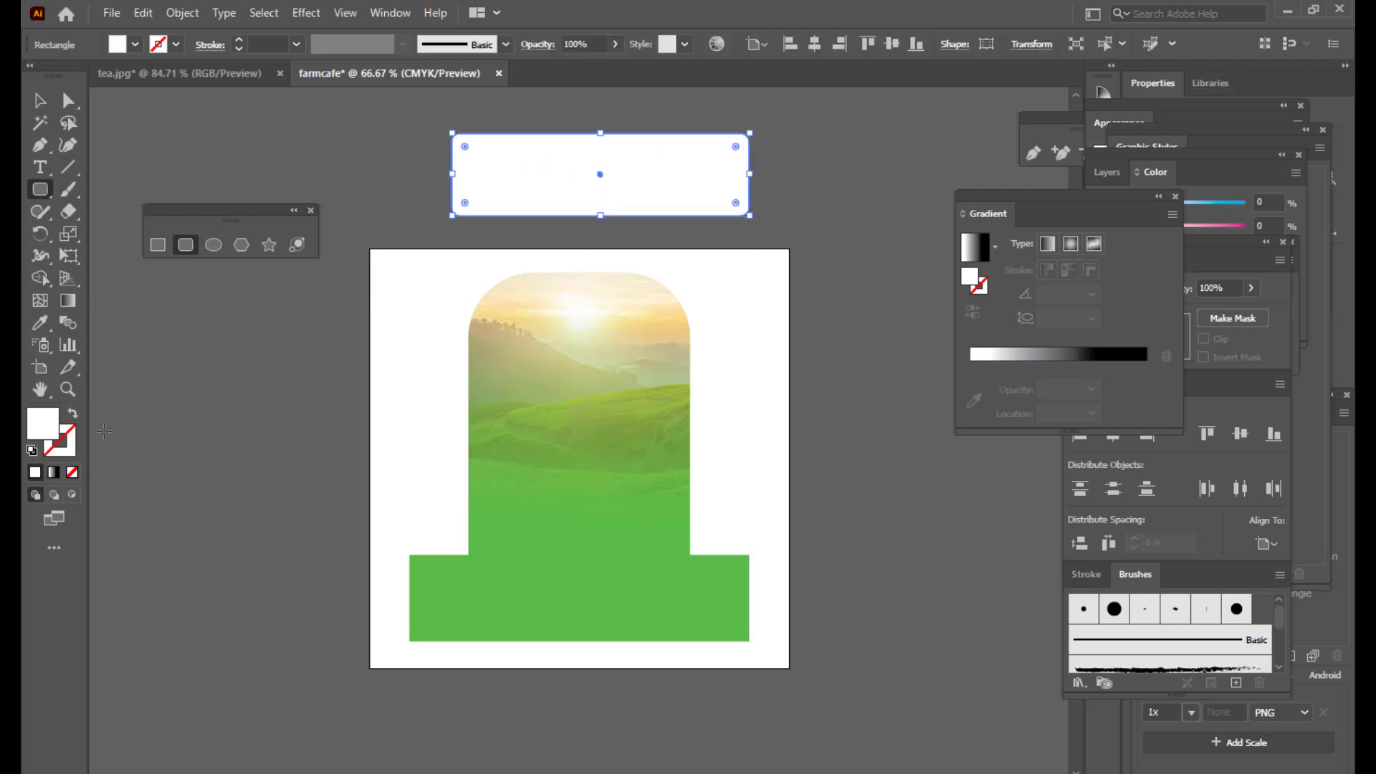
pyautogui.click(72, 413)
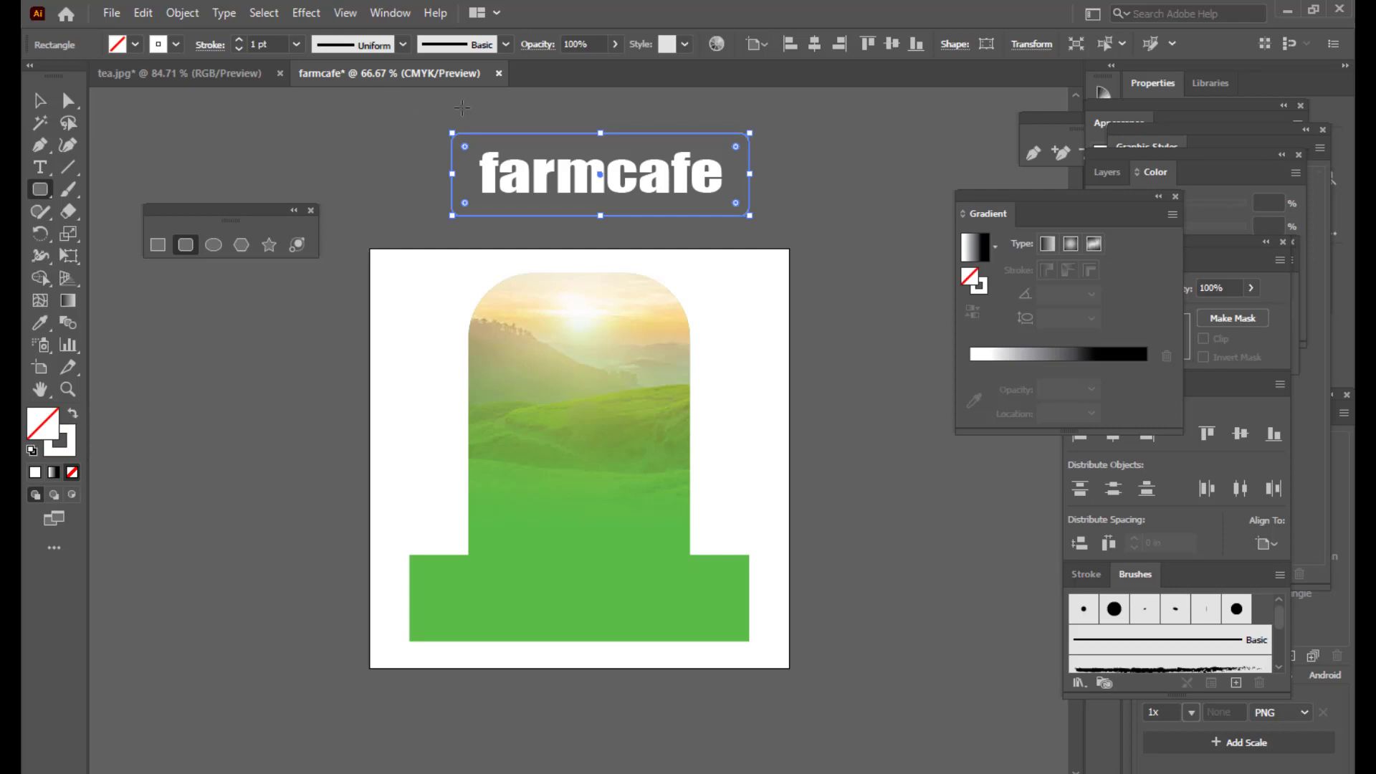
# - Set the rounded rectangle's stroke colour to bright yellow, EDF906
pyautogui.doubleClick(73, 448)
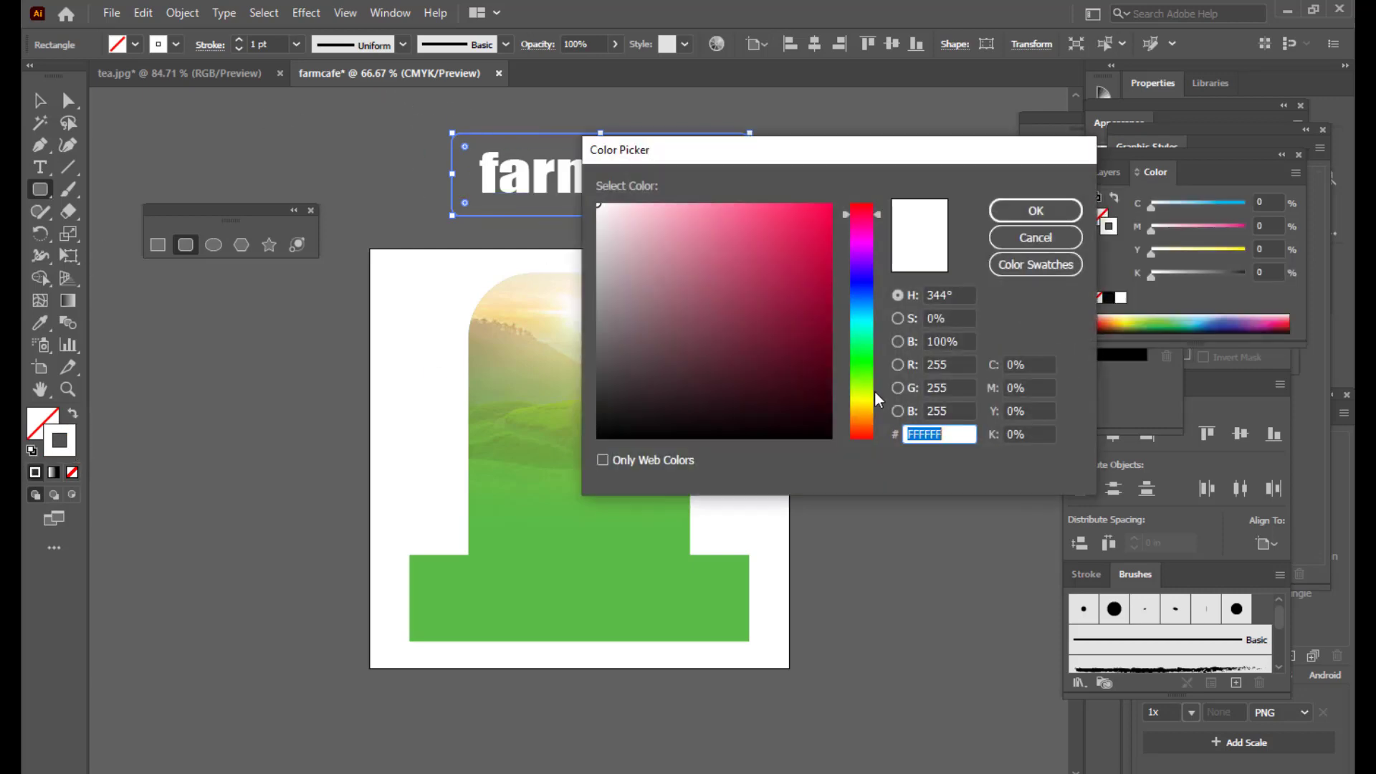
pyautogui.click(867, 398)
pyautogui.click(826, 211)
pyautogui.click(1018, 209)
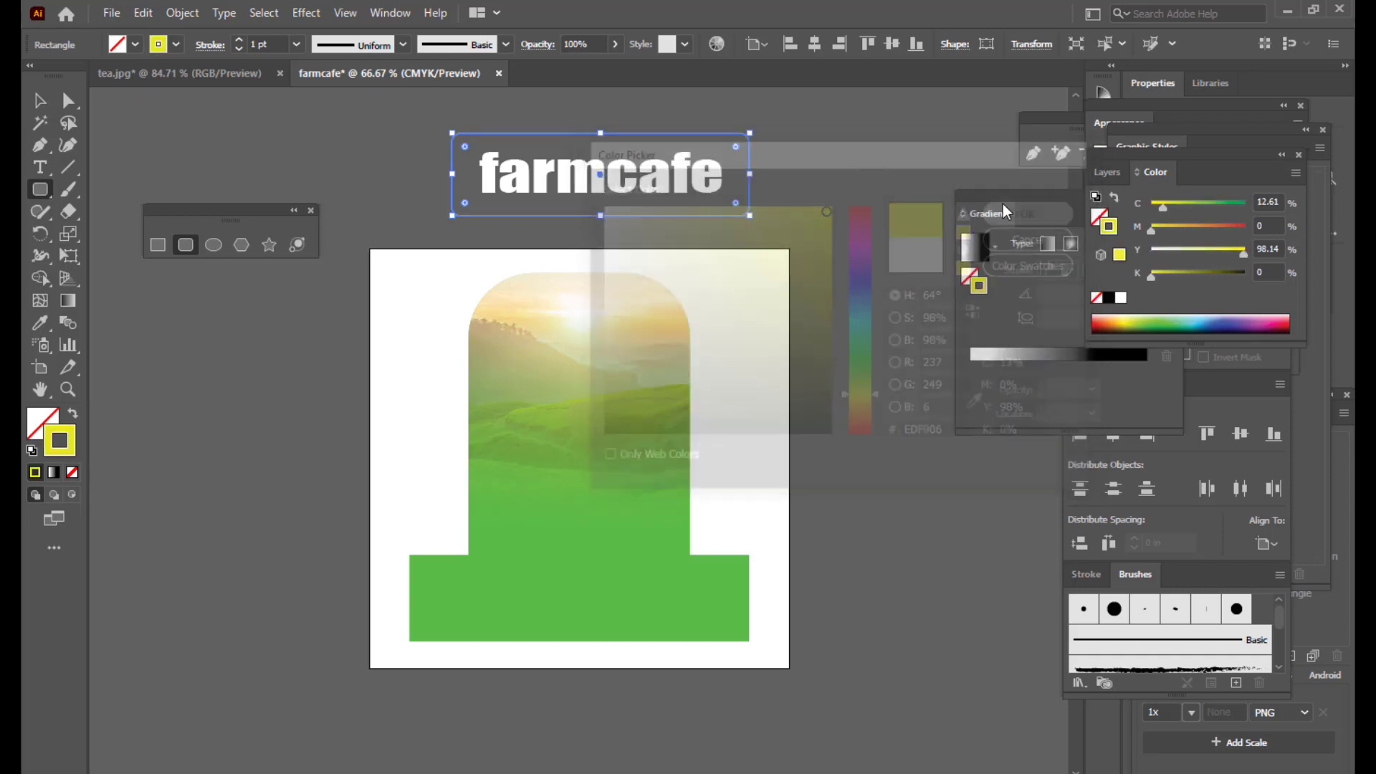
pyautogui.click(41, 101)
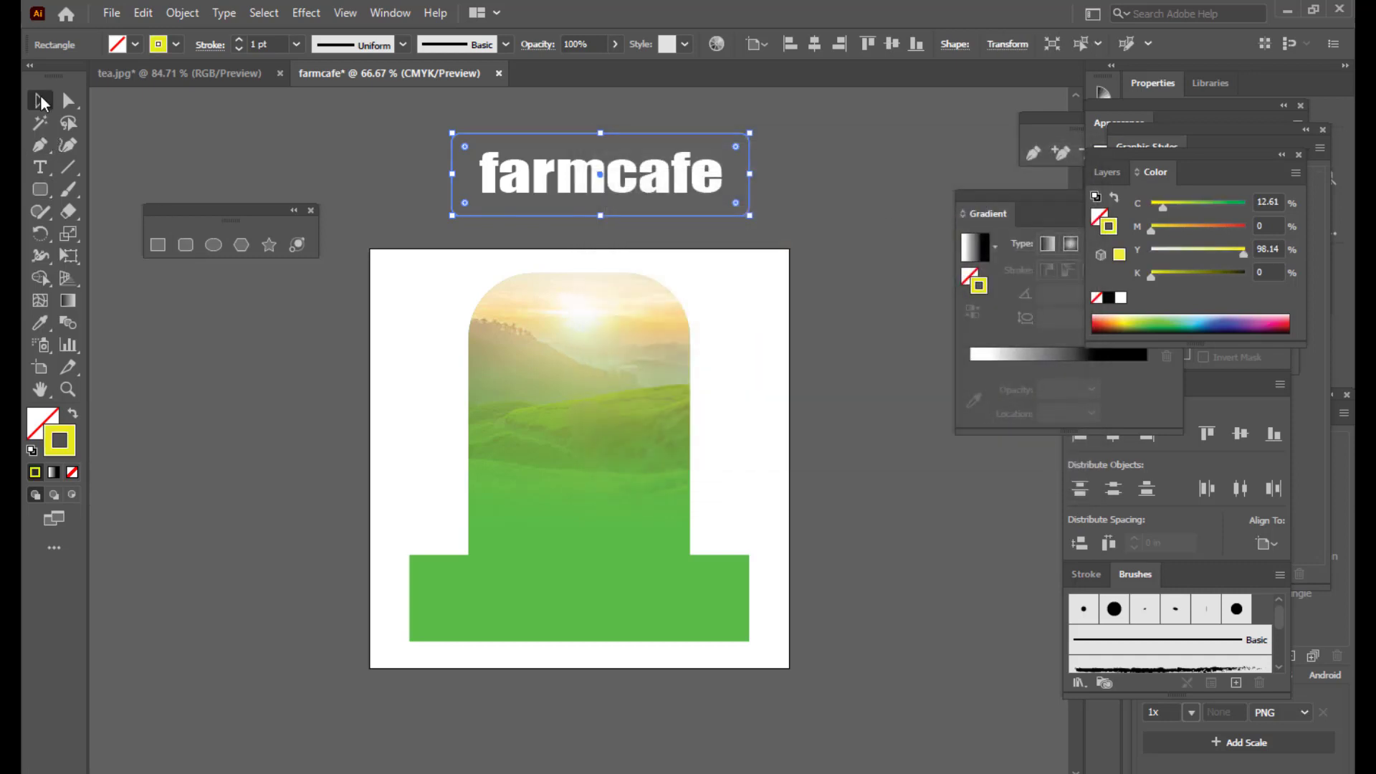
# - Increase the corner rounding of the yellow frame around the farmcafe text
pyautogui.click(299, 131)
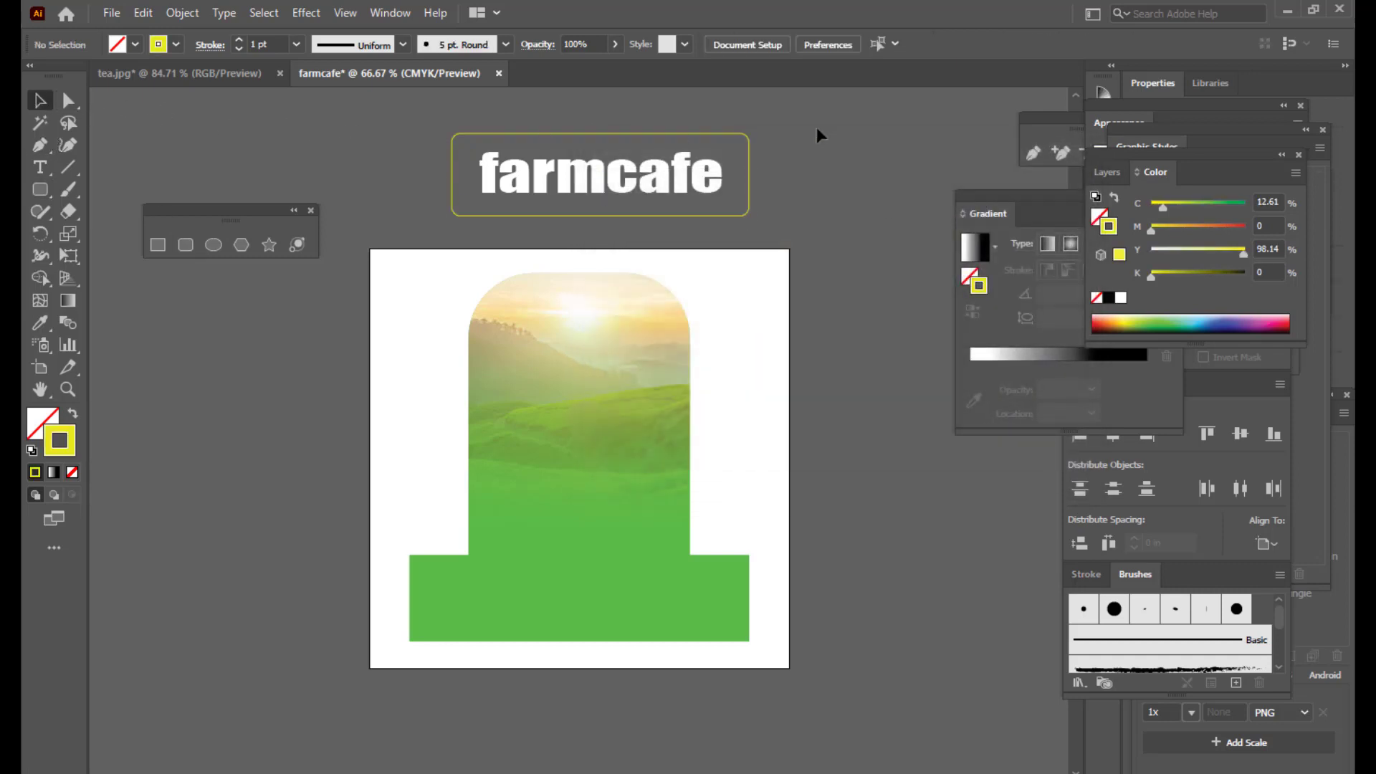
pyautogui.click(744, 137)
pyautogui.moveTo(465, 145); pyautogui.dragTo(486, 164)
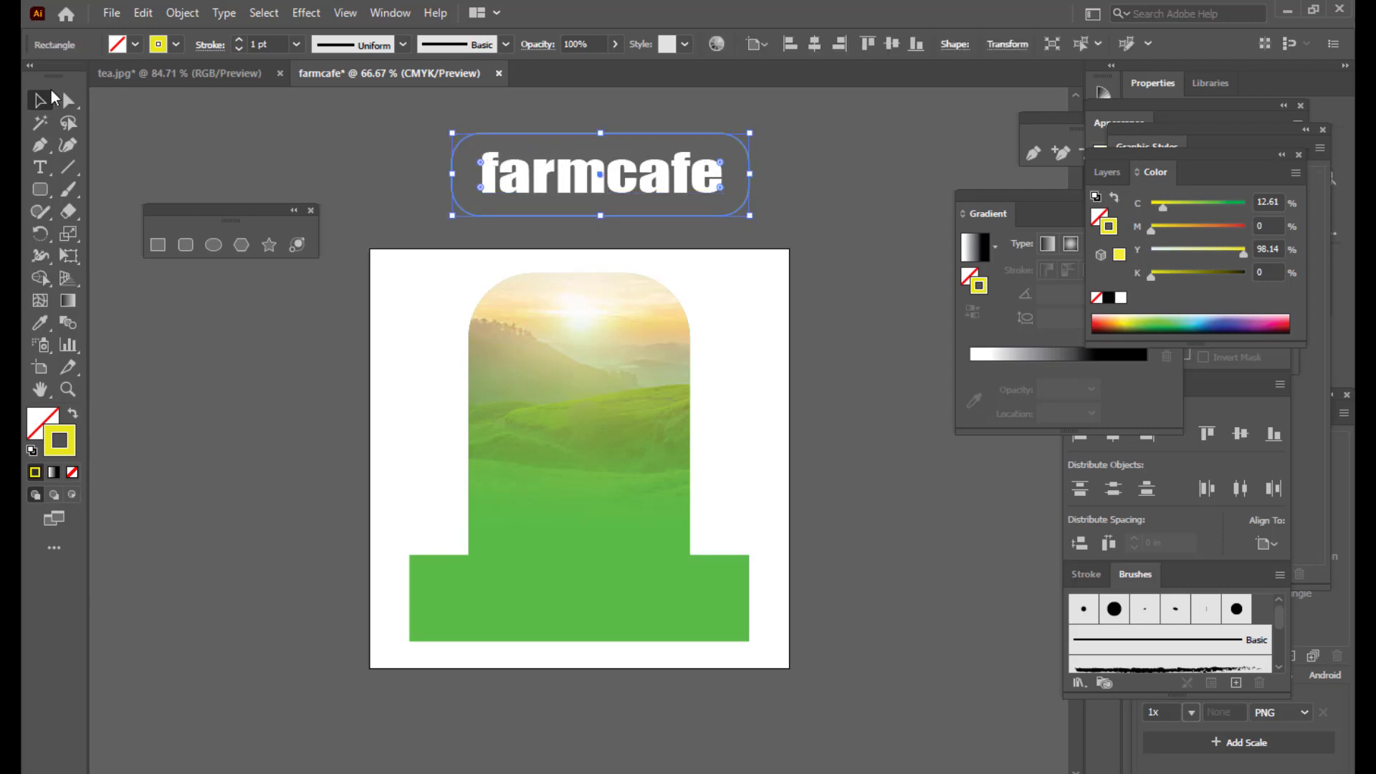
pyautogui.click(353, 141)
# - Duplicate the yellow frame in front of itself and enlarge the copy into a slightly bigger outer frame
pyautogui.click(738, 138)
pyautogui.hotkey('ctrl', 'c')
pyautogui.hotkey('ctrl', 'f')
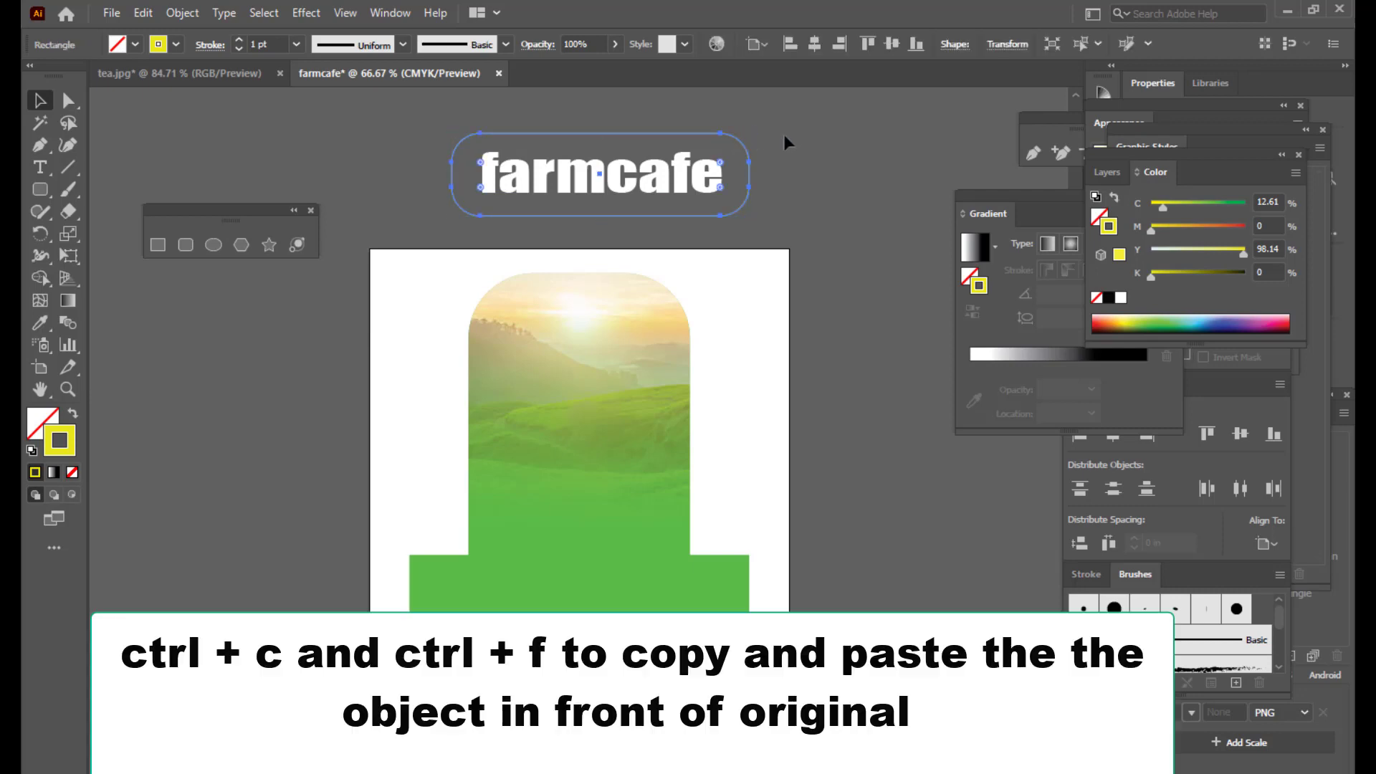
pyautogui.moveTo(749, 133); pyautogui.dragTo(759, 127)
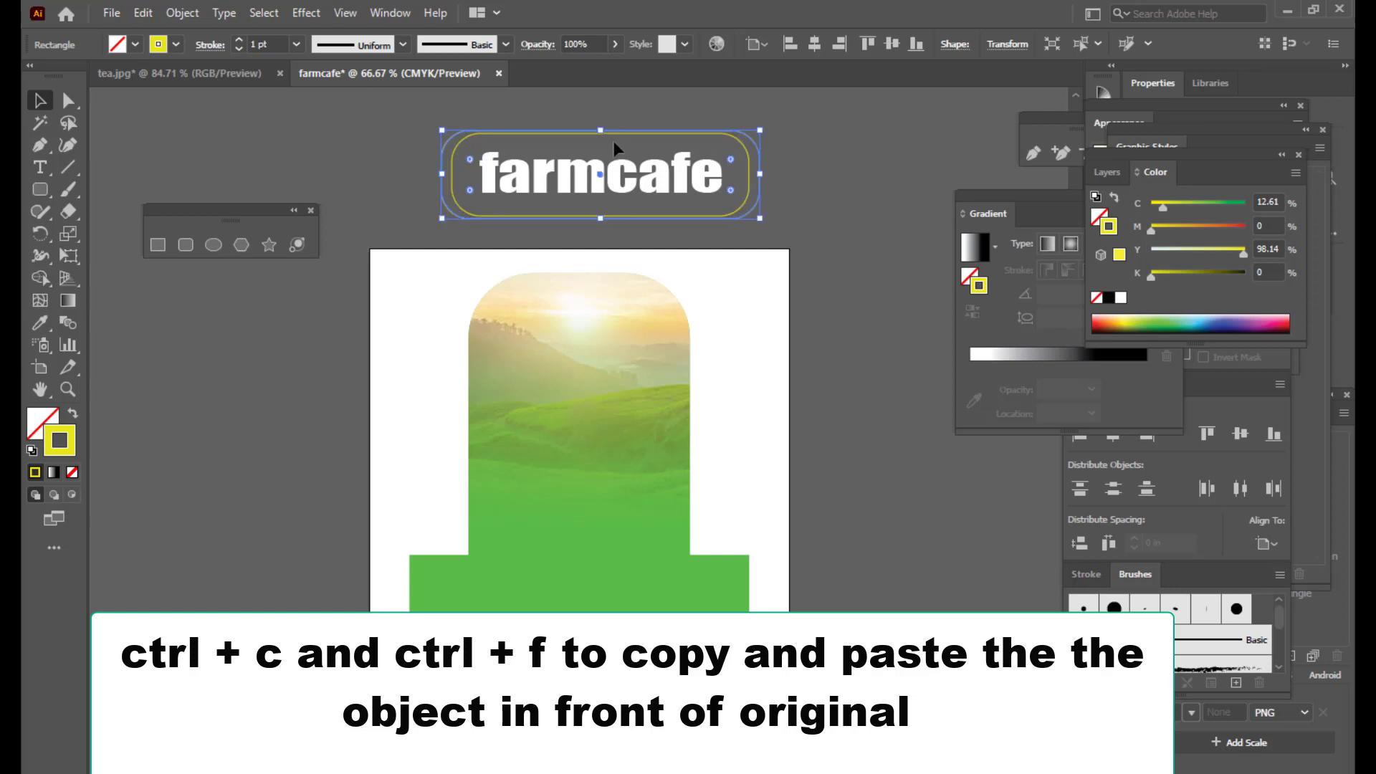
pyautogui.moveTo(601, 129); pyautogui.dragTo(601, 126)
pyautogui.moveTo(602, 221); pyautogui.dragTo(603, 228)
pyautogui.click(807, 190)
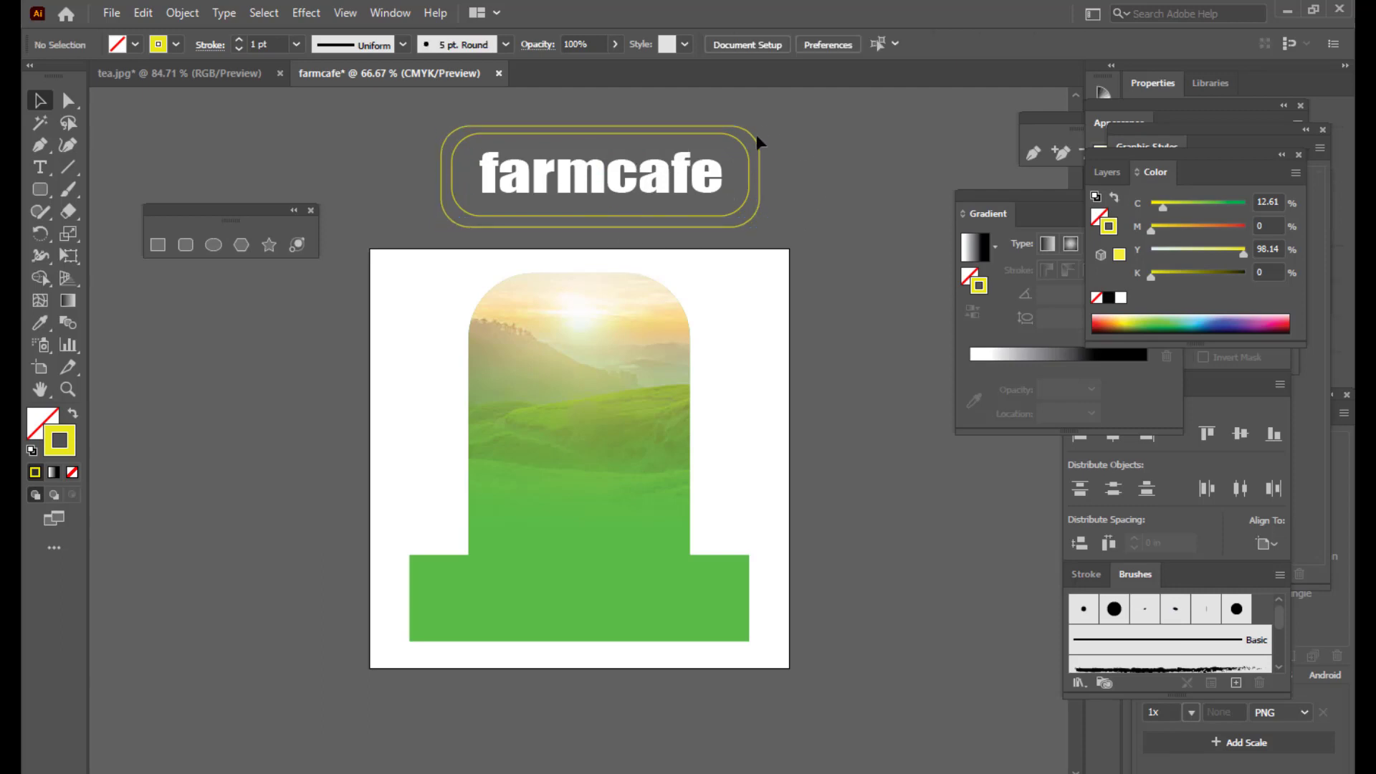
# - Narrow the outer yellow frame slightly and extend the inner frame's lower edge to even out the gap between them
pyautogui.click(757, 138)
pyautogui.moveTo(759, 126); pyautogui.dragTo(757, 127)
pyautogui.click(810, 176)
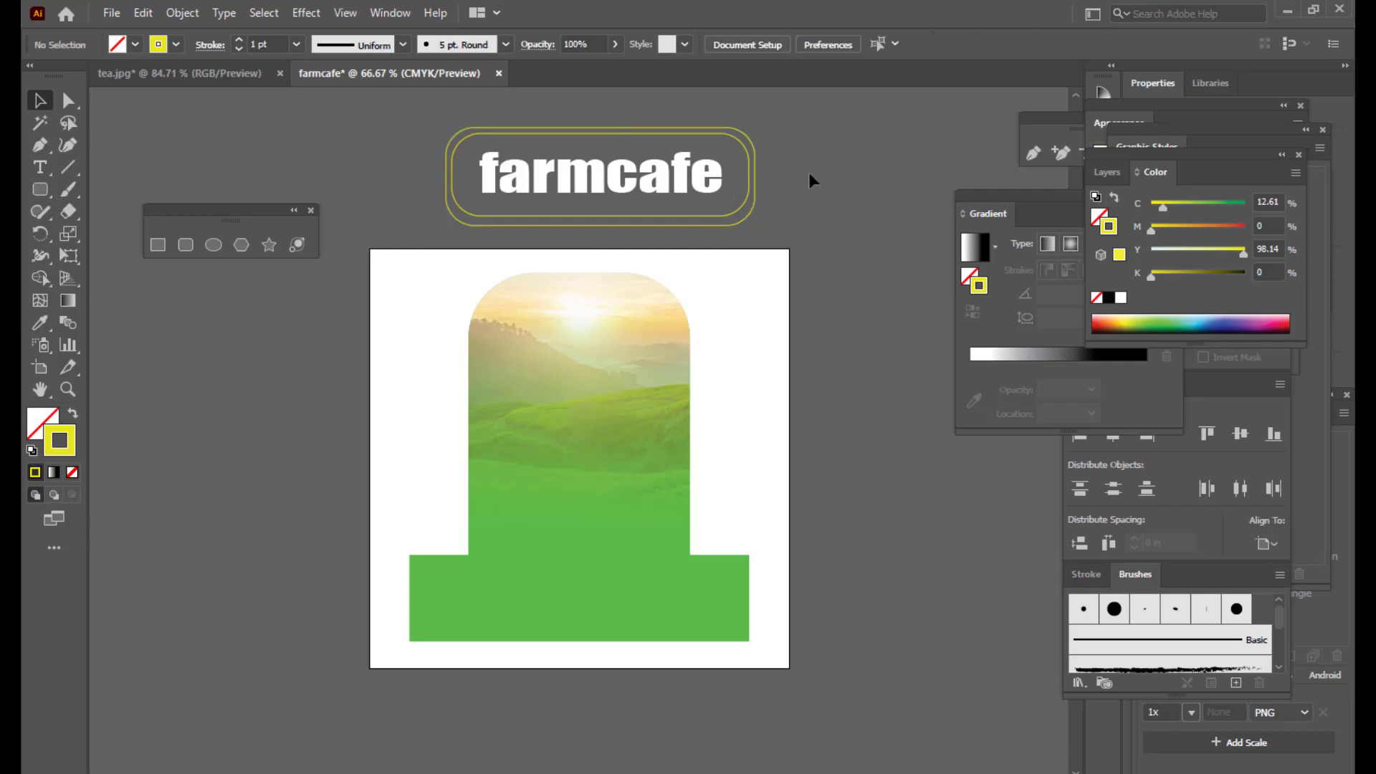
pyautogui.click(744, 159)
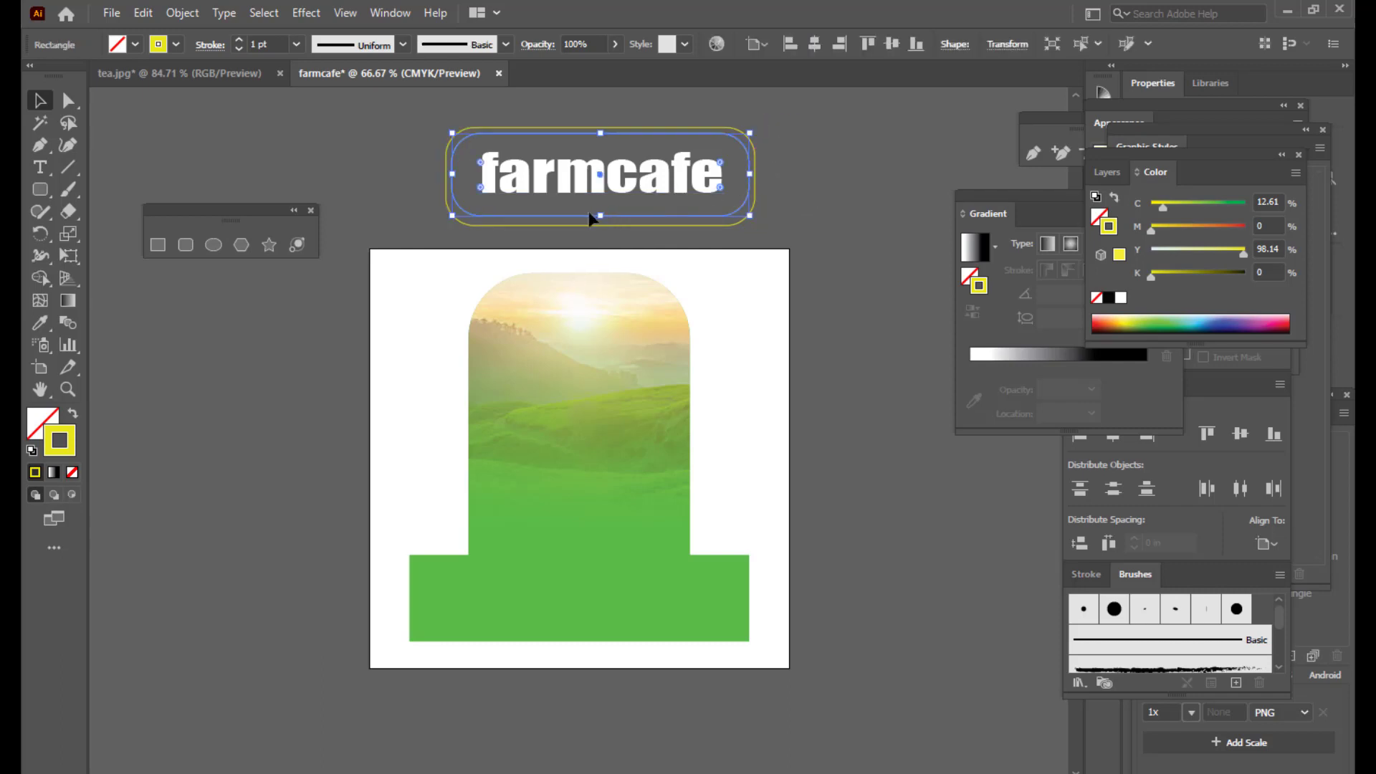
pyautogui.moveTo(601, 219); pyautogui.dragTo(601, 219)
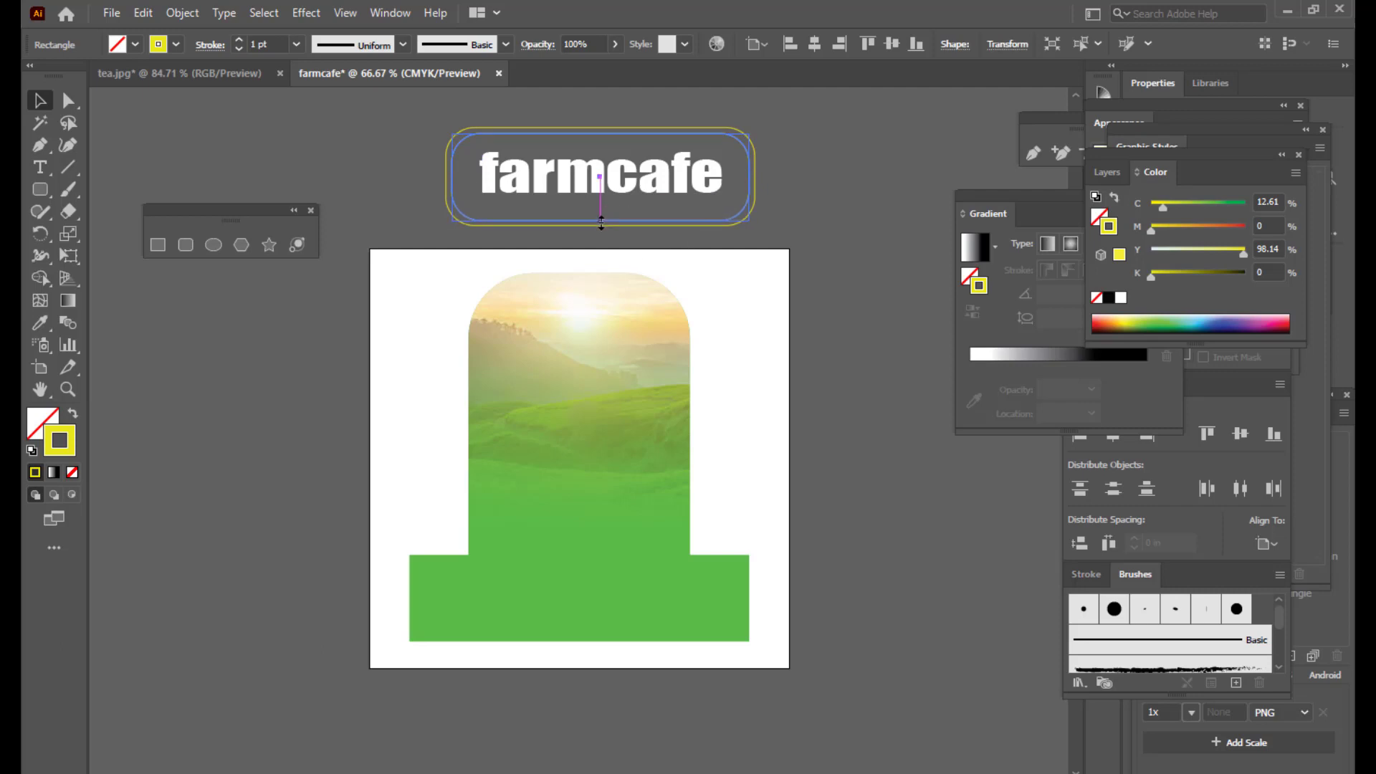
pyautogui.click(812, 152)
# - Group the farmcafe text with both yellow frames
pyautogui.moveTo(416, 106); pyautogui.dragTo(737, 207)
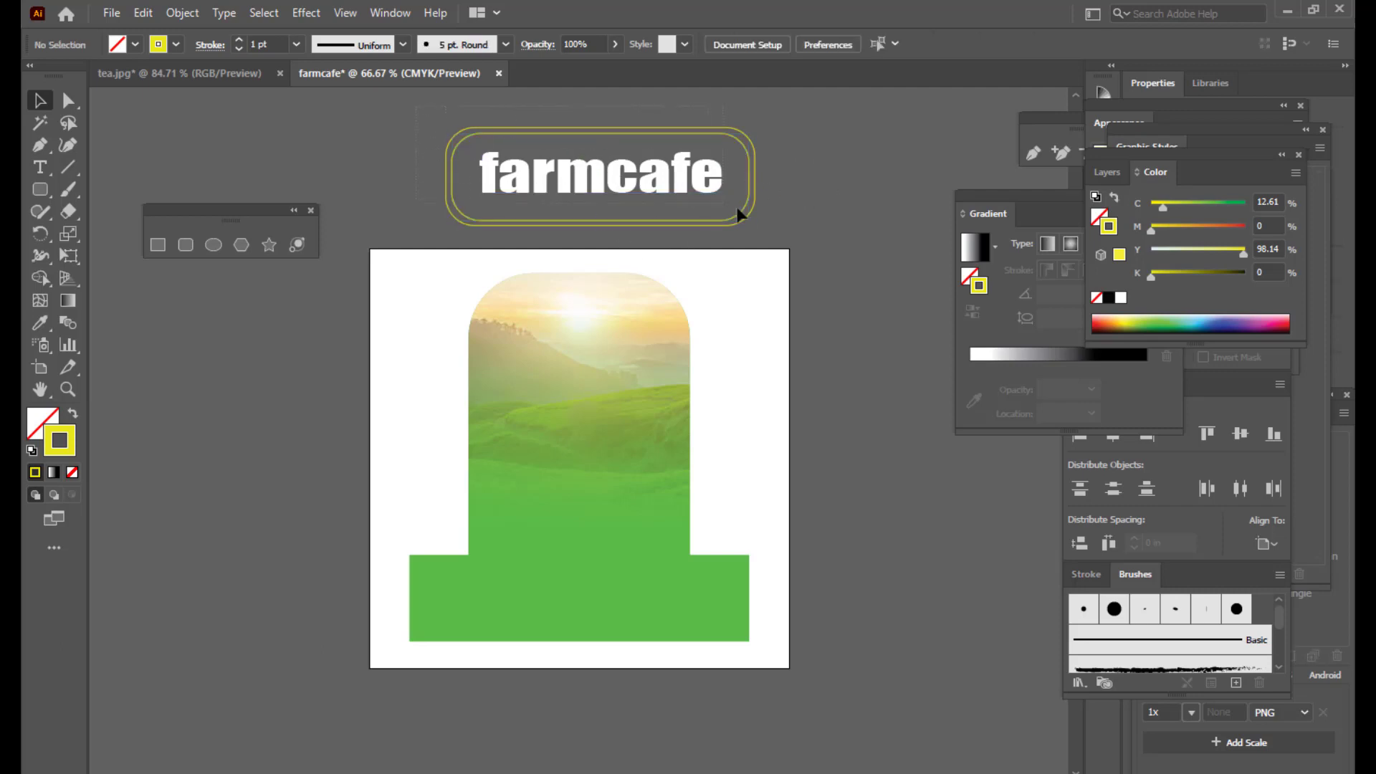
pyautogui.moveTo(796, 243); pyautogui.dragTo(797, 243)
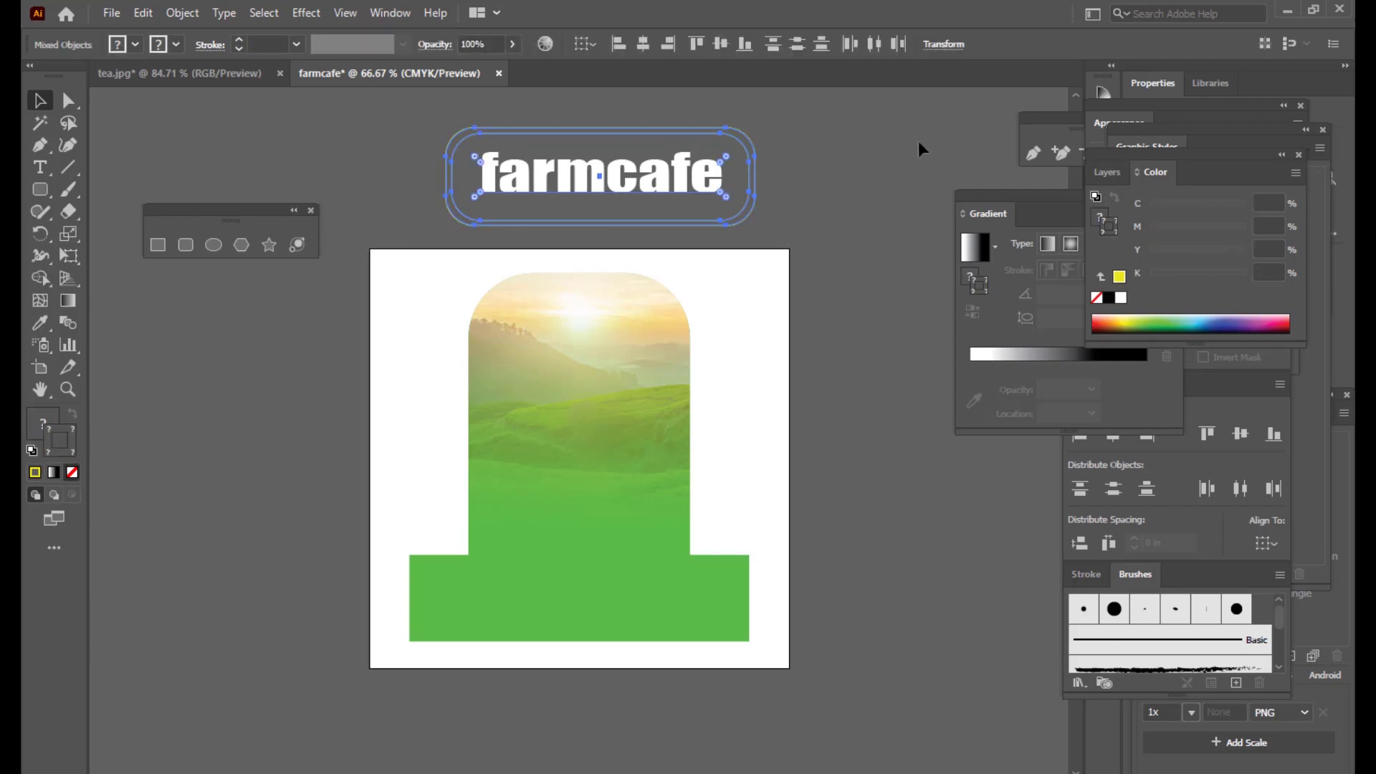
pyautogui.hotkey('ctrl', 'g')
pyautogui.hotkey('ctrl', 'h')
pyautogui.click(840, 159)
# - Move the farmcafe group onto the tag's green base, tilt it slightly counterclockwise and scale it to about 4.52 in wide
pyautogui.click(727, 176)
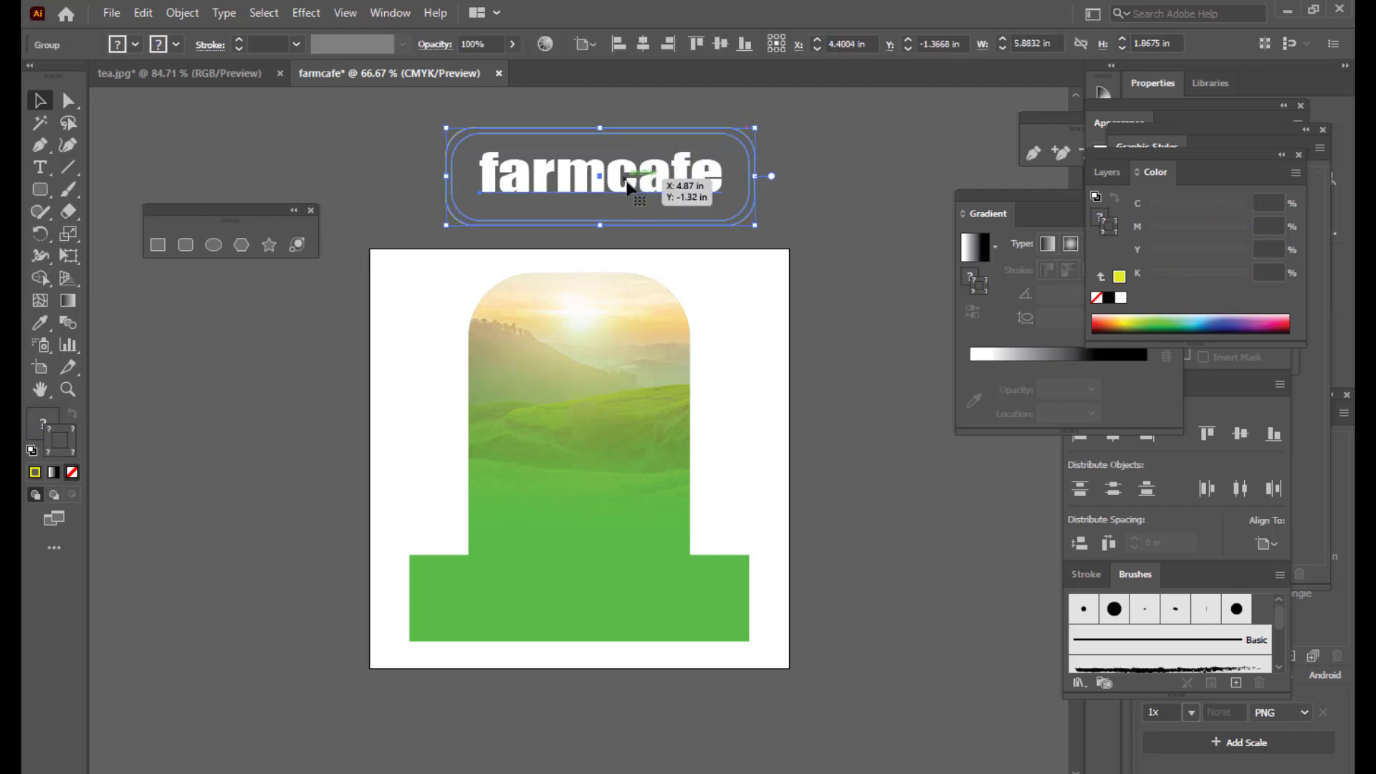
pyautogui.moveTo(629, 184); pyautogui.dragTo(592, 608)
pyautogui.moveTo(738, 552); pyautogui.dragTo(683, 569)
pyautogui.moveTo(699, 629); pyautogui.dragTo(603, 589)
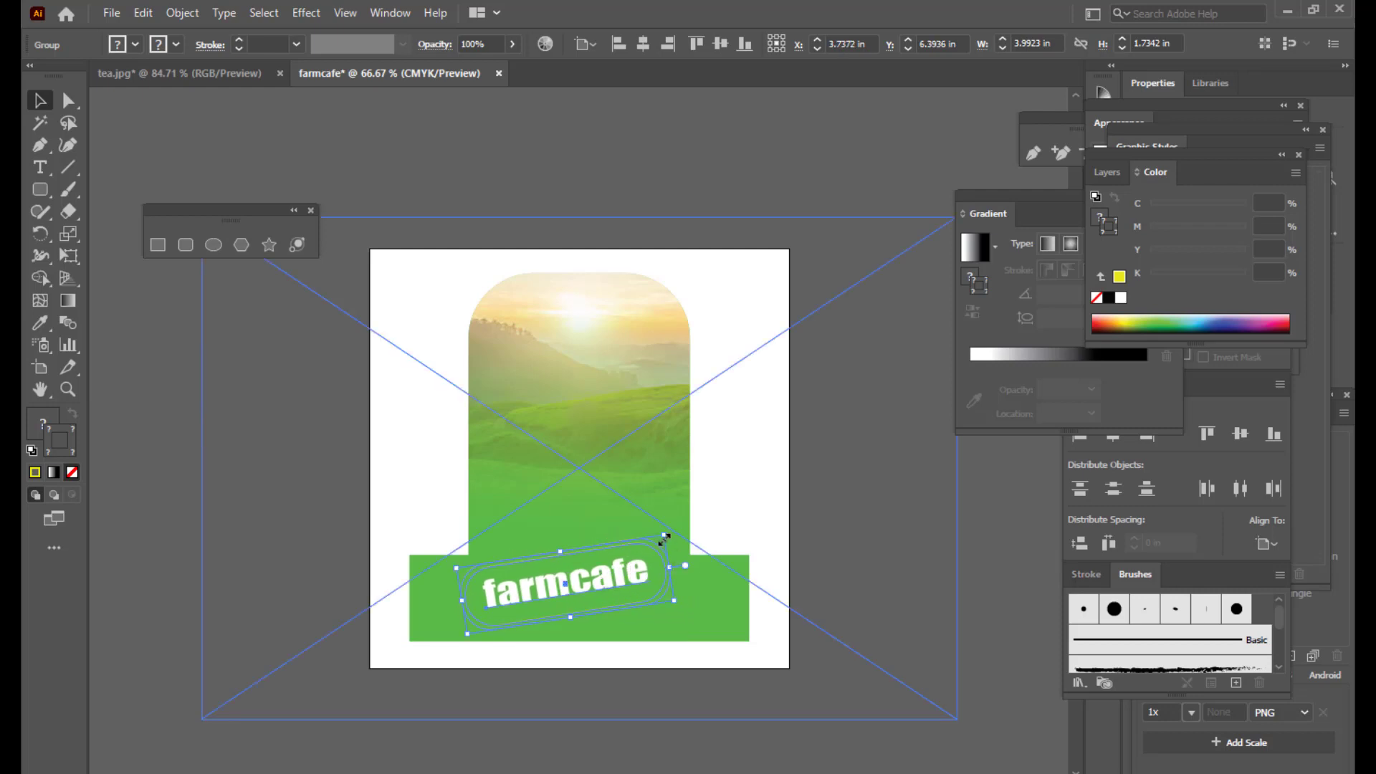
pyautogui.moveTo(664, 537); pyautogui.dragTo(678, 527)
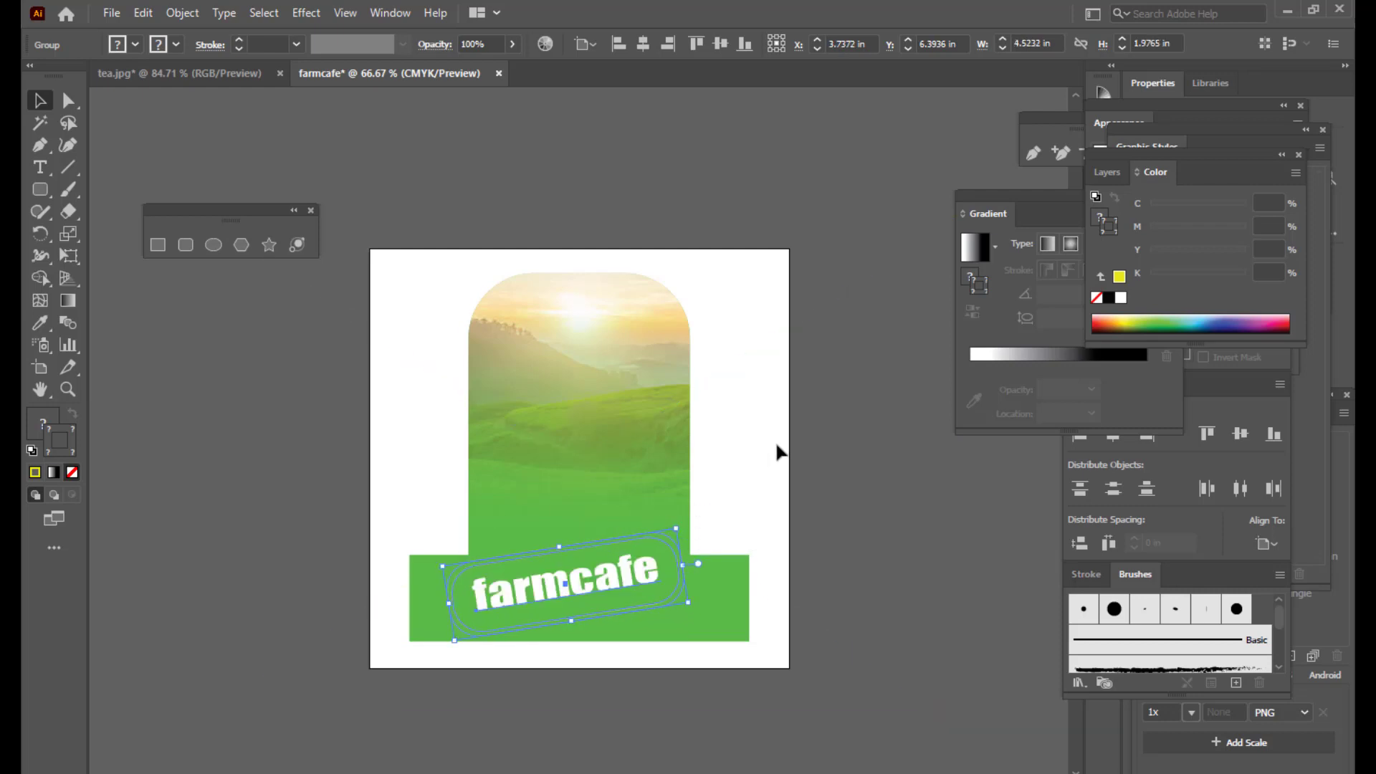
pyautogui.click(777, 451)
# - Nudge the tilted farmcafe group right to about X 3.86 in on the green base
pyautogui.click(622, 571)
pyautogui.moveTo(622, 571)
pyautogui.mouseDown()
pyautogui.moveTo(605, 568)
pyautogui.moveTo(625, 571)
pyautogui.mouseUp()
pyautogui.press('Right')
pyautogui.press('Right')
pyautogui.press('Right')
pyautogui.press('Right')
pyautogui.press('Right')
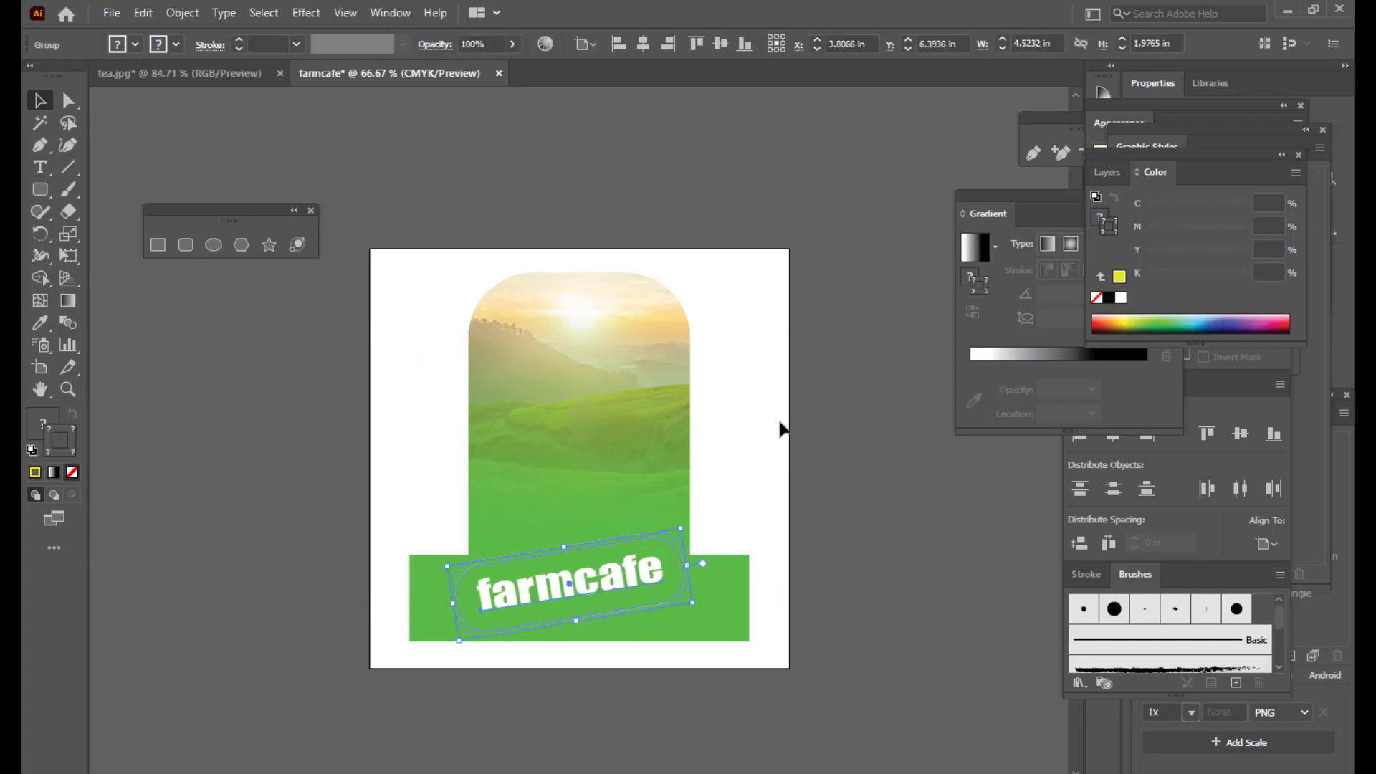
pyautogui.press('Up')
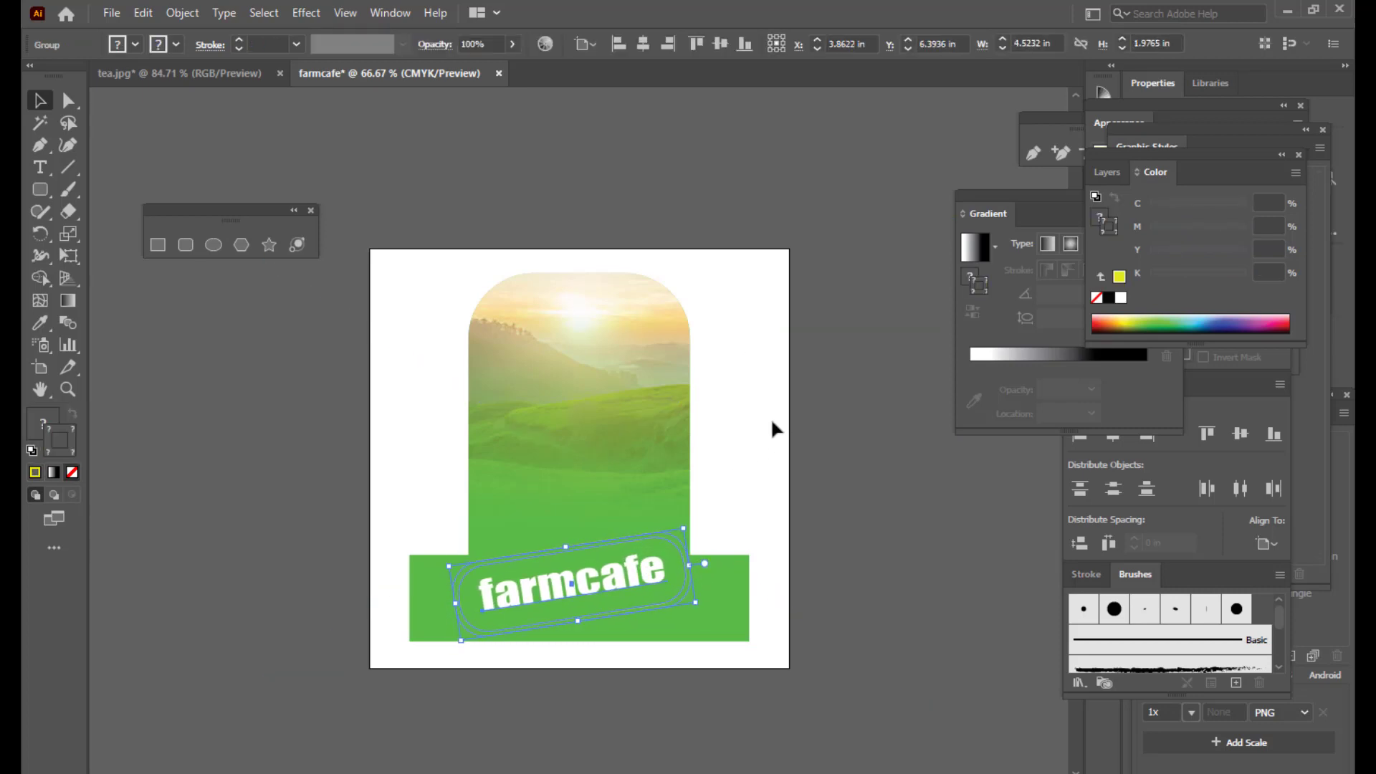
pyautogui.click(721, 428)
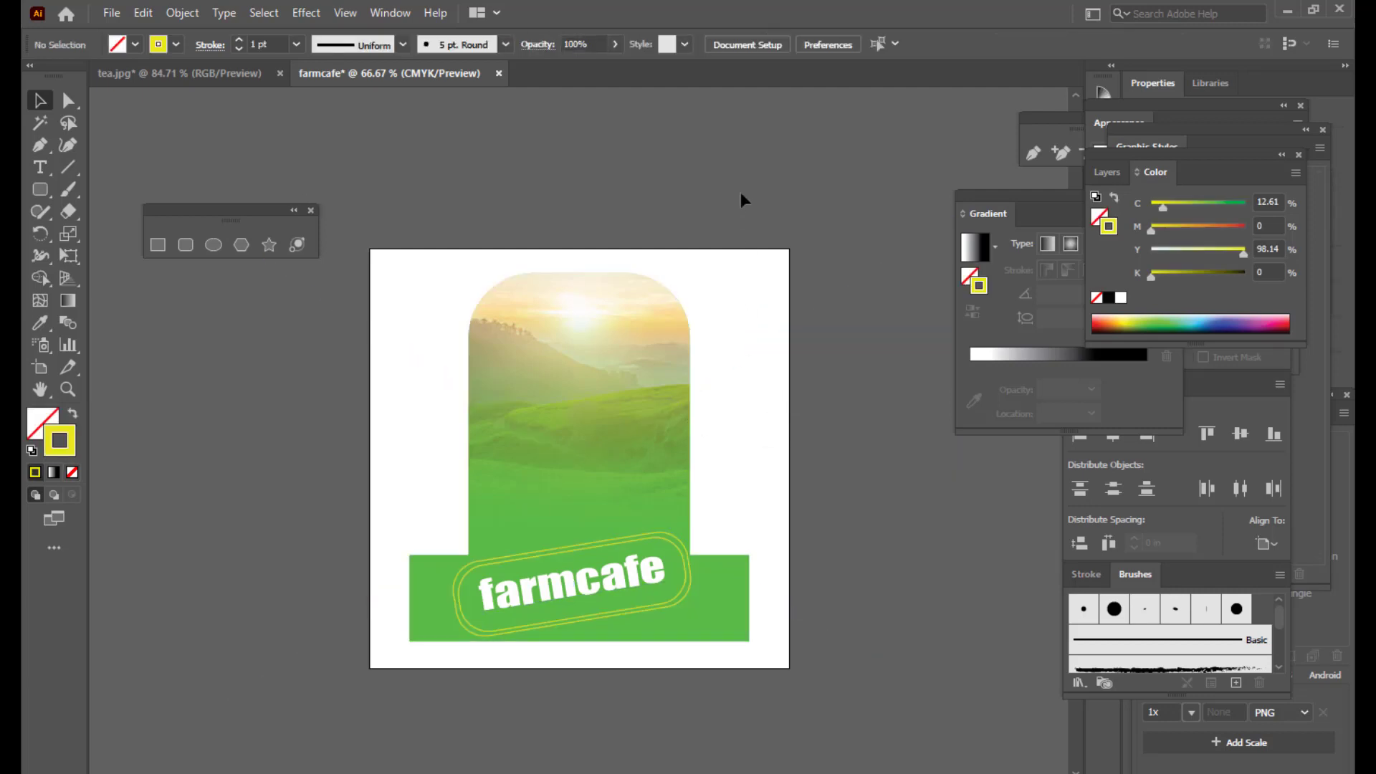
# - Try to place coffeemug.png from the Desktop as a linked image
pyautogui.click(113, 14)
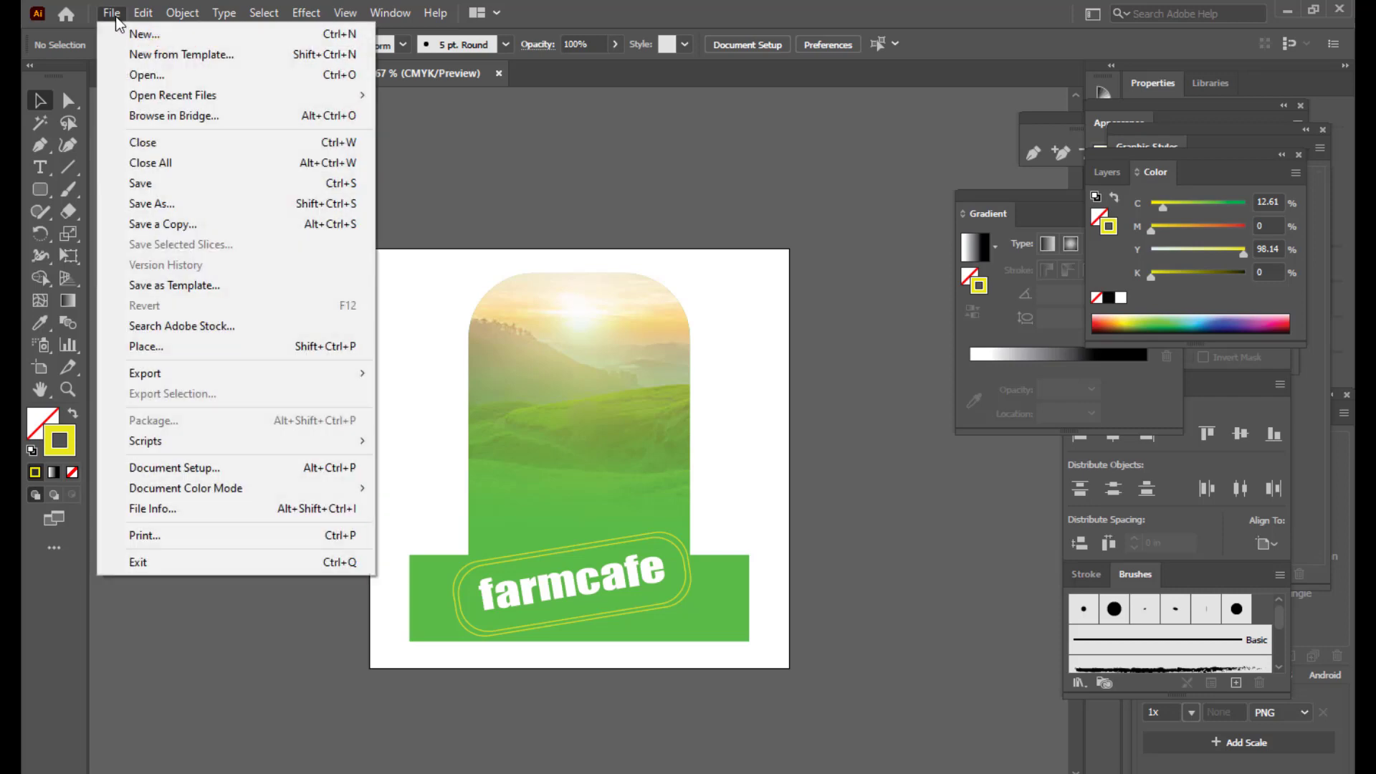
pyautogui.click(191, 346)
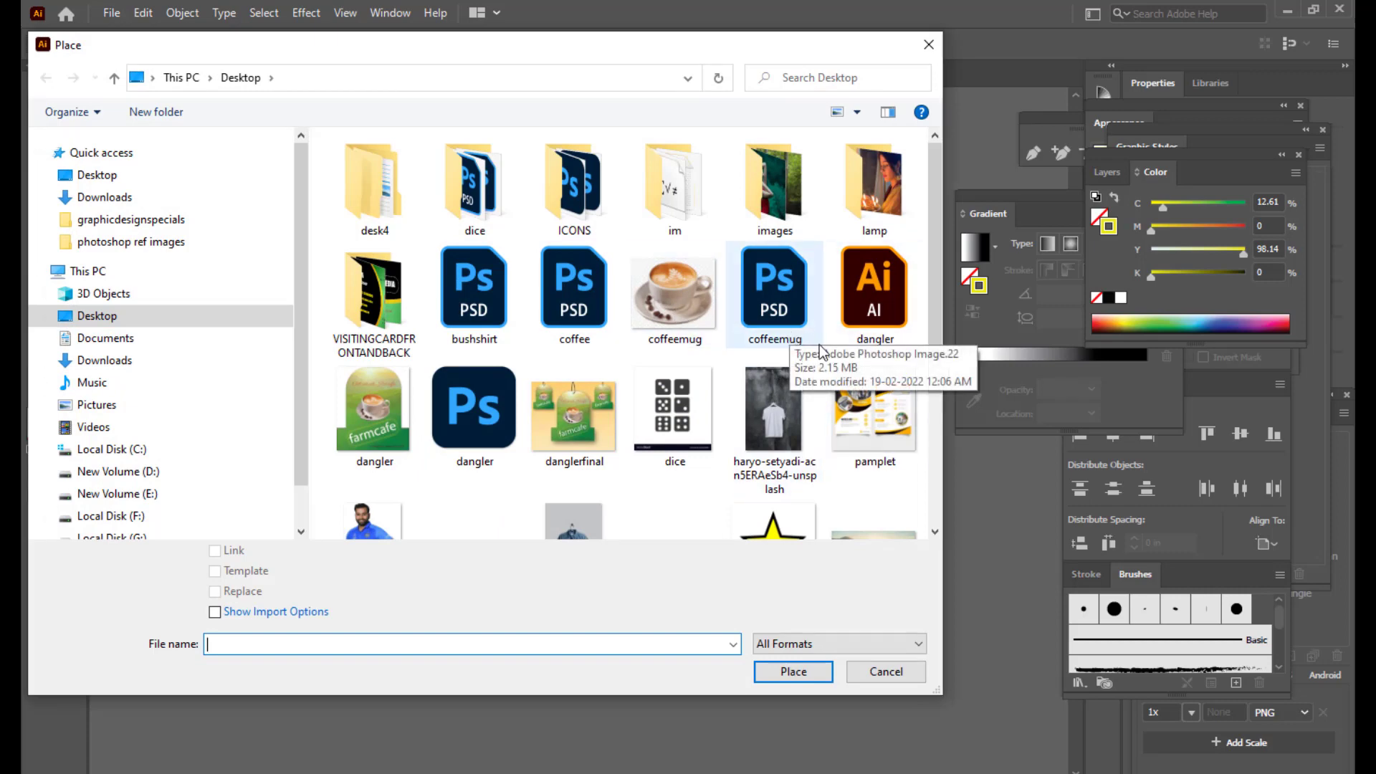
pyautogui.click(675, 318)
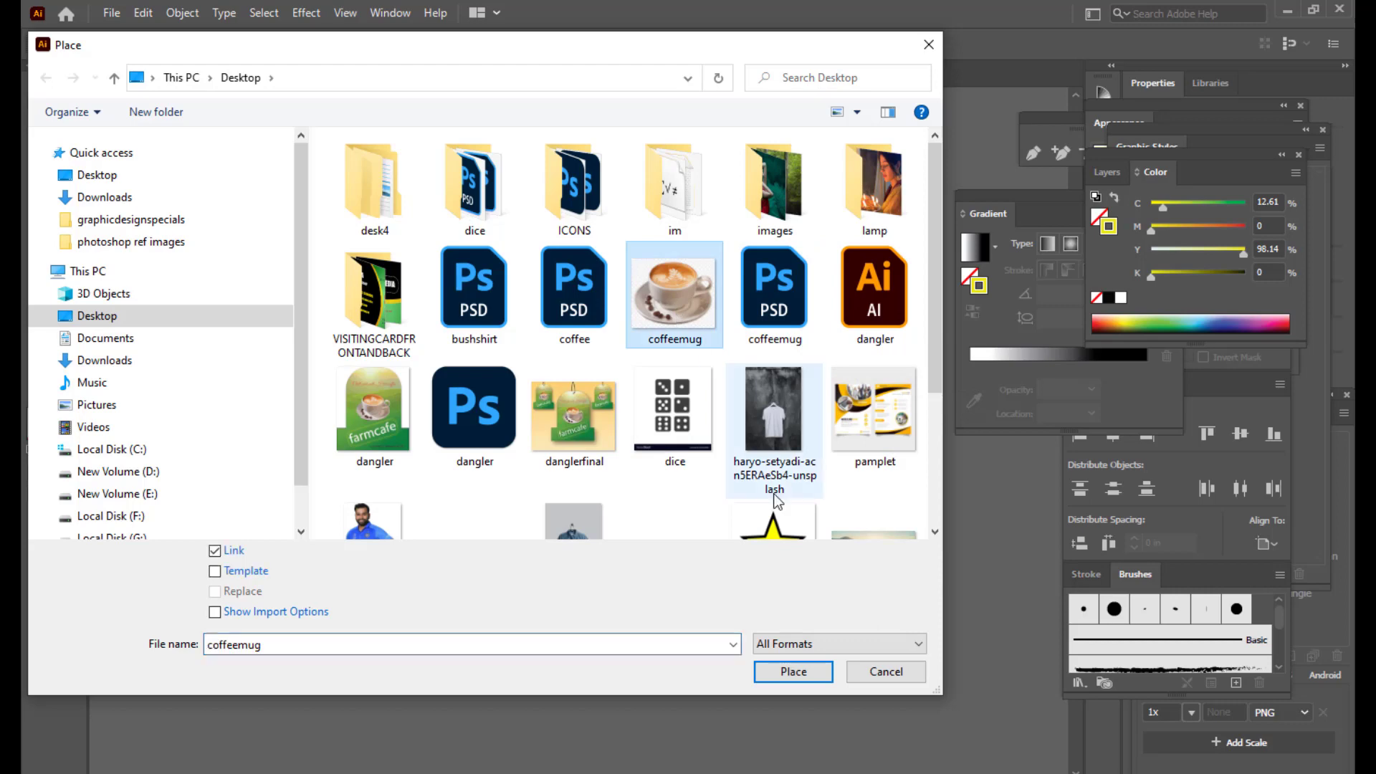
pyautogui.click(790, 674)
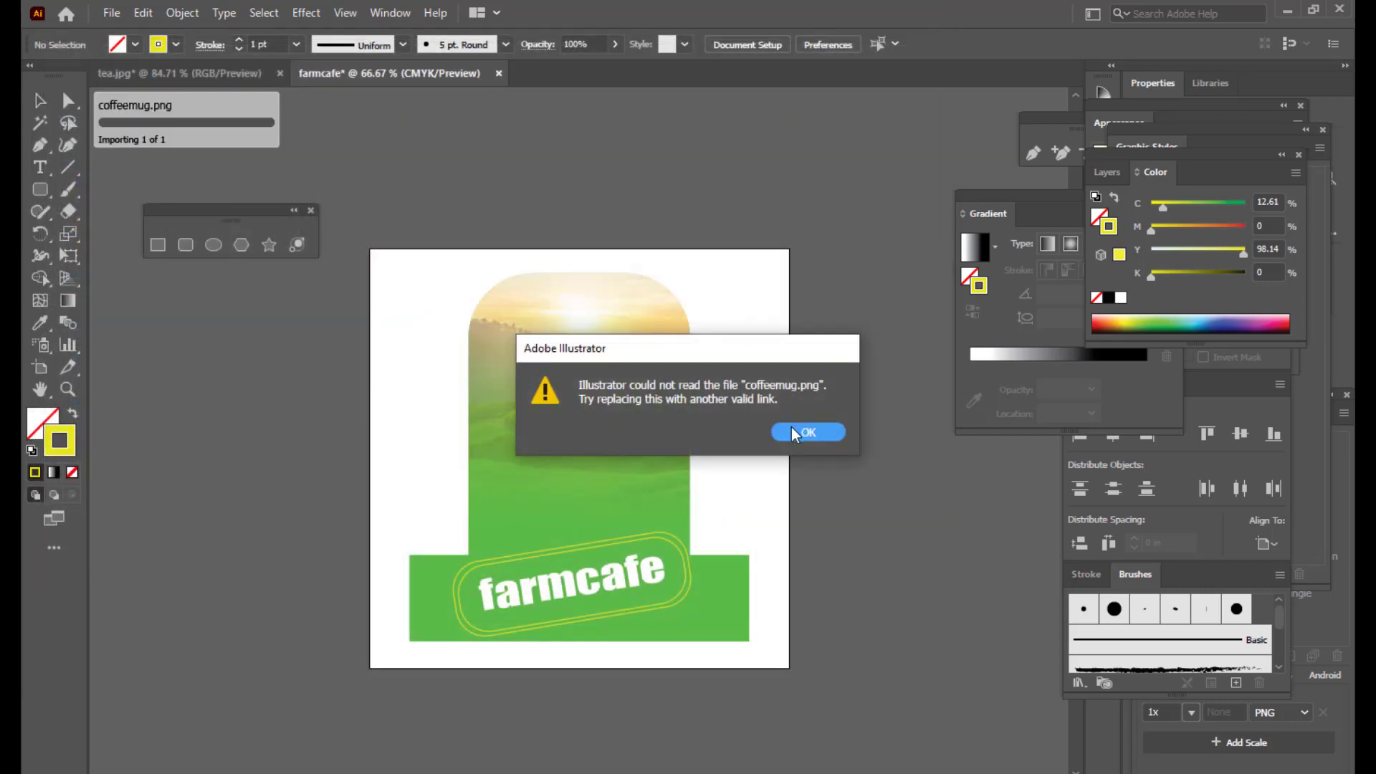
pyautogui.click(791, 430)
# - Try placing the linked coffeemug.psd image over the tag, and delete it
pyautogui.click(112, 13)
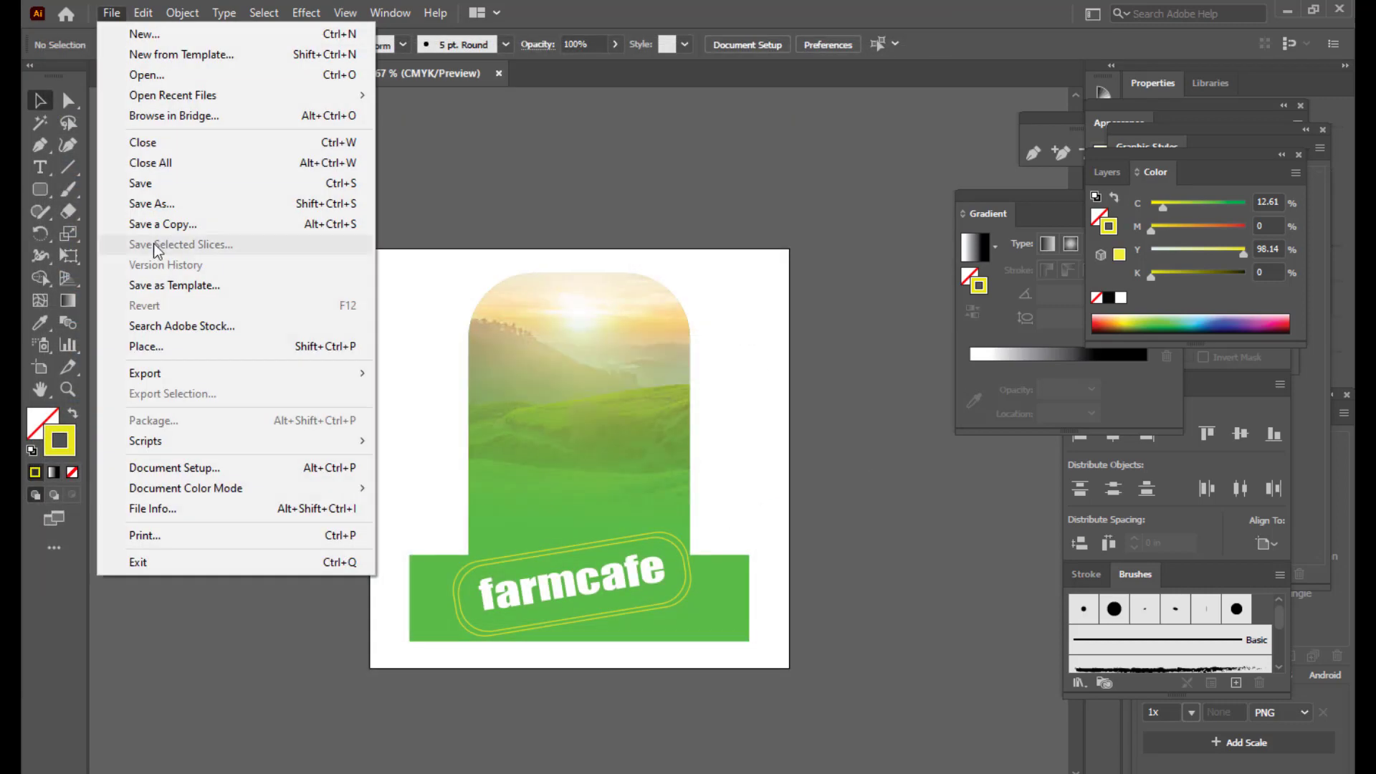
pyautogui.click(164, 346)
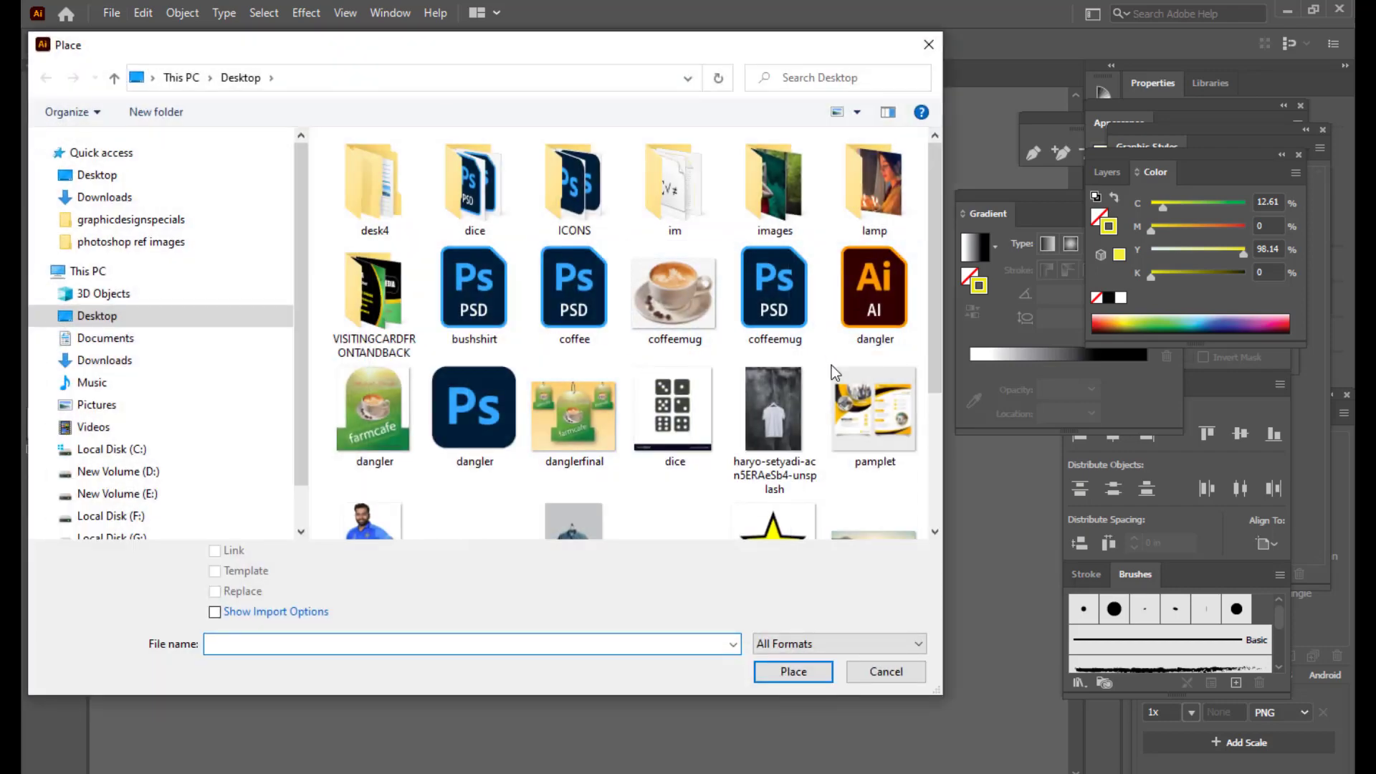
pyautogui.click(760, 285)
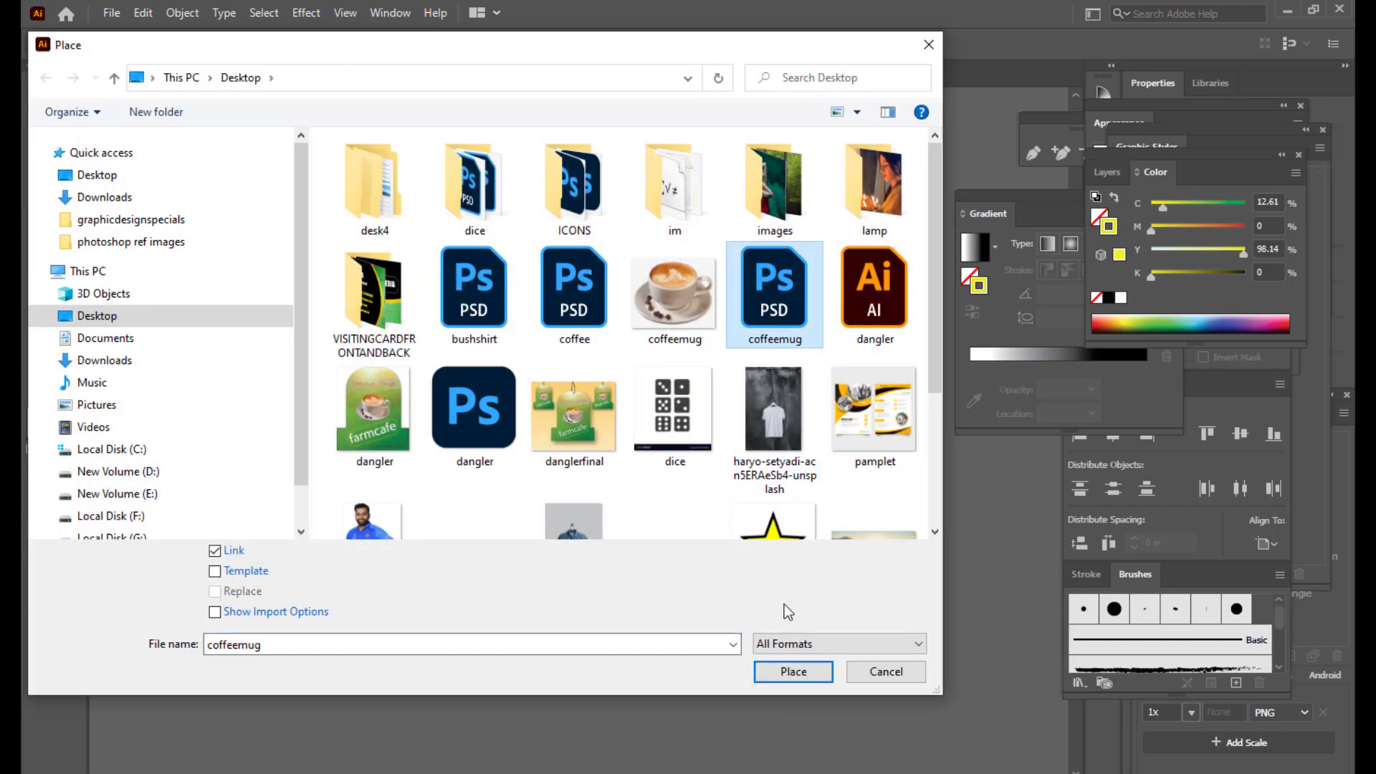
pyautogui.click(783, 671)
pyautogui.moveTo(773, 371); pyautogui.dragTo(452, 446)
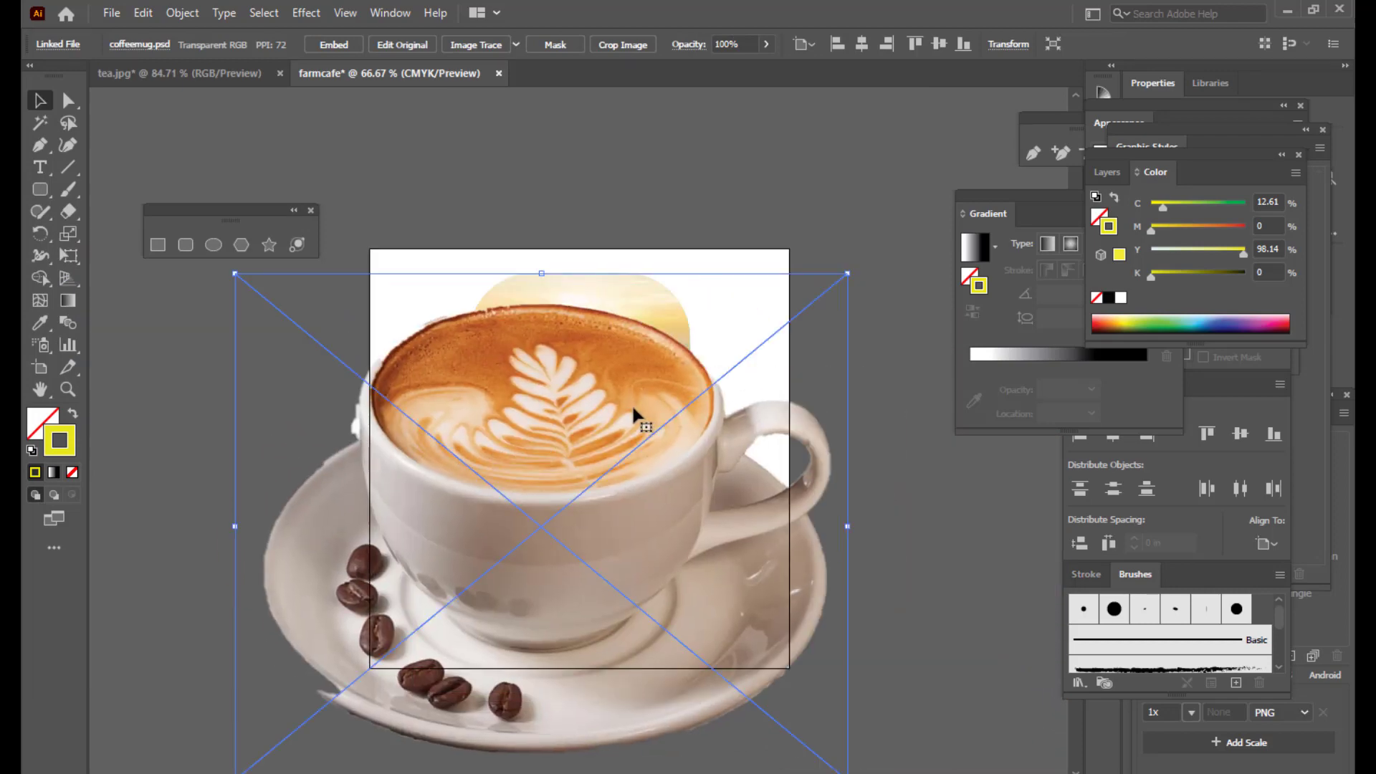
pyautogui.moveTo(634, 412); pyautogui.dragTo(652, 390)
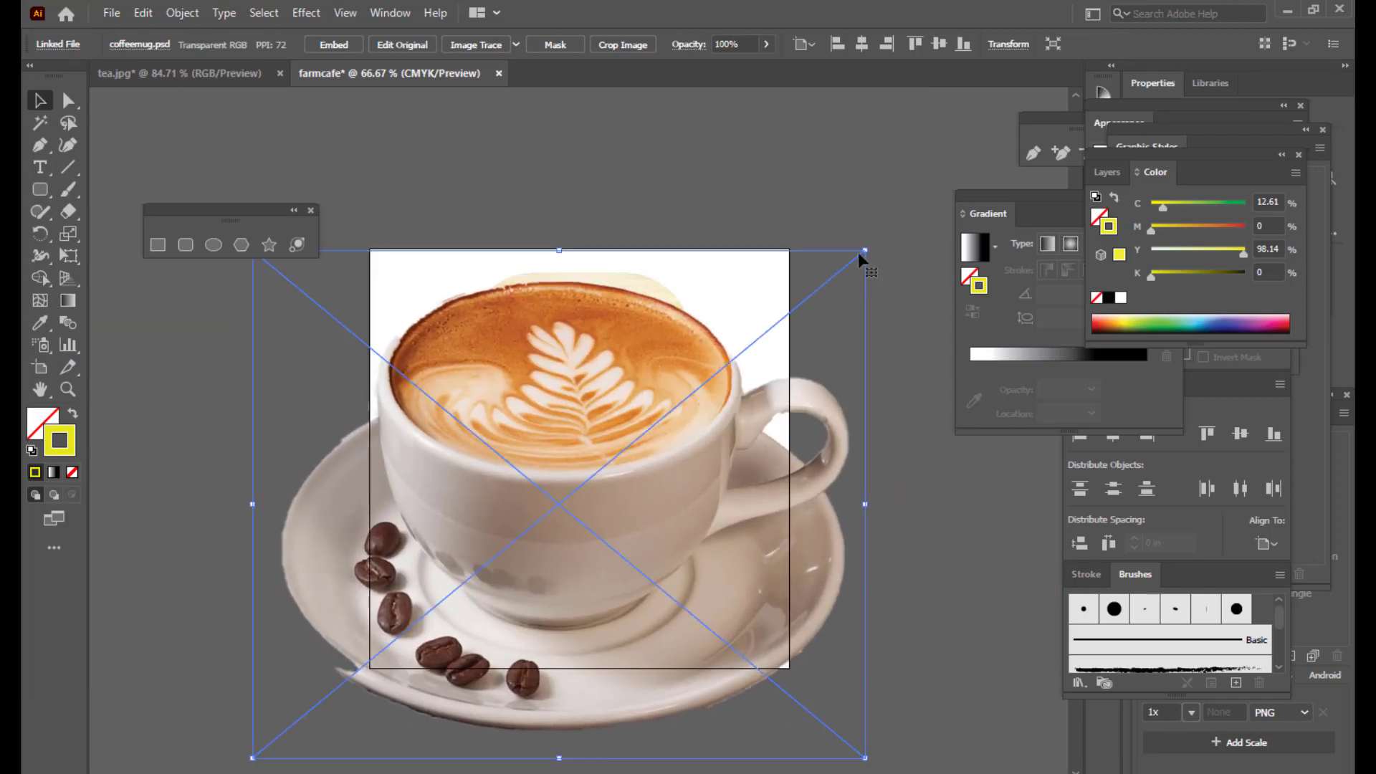
pyautogui.press('Delete')
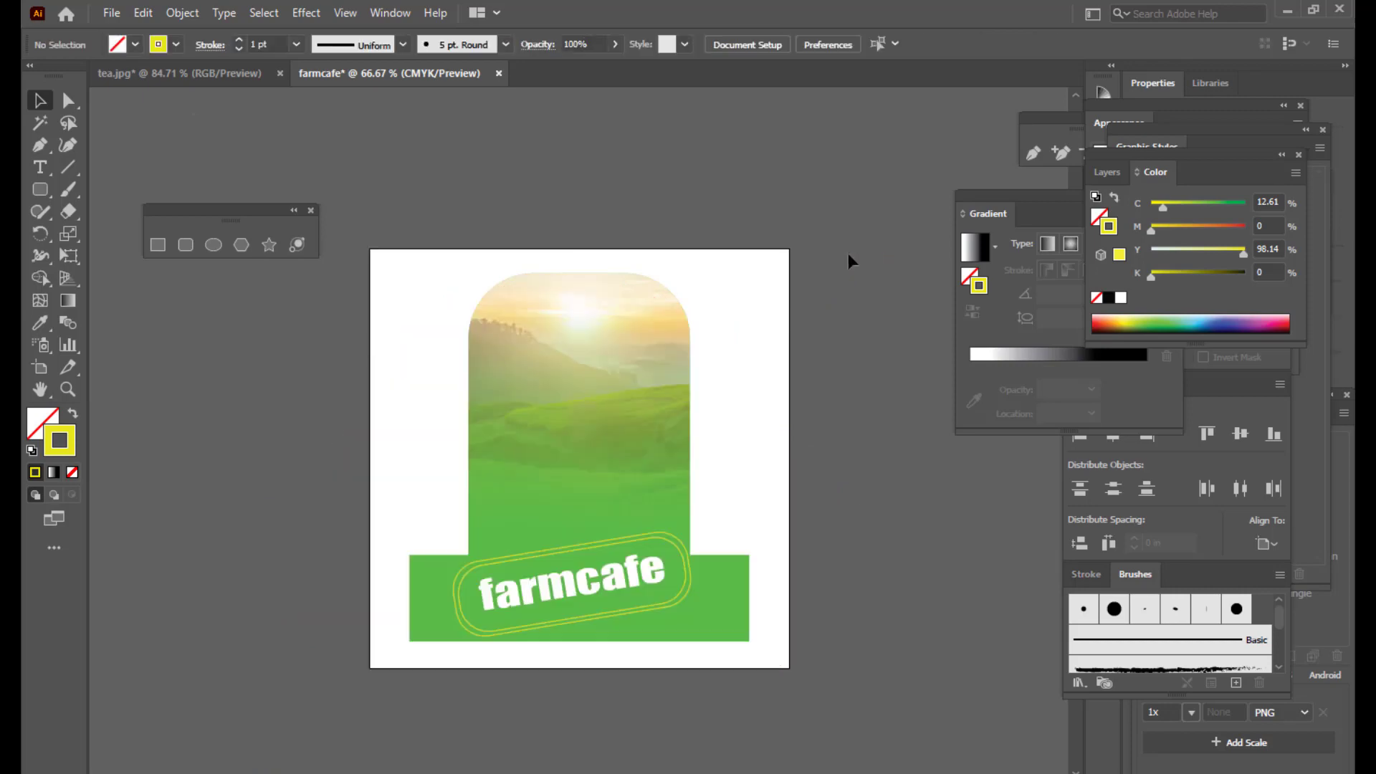
# - Place coffee.psd from the Desktop as a linked image and move it over the tag
pyautogui.click(111, 12)
pyautogui.click(143, 350)
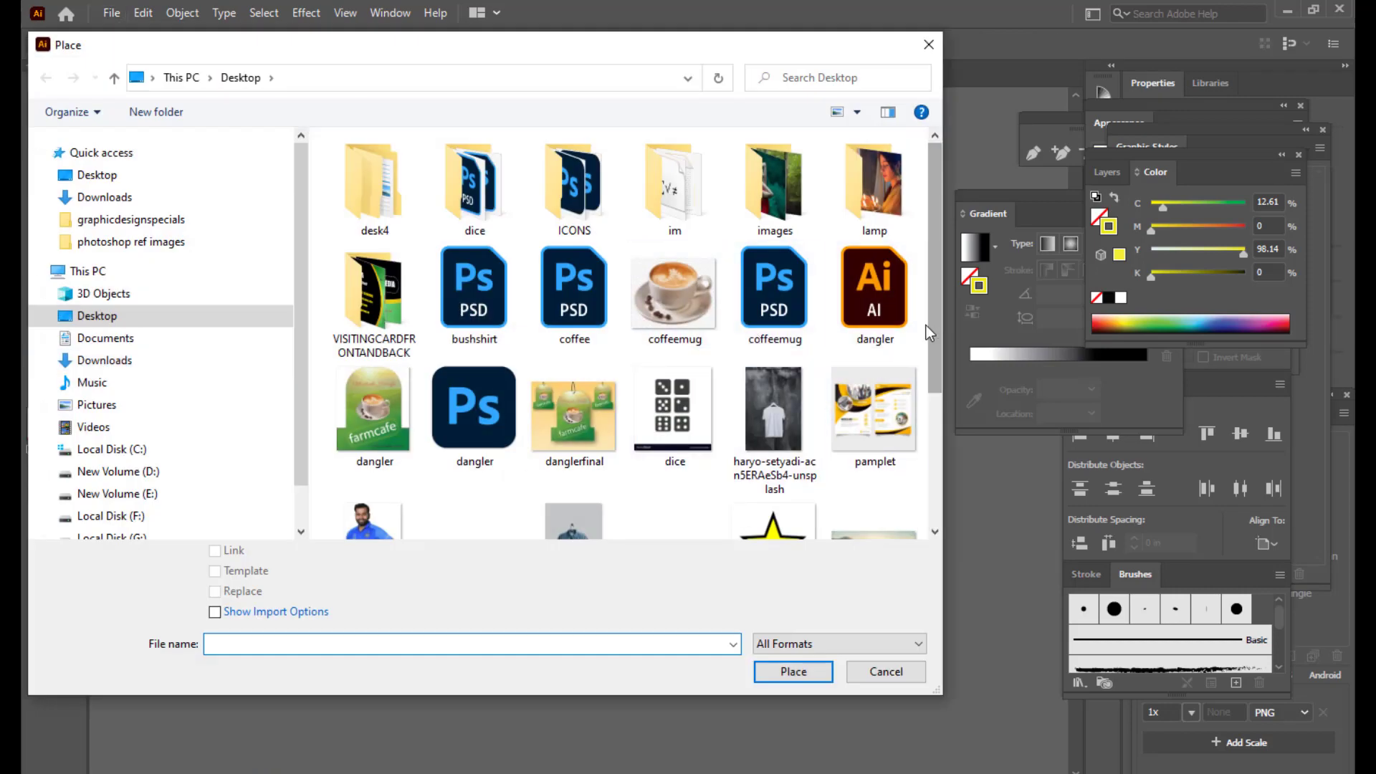
pyautogui.moveTo(930, 329); pyautogui.dragTo(922, 454)
pyautogui.scroll(2, 918, 419)
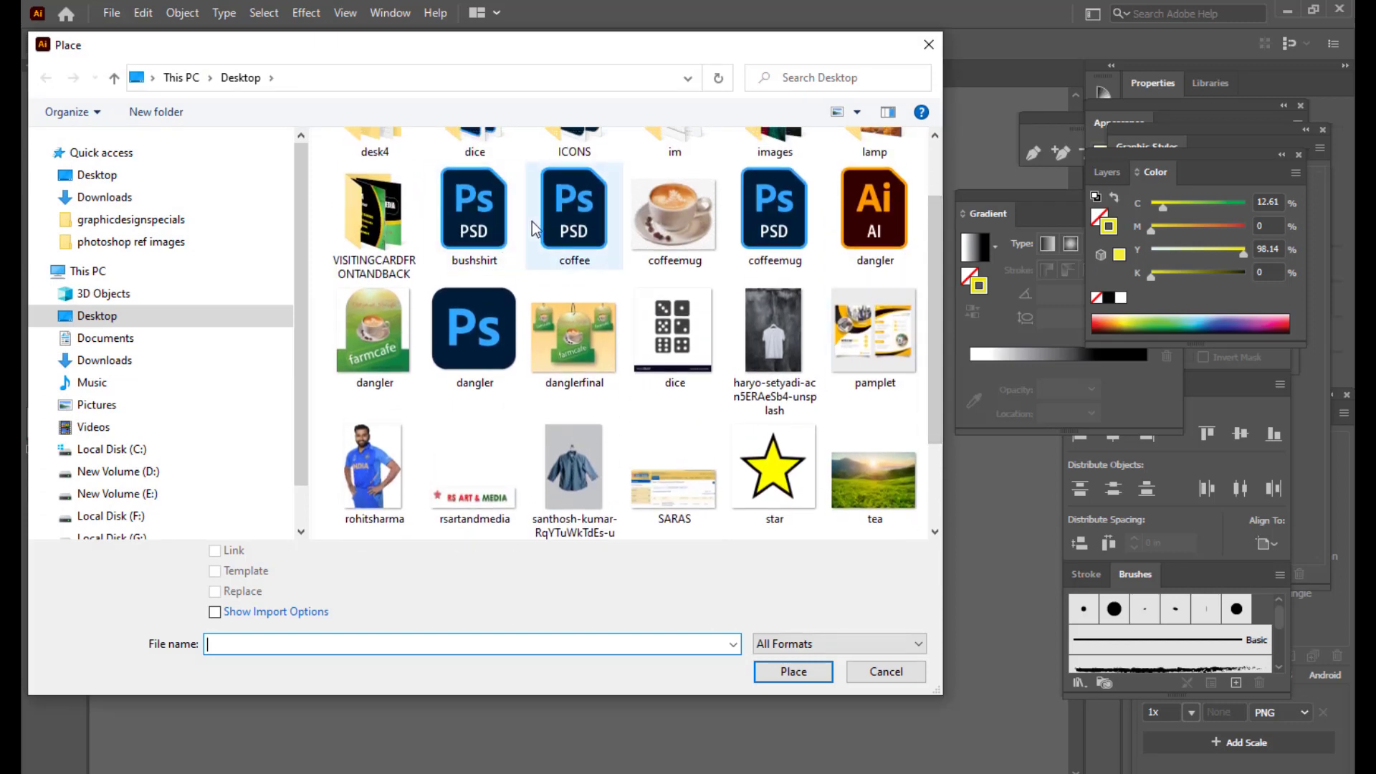
pyautogui.click(571, 223)
pyautogui.click(799, 671)
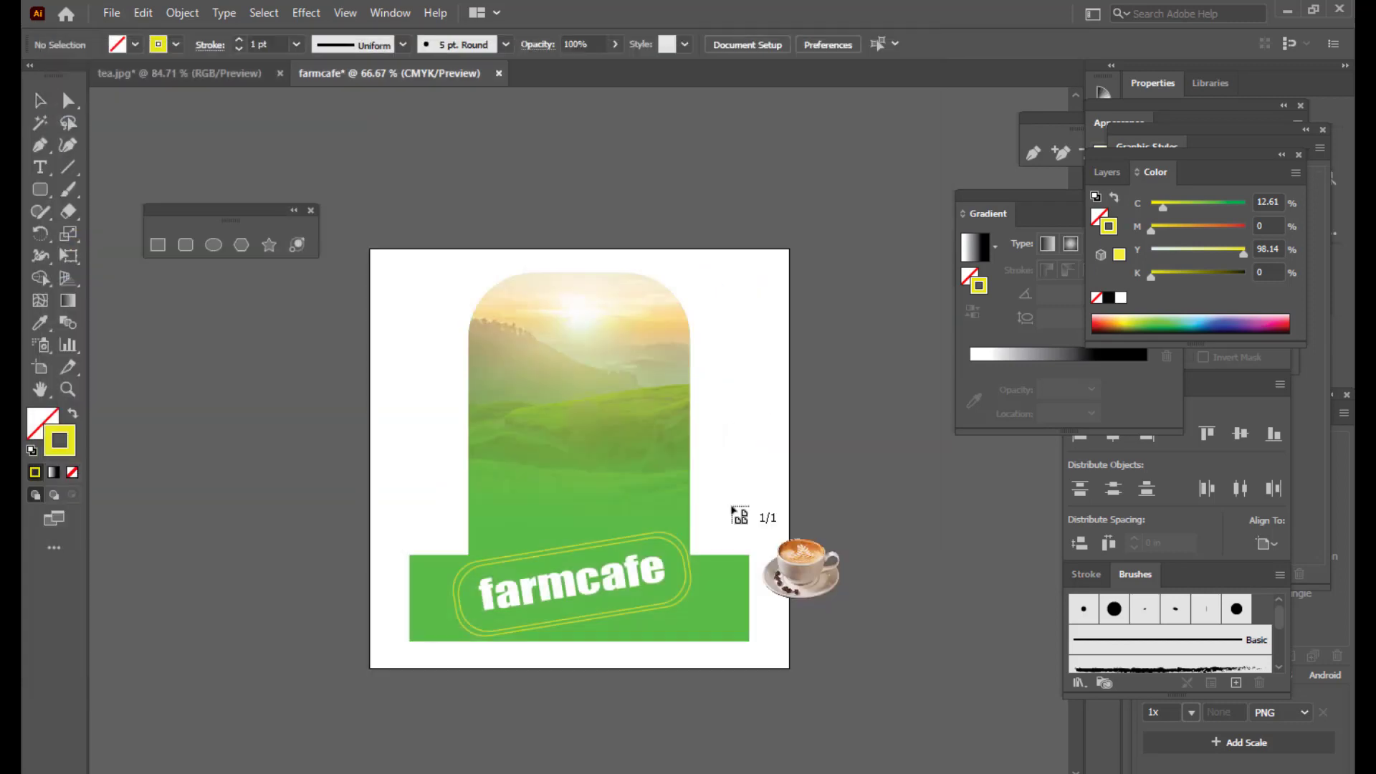
pyautogui.click(732, 504)
pyautogui.moveTo(968, 609); pyautogui.dragTo(484, 319)
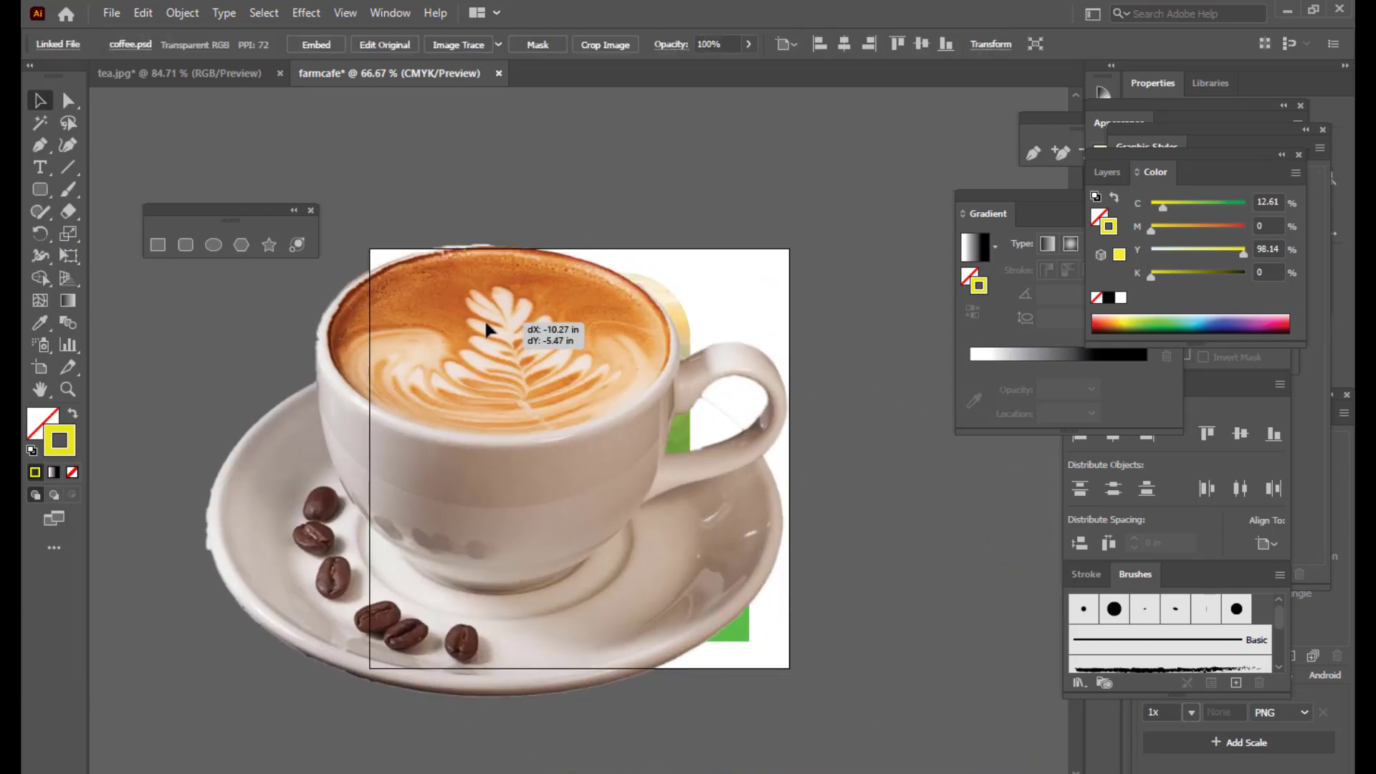
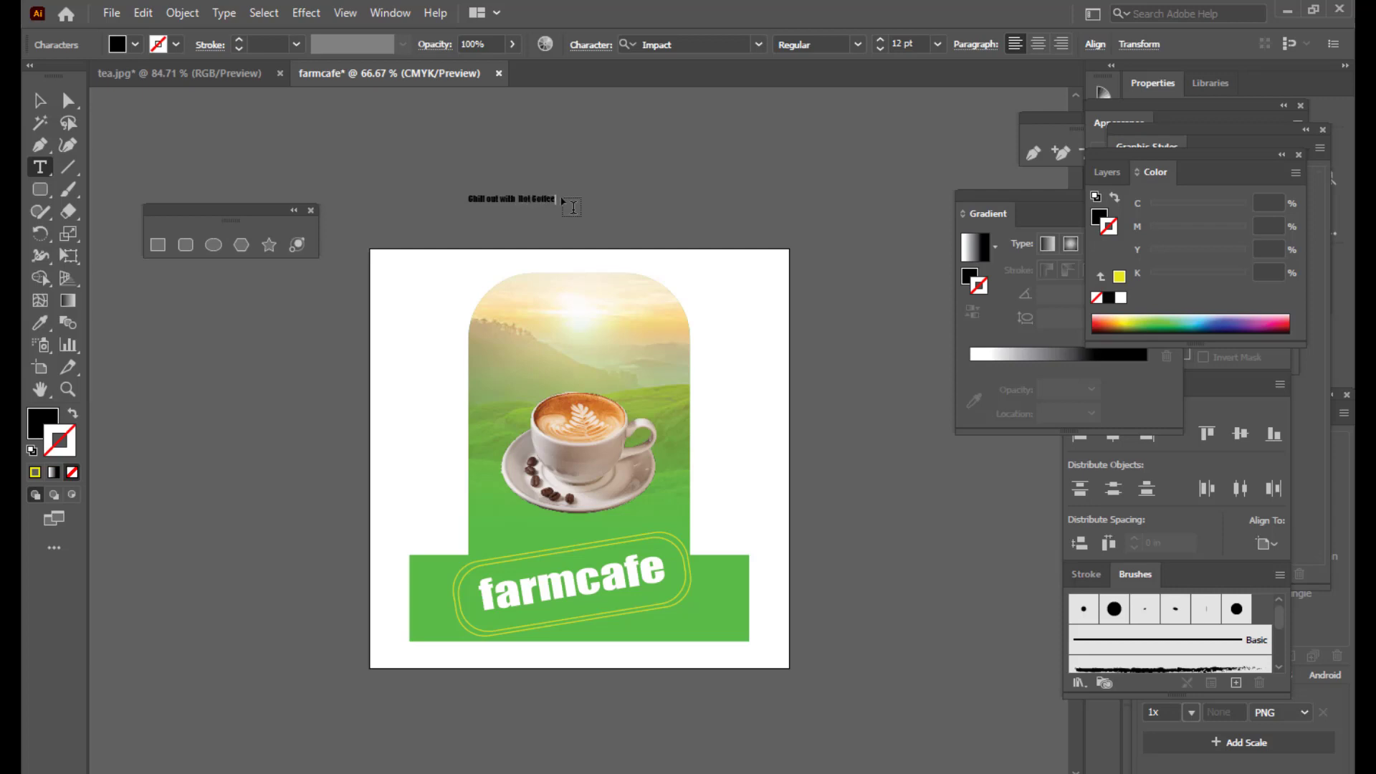
# - Enlarge the "Chill out with Hot Coffee" text to 48 pt
pyautogui.hotkey('shift', 'Left')
pyautogui.hotkey('shift', 'Left')
pyautogui.hotkey('shift', 'Left')
pyautogui.hotkey('shift', 'Left')
pyautogui.hotkey('shift', 'Left')
pyautogui.hotkey('shift', 'Left')
pyautogui.hotkey('shift', 'Left')
pyautogui.hotkey('shift', 'Left')
pyautogui.hotkey('shift', 'Left')
pyautogui.hotkey('shift', 'Left')
pyautogui.hotkey('shift', 'Left')
pyautogui.hotkey('shift', 'Left')
pyautogui.hotkey('shift', 'Left')
pyautogui.hotkey('shift', 'Left')
pyautogui.hotkey('shift', 'Left')
pyautogui.hotkey('shift', 'Left')
pyautogui.hotkey('shift', 'Left')
pyautogui.hotkey('shift', 'Left')
pyautogui.hotkey('shift', 'Left')
pyautogui.hotkey('shift', 'Left')
pyautogui.hotkey('ctrl', 'shift', '.')
pyautogui.hotkey('ctrl', 'shift', '.')
pyautogui.hotkey('ctrl', 'shift', '.')
pyautogui.hotkey('ctrl', 'shift', '.')
pyautogui.hotkey('ctrl', 'shift', '.')
pyautogui.hotkey('ctrl', 'shift', '.')
pyautogui.hotkey('ctrl', 'shift', '.')
pyautogui.hotkey('ctrl', 'shift', '.')
pyautogui.hotkey('ctrl', 'shift', '.')
pyautogui.hotkey('ctrl', 'shift', '.')
pyautogui.hotkey('ctrl', 'shift', '.')
pyautogui.hotkey('ctrl', 'shift', '.')
pyautogui.hotkey('ctrl', 'shift', '.')
pyautogui.hotkey('ctrl', 'shift', '.')
pyautogui.hotkey('ctrl', 'shift', '.')
pyautogui.hotkey('ctrl', 'shift', '.')
pyautogui.hotkey('ctrl', 'shift', '.')
pyautogui.hotkey('ctrl', 'shift', '.')
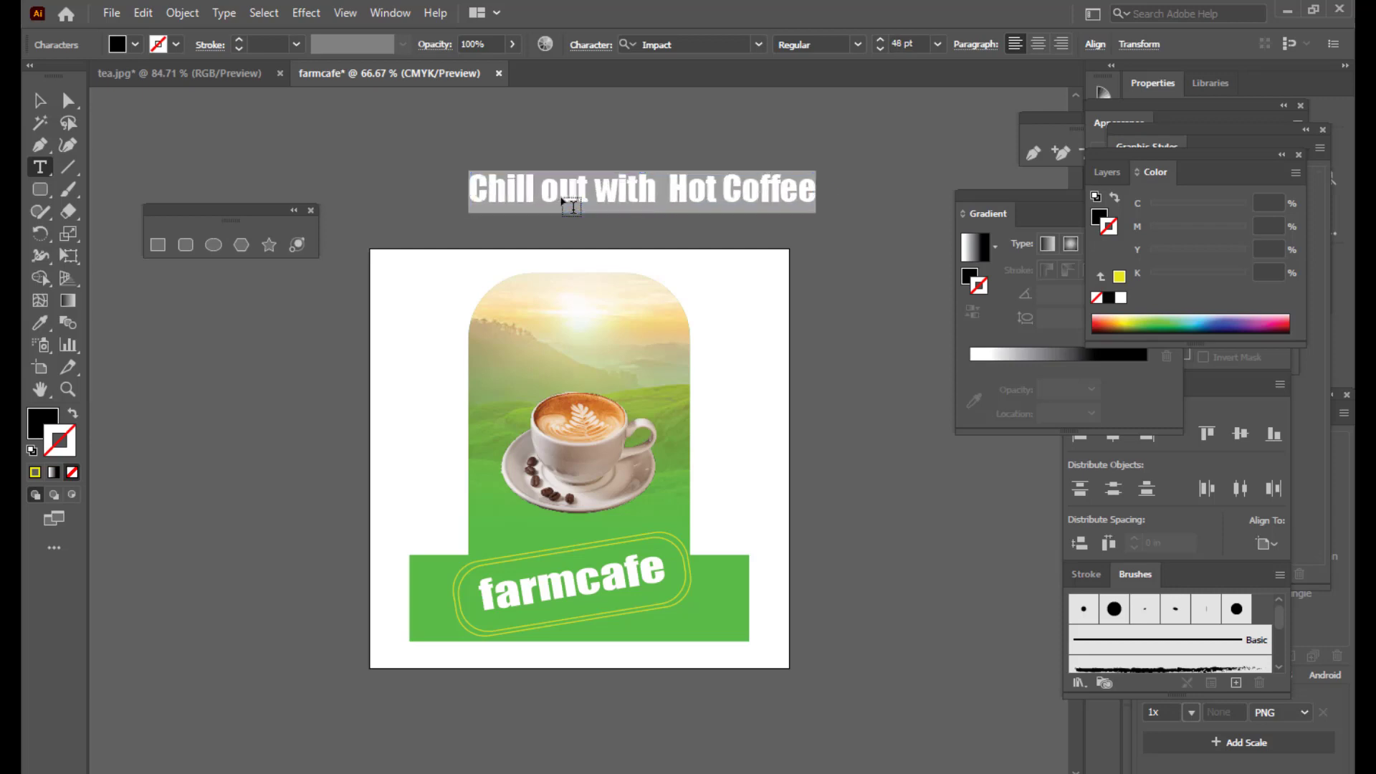
# - Change the font of the "Chill out with Hot Coffee" text to Great Vibes
pyautogui.click(710, 47)
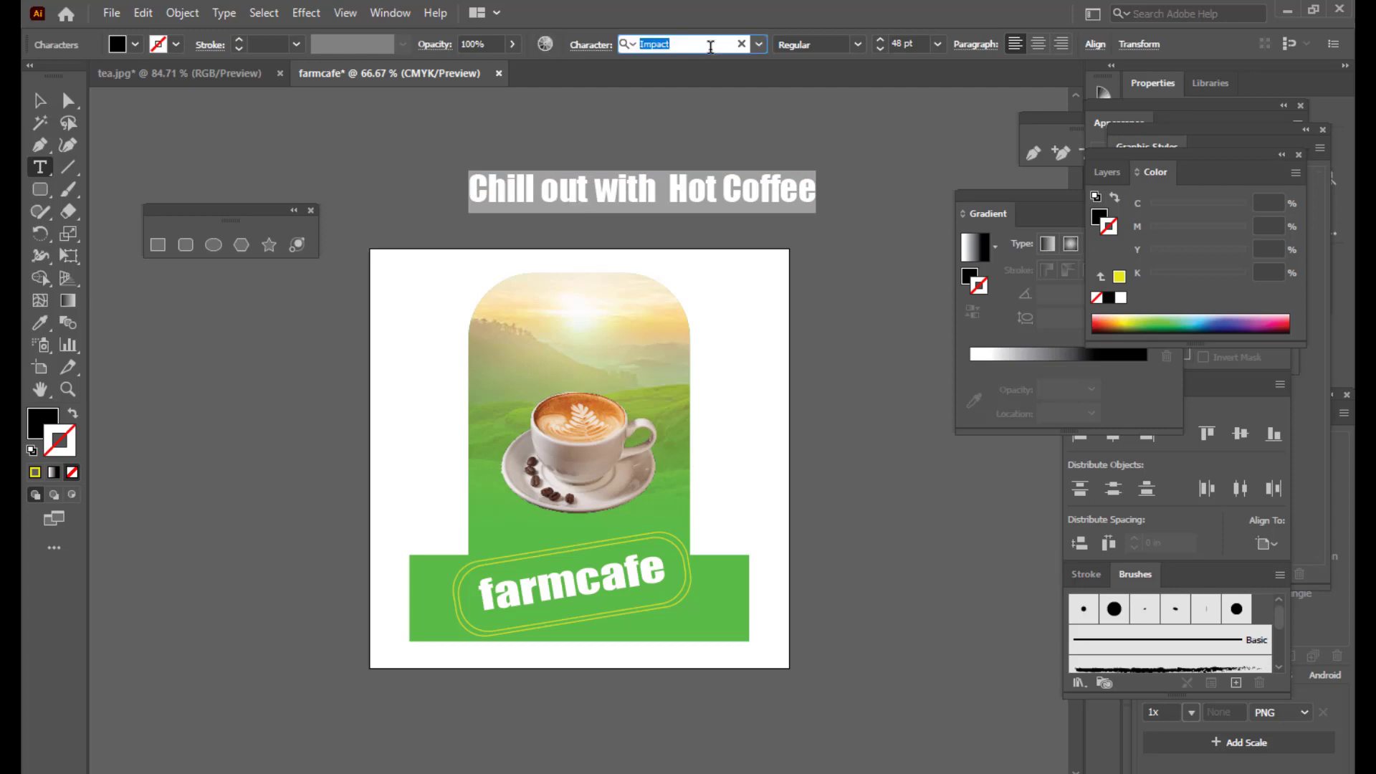
pyautogui.write('gre')
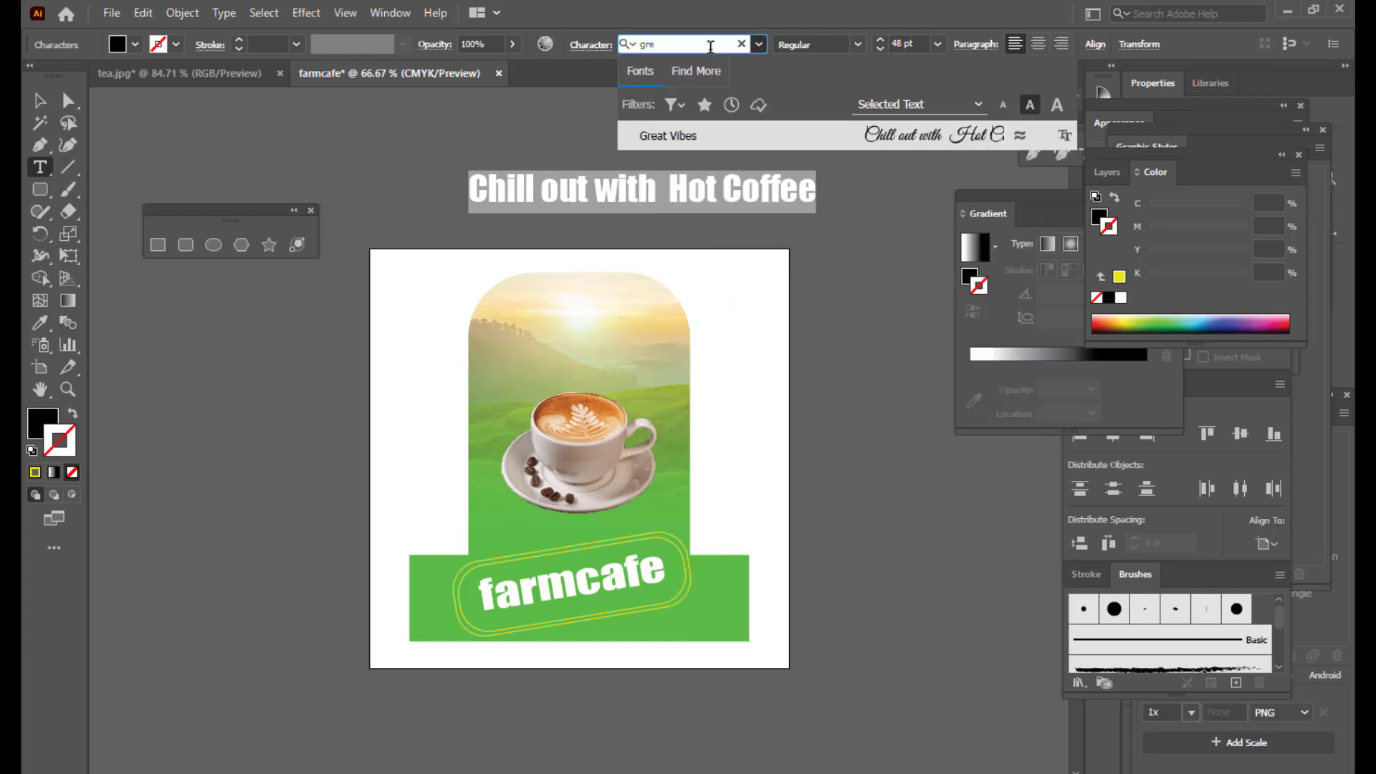
pyautogui.click(689, 139)
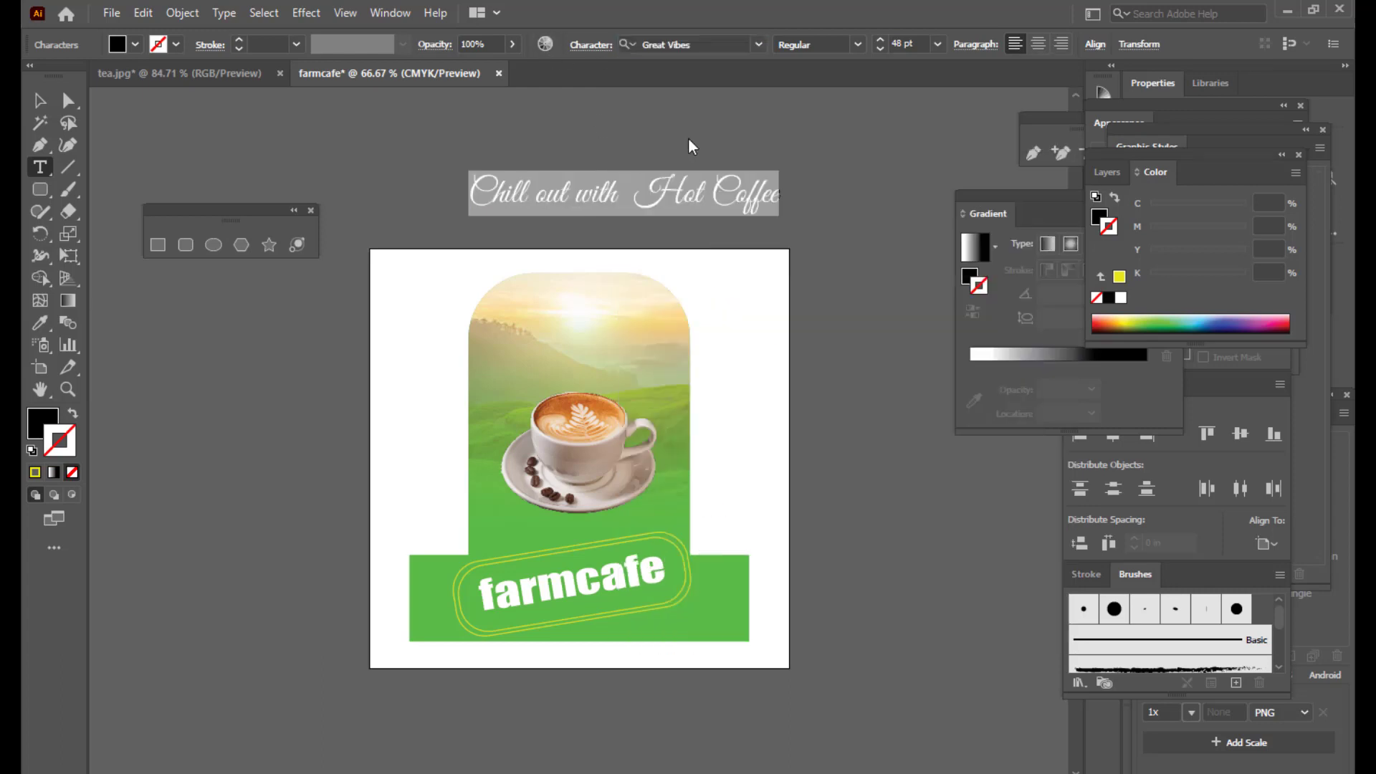
# - Set the fill of the "Chill out with Hot Coffee" text to red, FF0000
pyautogui.click(33, 106)
pyautogui.moveTo(602, 191); pyautogui.dragTo(589, 208)
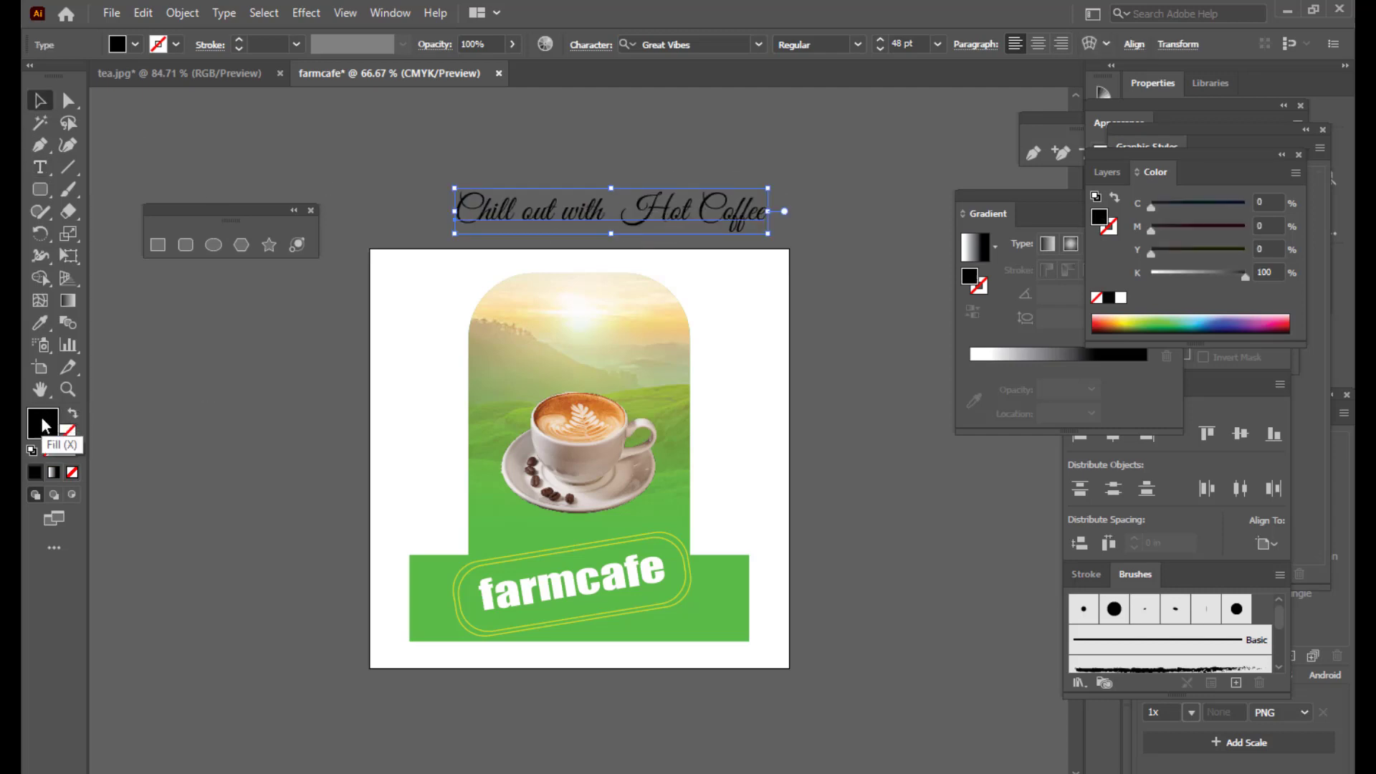
pyautogui.doubleClick(63, 420)
pyautogui.click(829, 205)
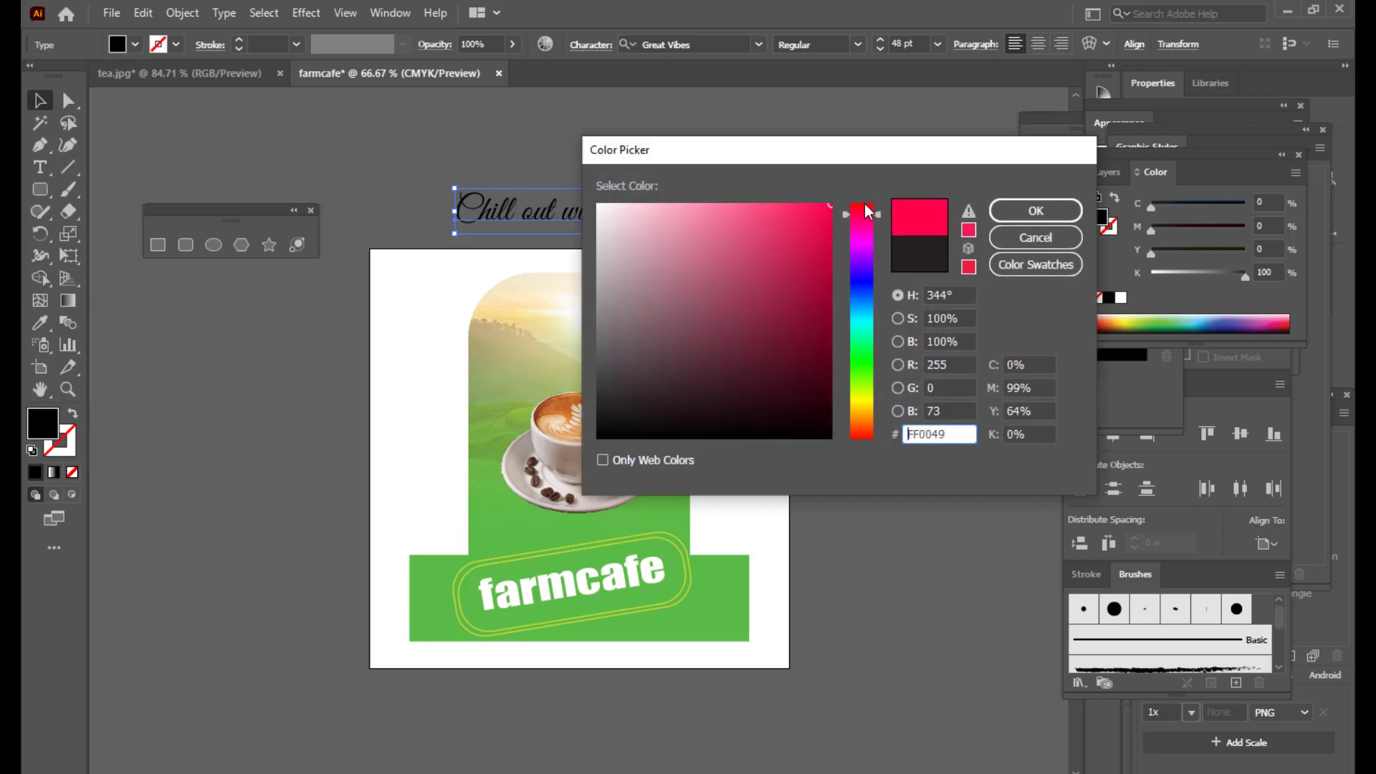
pyautogui.moveTo(876, 215); pyautogui.dragTo(876, 199)
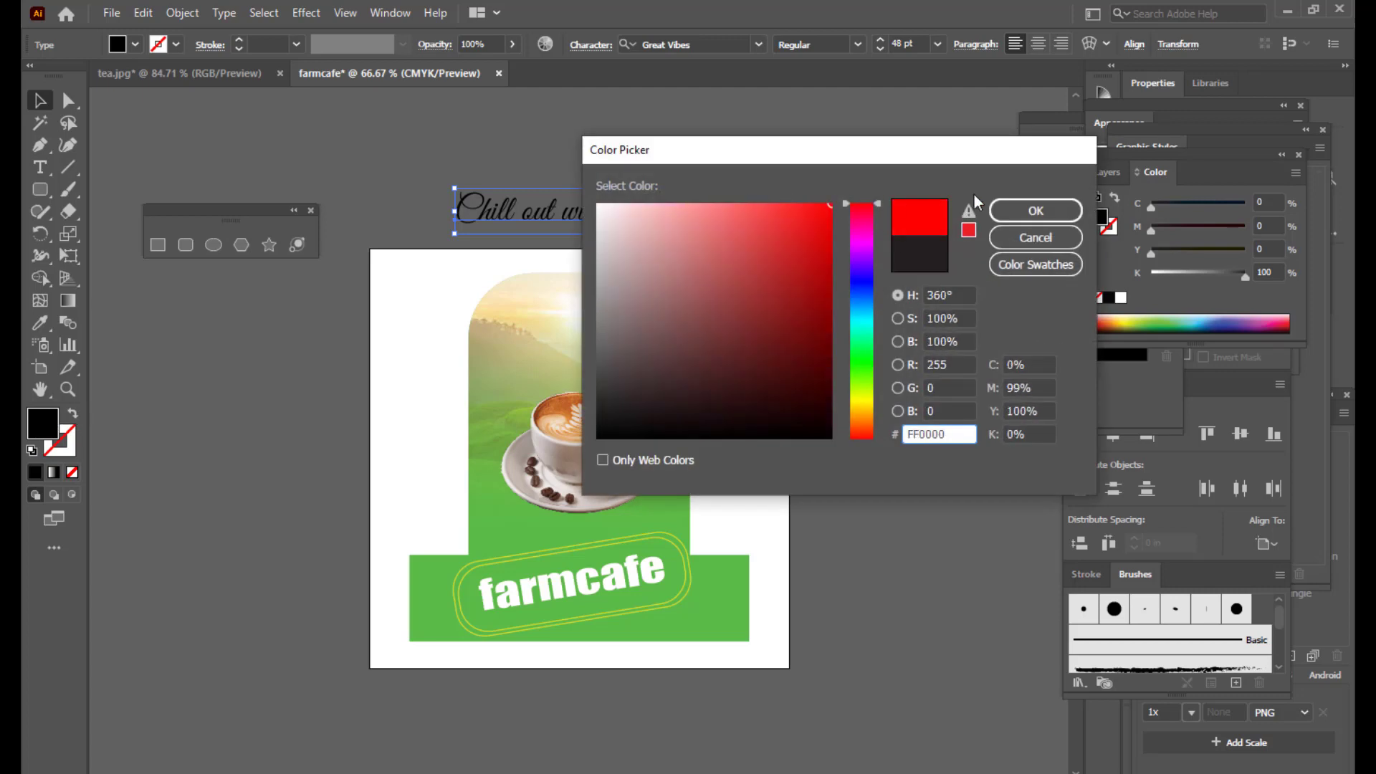
pyautogui.click(1070, 205)
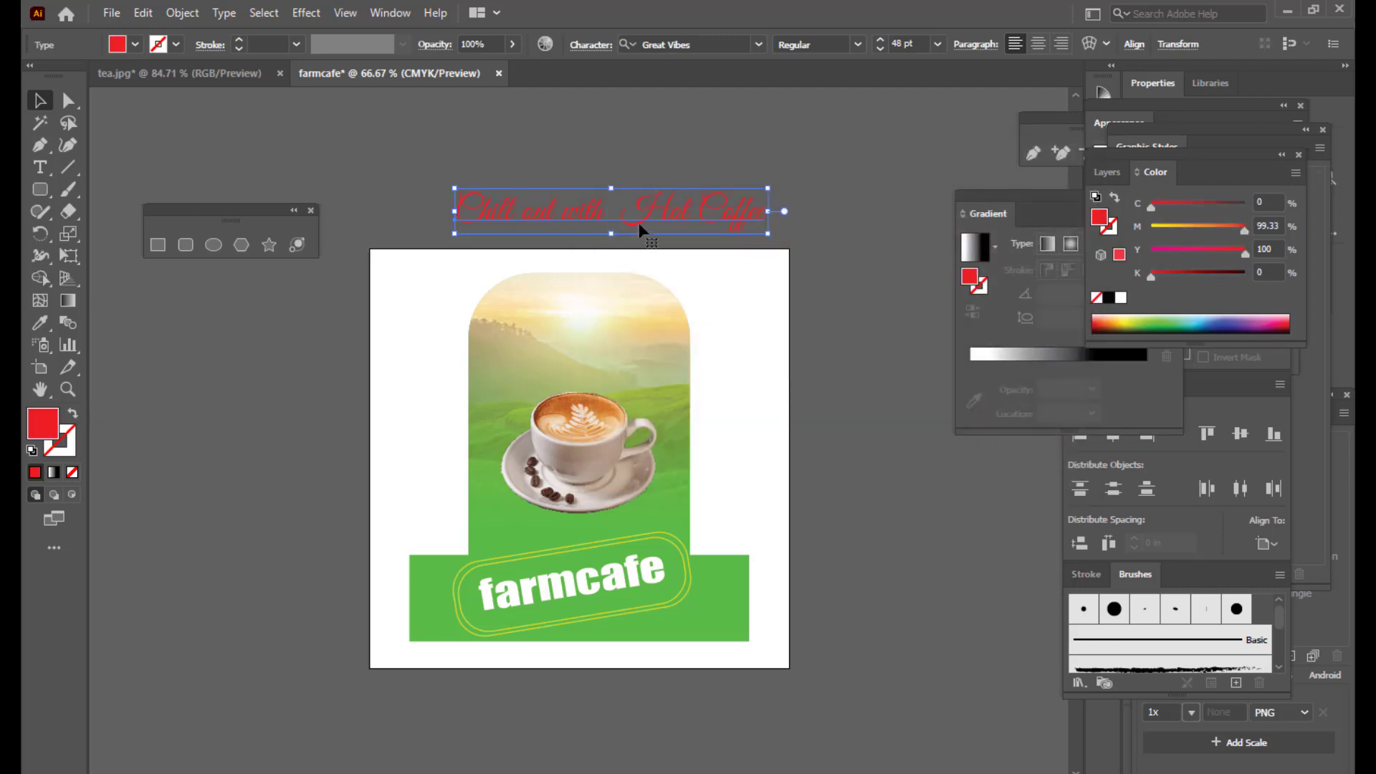
# - Move the "Chill out with Hot Coffee" text into the arch above the cup and shrink it to about 30 pt
pyautogui.moveTo(639, 209); pyautogui.dragTo(602, 351)
pyautogui.moveTo(729, 324); pyautogui.dragTo(681, 314)
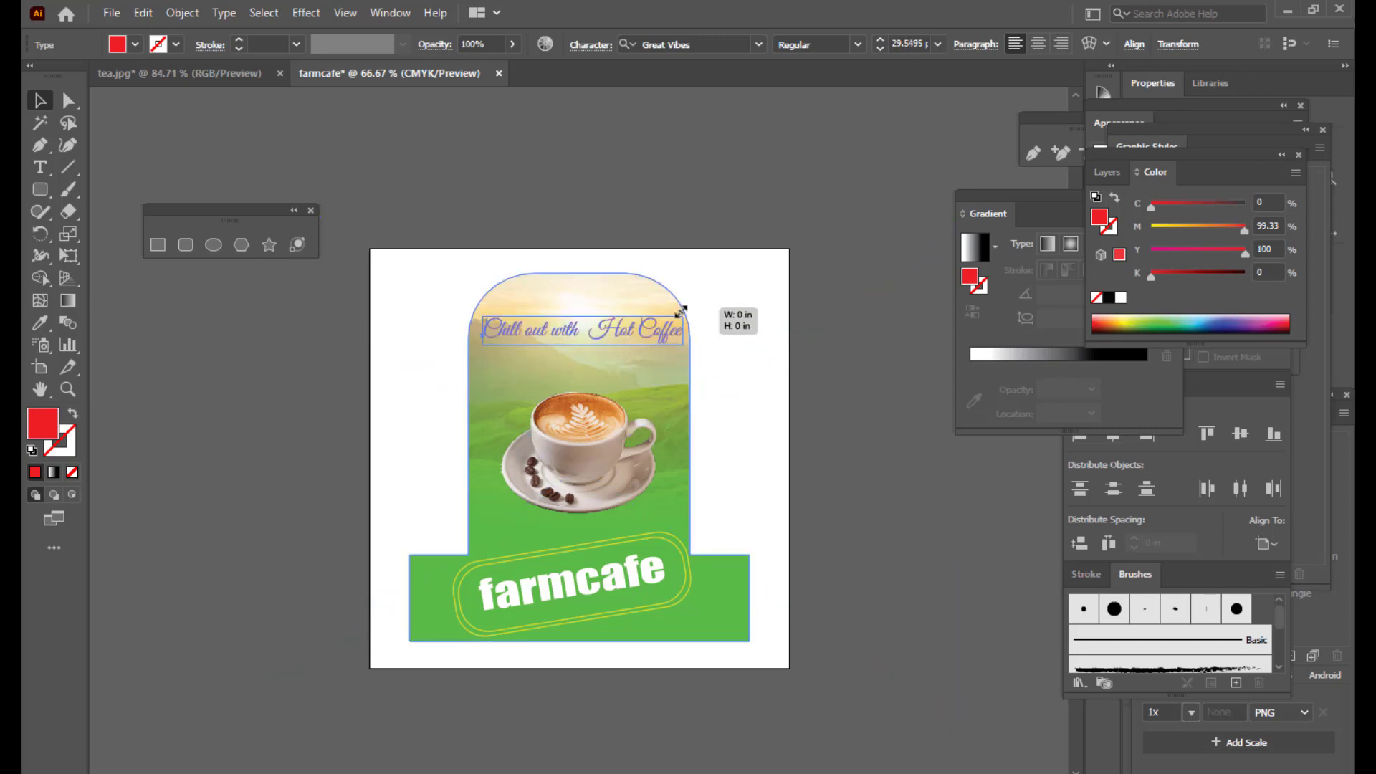
pyautogui.click(760, 286)
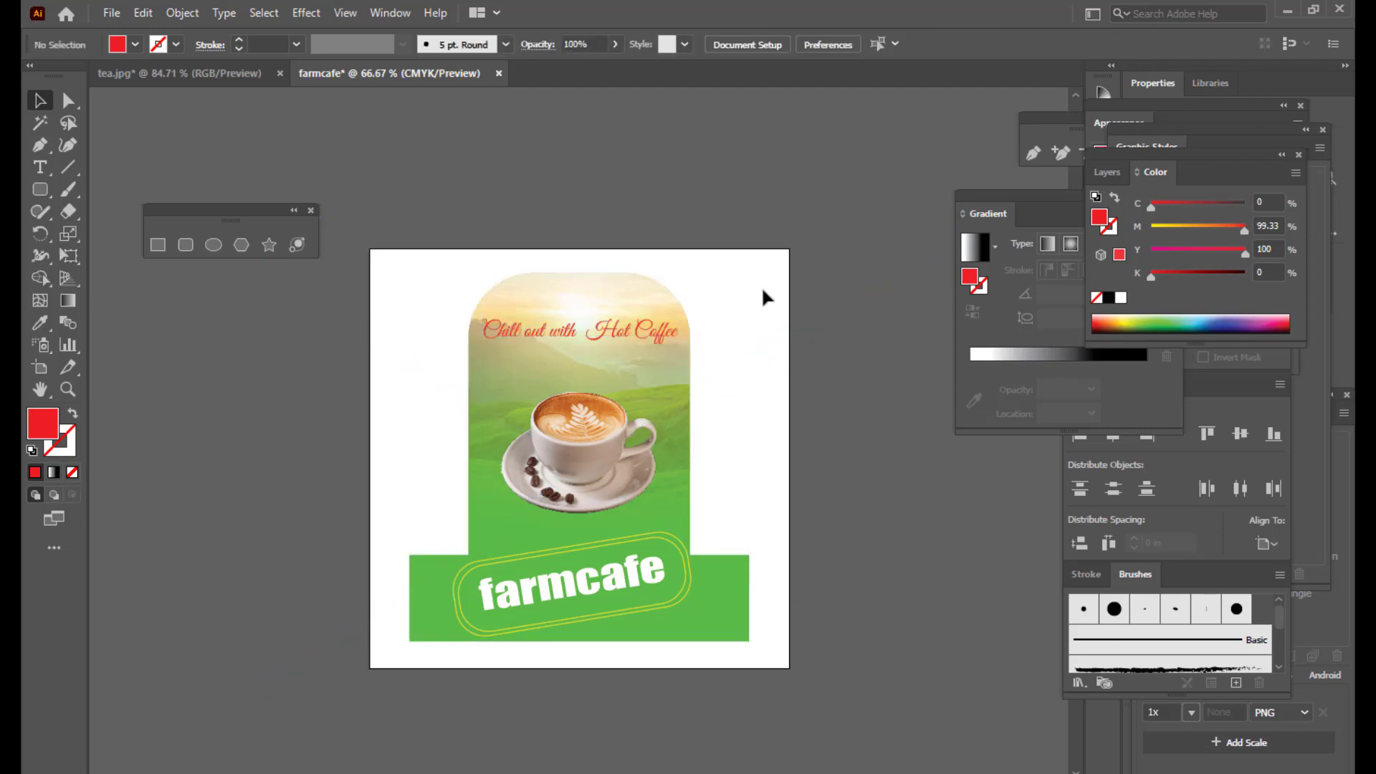
pyautogui.click(649, 340)
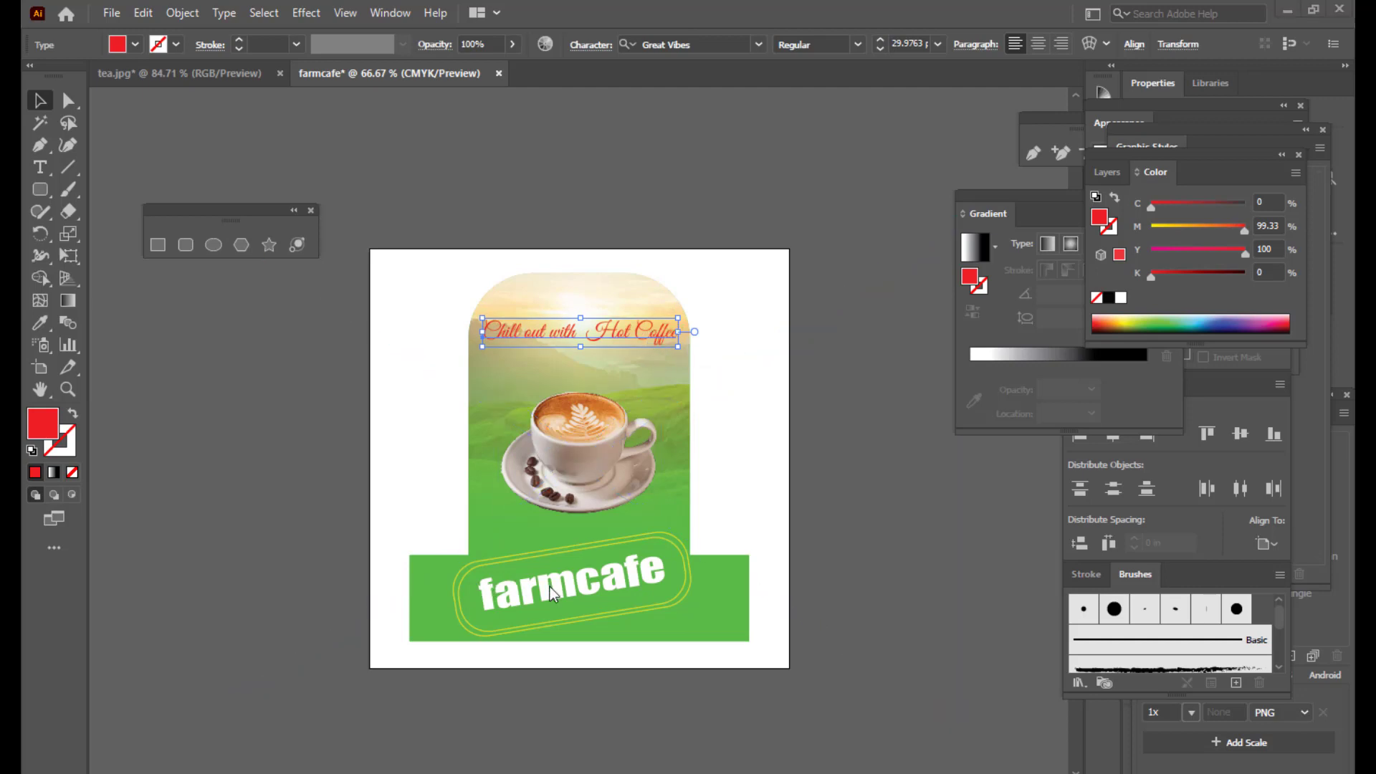
pyautogui.moveTo(604, 334); pyautogui.dragTo(603, 328)
pyautogui.click(788, 192)
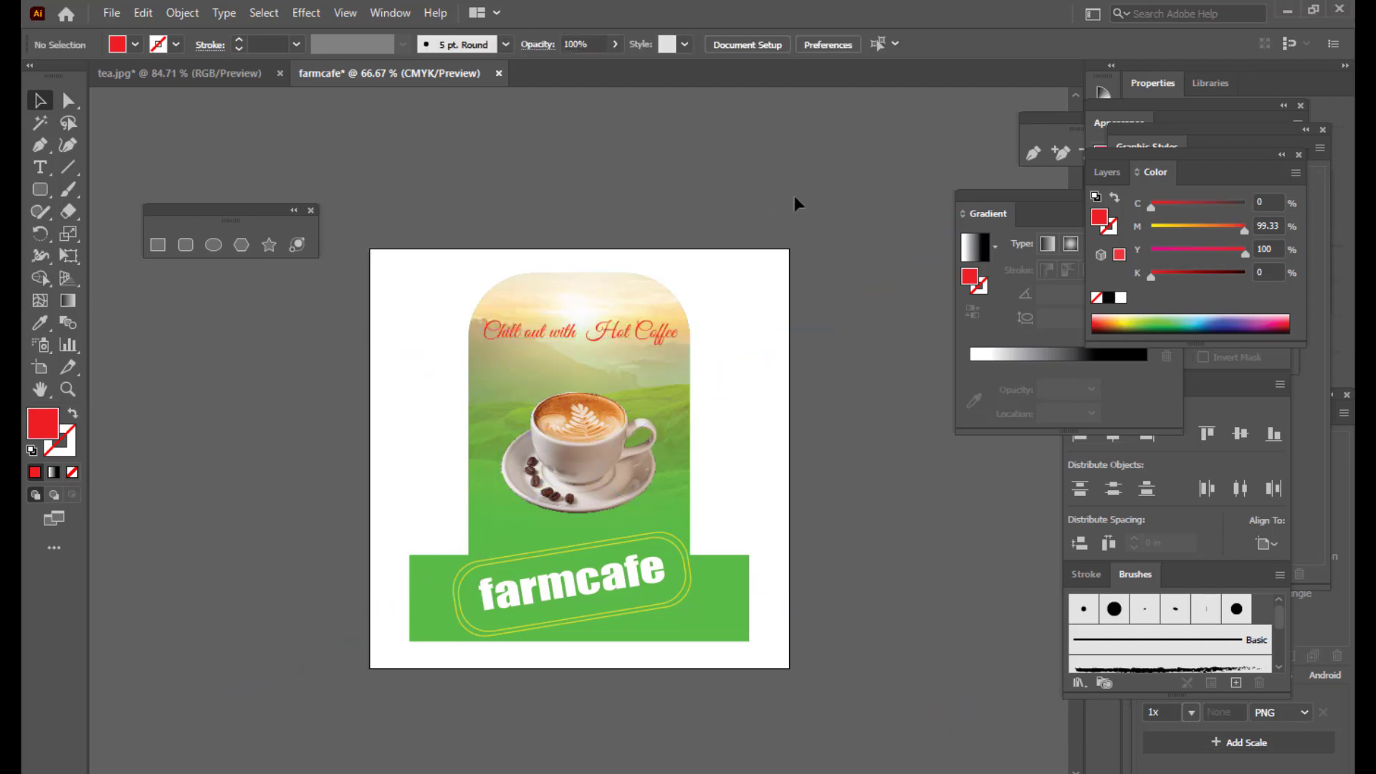
# - Apply a Drop Shadow to the "Chill out with Hot Coffee" text with Multiply mode and 40% opacity
pyautogui.click(641, 333)
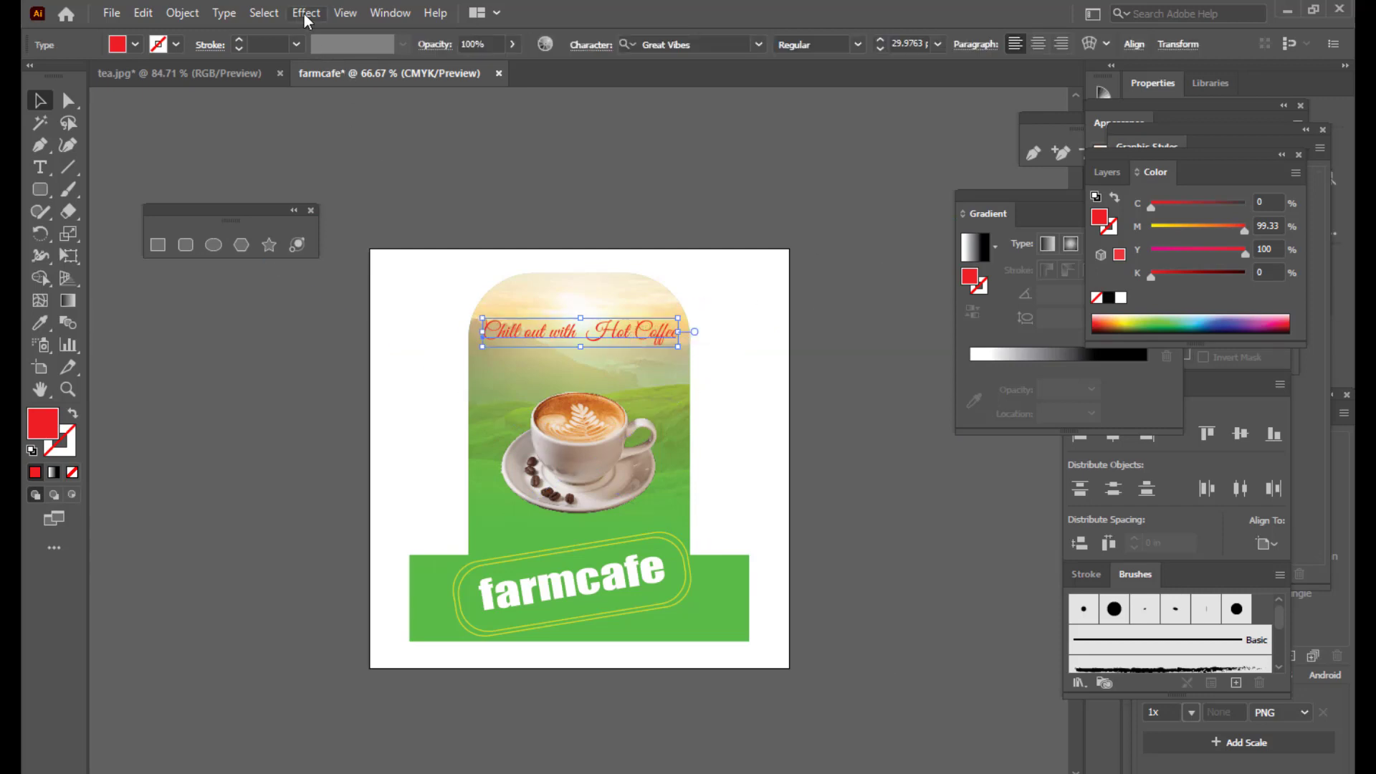
pyautogui.click(306, 13)
pyautogui.moveTo(401, 223)
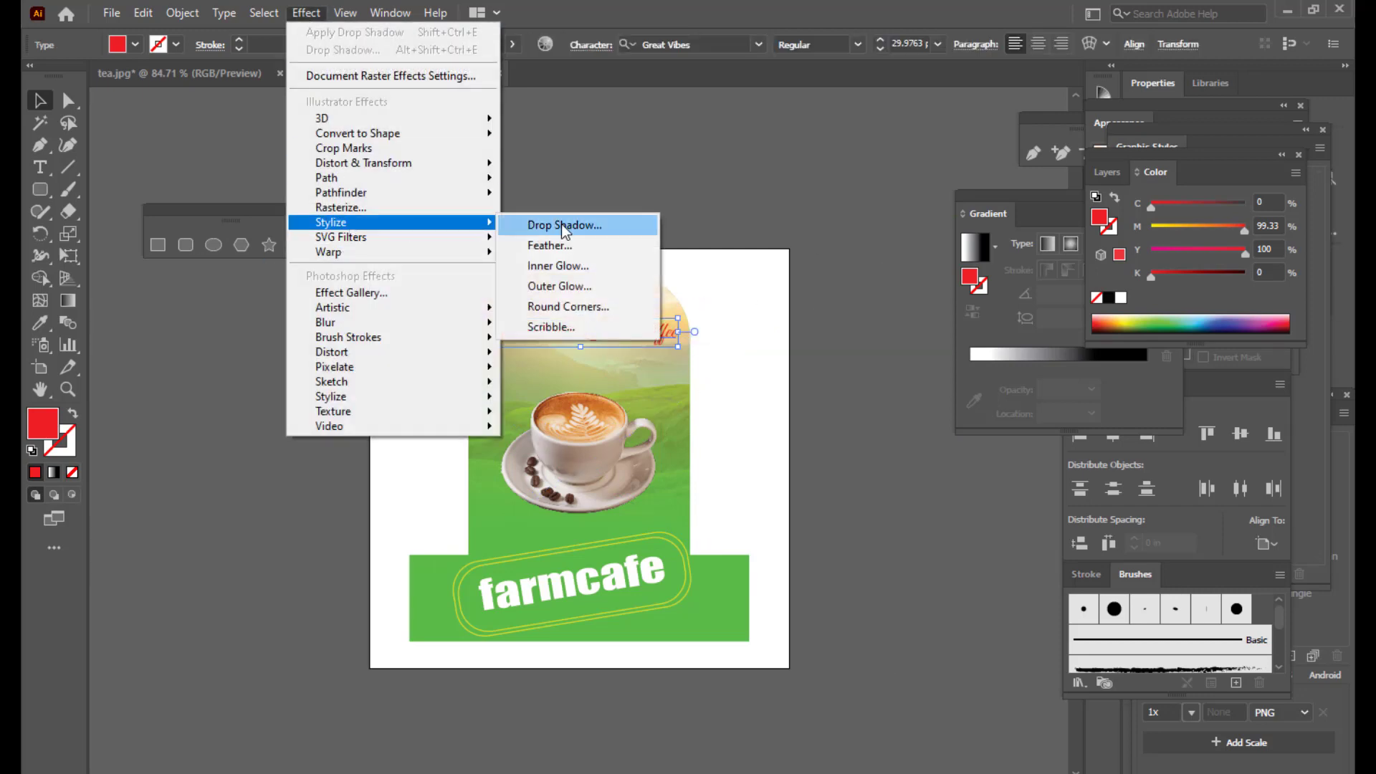
pyautogui.click(562, 225)
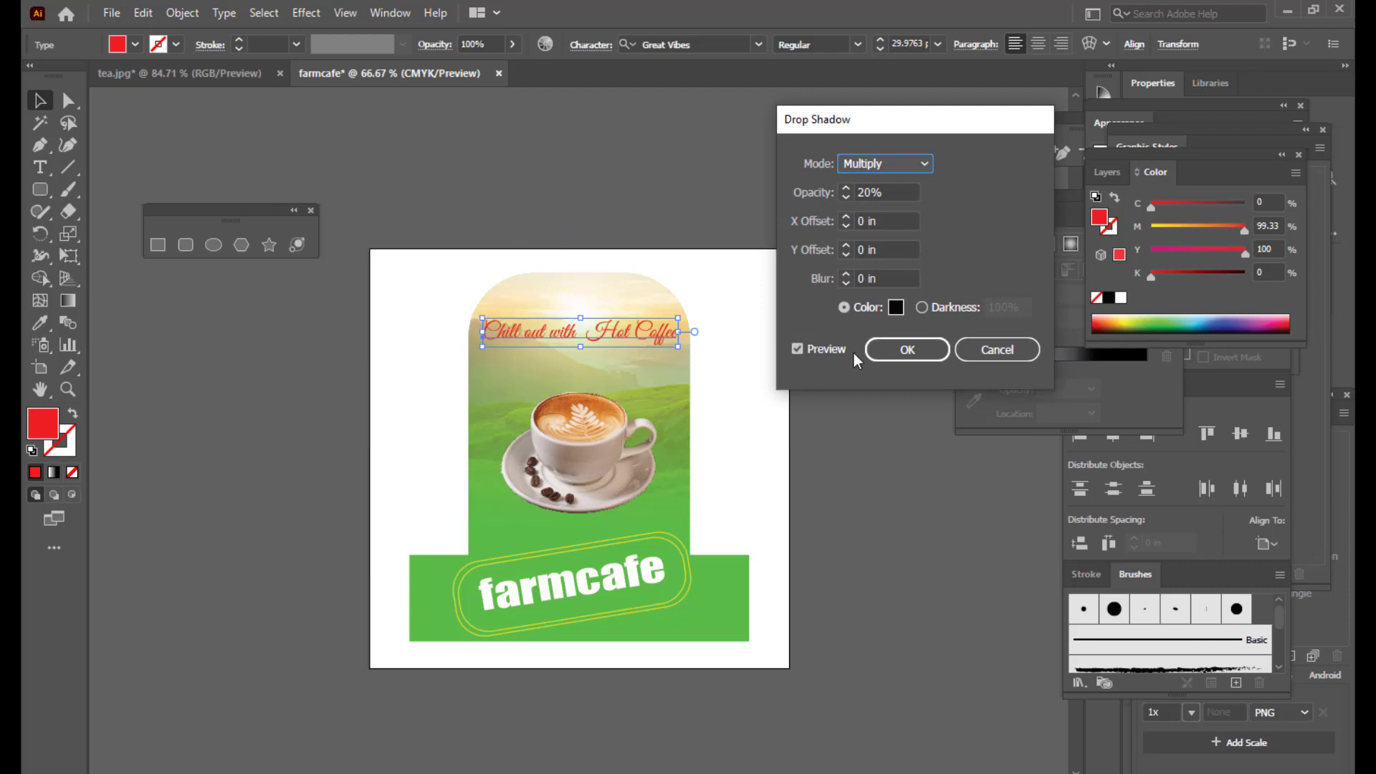
pyautogui.moveTo(879, 130); pyautogui.dragTo(862, 132)
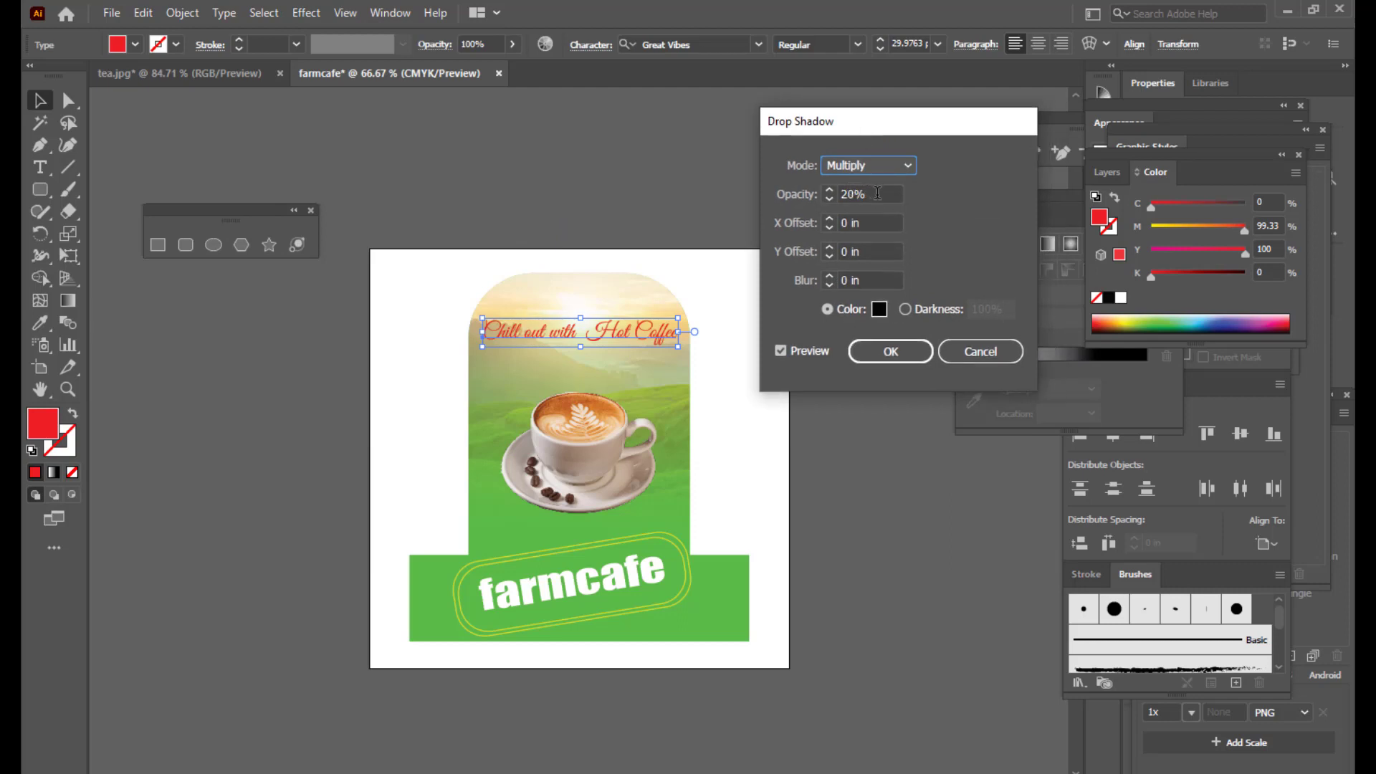
pyautogui.moveTo(877, 194); pyautogui.dragTo(819, 194)
pyautogui.write('40')
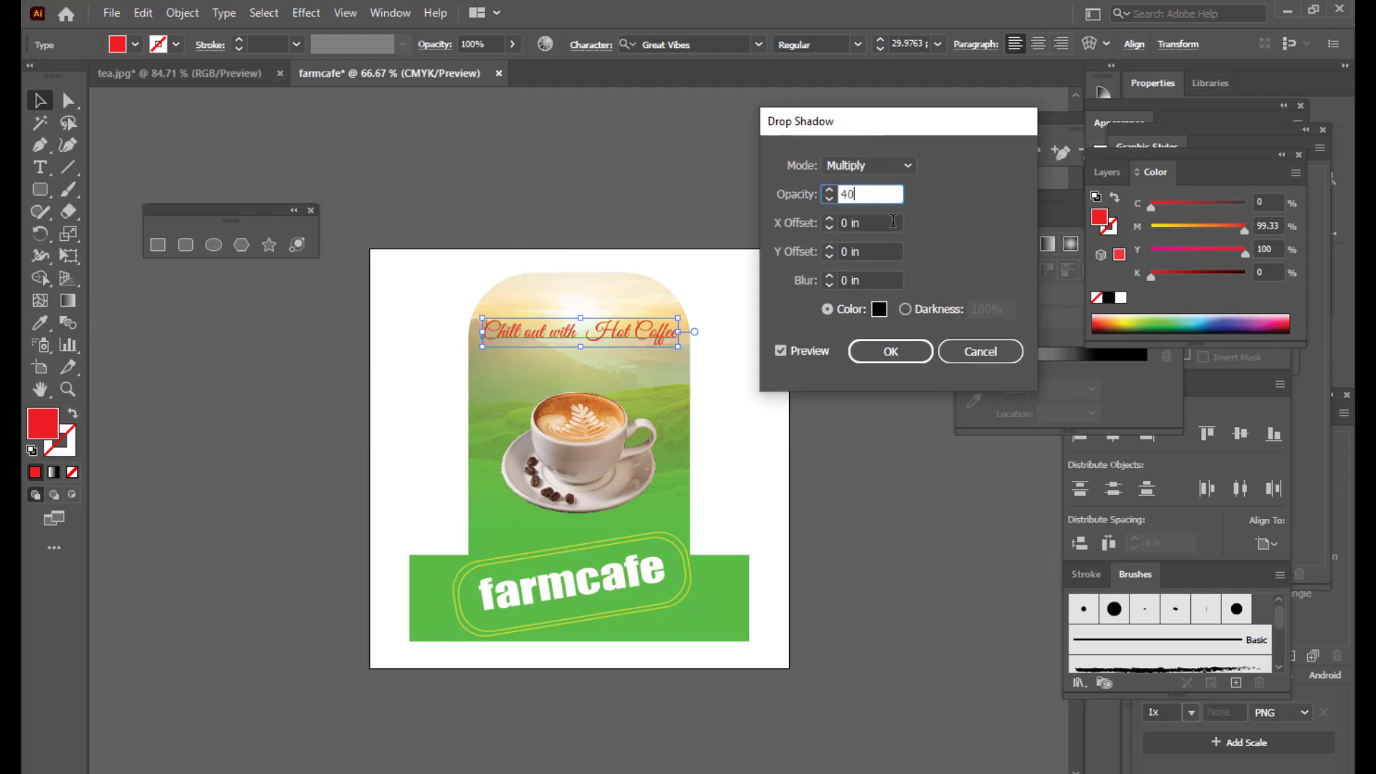
pyautogui.click(867, 221)
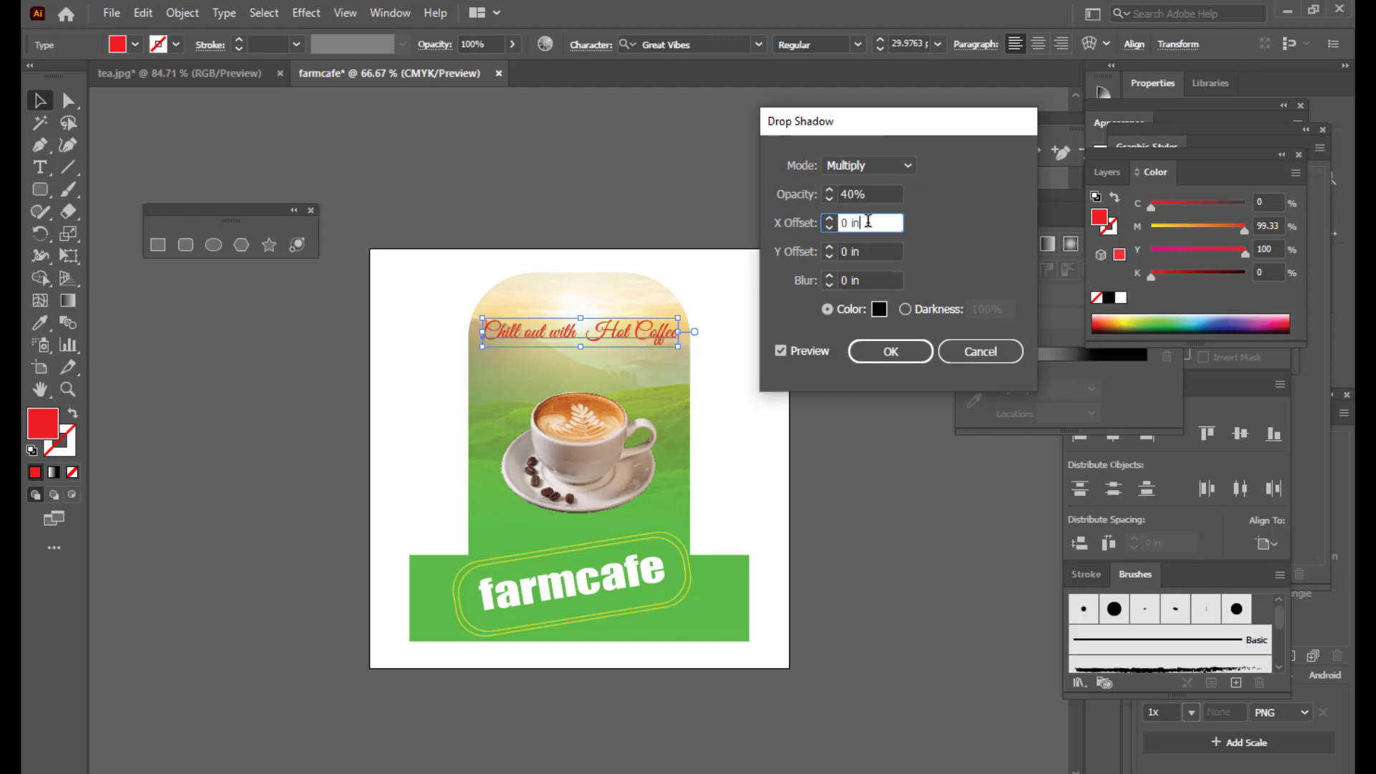
pyautogui.click(896, 354)
pyautogui.click(694, 178)
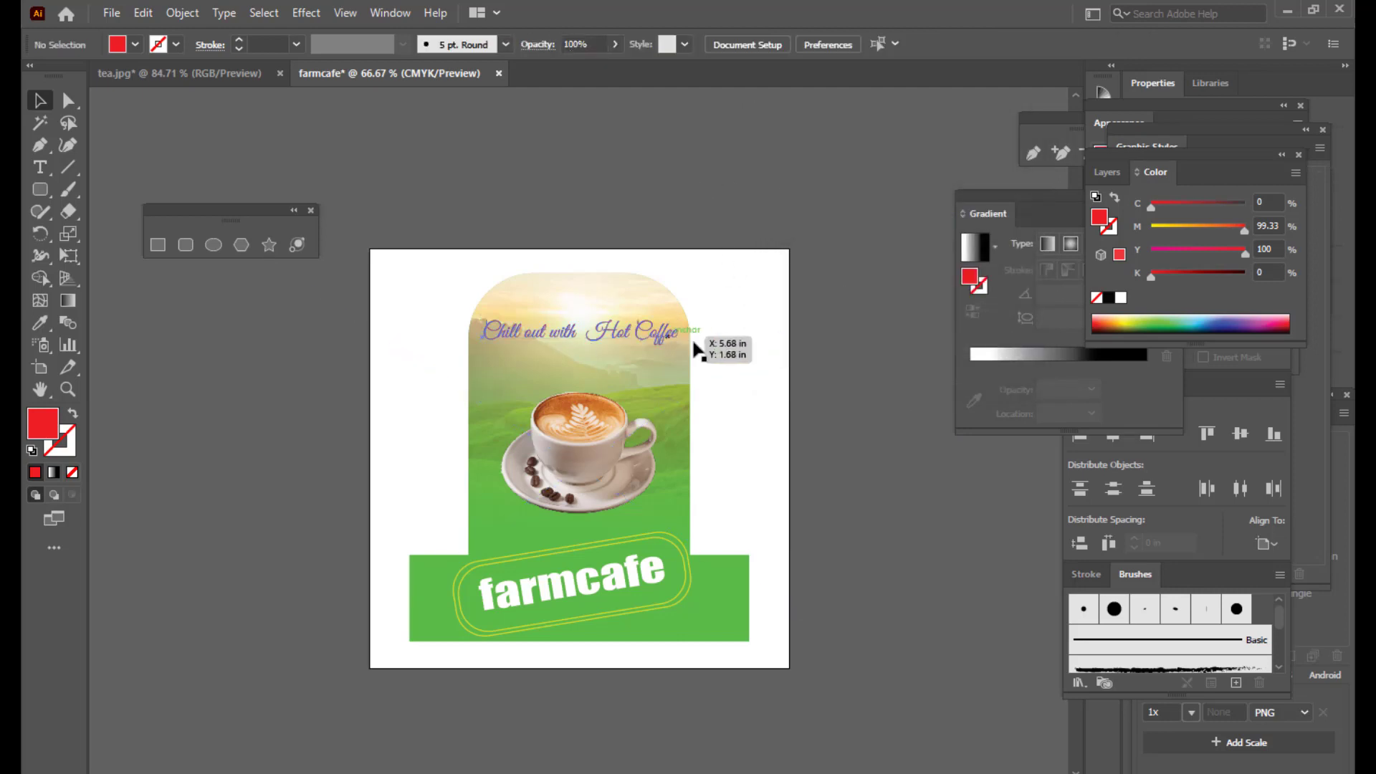
pyautogui.hotkey('ctrl', '+')
pyautogui.hotkey('ctrl', '+')
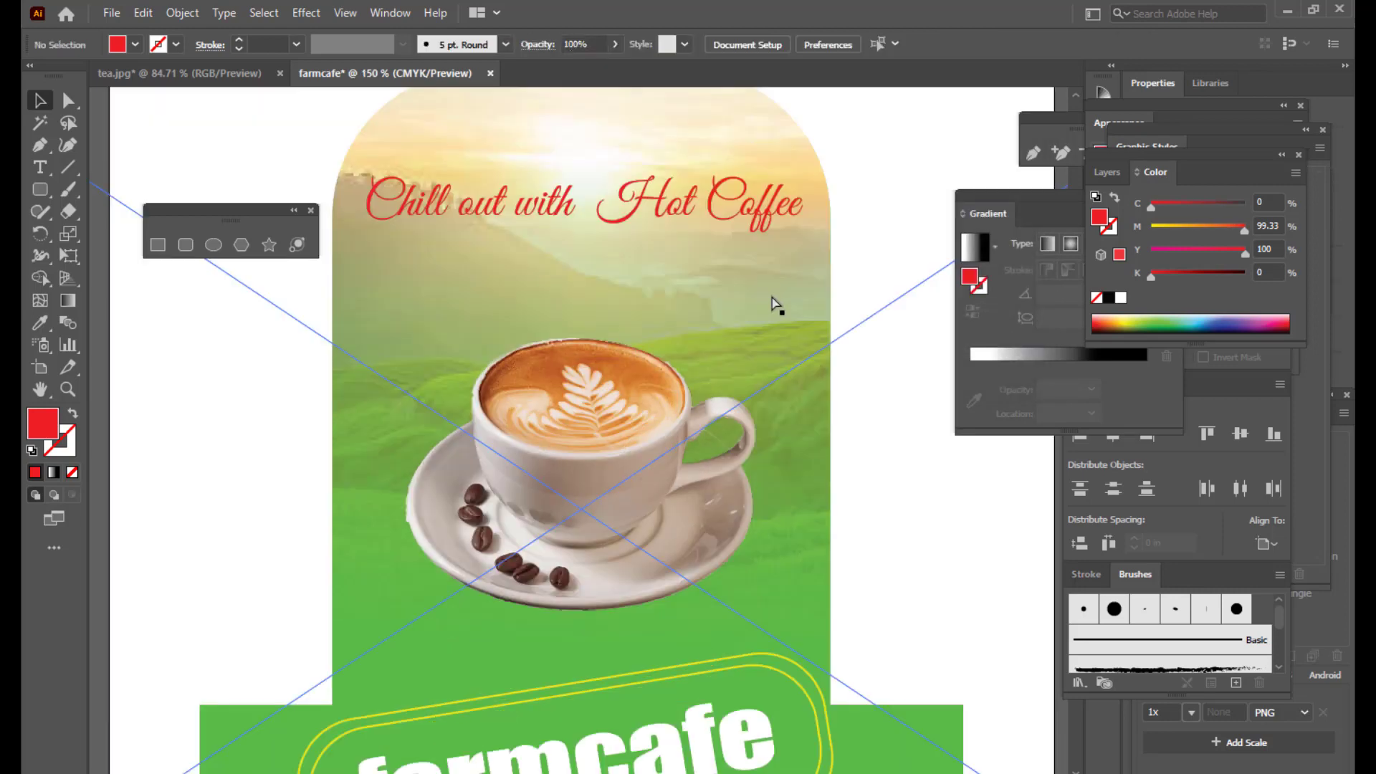
pyautogui.hotkey('ctrl', '-')
pyautogui.hotkey('ctrl', '-')
# - Add the text "A Product Of Indian Foods" on the empty canvas above the artboard
pyautogui.scroll(-1, 224, 394)
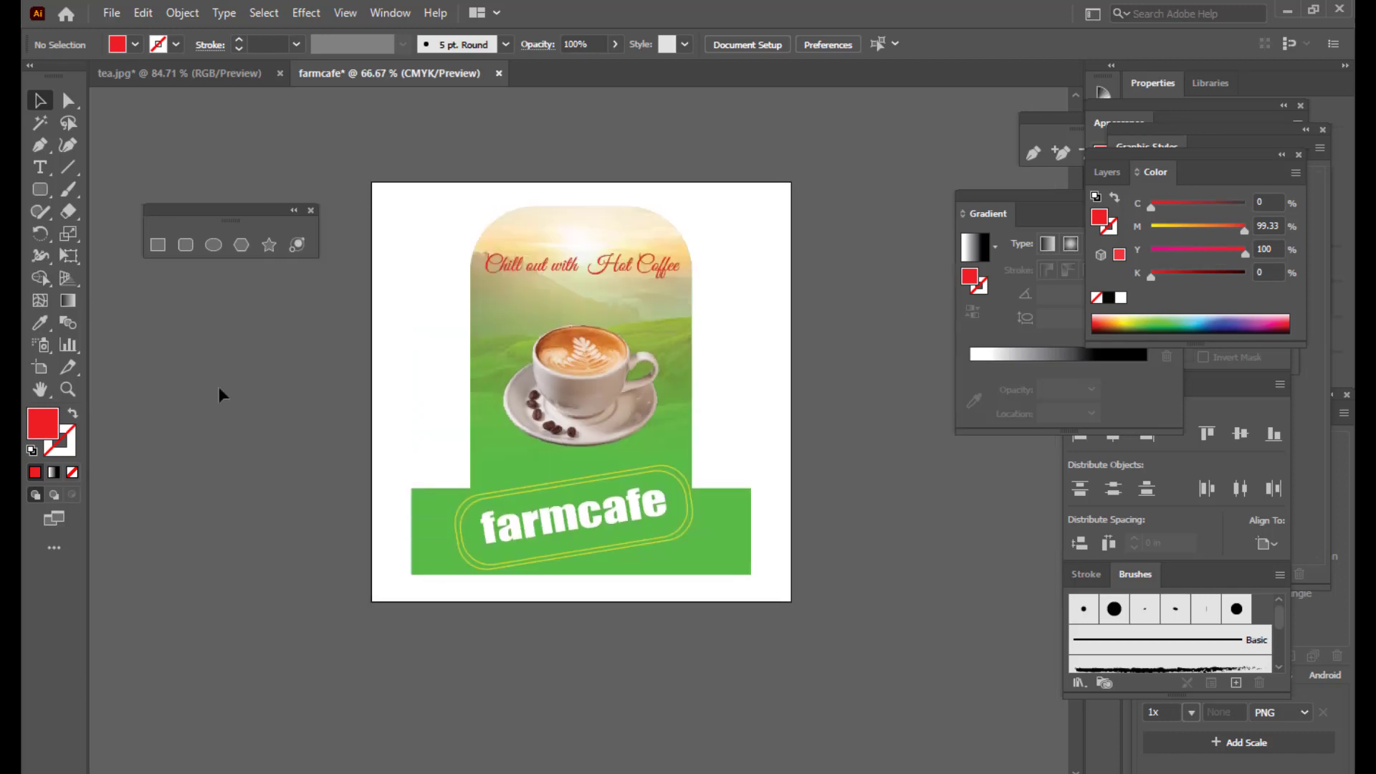
pyautogui.scroll(1, 408, 376)
pyautogui.click(40, 168)
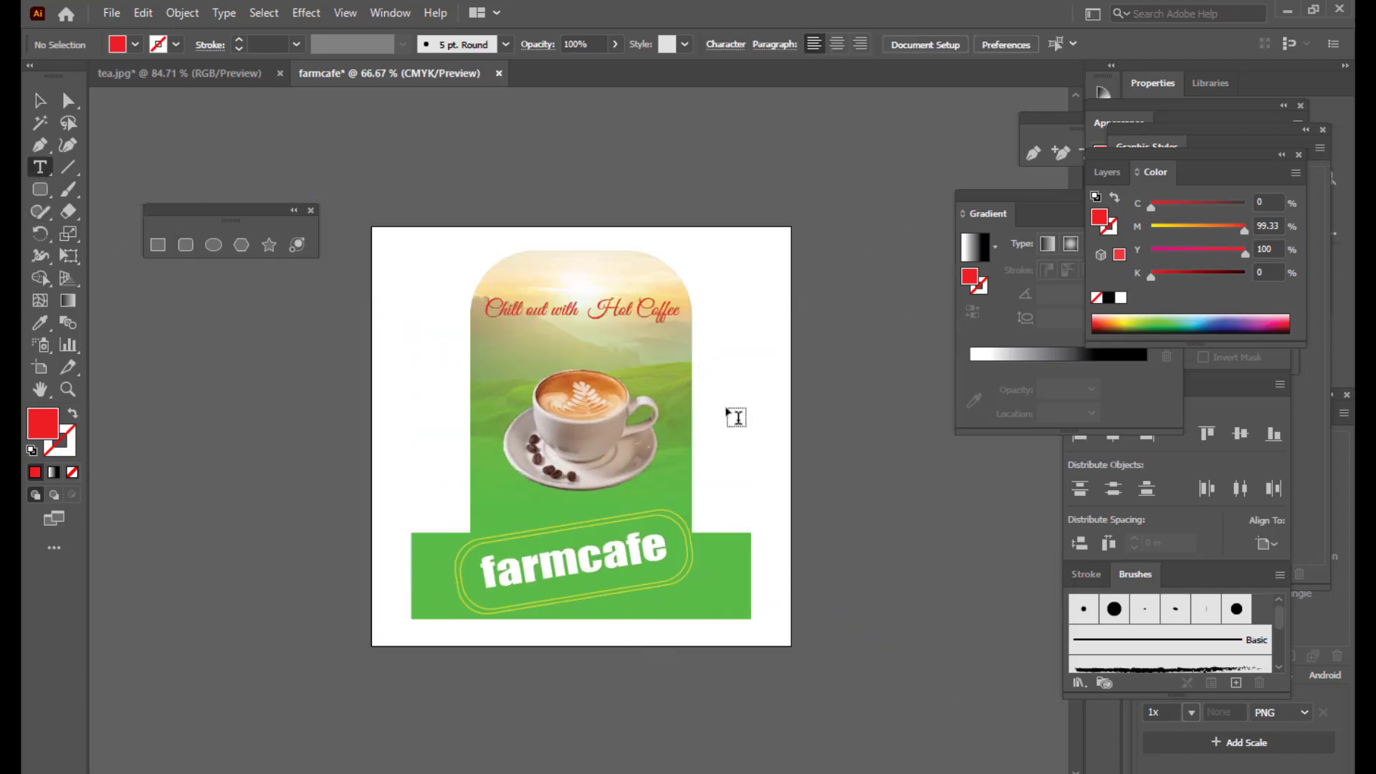
pyautogui.click(670, 202)
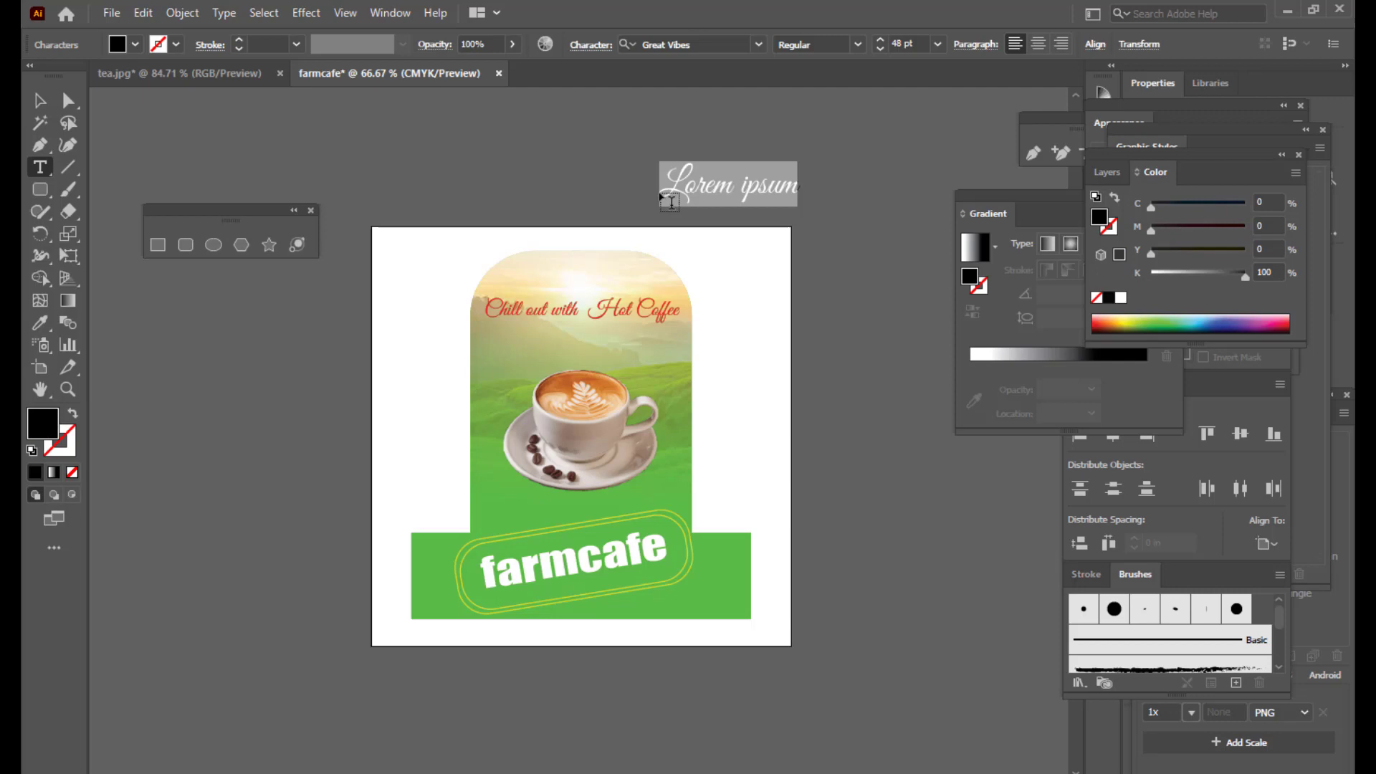
pyautogui.press('BackSpace')
pyautogui.write('a')
pyautogui.press('BackSpace')
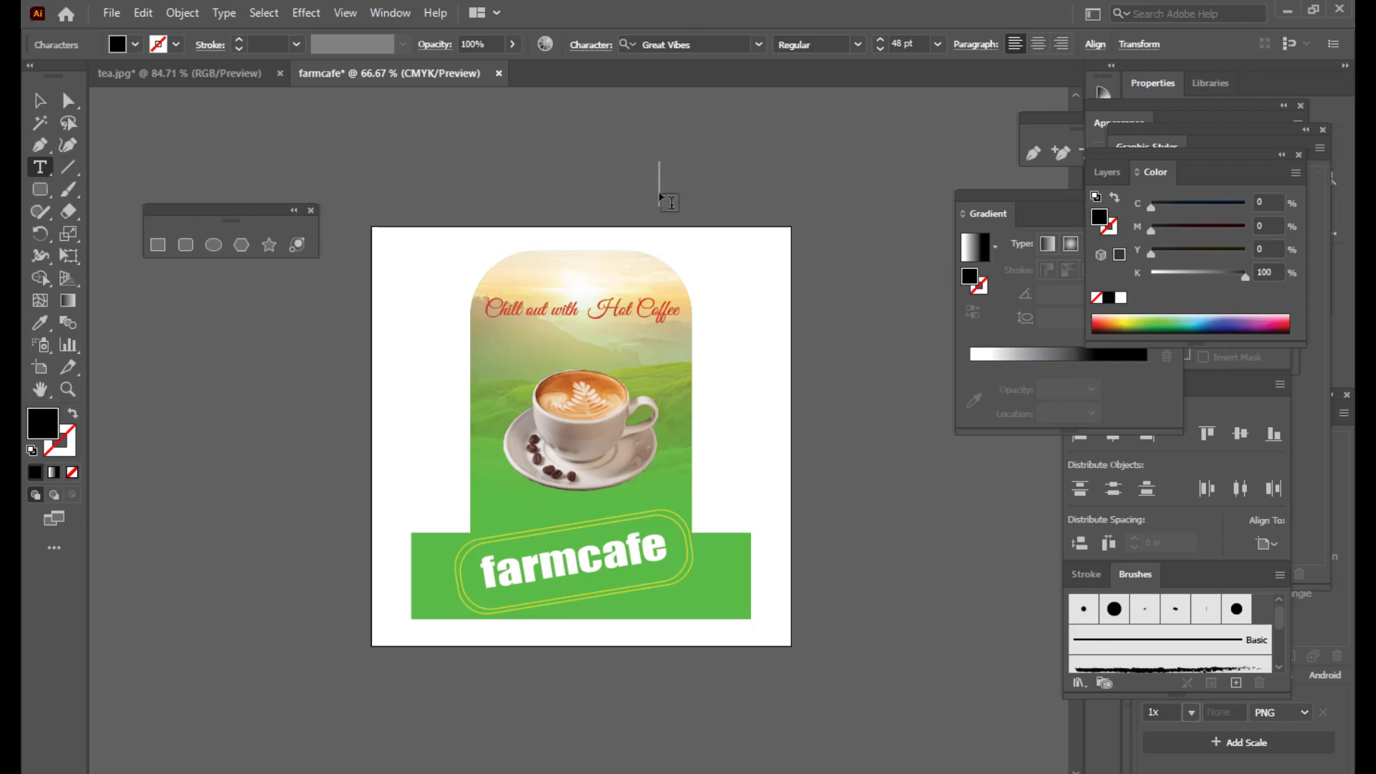
pyautogui.write('a')
pyautogui.press('BackSpace')
pyautogui.write('a')
pyautogui.write(' Prod')
pyautogui.write('uct')
pyautogui.write(' Of')
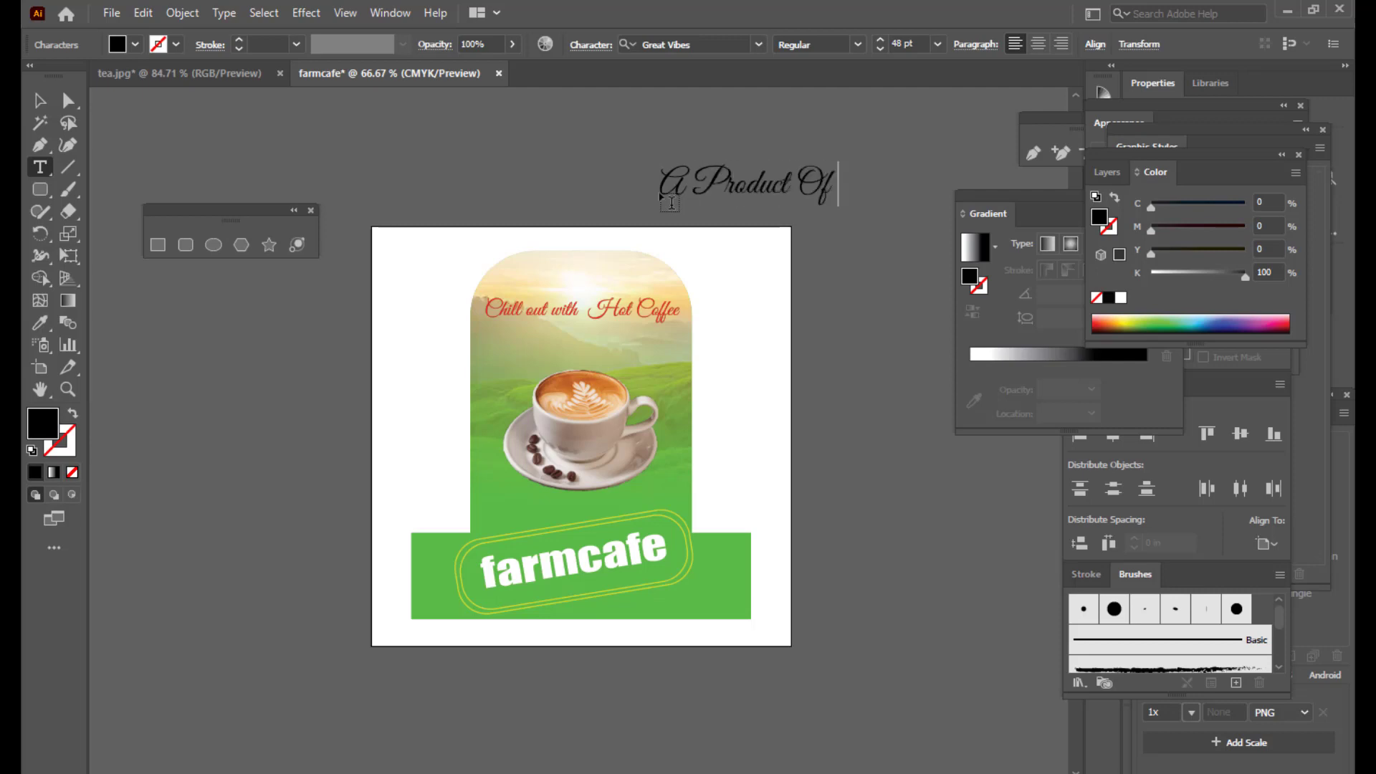
pyautogui.write(' Indian')
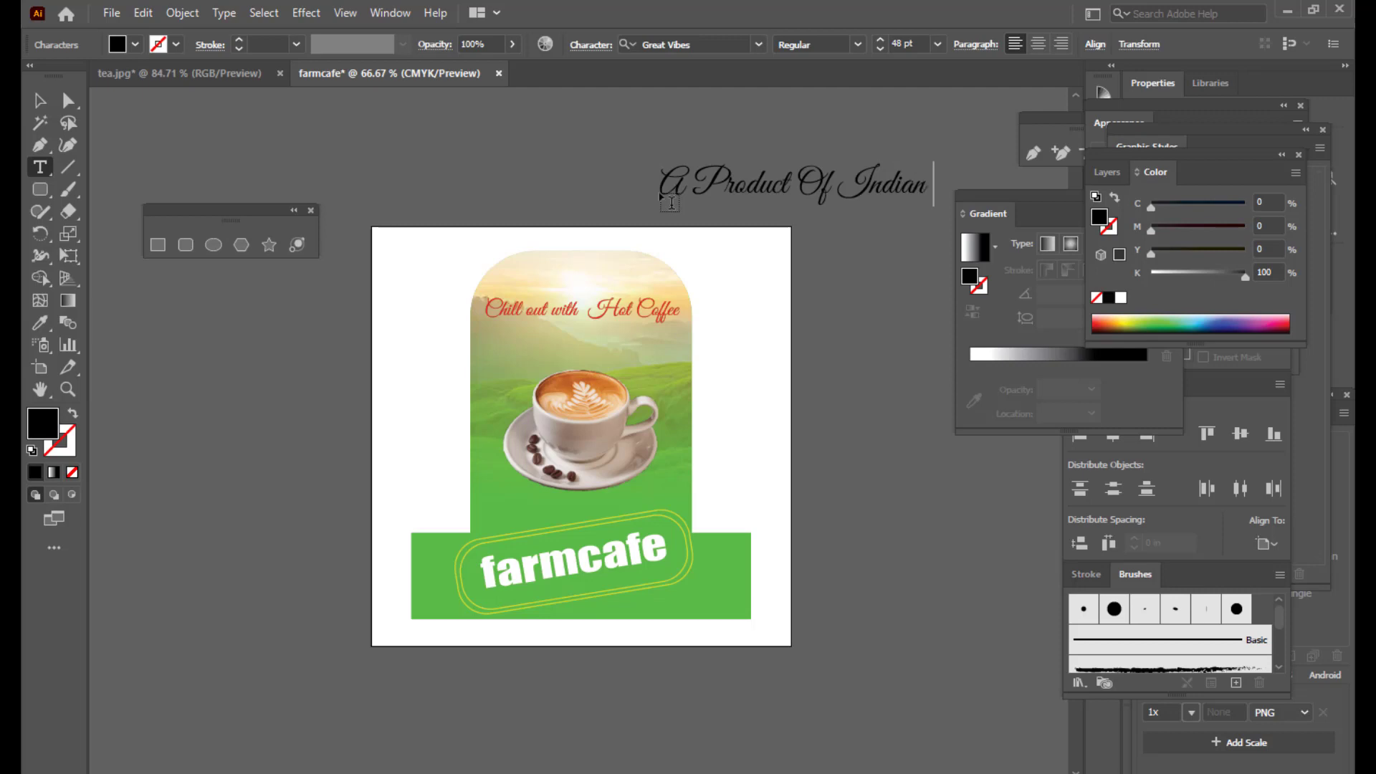
pyautogui.write(' Foods')
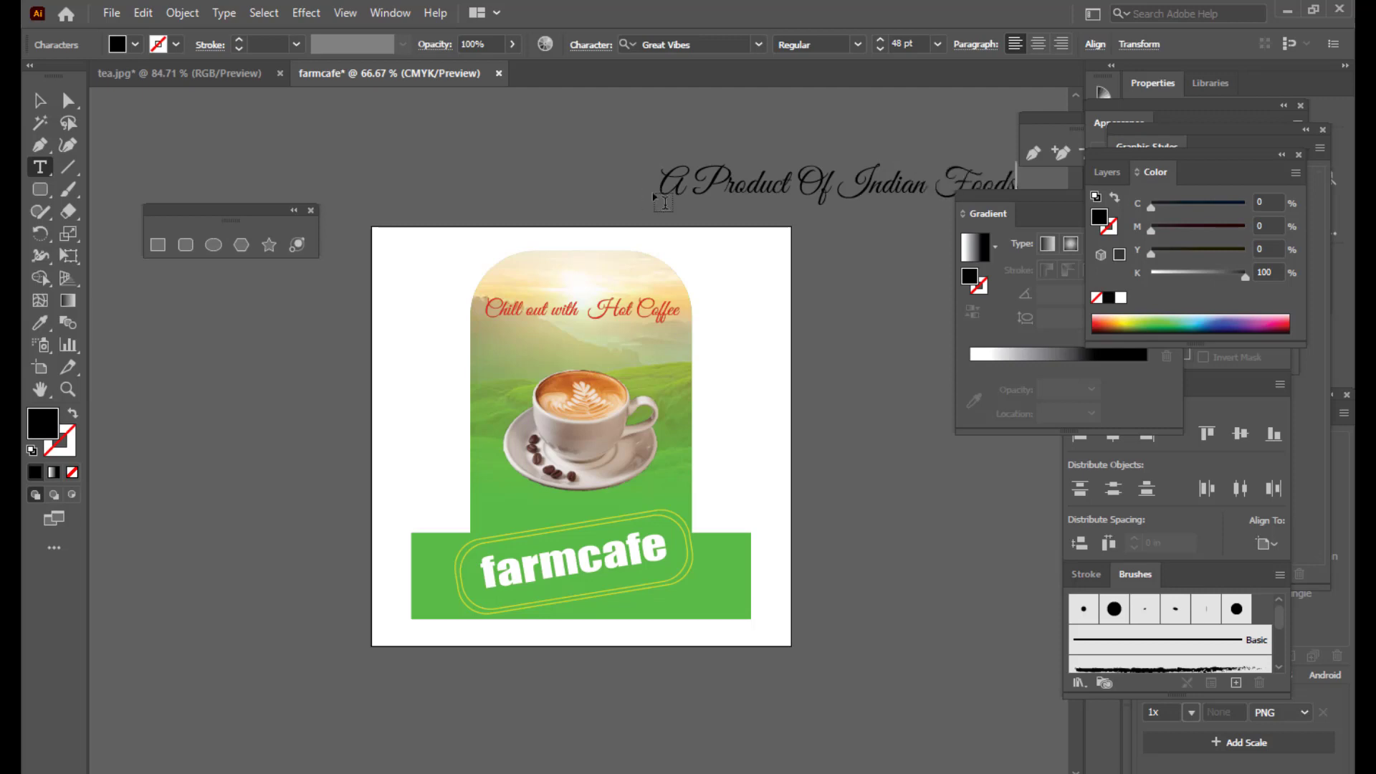
pyautogui.click(41, 99)
pyautogui.moveTo(837, 185); pyautogui.dragTo(713, 173)
# - Change the font of the "A Product Of Indian Foods" text to Impact
pyautogui.click(40, 167)
pyautogui.tripleClick(894, 172)
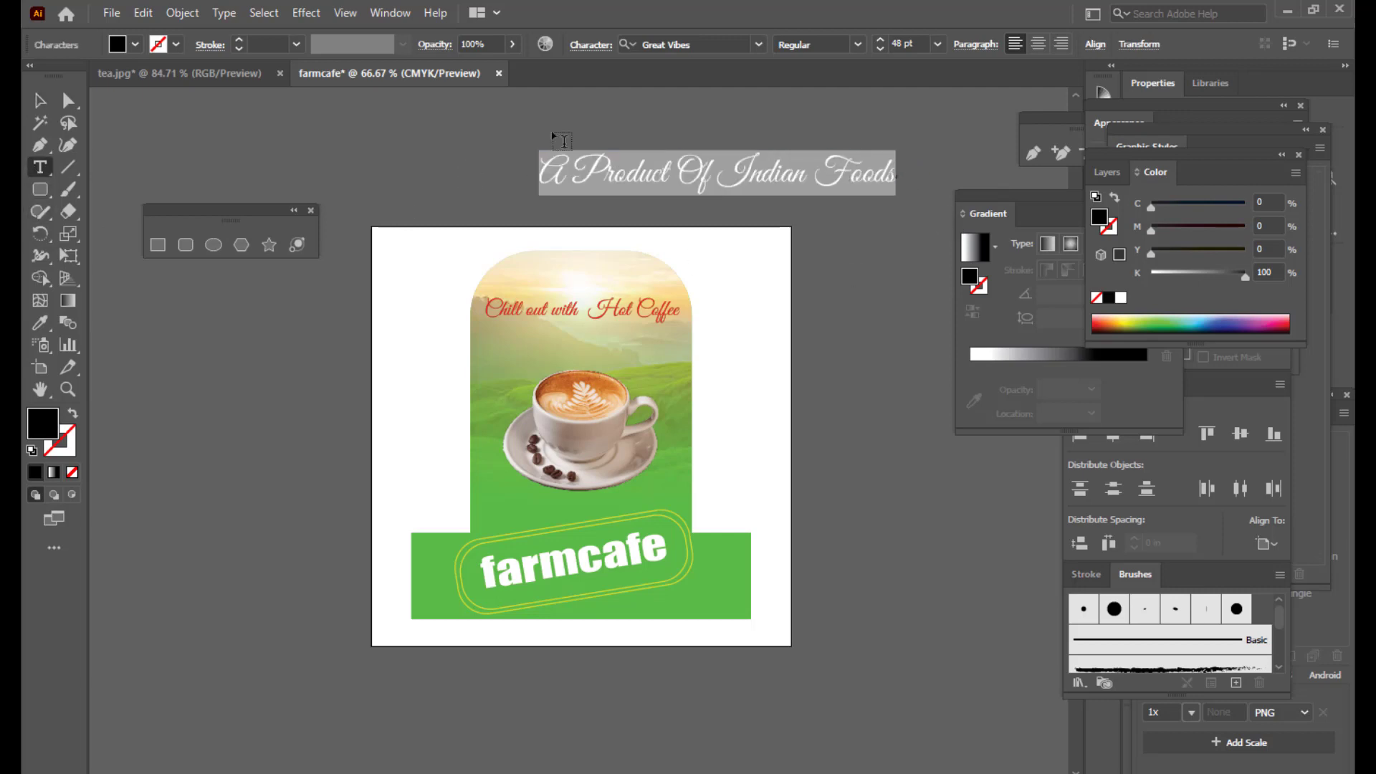
pyautogui.click(706, 45)
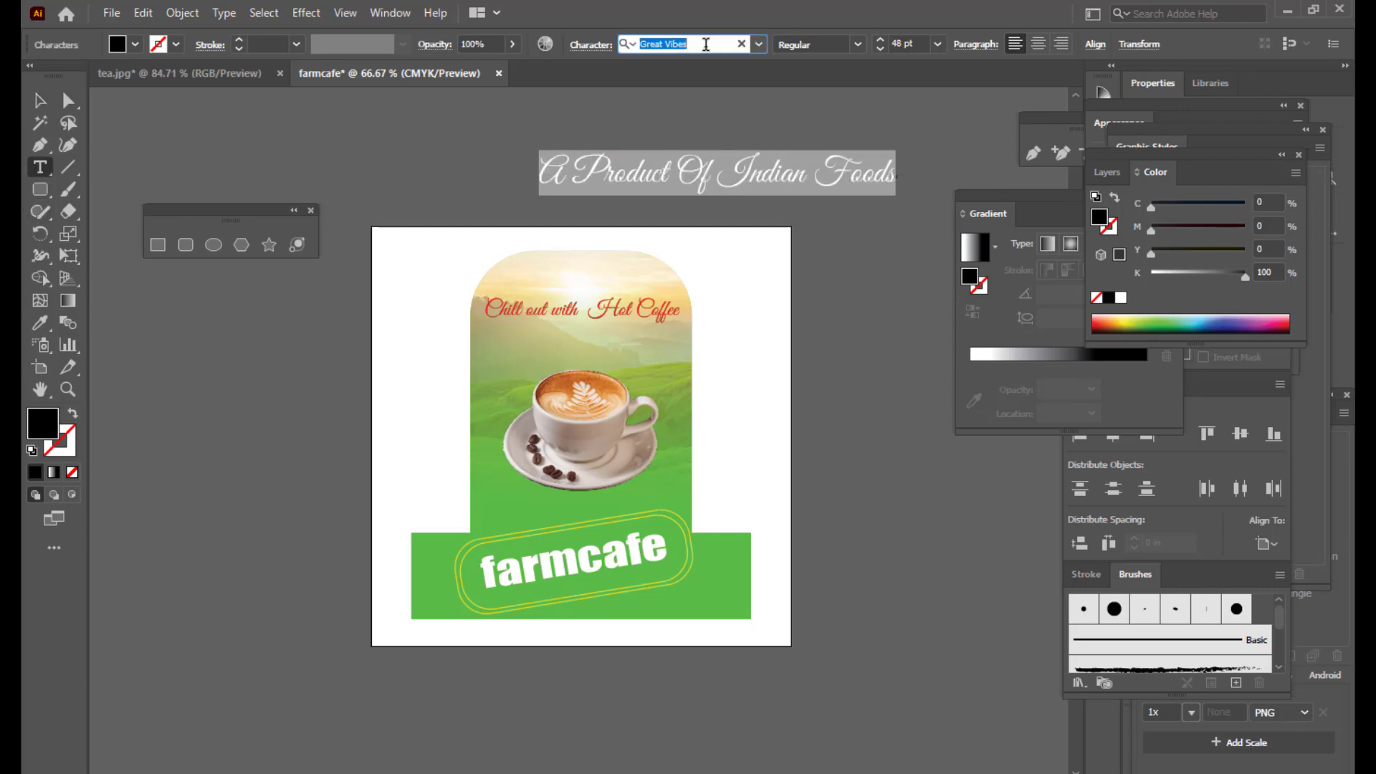
pyautogui.write('impact')
pyautogui.press('Return')
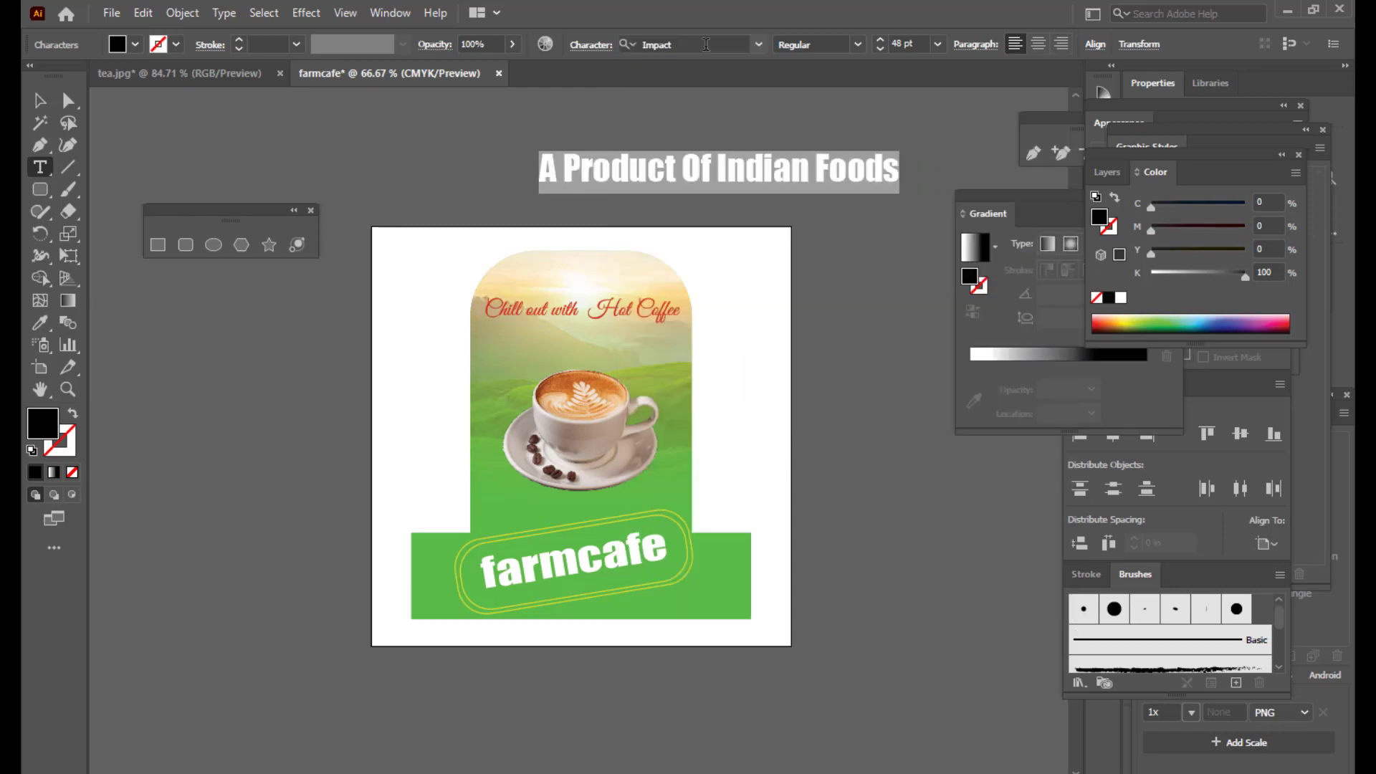
# - Append "Pvt Ltd" to the company line, then move it over the artboard's width and shrink it to about 44.5 pt
pyautogui.click(894, 161)
pyautogui.write('Pvt L')
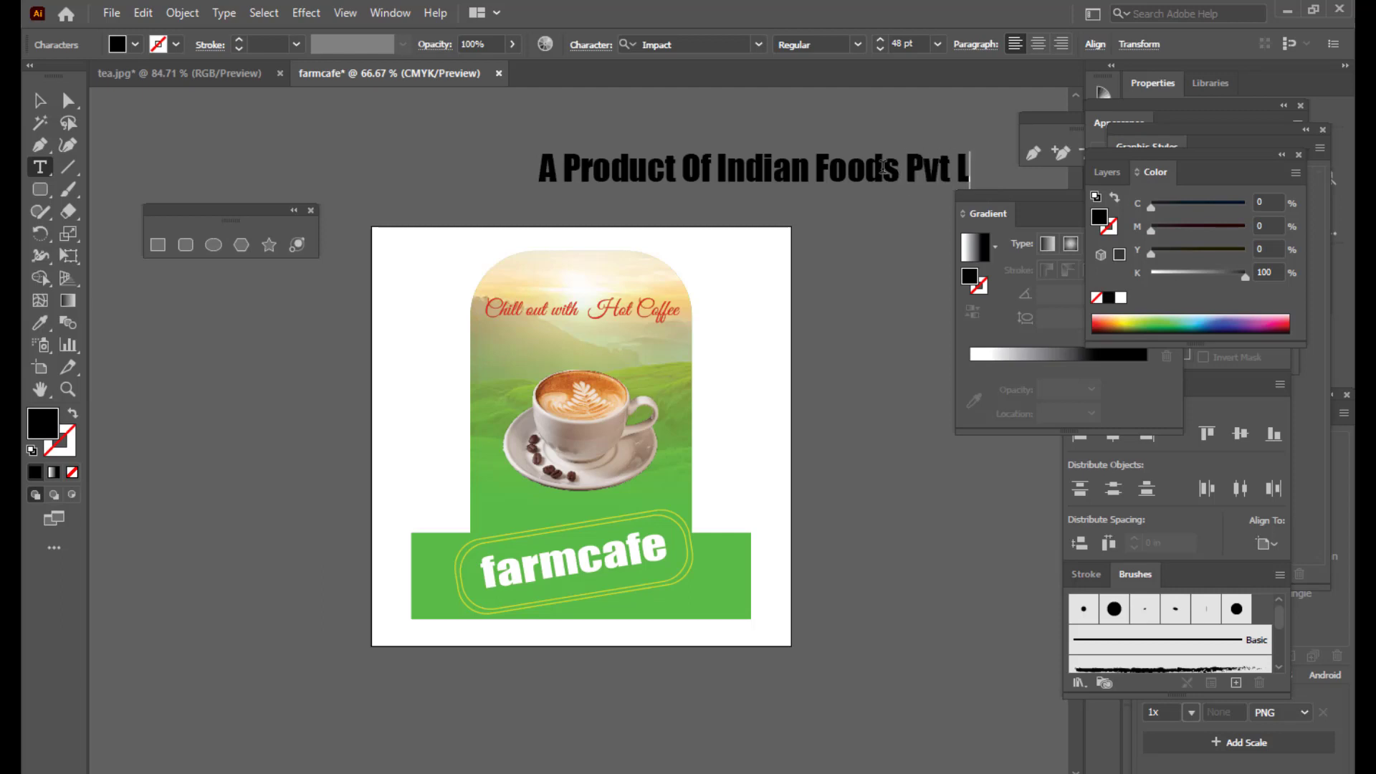
pyautogui.write('td')
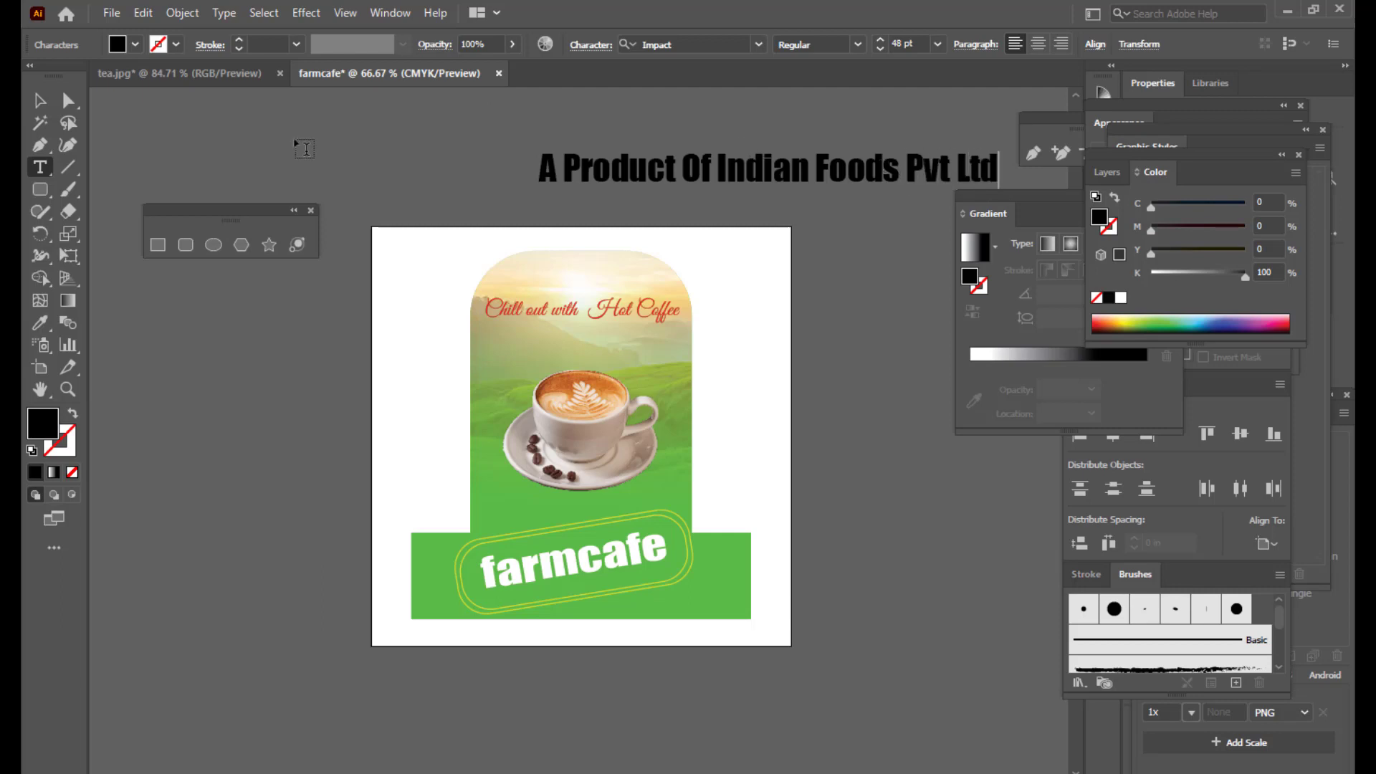
pyautogui.click(40, 101)
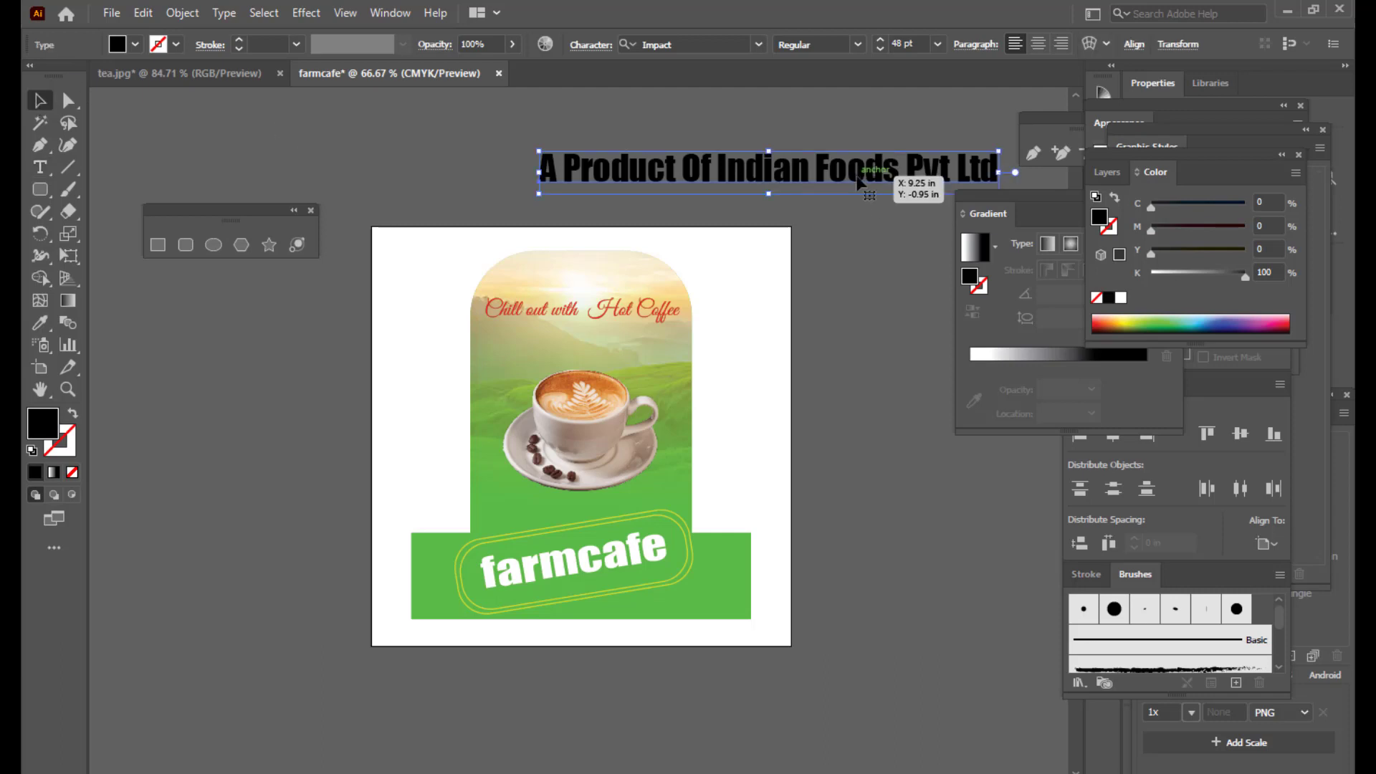
pyautogui.moveTo(930, 172); pyautogui.dragTo(771, 172)
pyautogui.moveTo(844, 147); pyautogui.dragTo(808, 154)
# - Set the fill of the "A Product Of Indian Foods Pvt Ltd" text to near-white
pyautogui.doubleClick(51, 429)
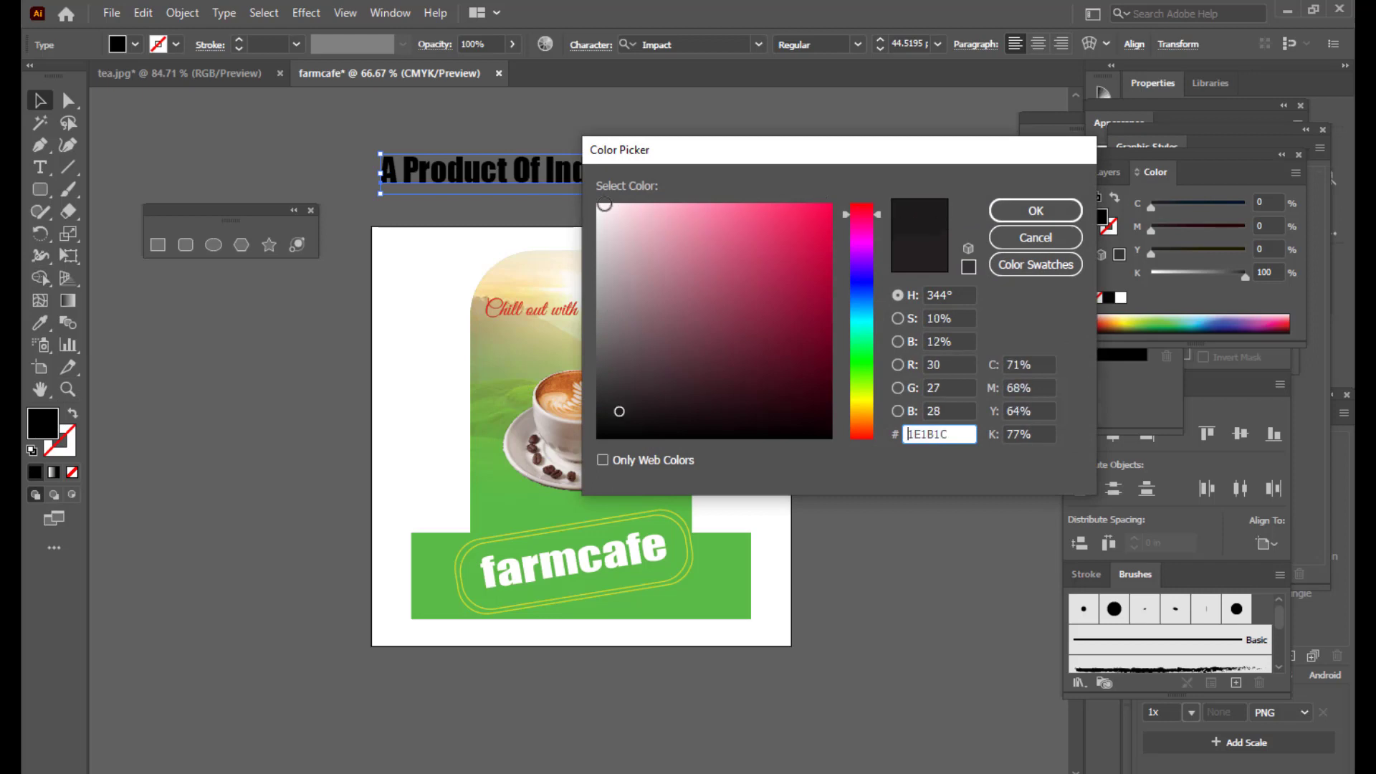
pyautogui.click(605, 204)
pyautogui.click(1032, 209)
# - Place the company line in the green base's lower-right corner, shrink it to about 15.4 pt and nudge it towards the bottom edge
pyautogui.moveTo(645, 179); pyautogui.dragTo(603, 615)
pyautogui.moveTo(766, 588)
pyautogui.mouseDown()
pyautogui.moveTo(574, 621)
pyautogui.moveTo(414, 621)
pyautogui.moveTo(762, 620)
pyautogui.moveTo(675, 614)
pyautogui.moveTo(758, 591)
pyautogui.moveTo(745, 593)
pyautogui.mouseUp()
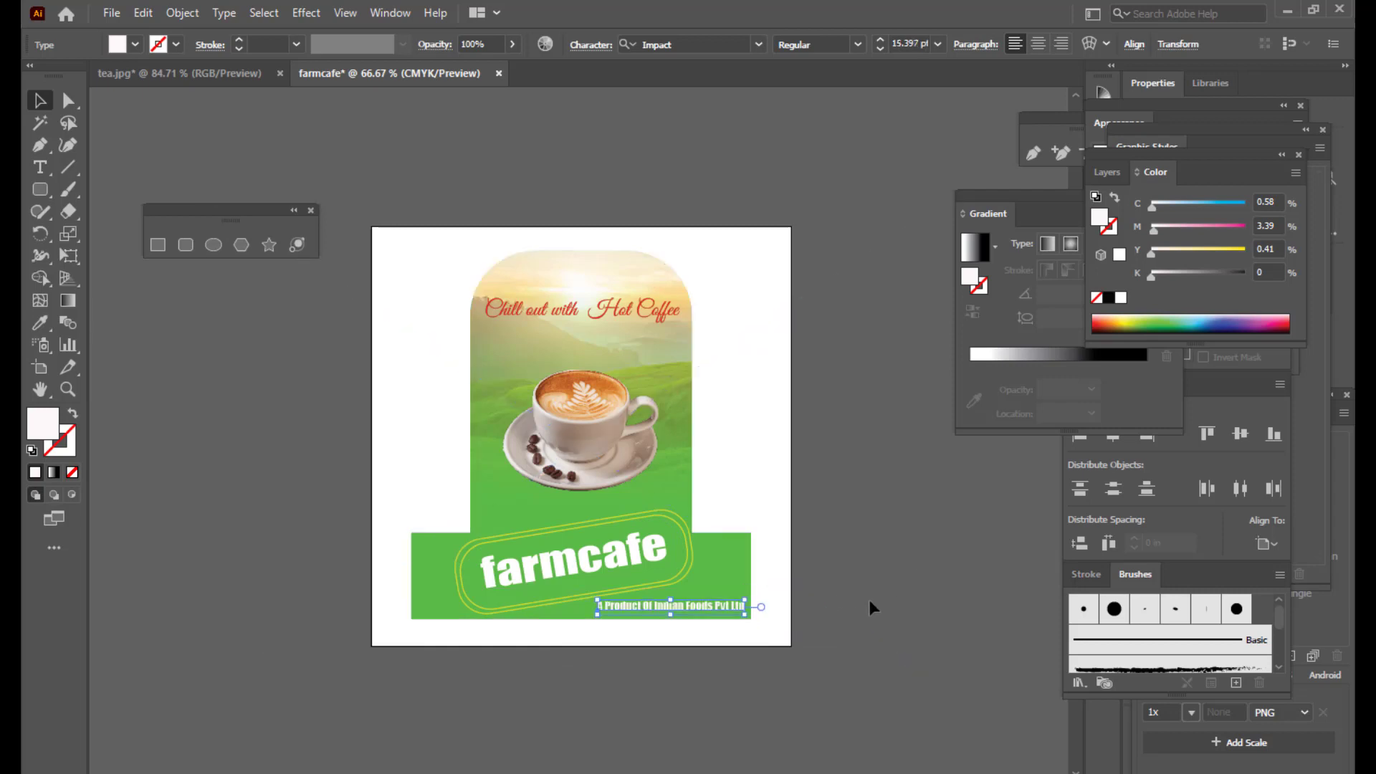
pyautogui.press('Right')
pyautogui.press('Up')
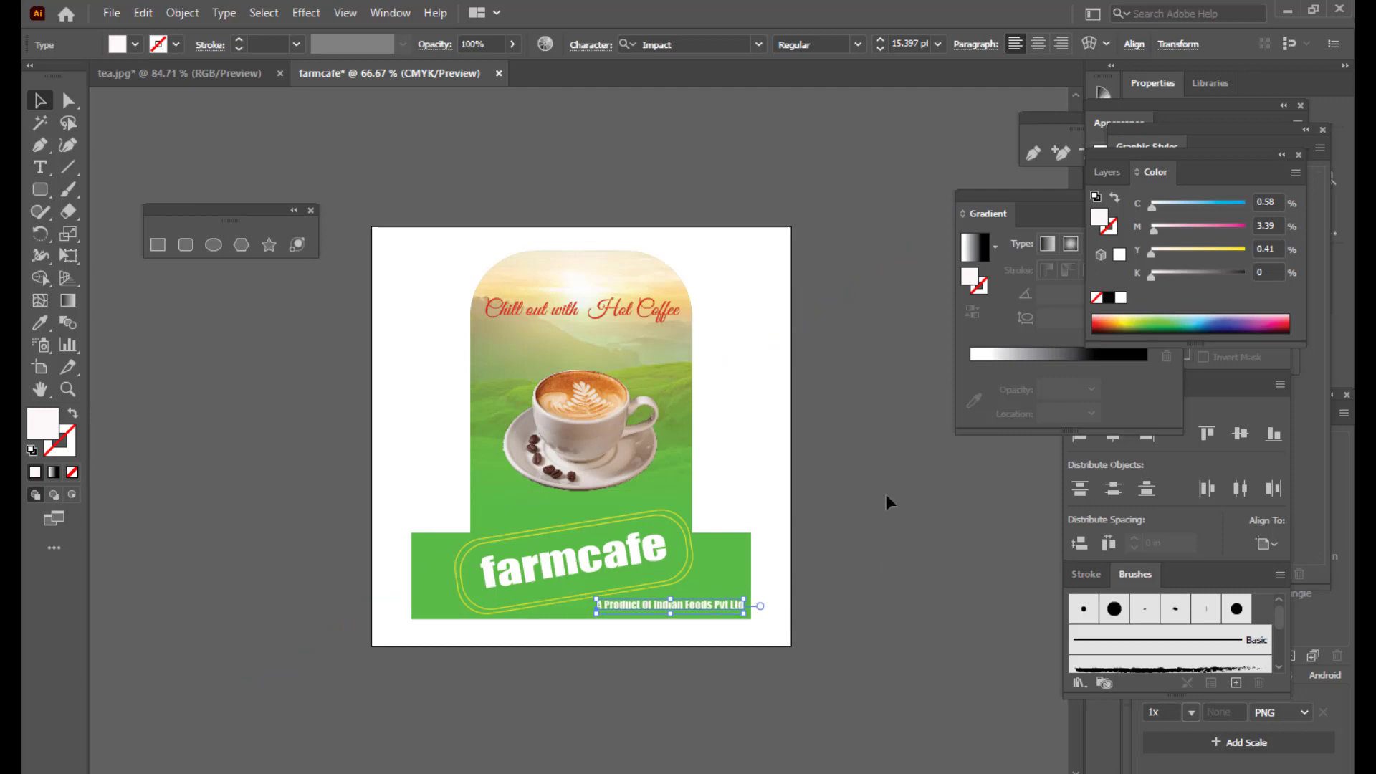
pyautogui.press('Down')
pyautogui.press('Down')
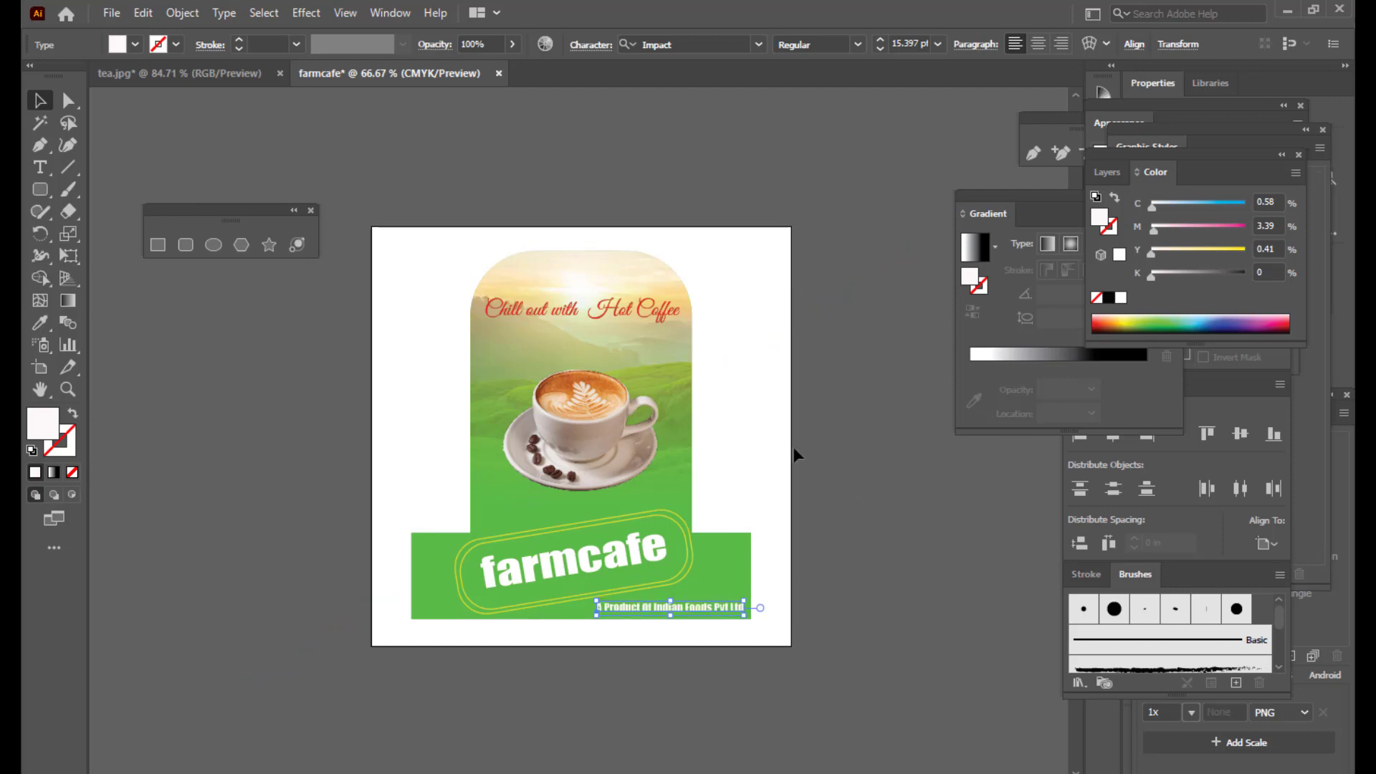
pyautogui.press('Down')
pyautogui.press('Down')
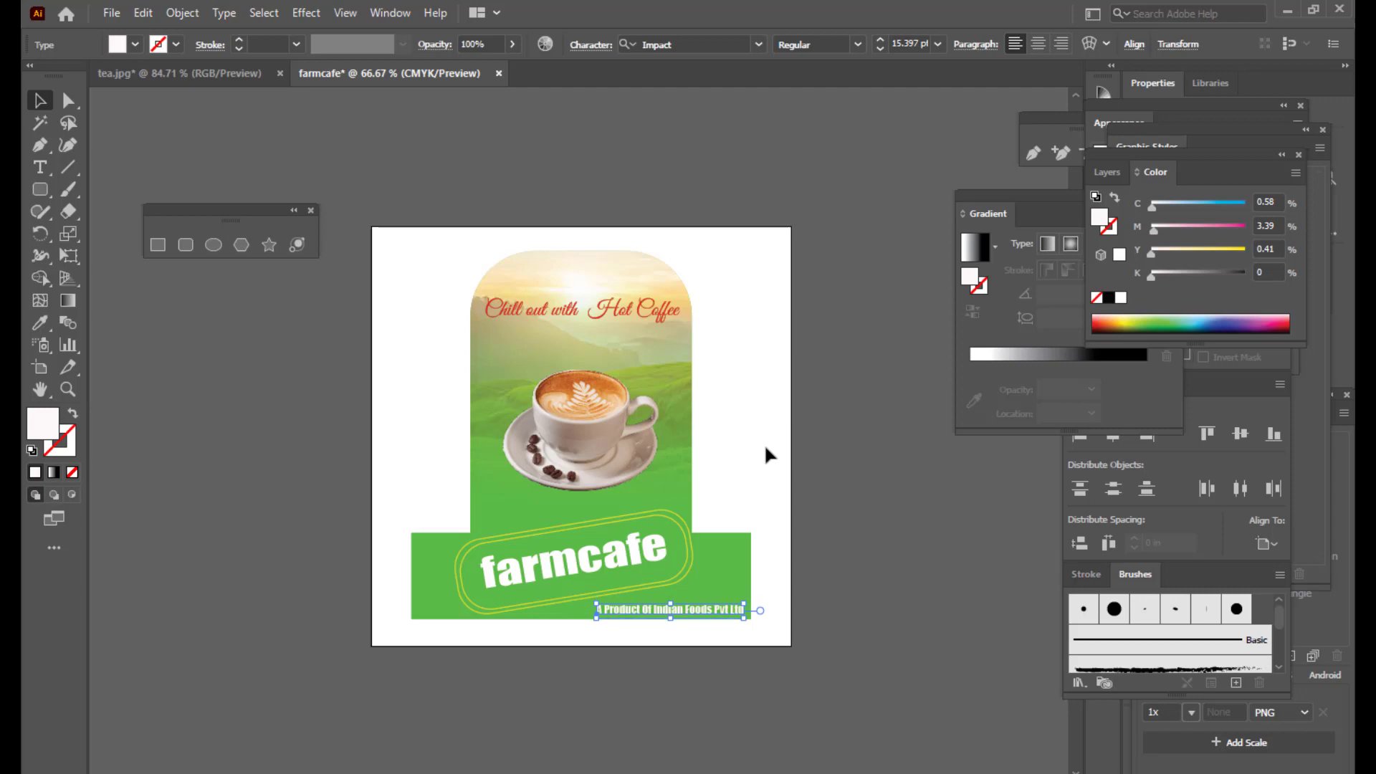
pyautogui.click(759, 442)
pyautogui.scroll(1, 520, 191)
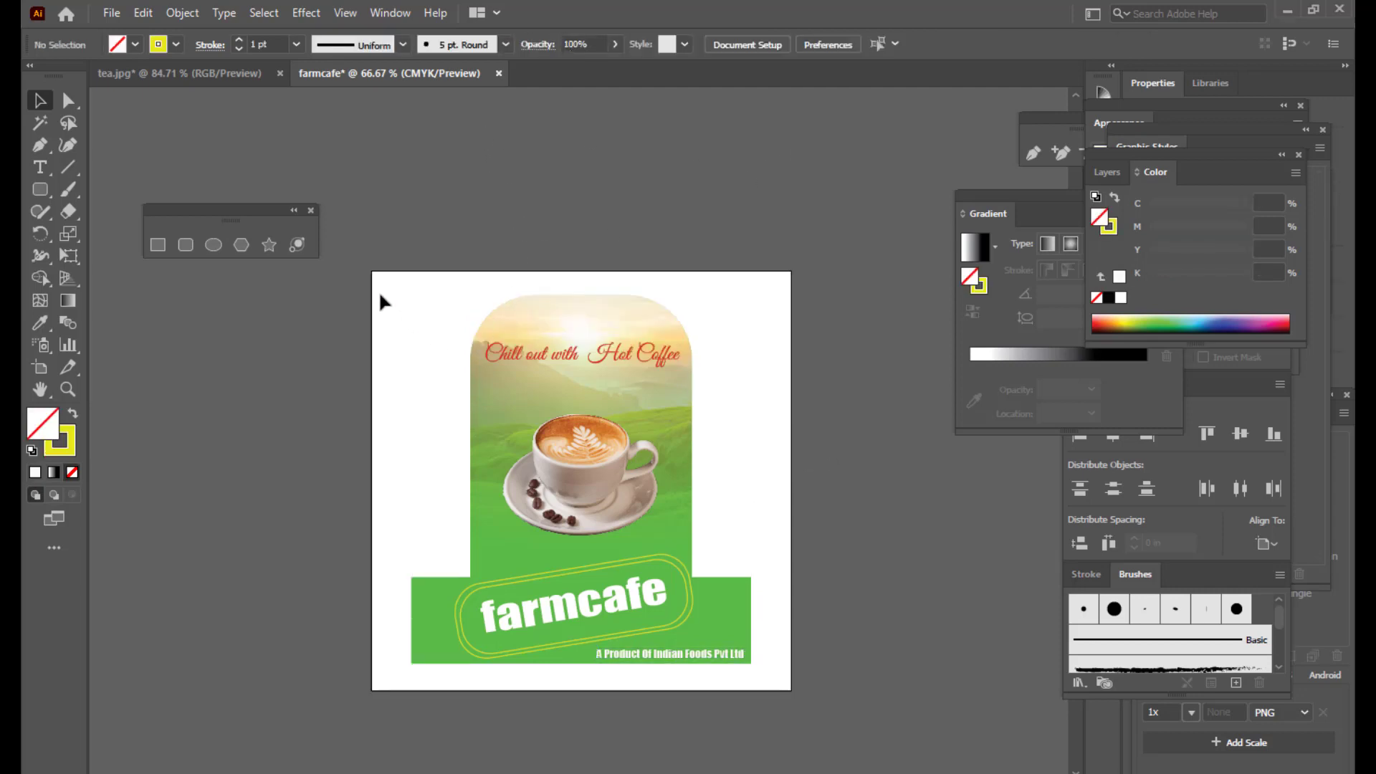
# - Group all the dangler artwork and enlarge it about its centre to about 7.32 × 7.95 in
pyautogui.moveTo(387, 277); pyautogui.dragTo(772, 685)
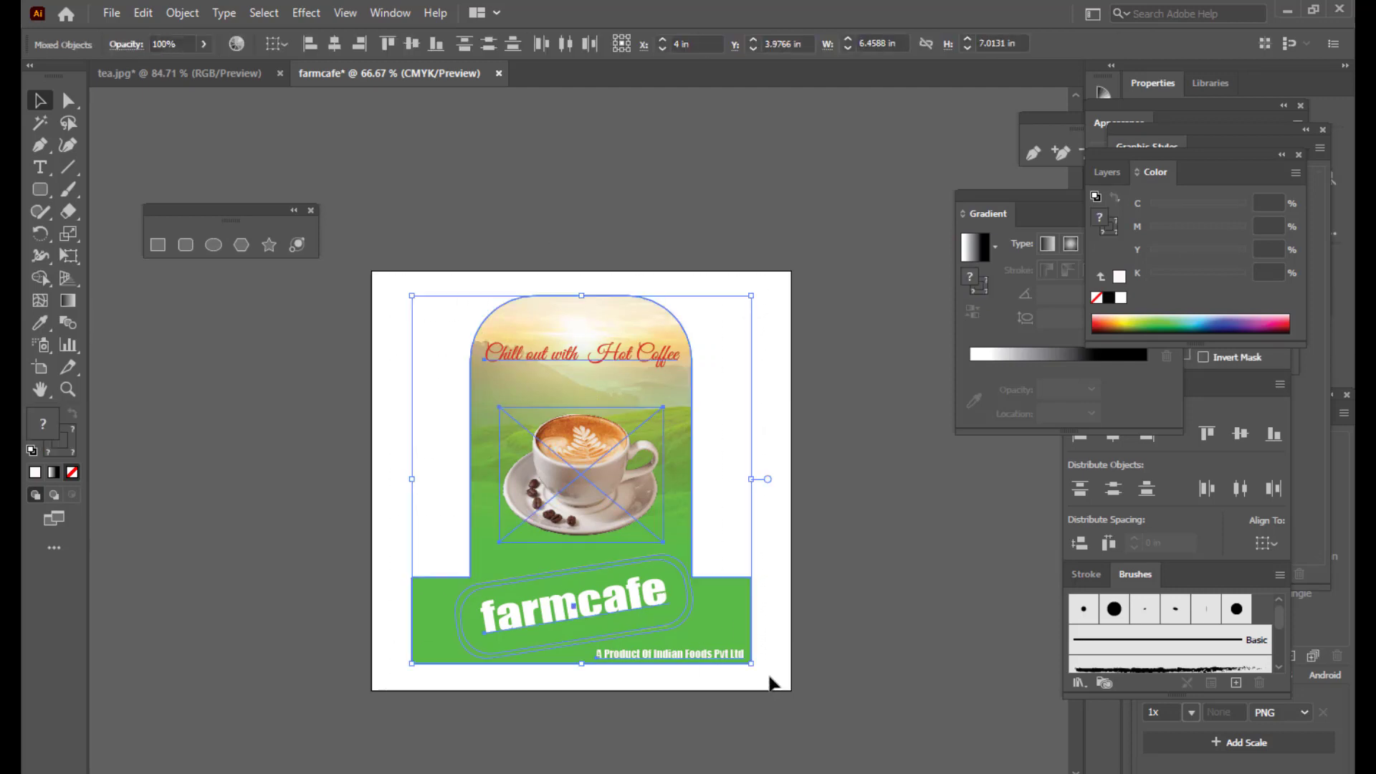
pyautogui.hotkey('ctrl', 'g')
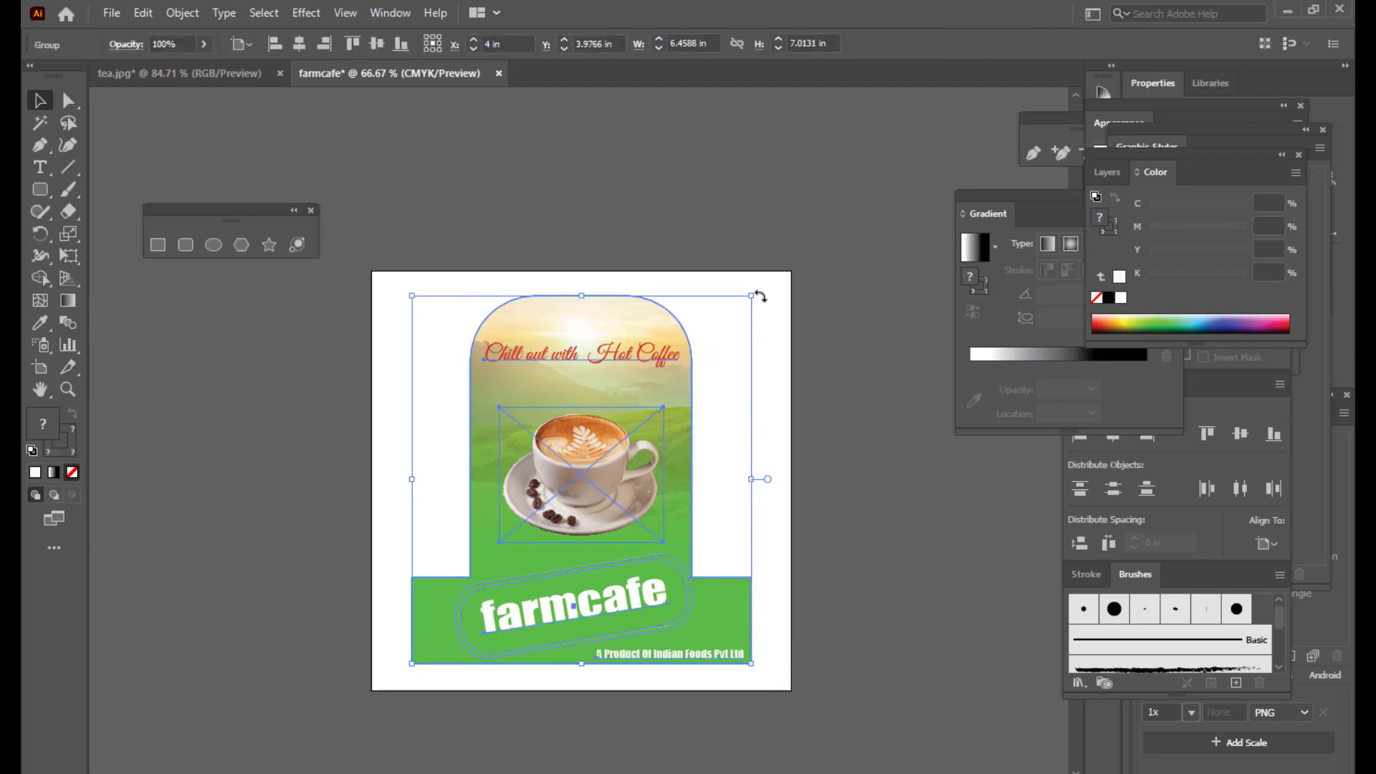
pyautogui.moveTo(753, 296); pyautogui.dragTo(775, 272)
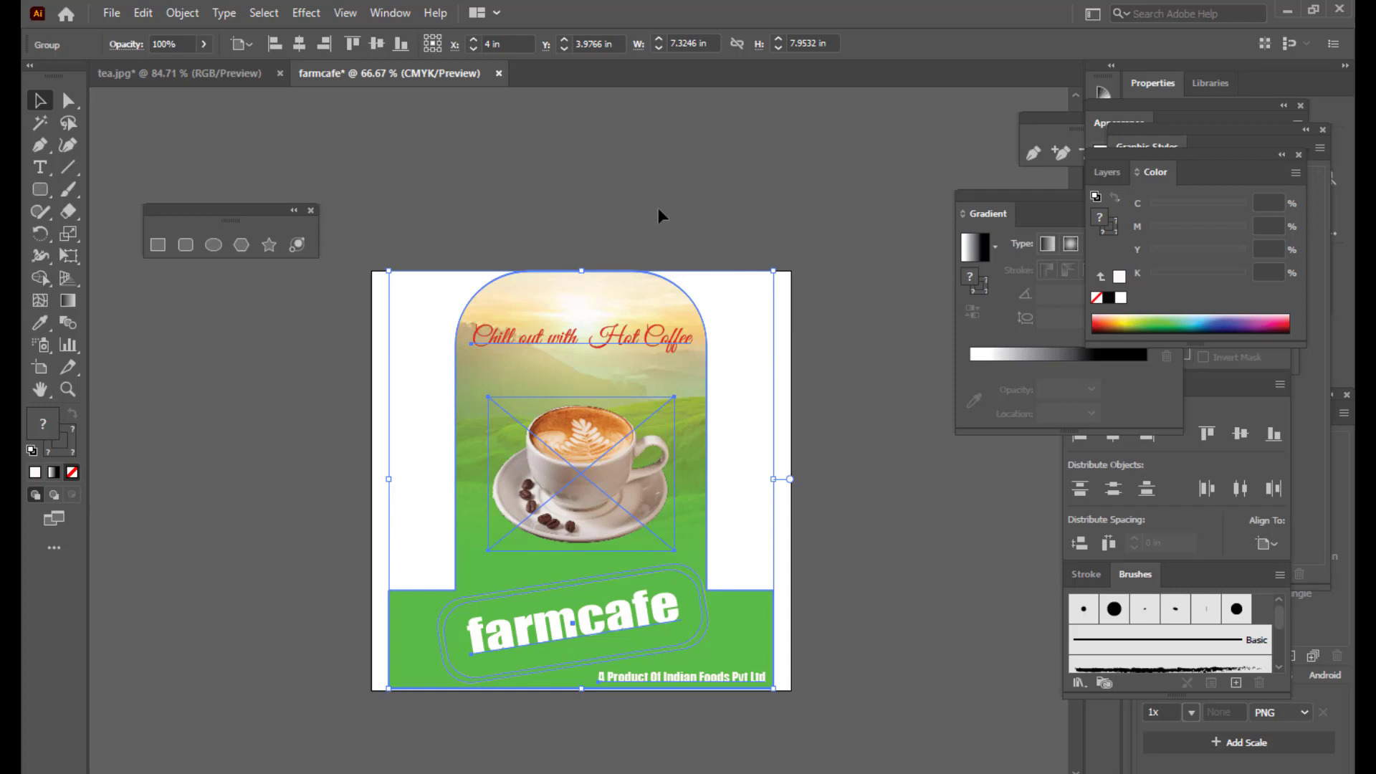
# - Nudge the grouped dangler down slightly, then shrink it about its centre to about 7.21 × 7.83 in
pyautogui.press('Down')
pyautogui.press('Down')
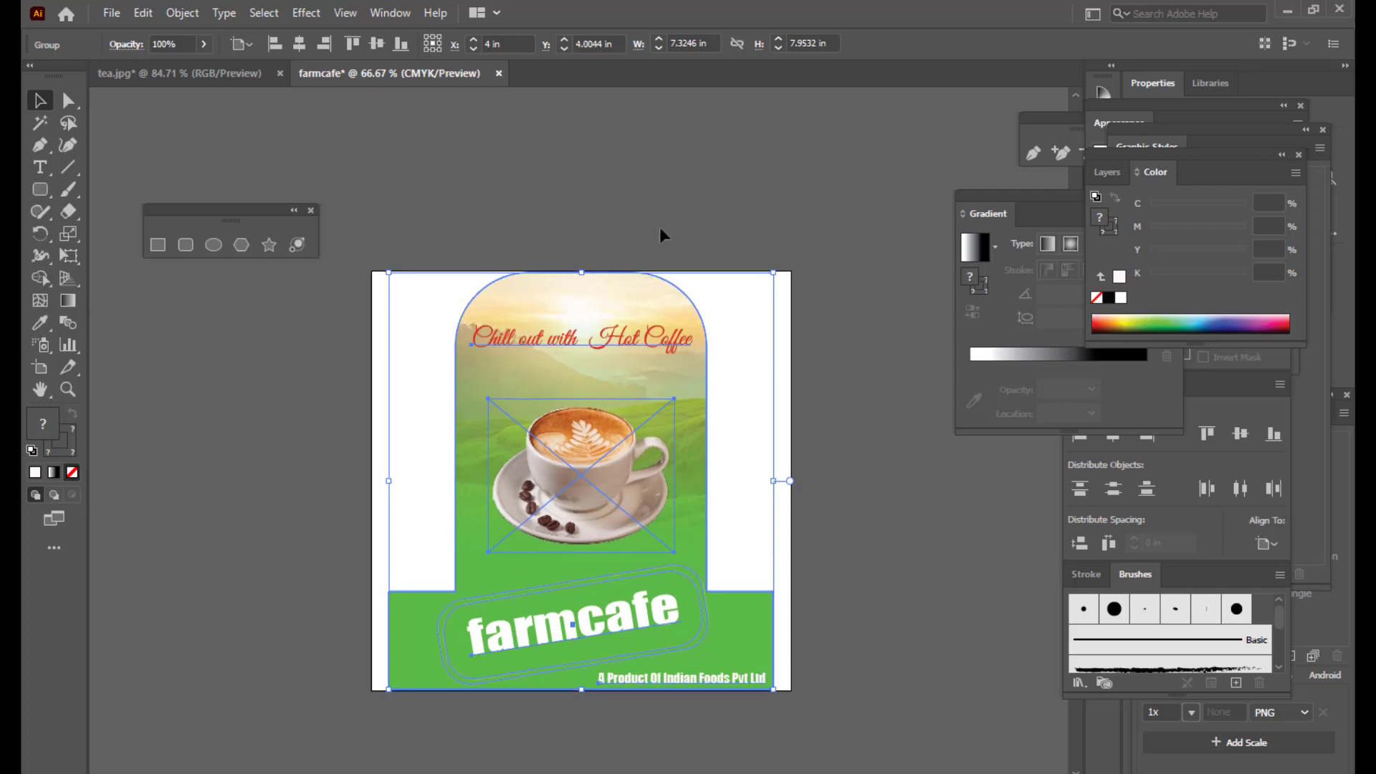
pyautogui.press('Return')
pyautogui.click(794, 547)
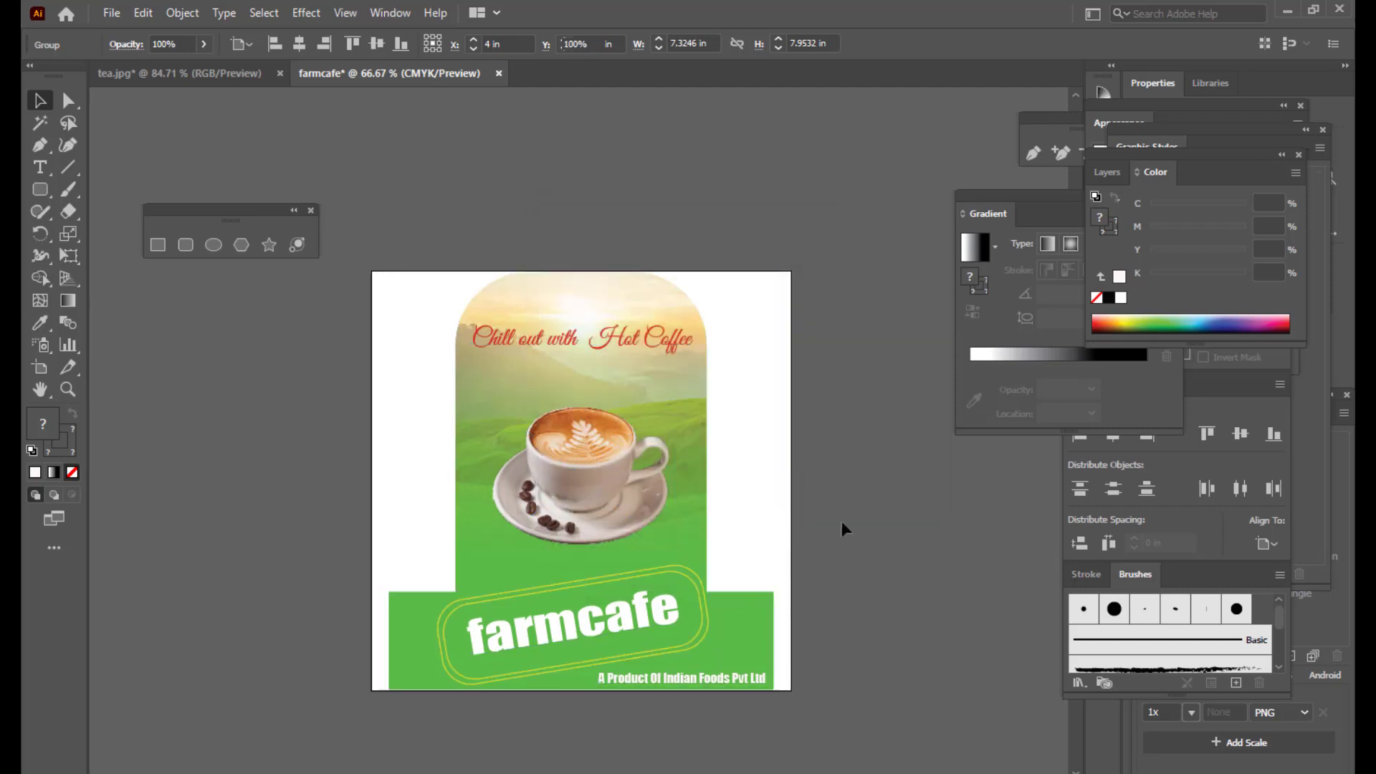
pyautogui.click(841, 521)
pyautogui.click(659, 322)
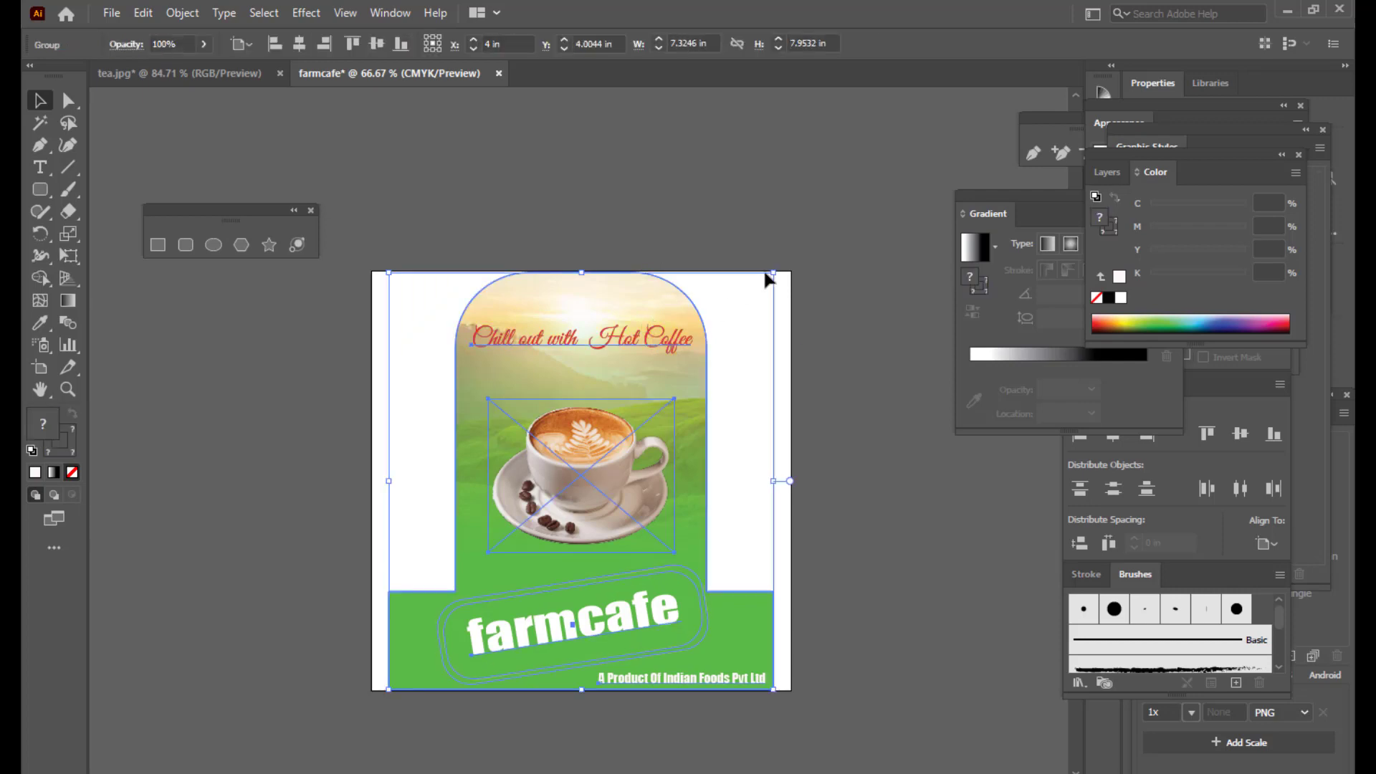
pyautogui.moveTo(772, 276); pyautogui.dragTo(773, 278)
pyautogui.click(647, 219)
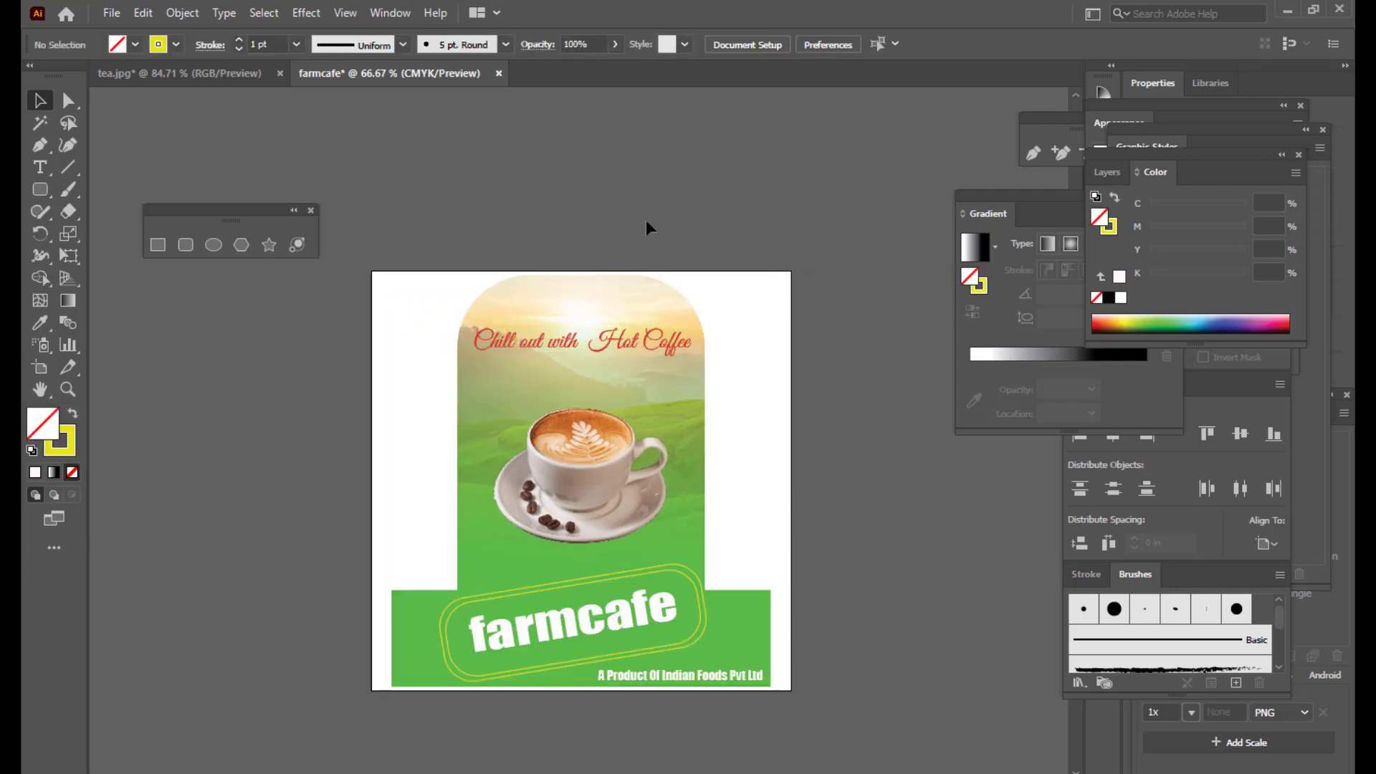
# - Start an export of the grouped dangler artwork to the Desktop in PNG format
pyautogui.click(660, 337)
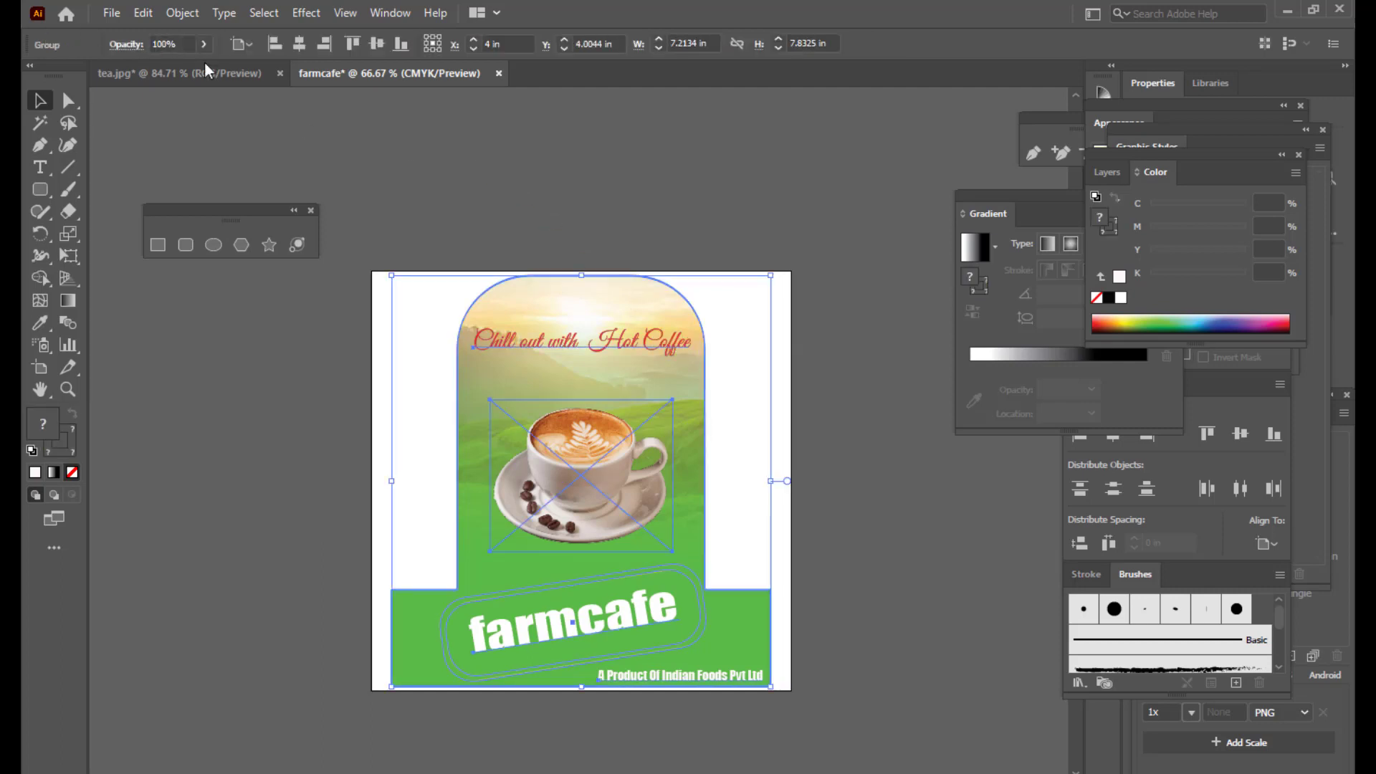
pyautogui.click(111, 13)
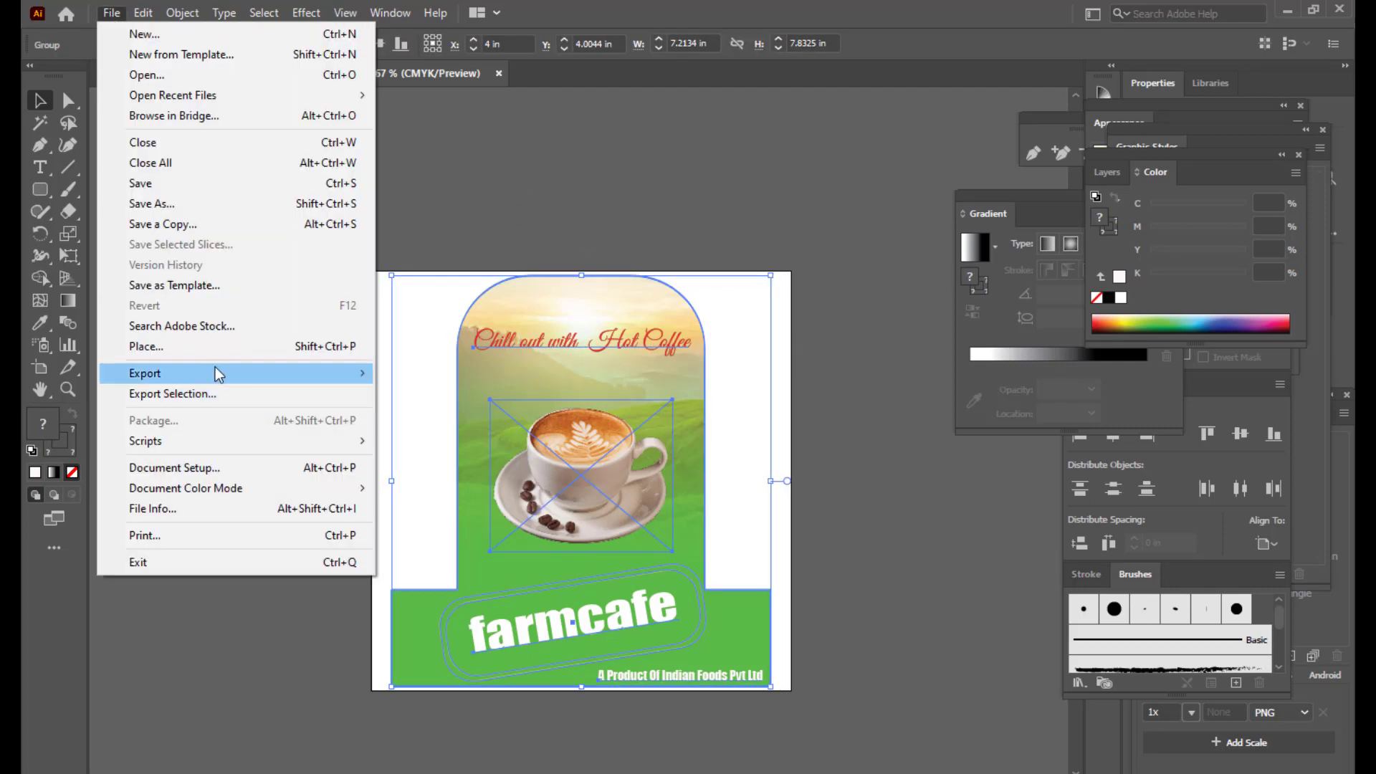
pyautogui.moveTo(215, 372)
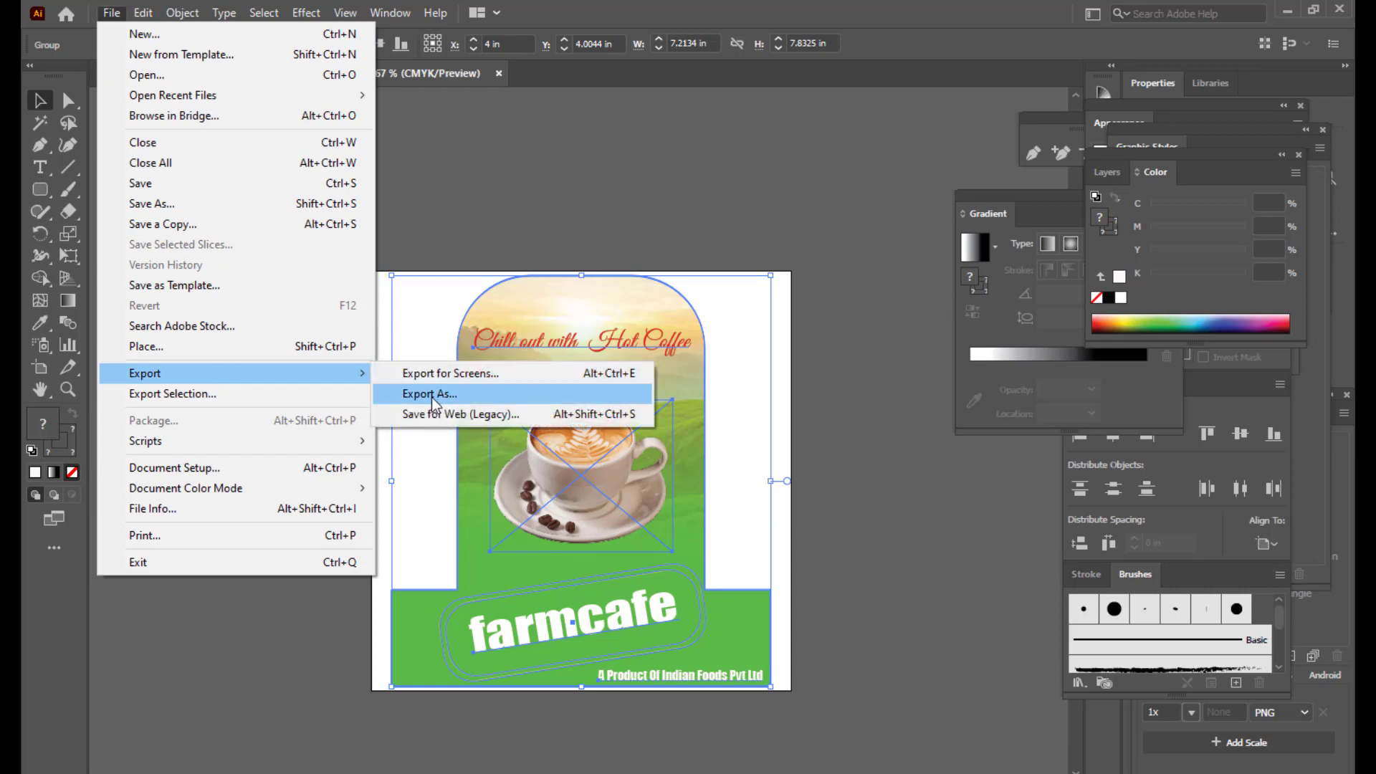
pyautogui.click(433, 395)
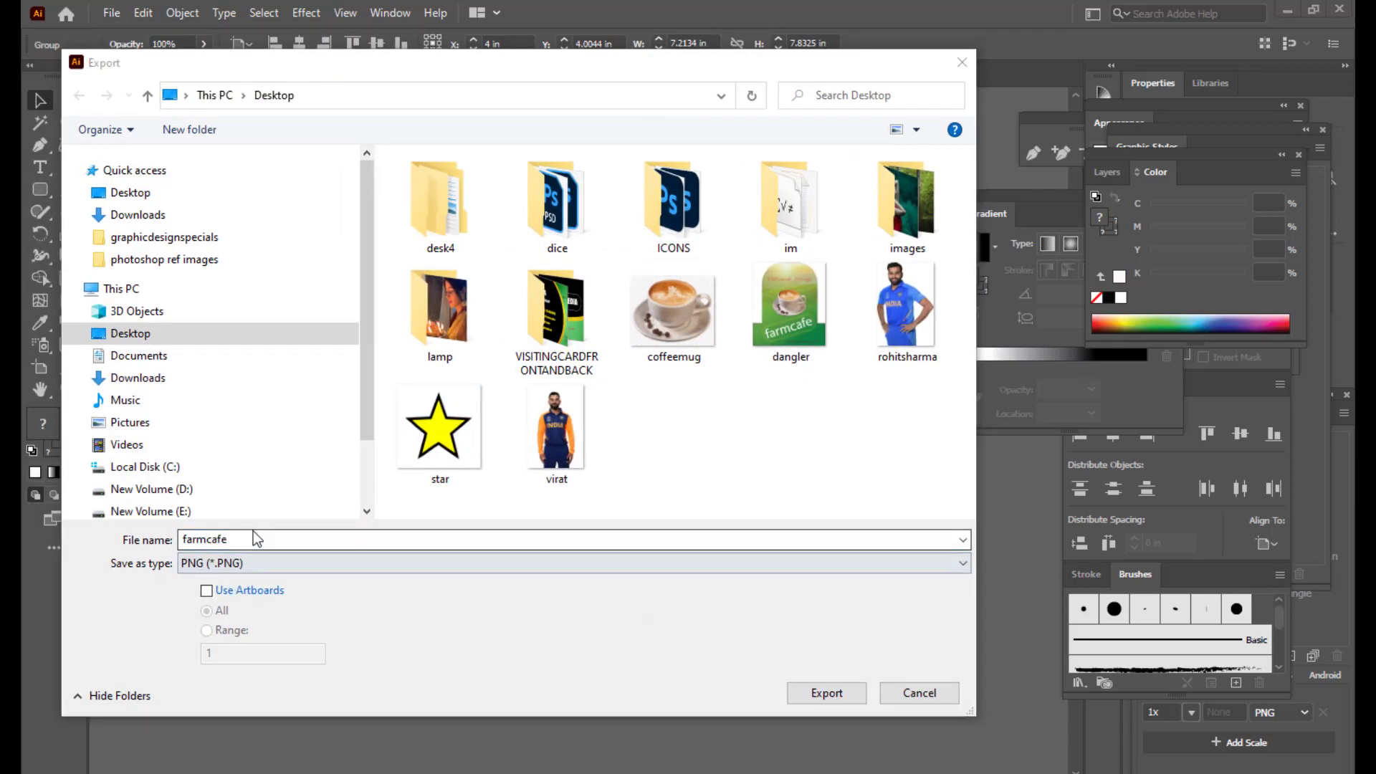
pyautogui.moveTo(384, 63); pyautogui.dragTo(443, 67)
pyautogui.click(267, 570)
pyautogui.click(266, 570)
# - Name the export file farmcafedangler and export it as a PNG without using artboards
pyautogui.click(310, 543)
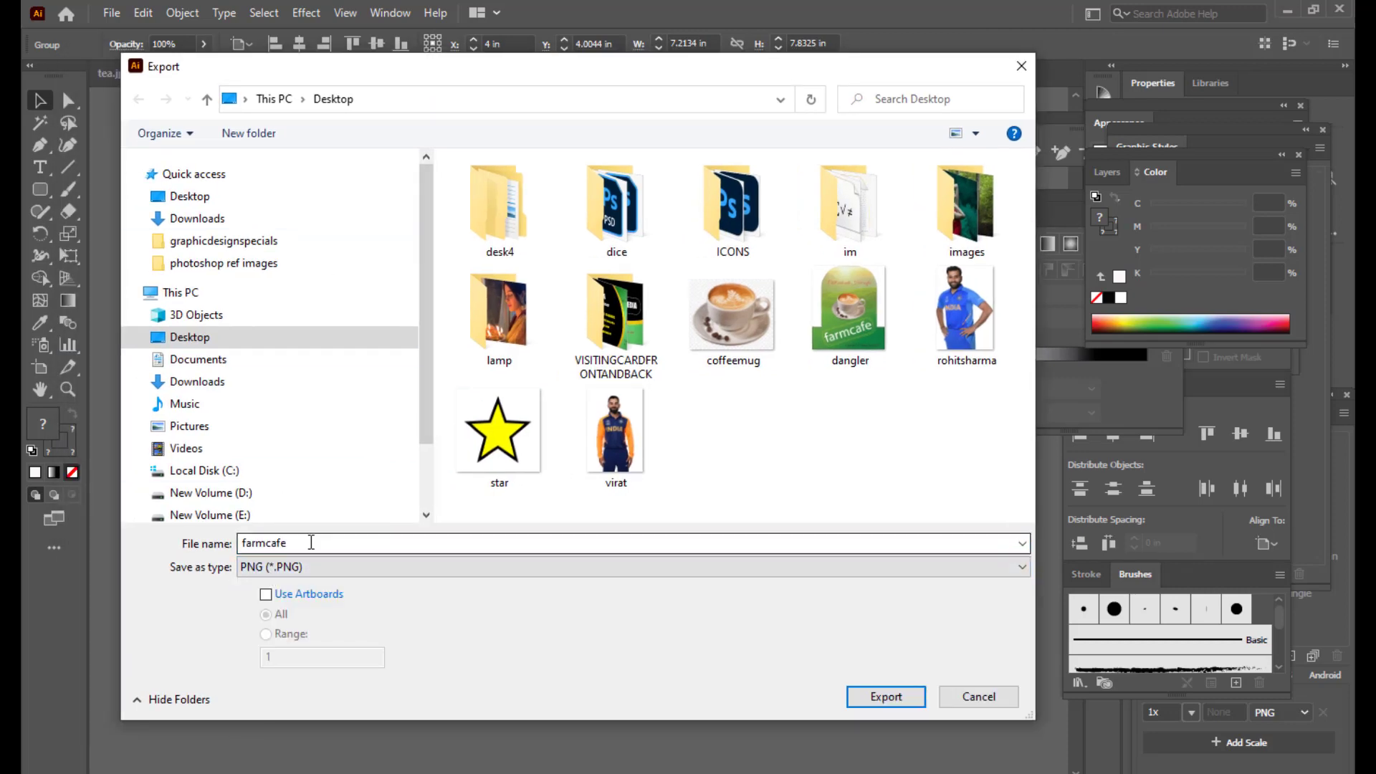
pyautogui.doubleClick(311, 542)
pyautogui.click(327, 544)
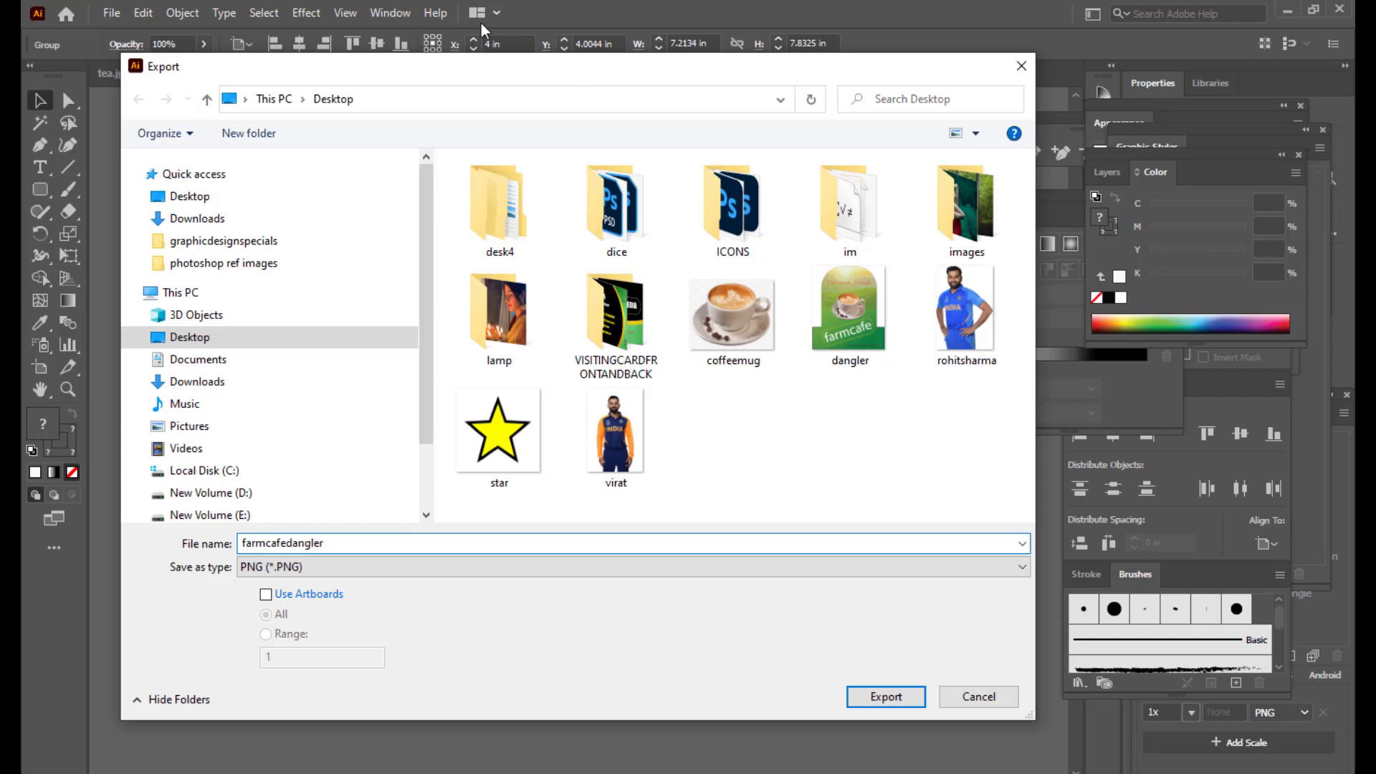
pyautogui.moveTo(446, 71)
pyautogui.mouseDown()
pyautogui.moveTo(367, 76)
pyautogui.moveTo(423, 68)
pyautogui.mouseUp()
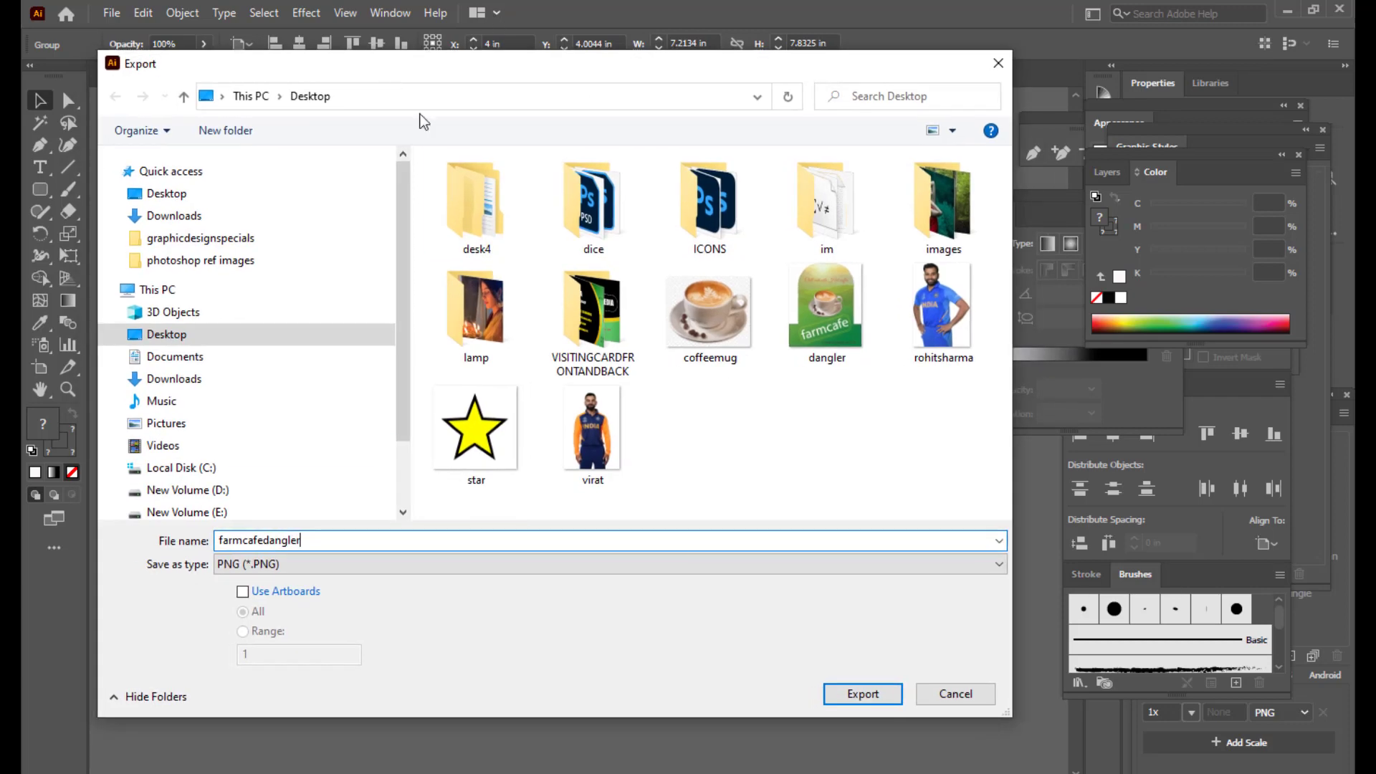
pyautogui.click(863, 694)
pyautogui.moveTo(768, 94); pyautogui.dragTo(545, 97)
pyautogui.click(610, 443)
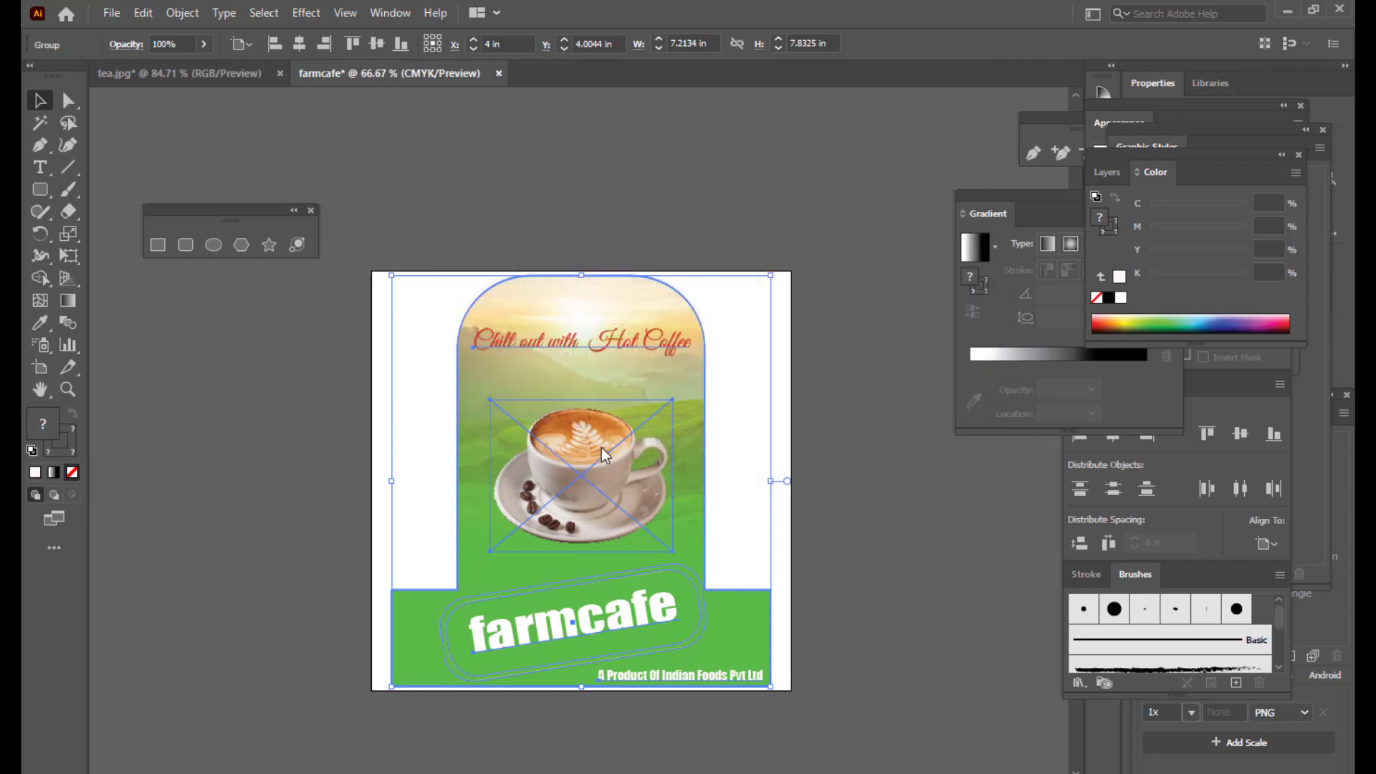
# - Switch to the Windows desktop and open the exported farmcafedangler image in Photos to check it
pyautogui.click(1288, 15)
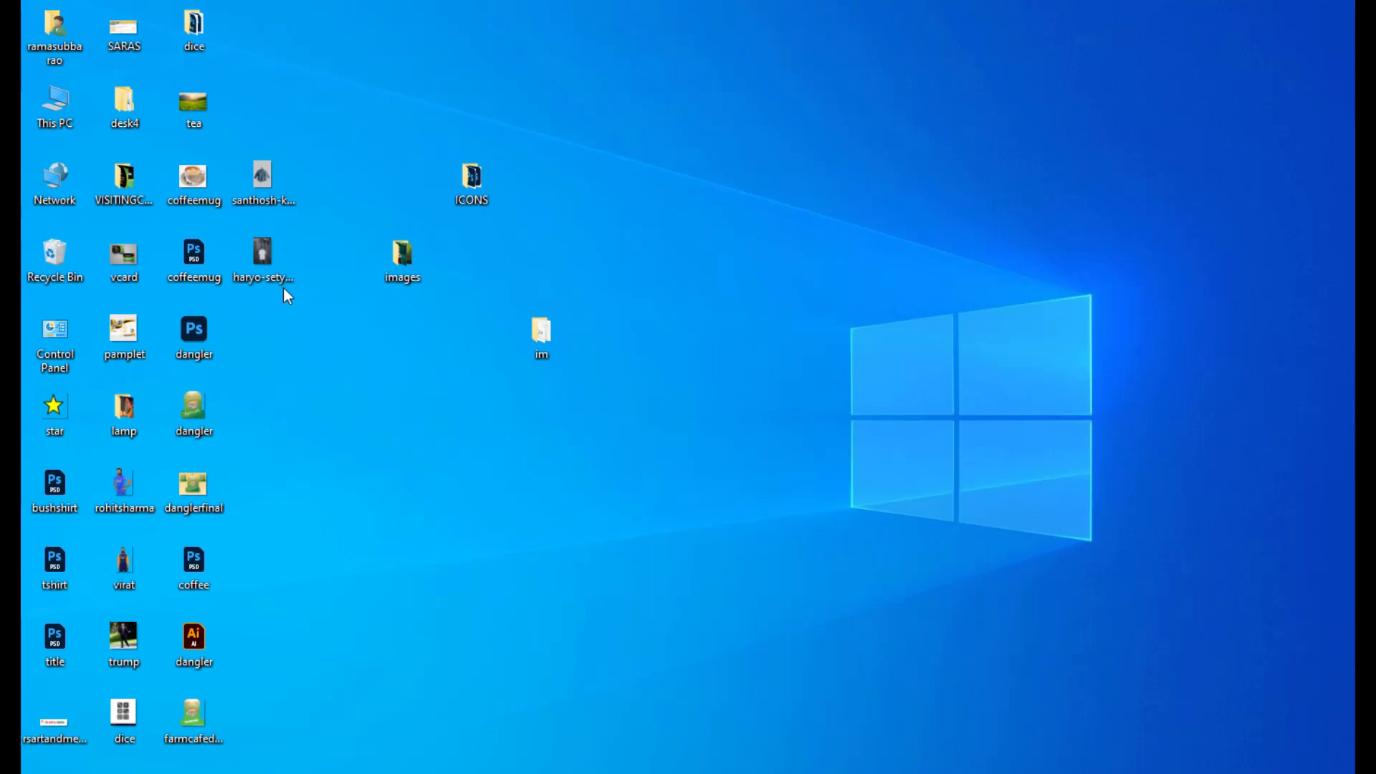
pyautogui.click(191, 716)
pyautogui.doubleClick(200, 718)
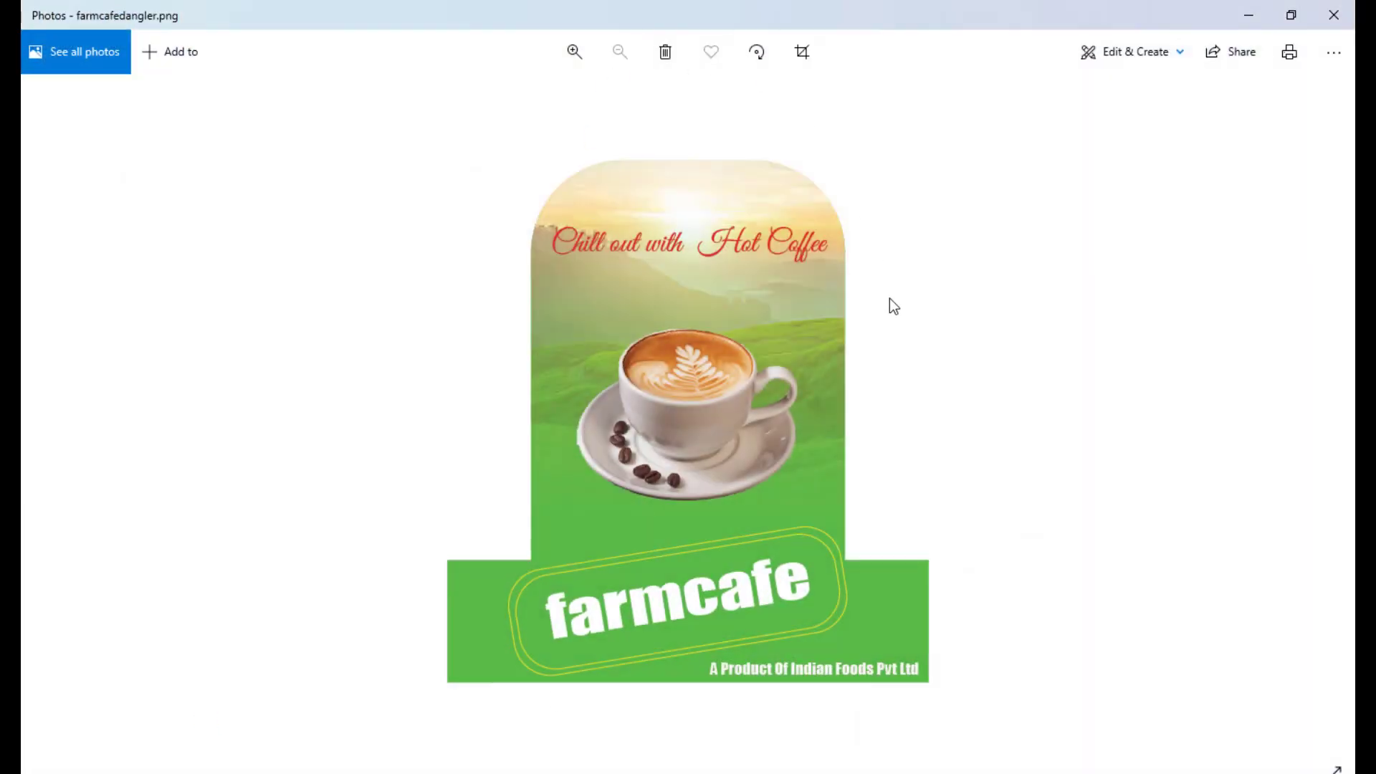